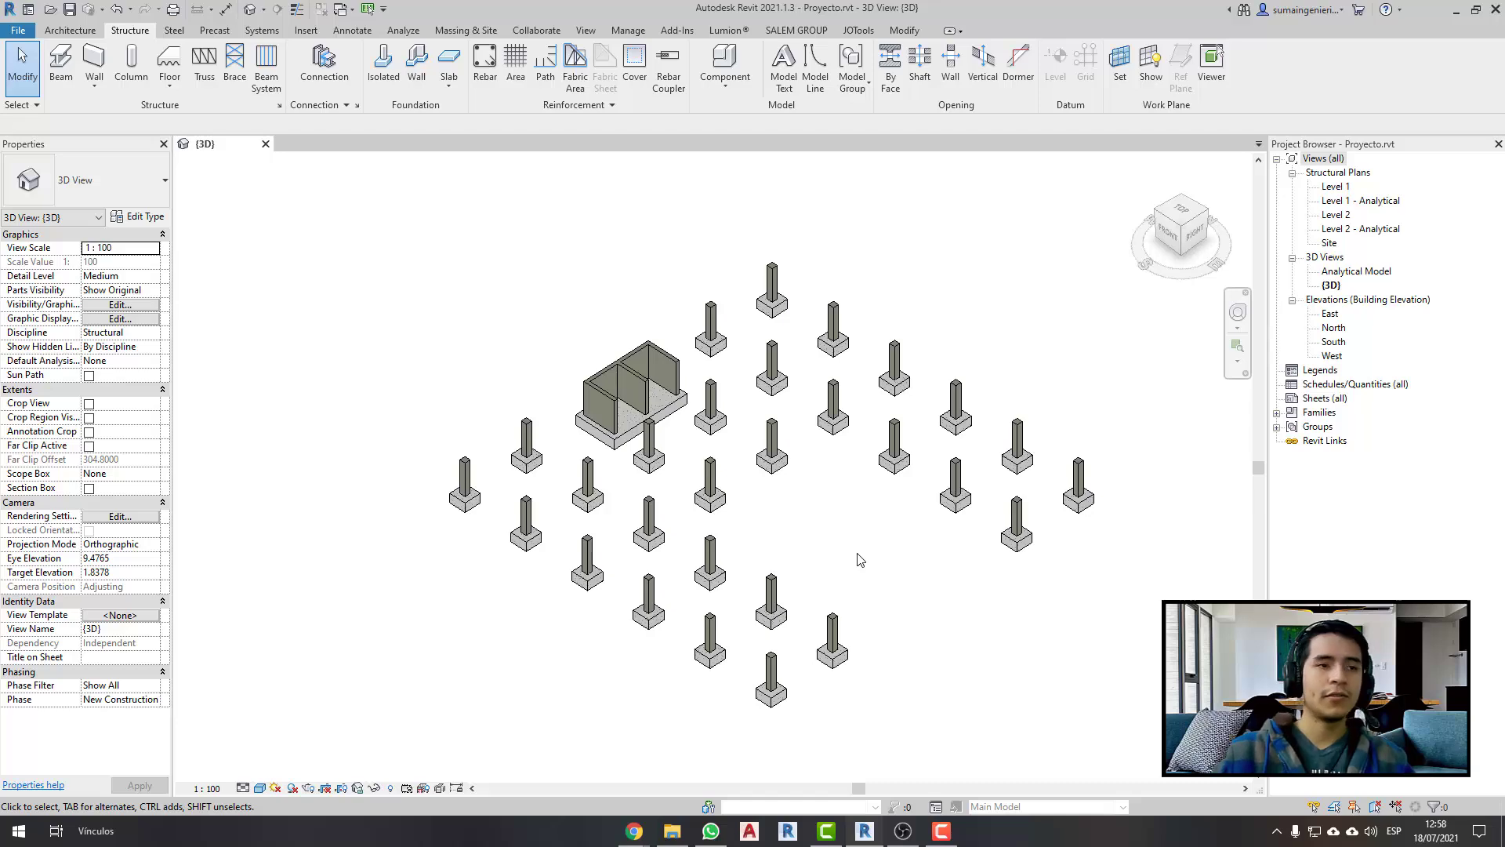
# - Launch the ZoomIt screen-zoom utility from the Start menu
pyautogui.scroll(2, 632, 497)
pyautogui.scroll(2, 635, 548)
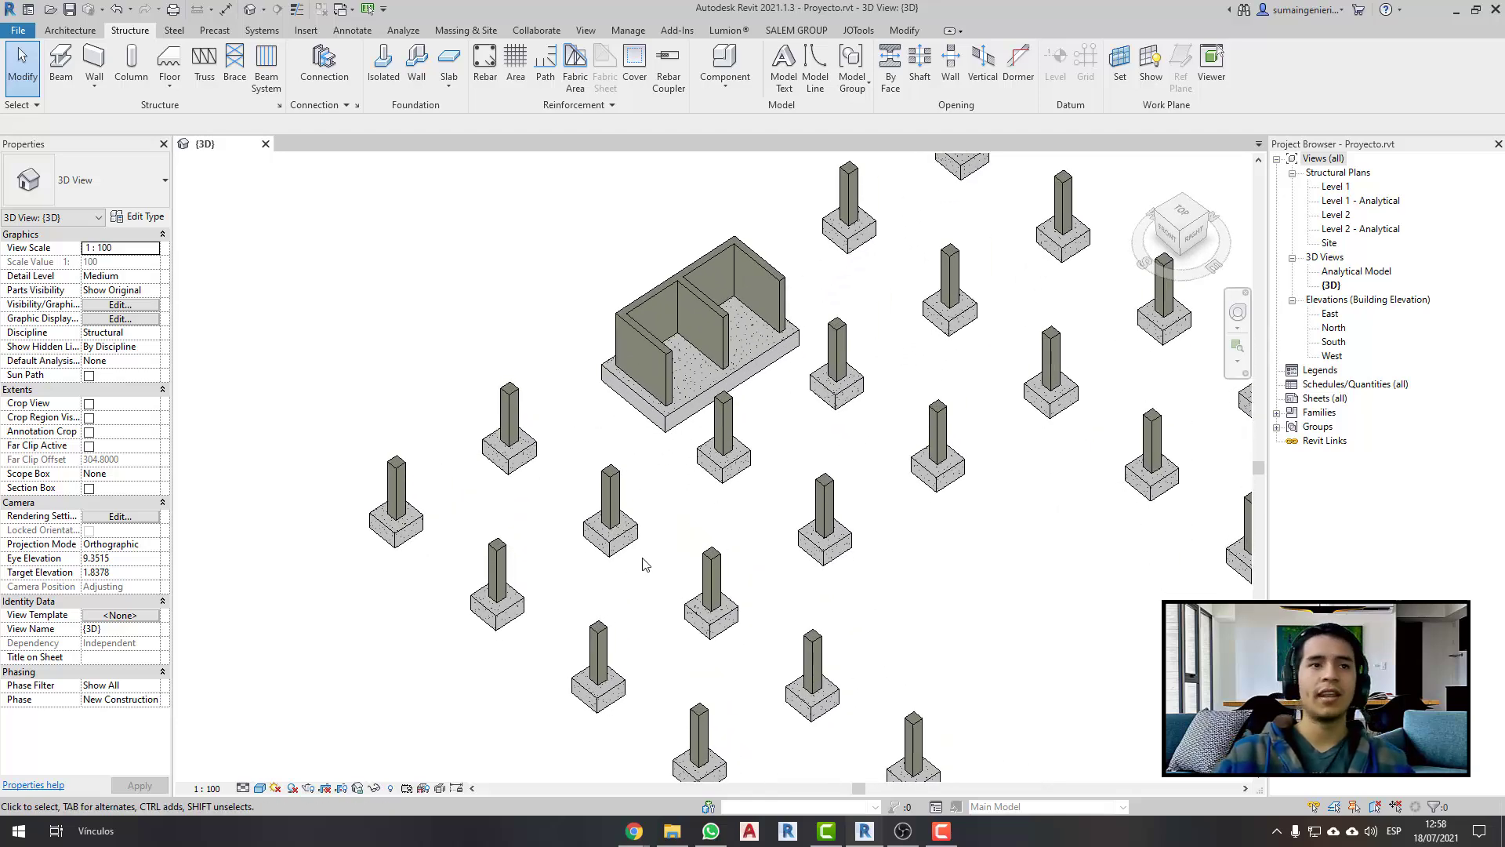
pyautogui.scroll(-1, 676, 565)
pyautogui.scroll(-1, 676, 565)
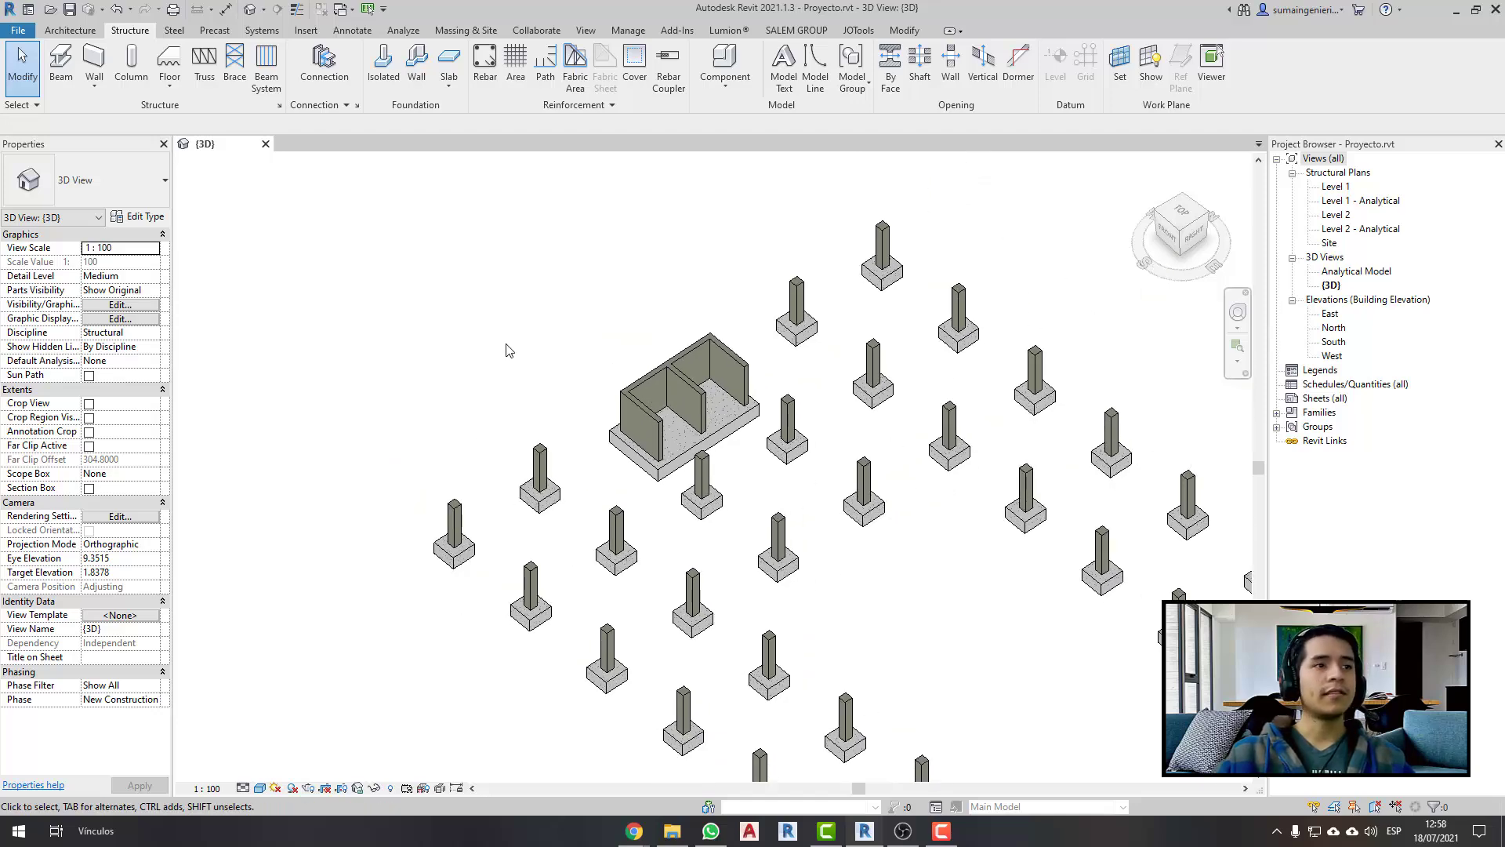
pyautogui.press('super')
pyautogui.write('zoomit')
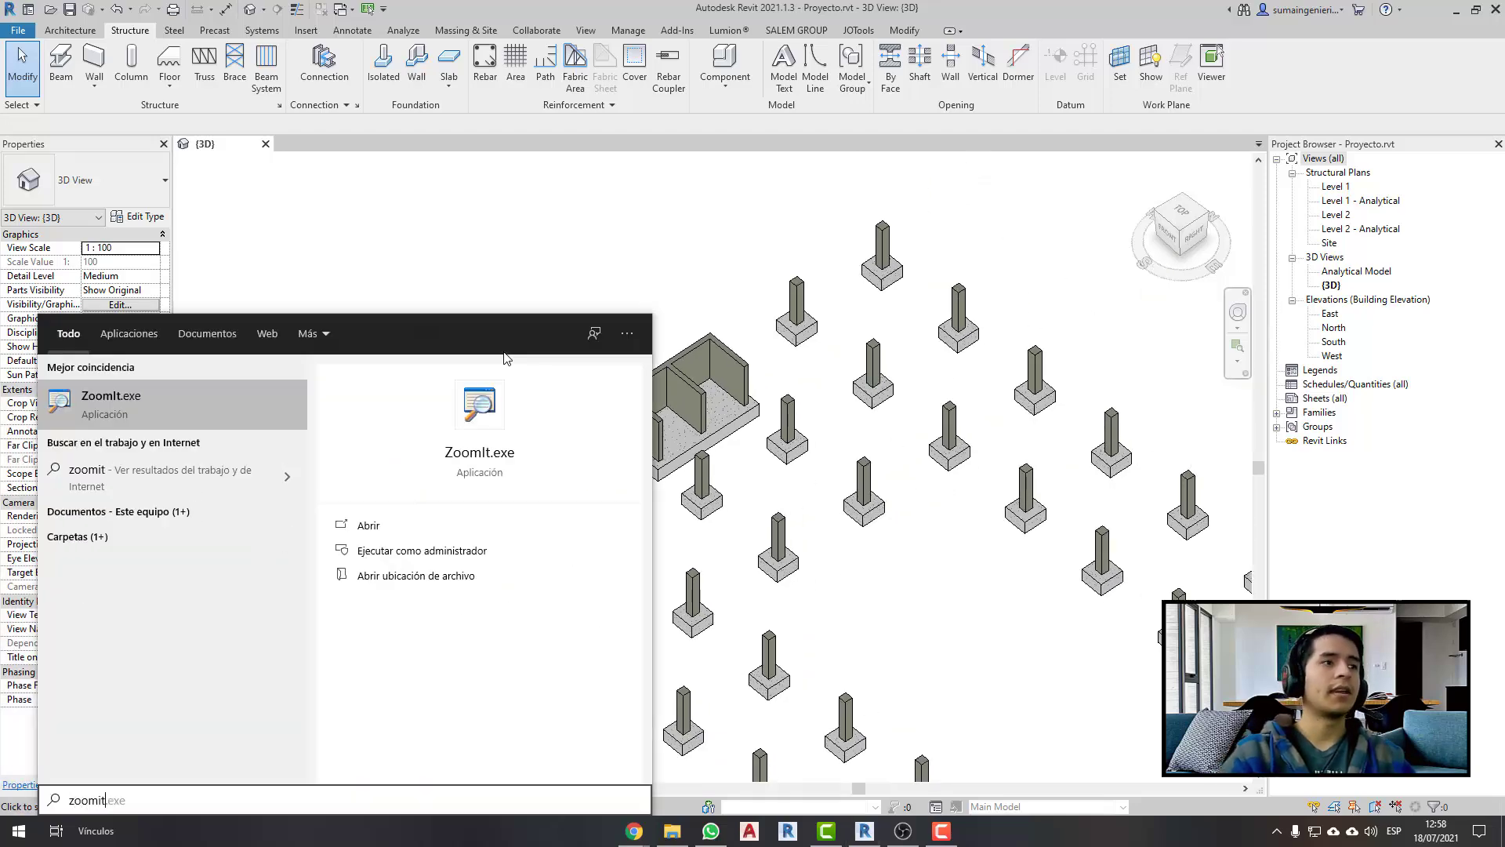
pyautogui.press('Return')
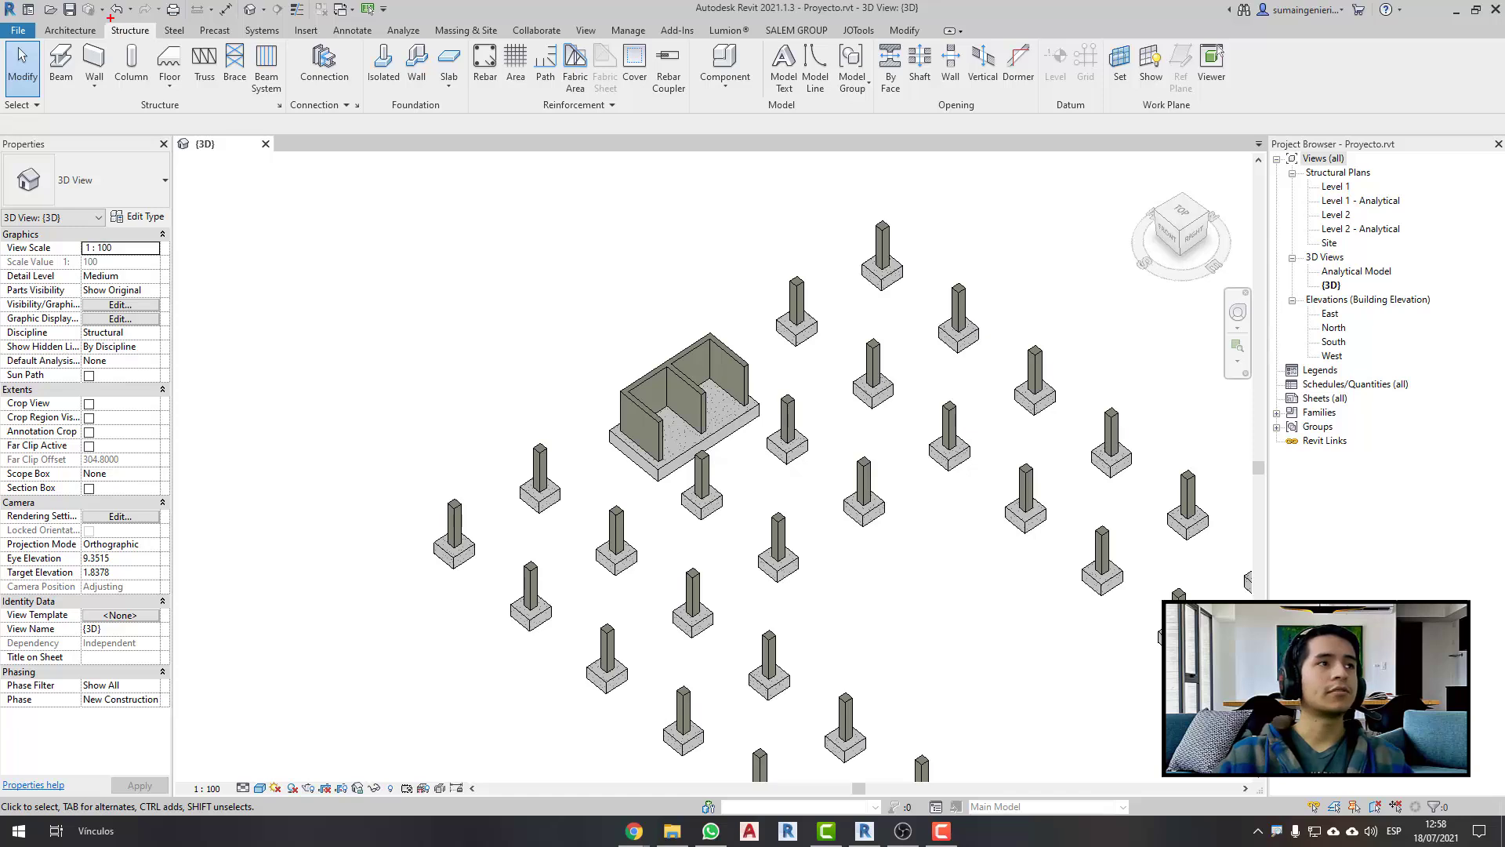
pyautogui.press('e')
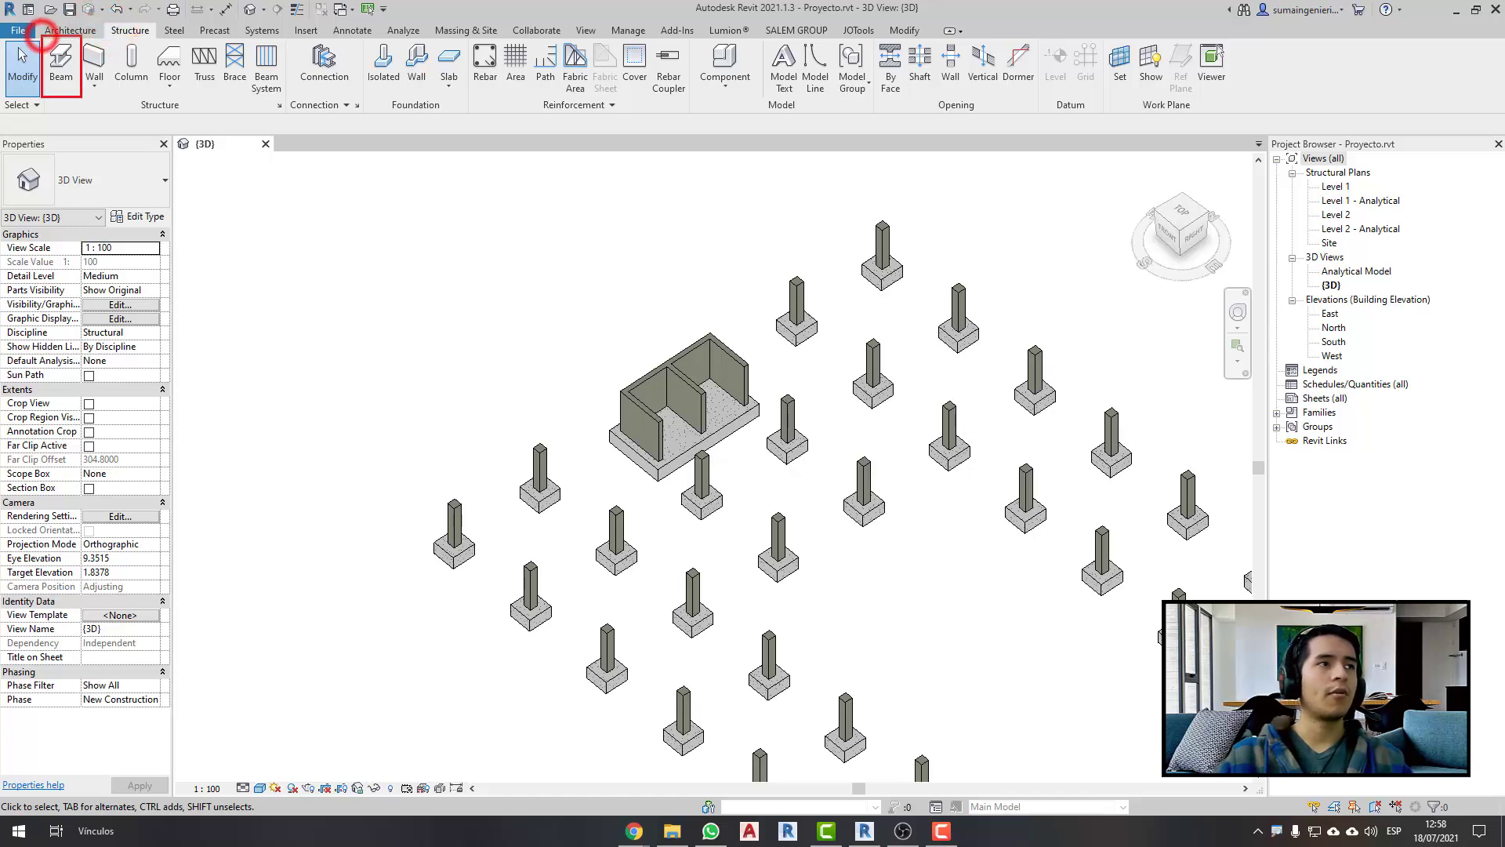
pyautogui.keyDown('ctrl'); pyautogui.keyDown('shift'); pyautogui.moveTo(57, 200); pyautogui.dragTo(64, 202); pyautogui.keyUp('shift'); pyautogui.keyUp('ctrl')
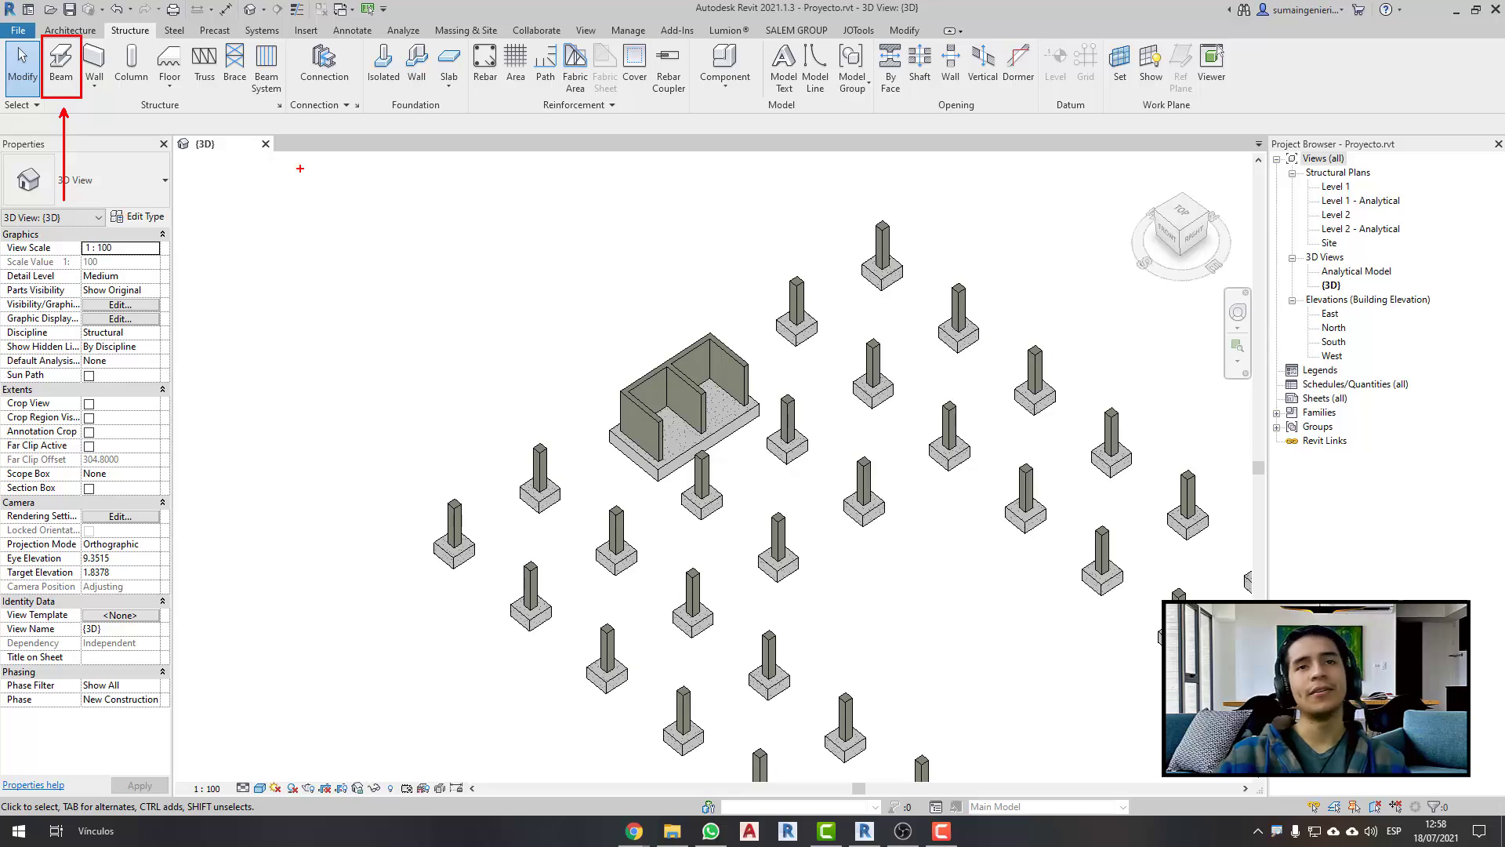
pyautogui.press('Escape')
# - Open the Level 2 structural plan framed on grid rows B to F and start the Beam tool
pyautogui.doubleClick(1342, 215)
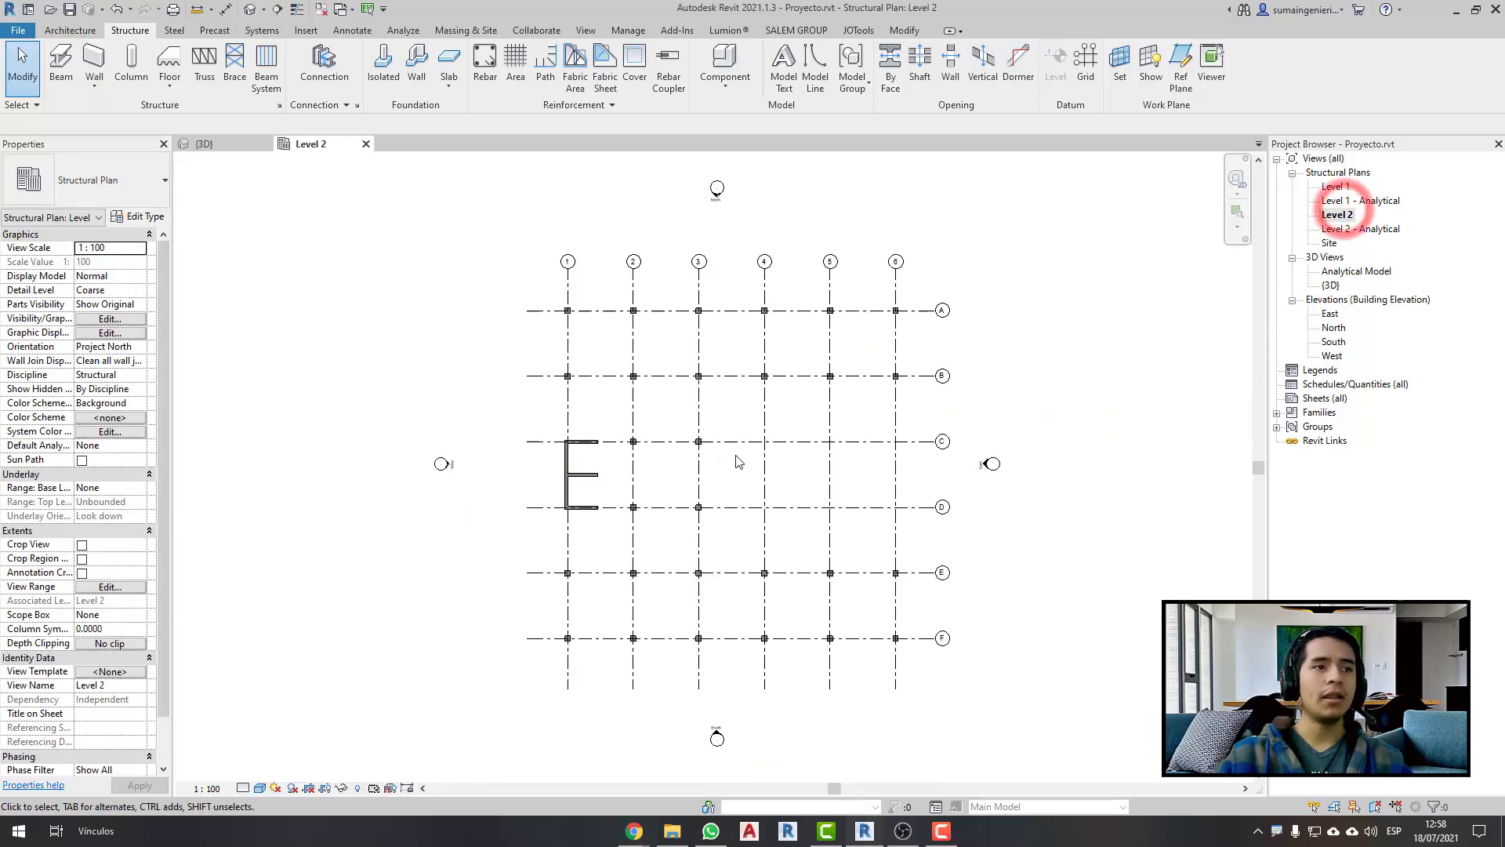
pyautogui.moveTo(602, 589); pyautogui.dragTo(528, 527, button='middle')
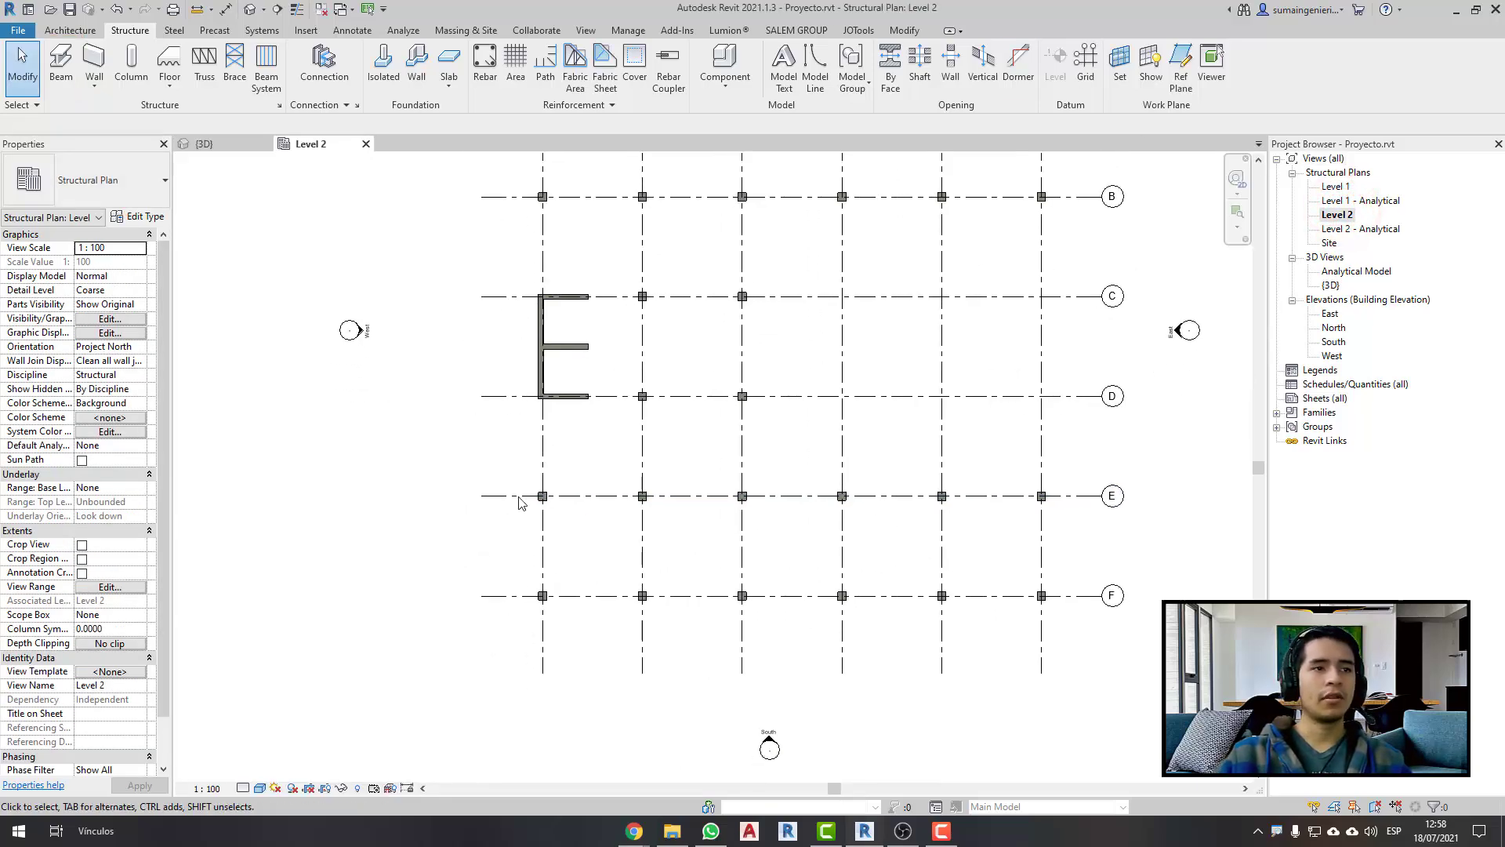
pyautogui.scroll(2, 591, 574)
pyautogui.scroll(-1, 595, 580)
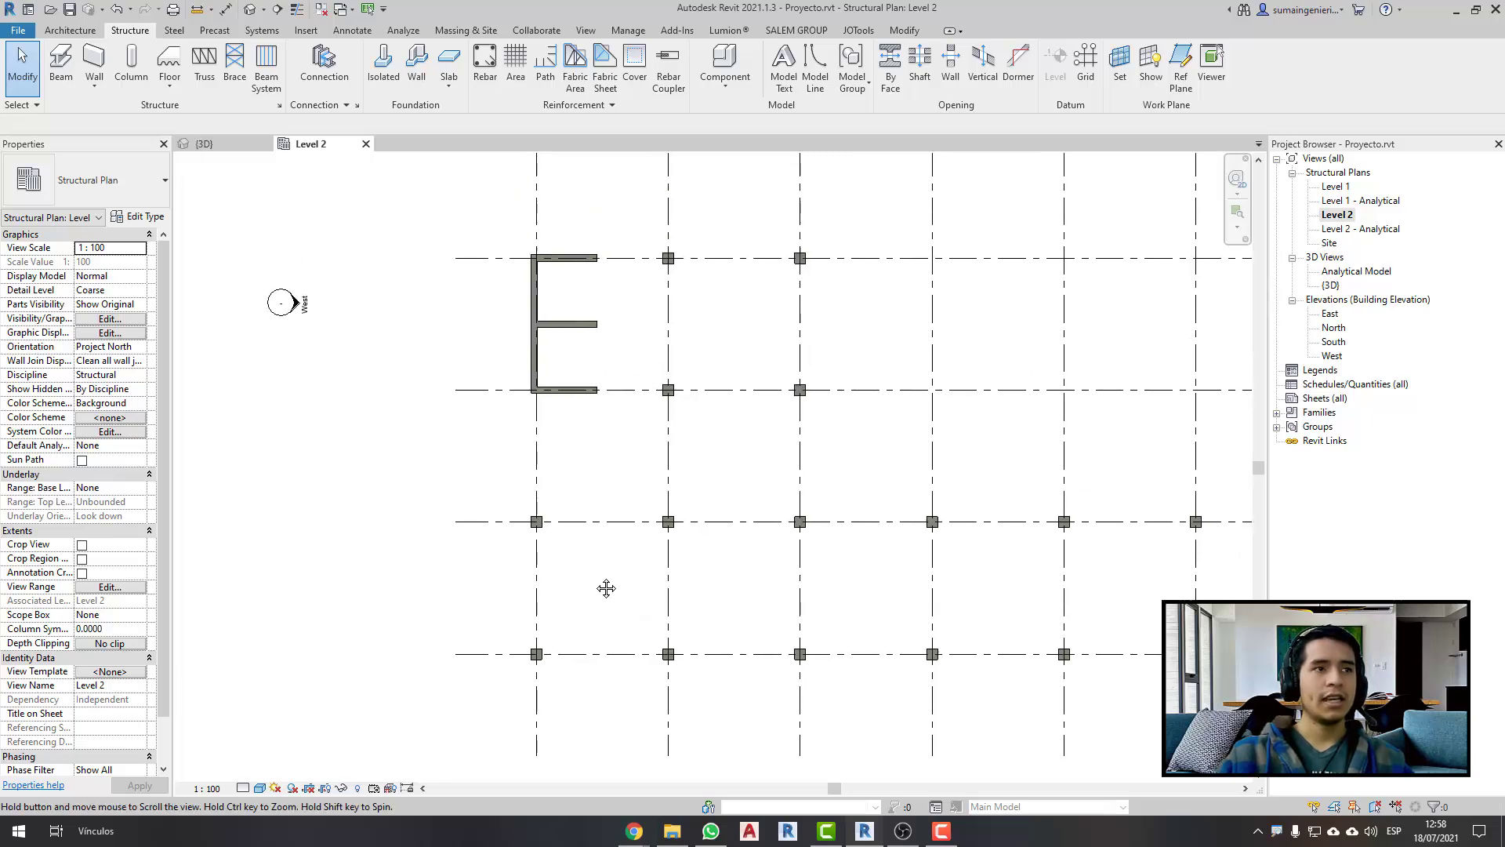
pyautogui.click(61, 66)
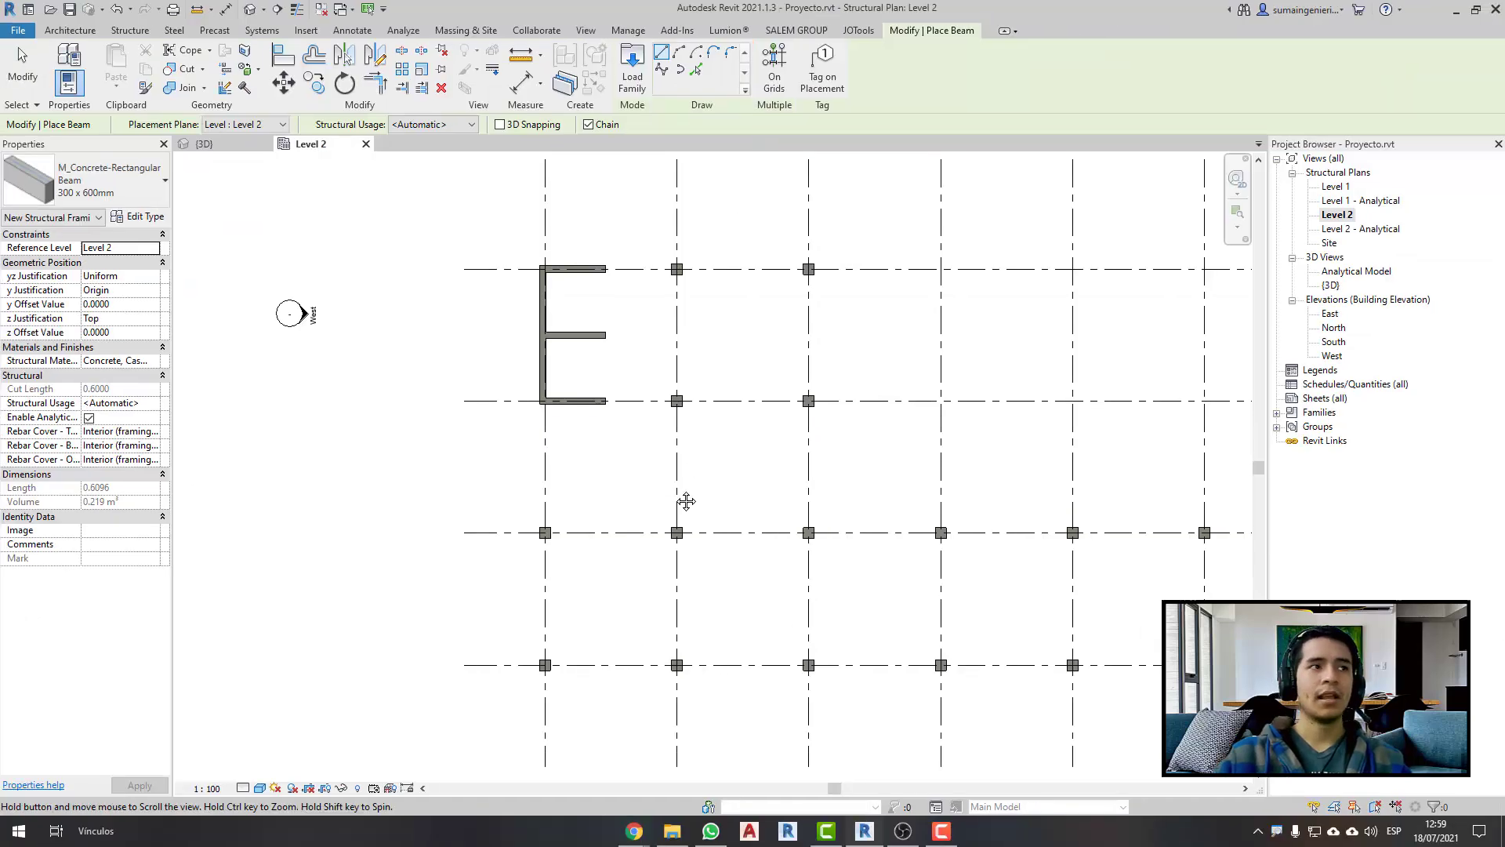
# - Draw a 300 x 600mm concrete beam on grid 1 from the column at F1 to E1
pyautogui.moveTo(682, 504)
pyautogui.mouseDown(button='middle')
pyautogui.moveTo(827, 471)
pyautogui.moveTo(803, 472)
pyautogui.mouseUp(button='middle')
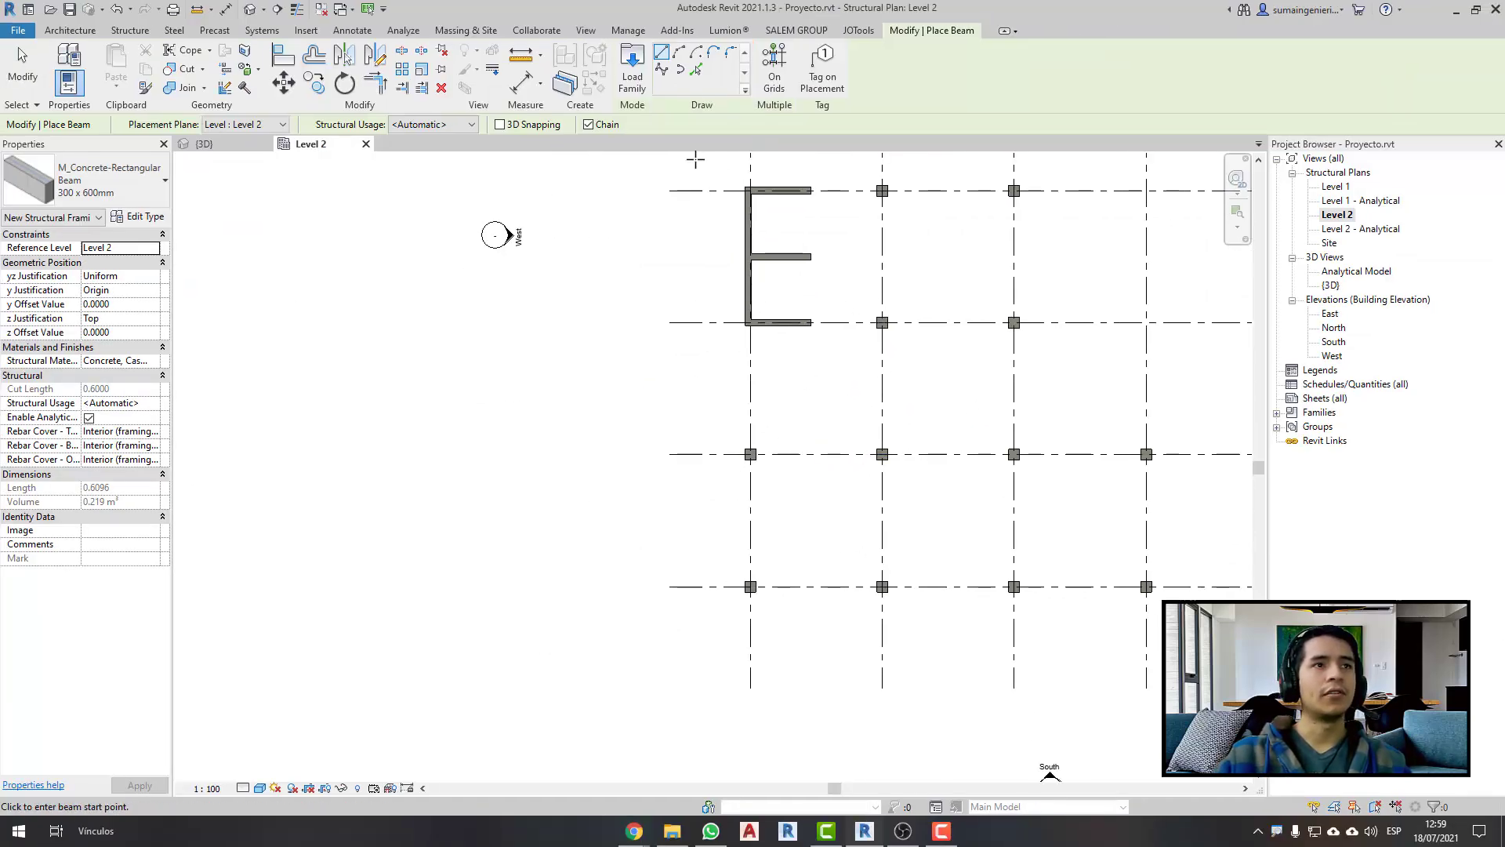
pyautogui.click(666, 59)
pyautogui.scroll(2, 748, 164)
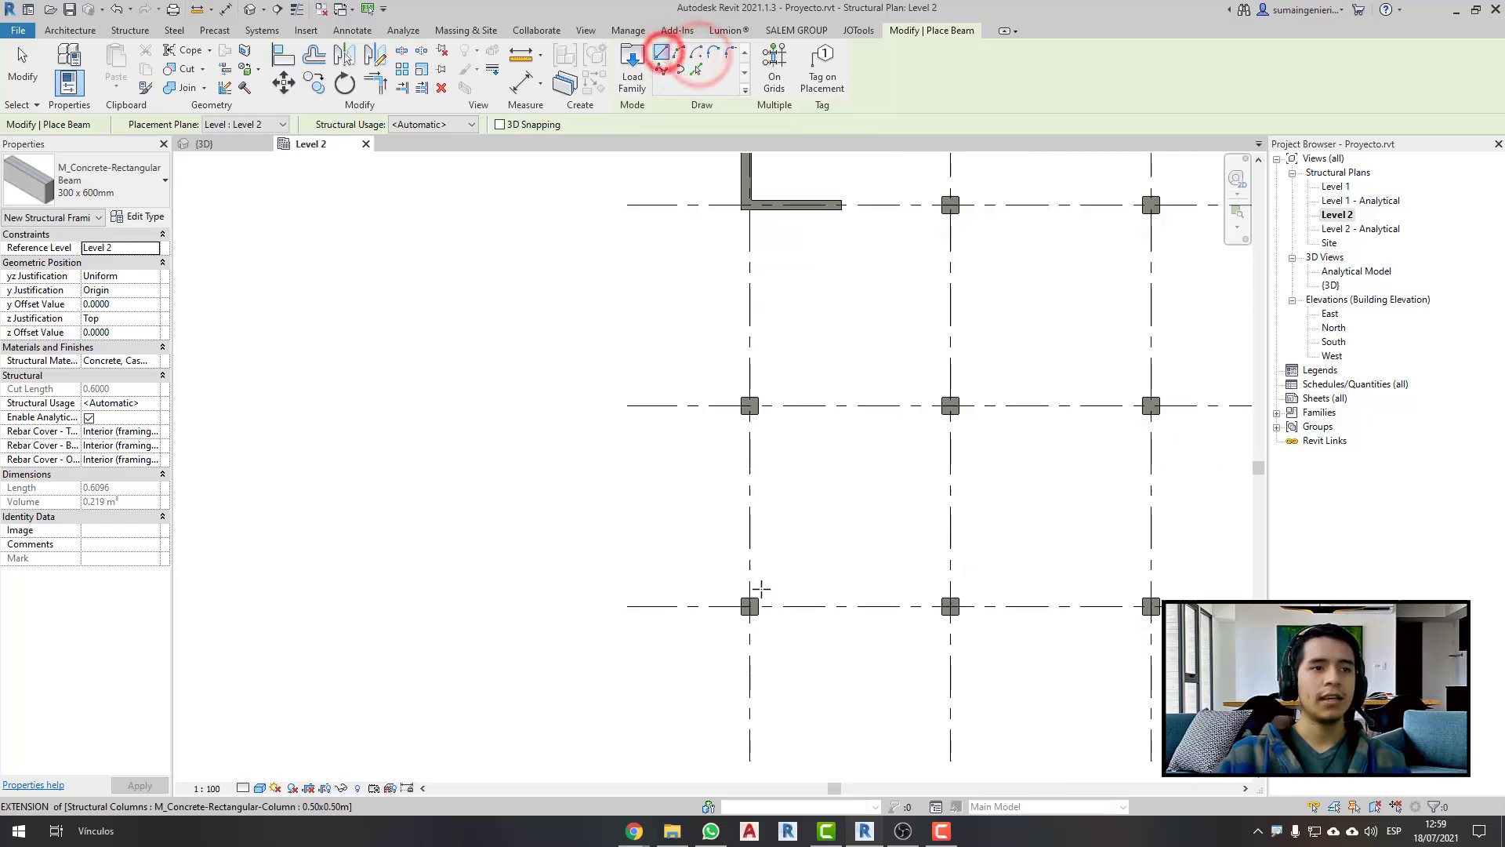
pyautogui.click(749, 605)
pyautogui.click(750, 405)
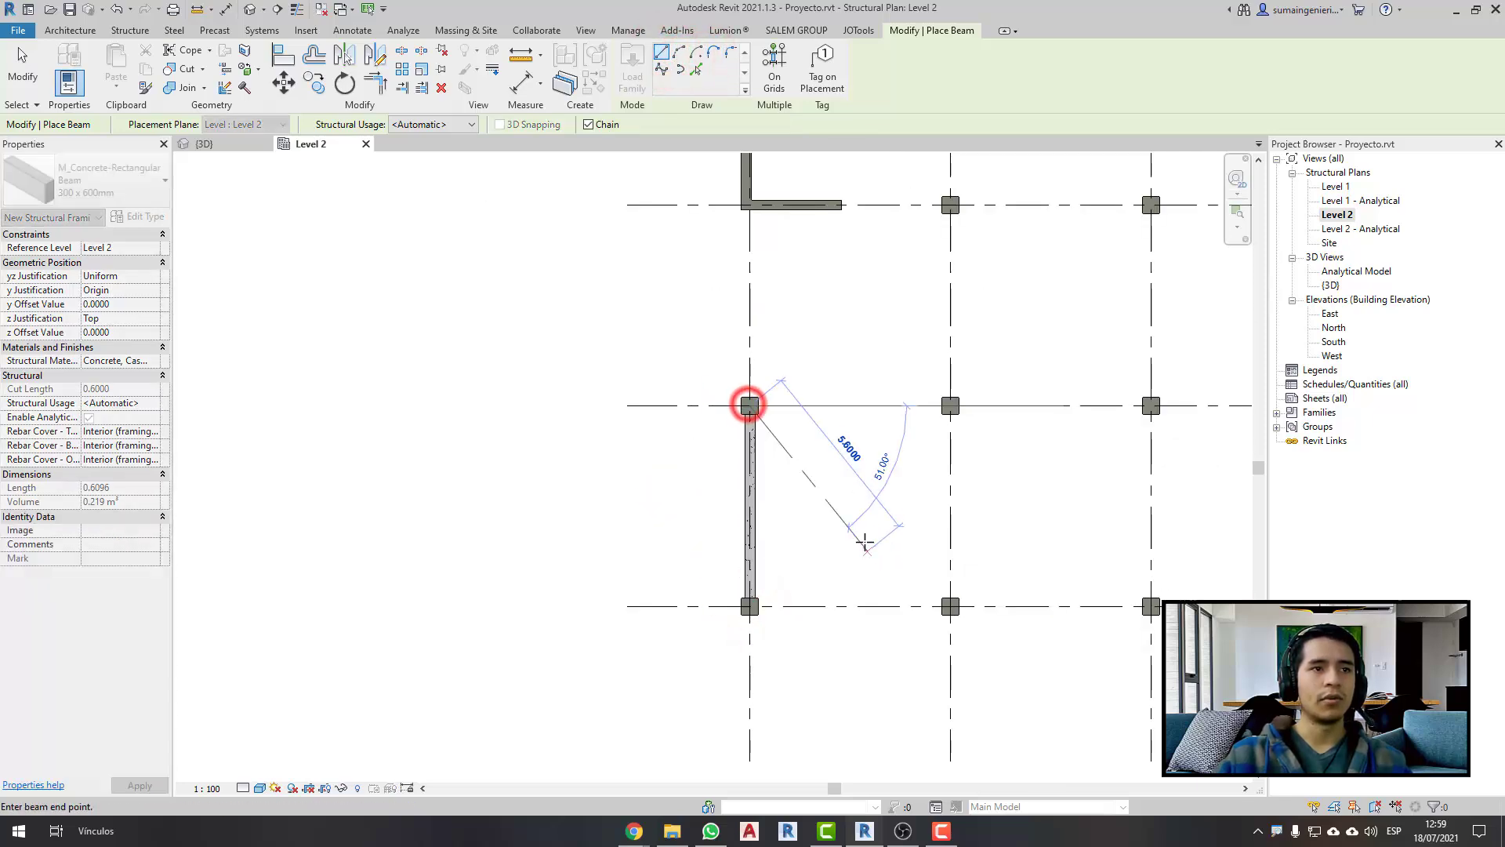
pyautogui.press('Escape')
pyautogui.press('Escape')
# - Switch to the {3D} view to check the new beam between the columns
pyautogui.scroll(5, 788, 534)
pyautogui.scroll(-5, 753, 533)
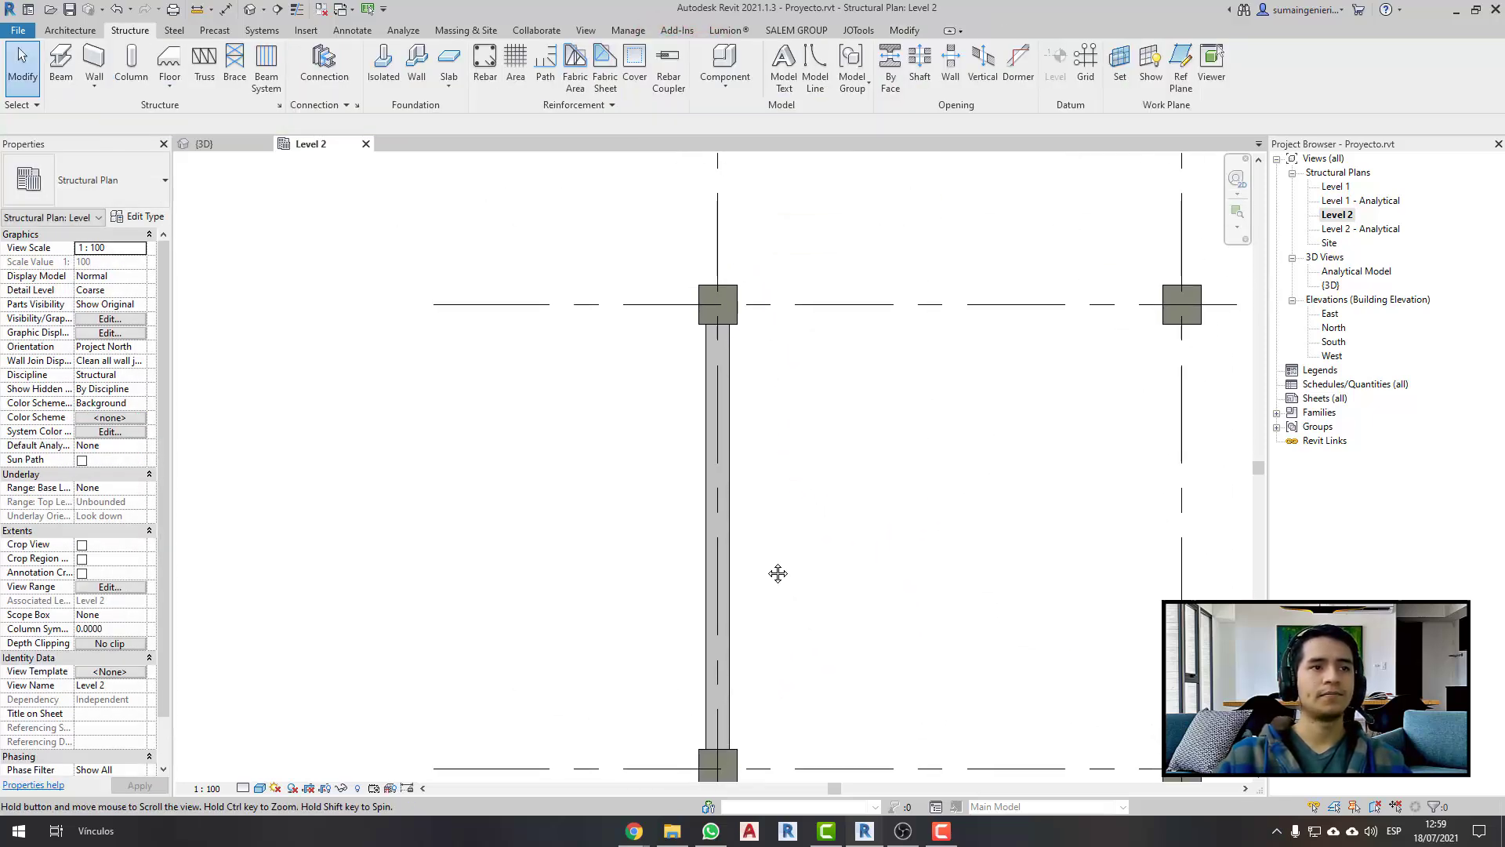
pyautogui.hotkey('ctrl', 'Tab')
pyautogui.scroll(2, 627, 510)
pyautogui.scroll(2, 627, 510)
pyautogui.scroll(2, 628, 509)
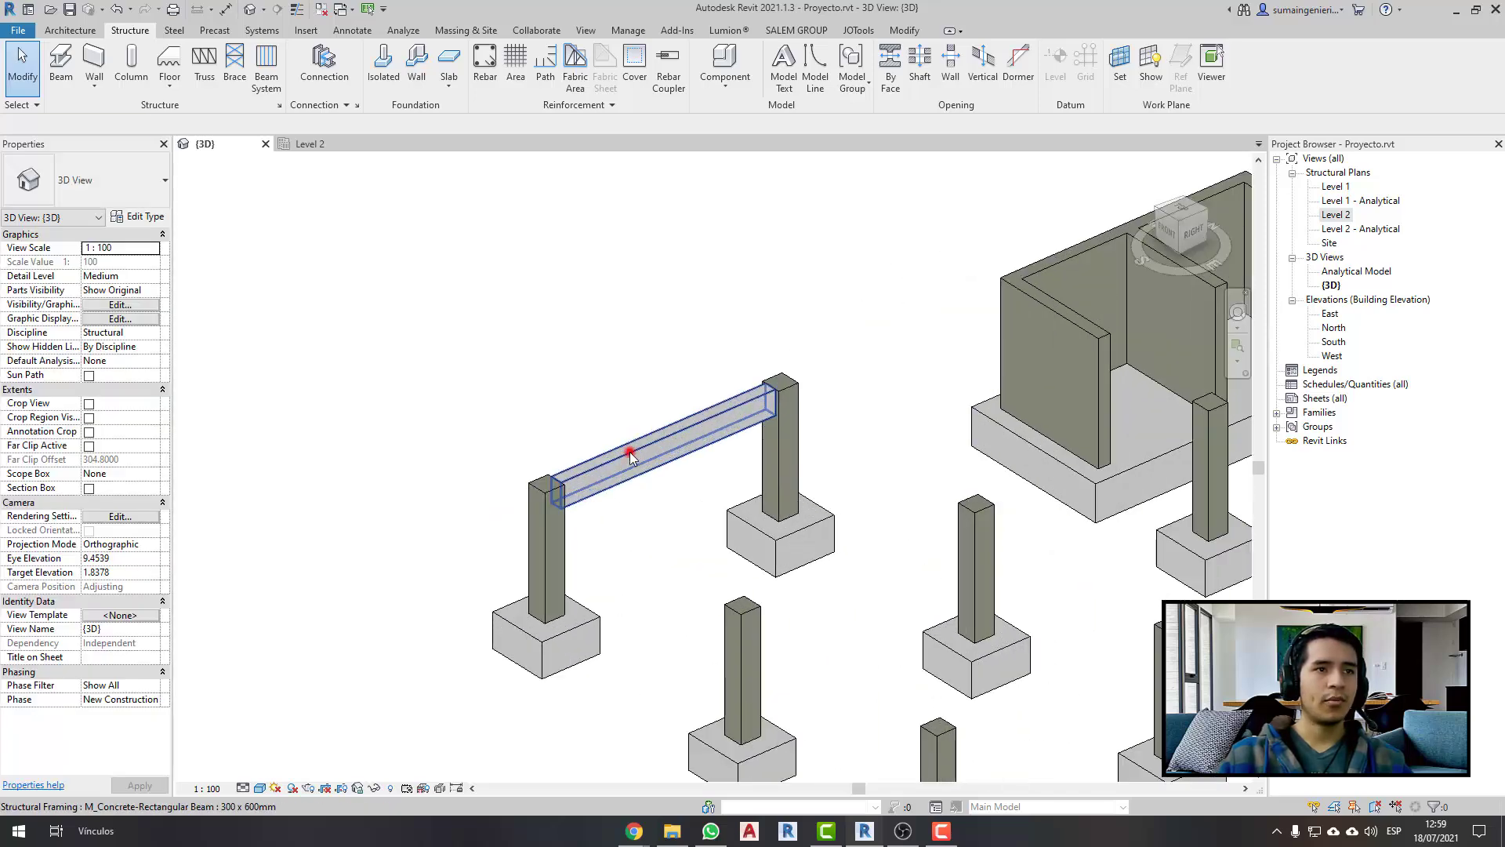
pyautogui.click(628, 451)
pyautogui.moveTo(629, 452)
pyautogui.keyDown('shift'); pyautogui.mouseDown(button='middle')
pyautogui.moveTo(852, 523)
pyautogui.moveTo(682, 598)
pyautogui.mouseUp(button='middle'); pyautogui.keyUp('shift')
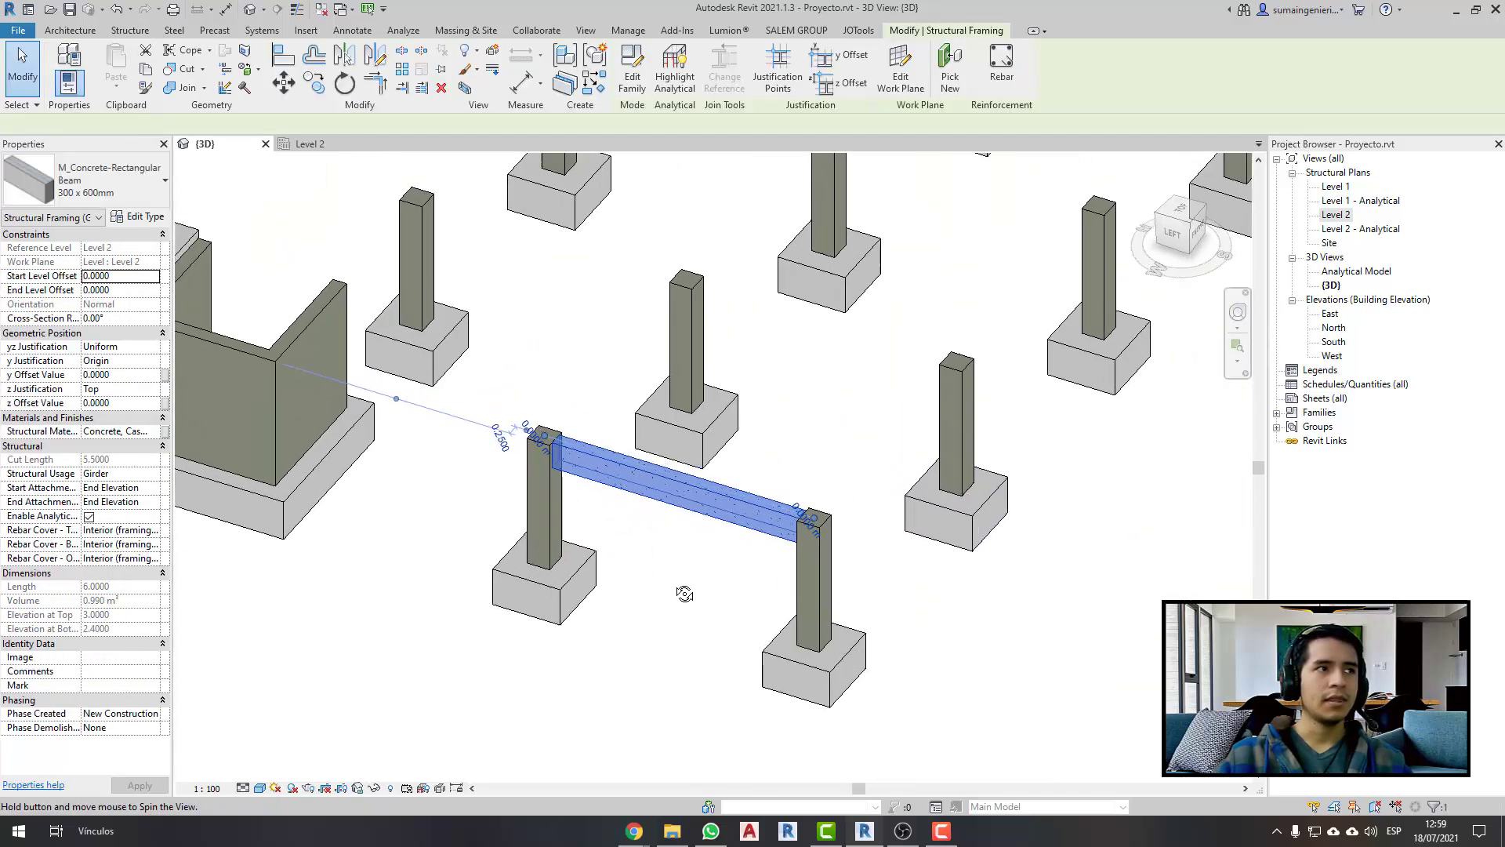
pyautogui.scroll(2, 705, 598)
pyautogui.scroll(1, 713, 602)
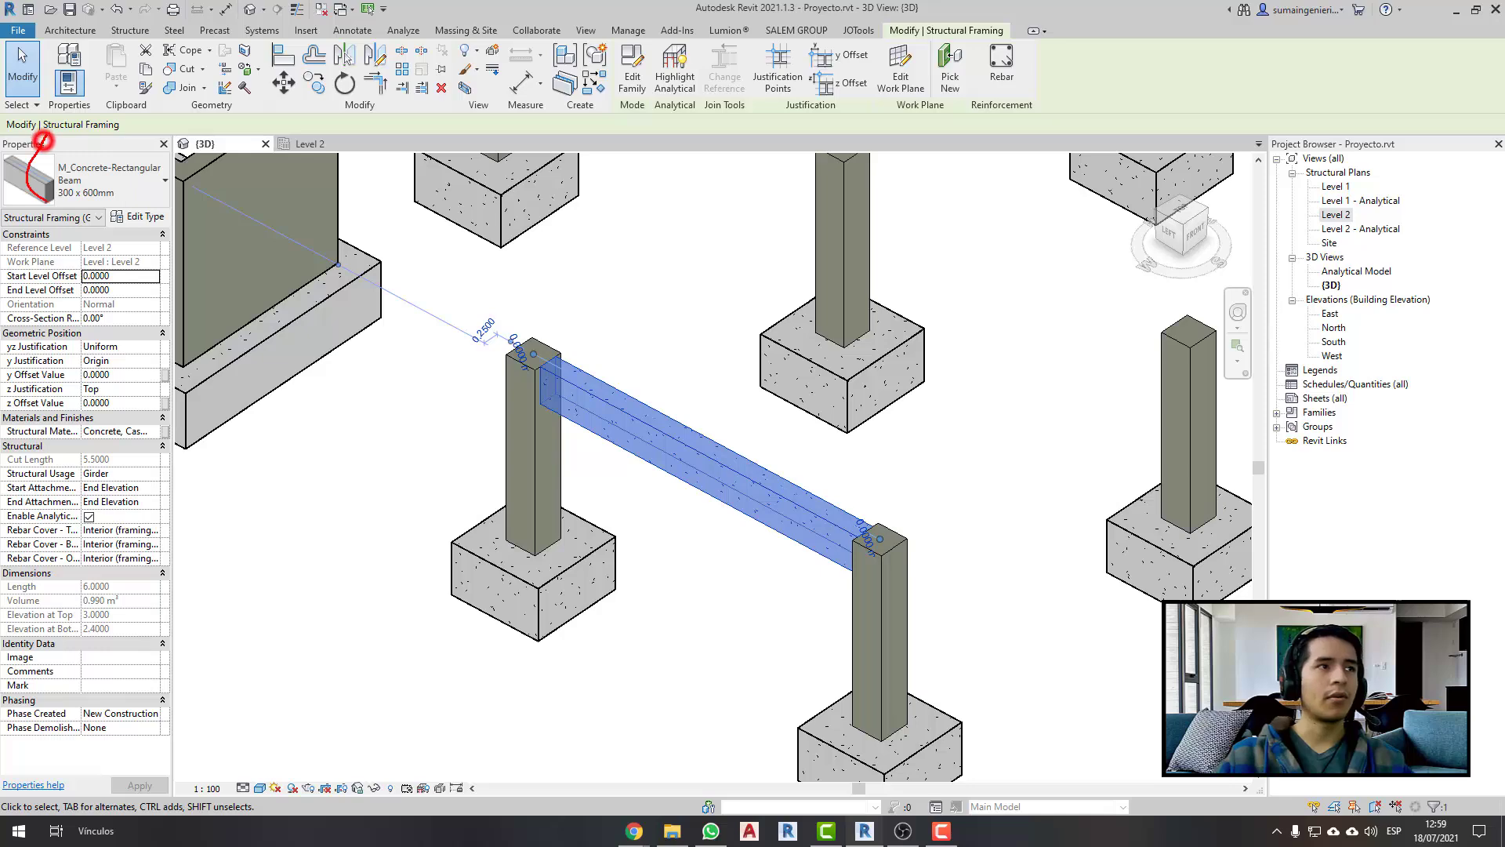
pyautogui.moveTo(44, 139); pyautogui.dragTo(118, 165)
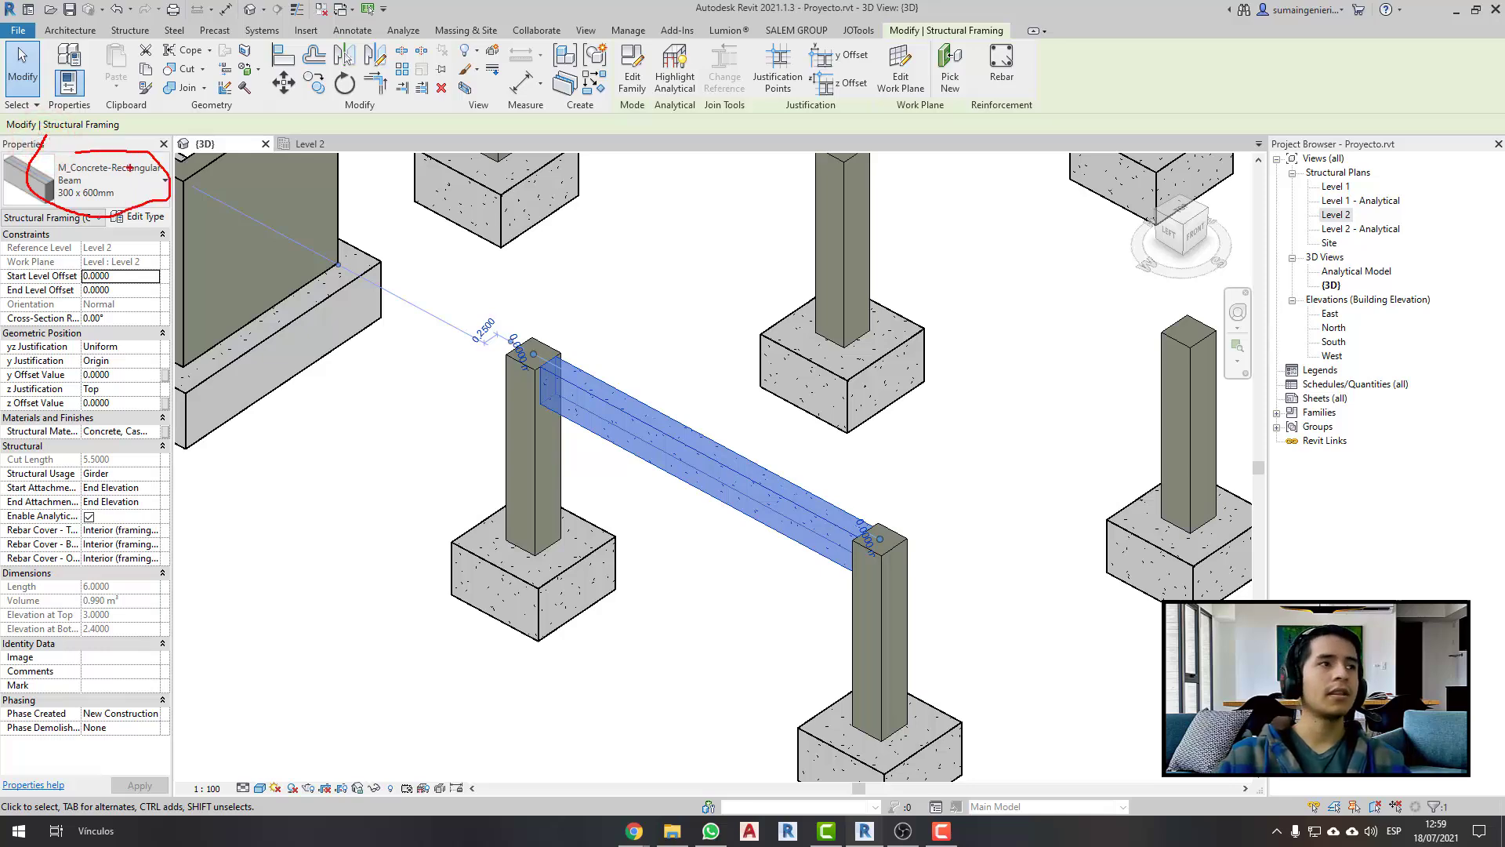
pyautogui.click(131, 173)
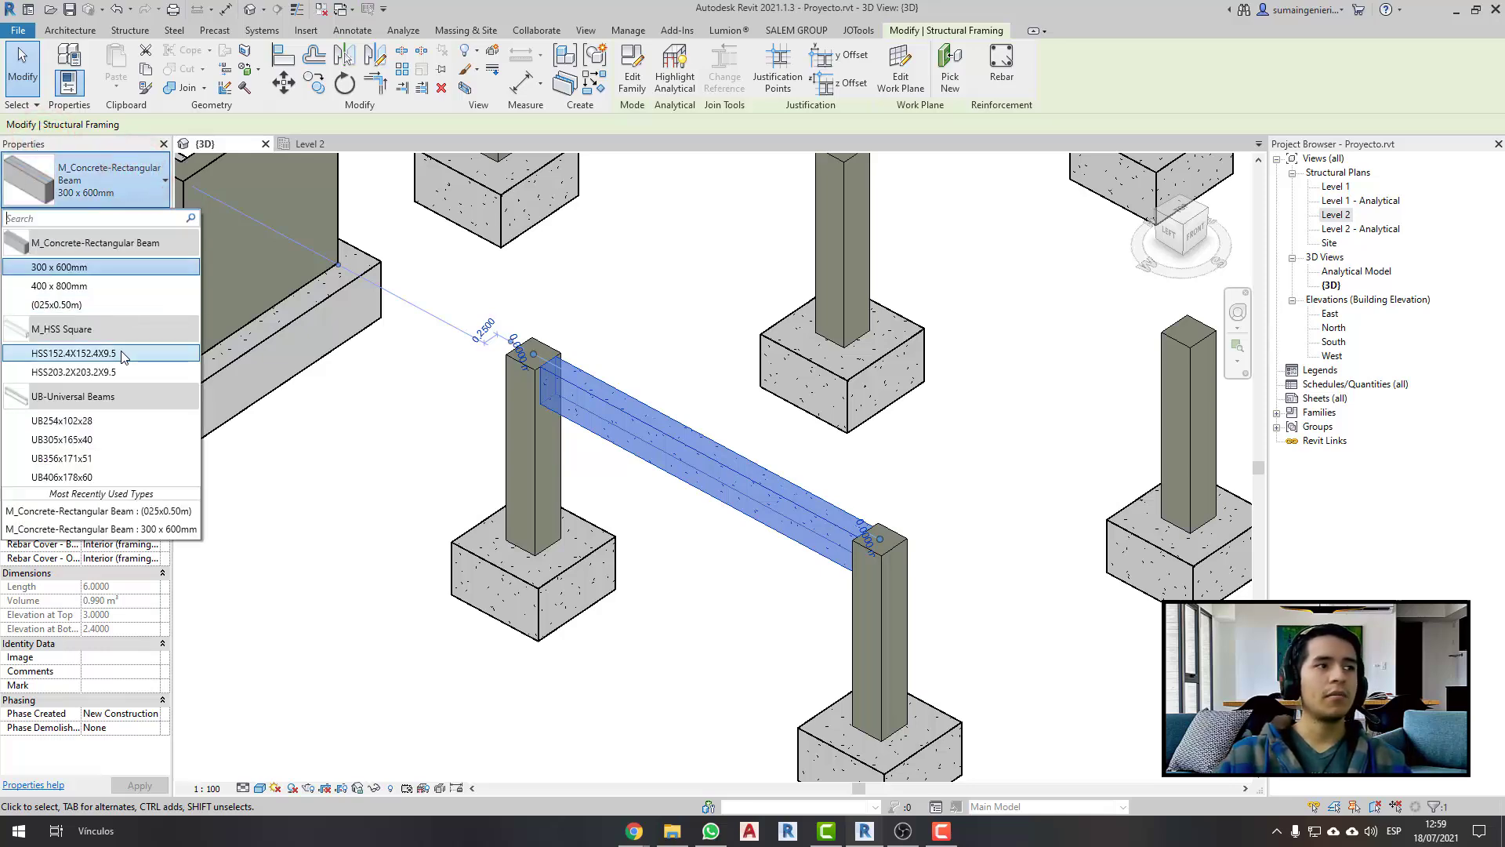
pyautogui.moveTo(72, 352)
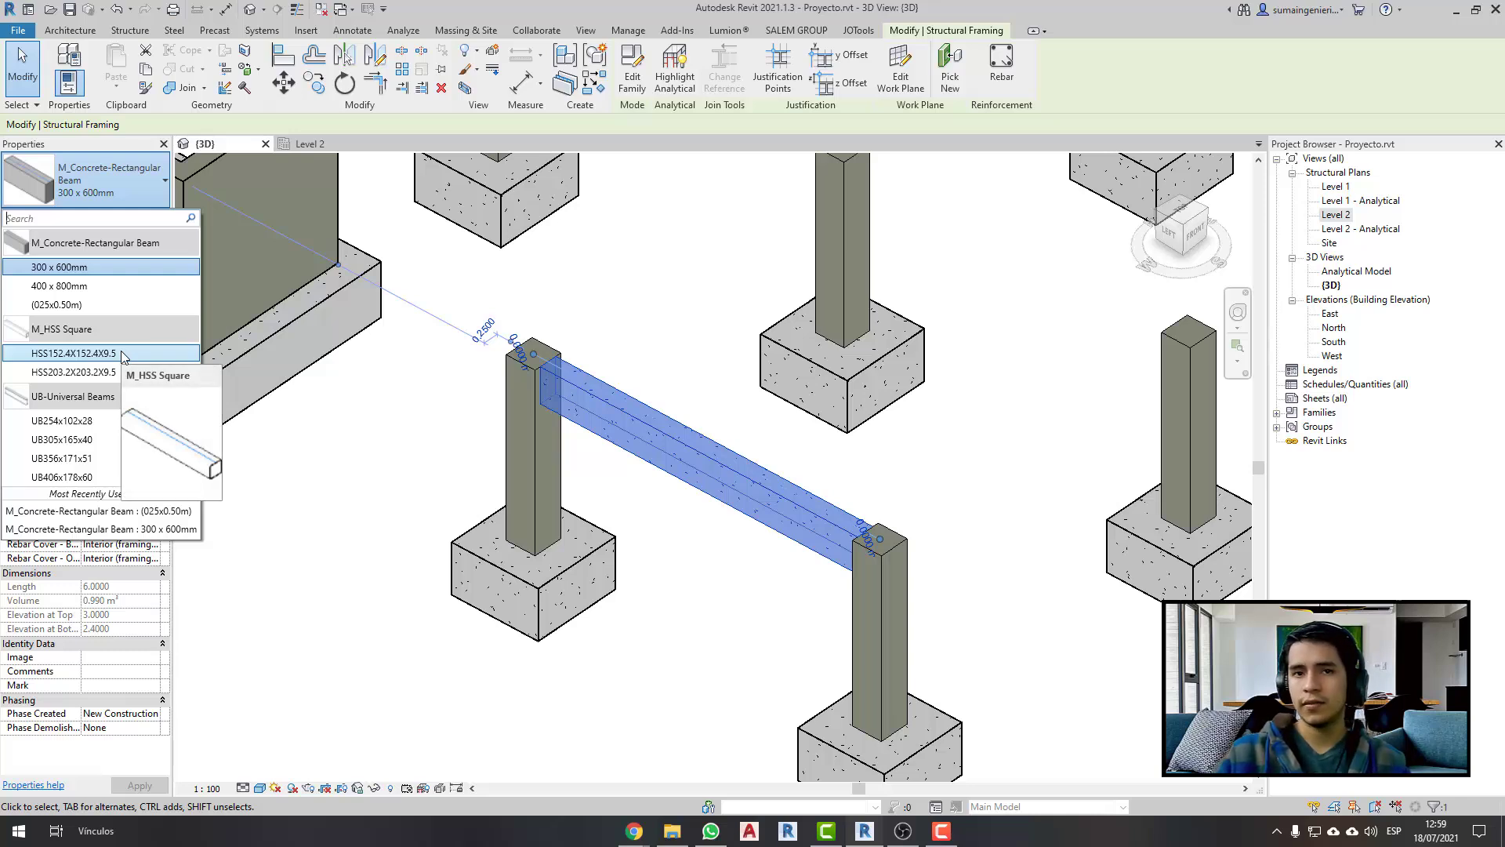
pyautogui.click(123, 354)
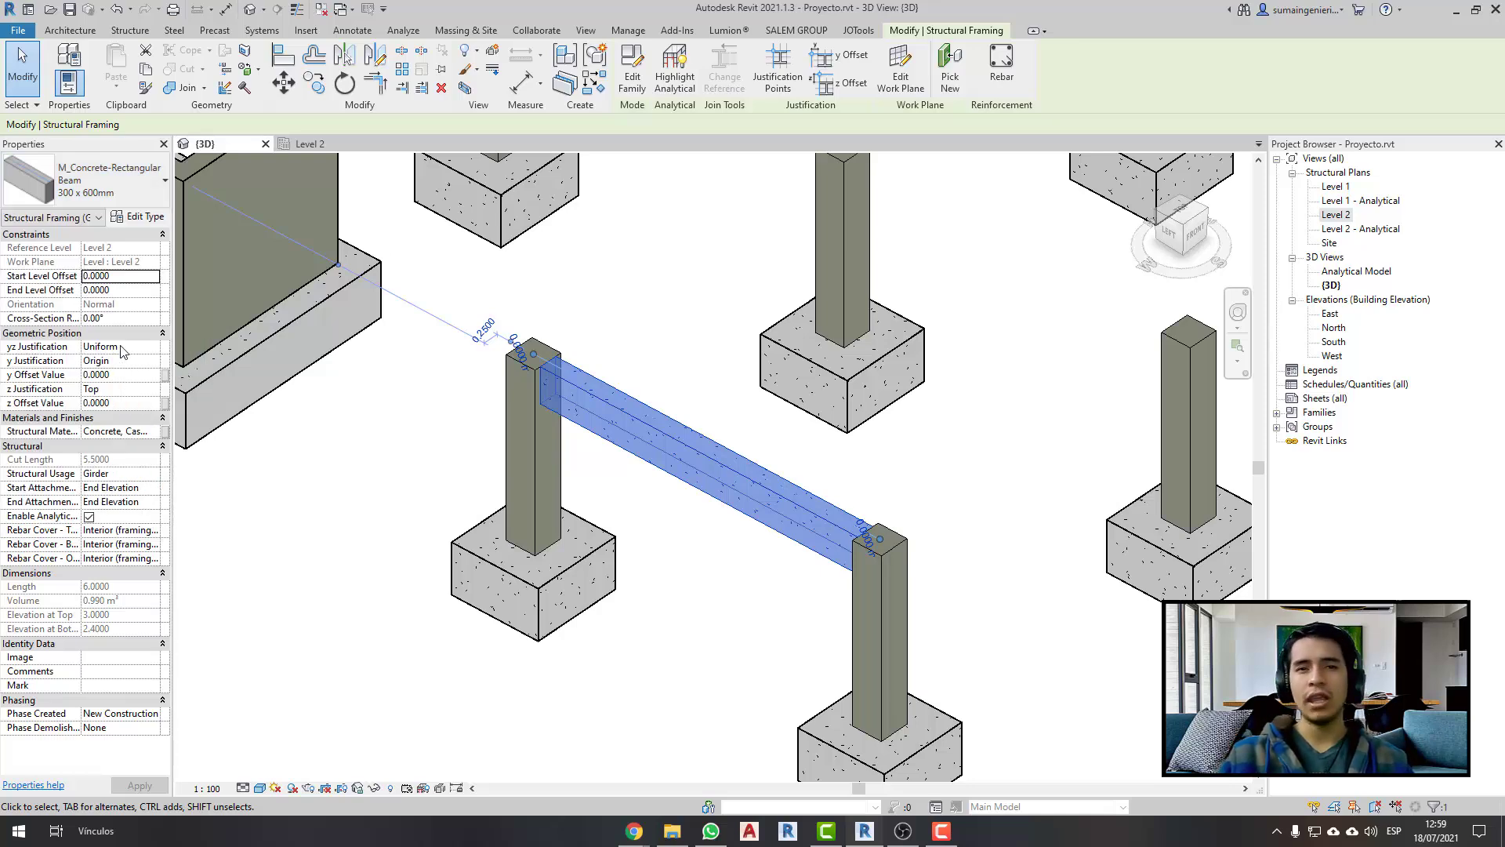
pyautogui.moveTo(247, 399); pyautogui.dragTo(347, 430, button='middle')
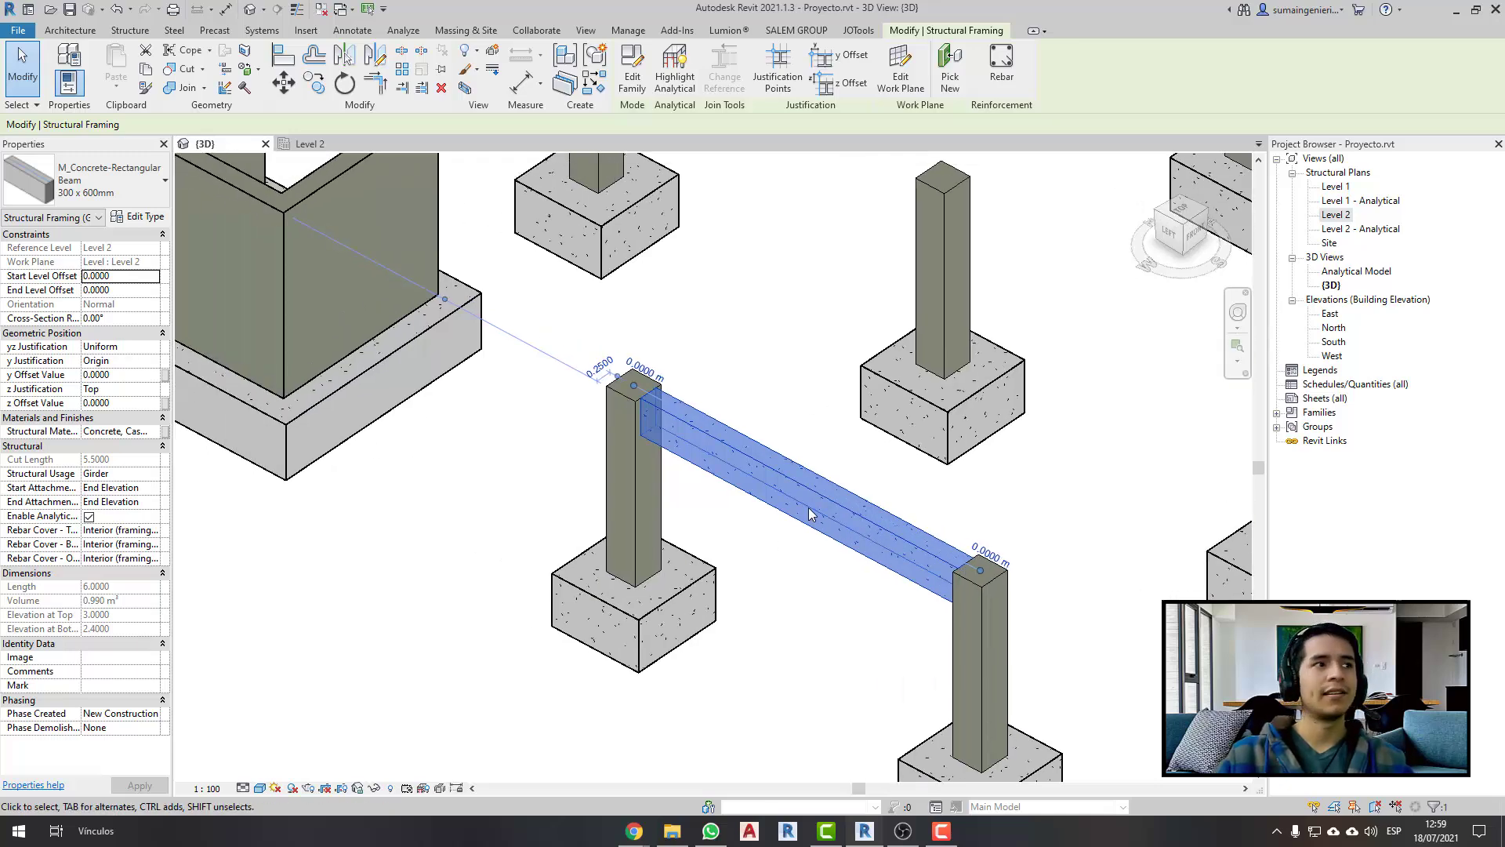
pyautogui.press('Escape')
pyautogui.scroll(-5, 809, 514)
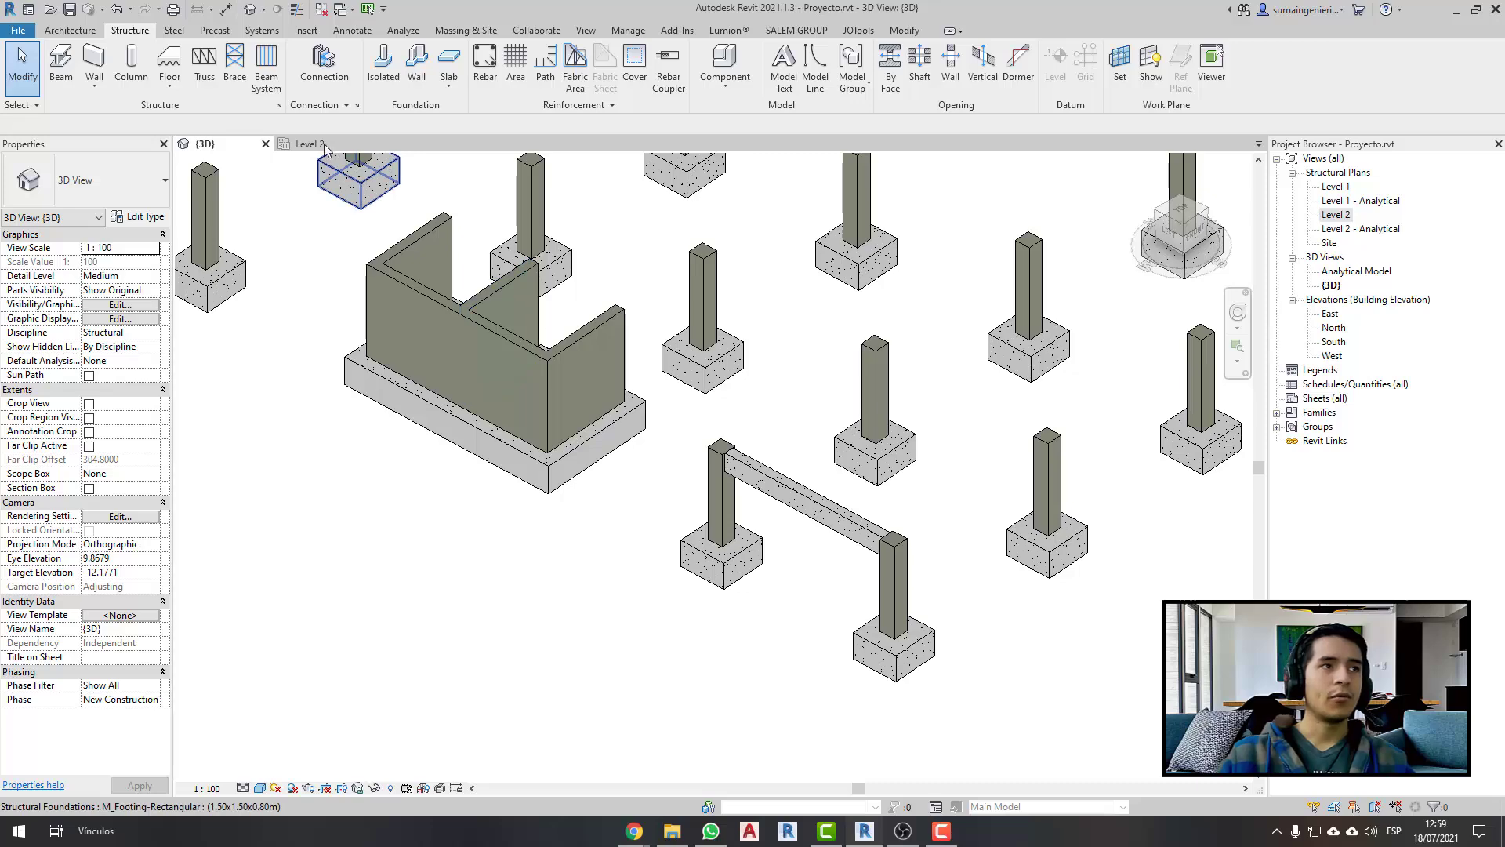
# - Back on the Level 2 plan, delete the test beam on grid 1
pyautogui.click(314, 143)
pyautogui.scroll(-5, 680, 526)
pyautogui.click(696, 513)
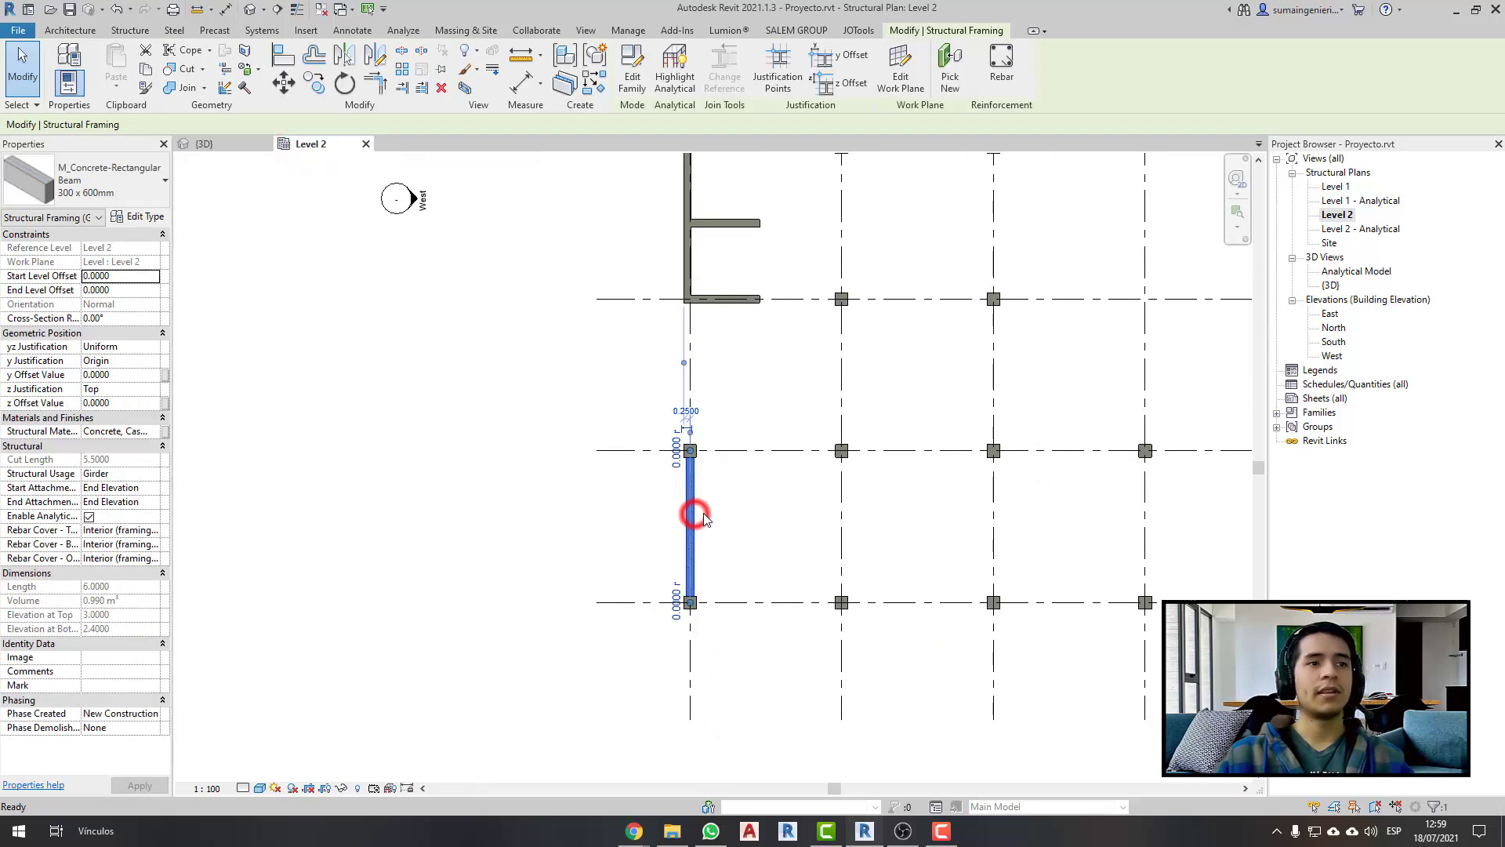
pyautogui.press('Delete')
# - Zoom out to show grid rows B to F and restart beam placement with BM
pyautogui.moveTo(832, 528); pyautogui.dragTo(662, 582, button='middle')
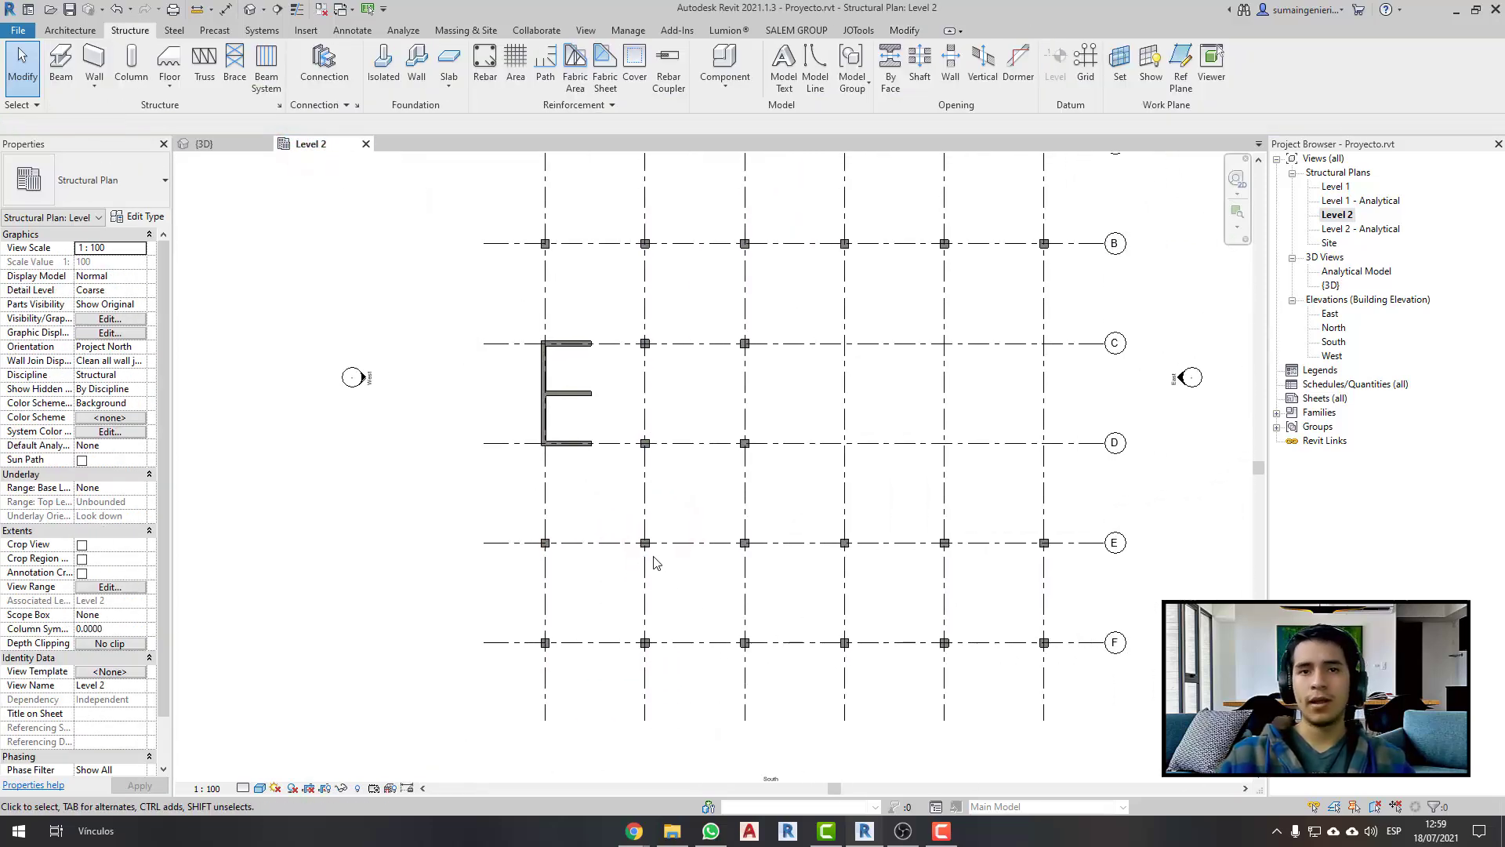
pyautogui.scroll(-2, 650, 572)
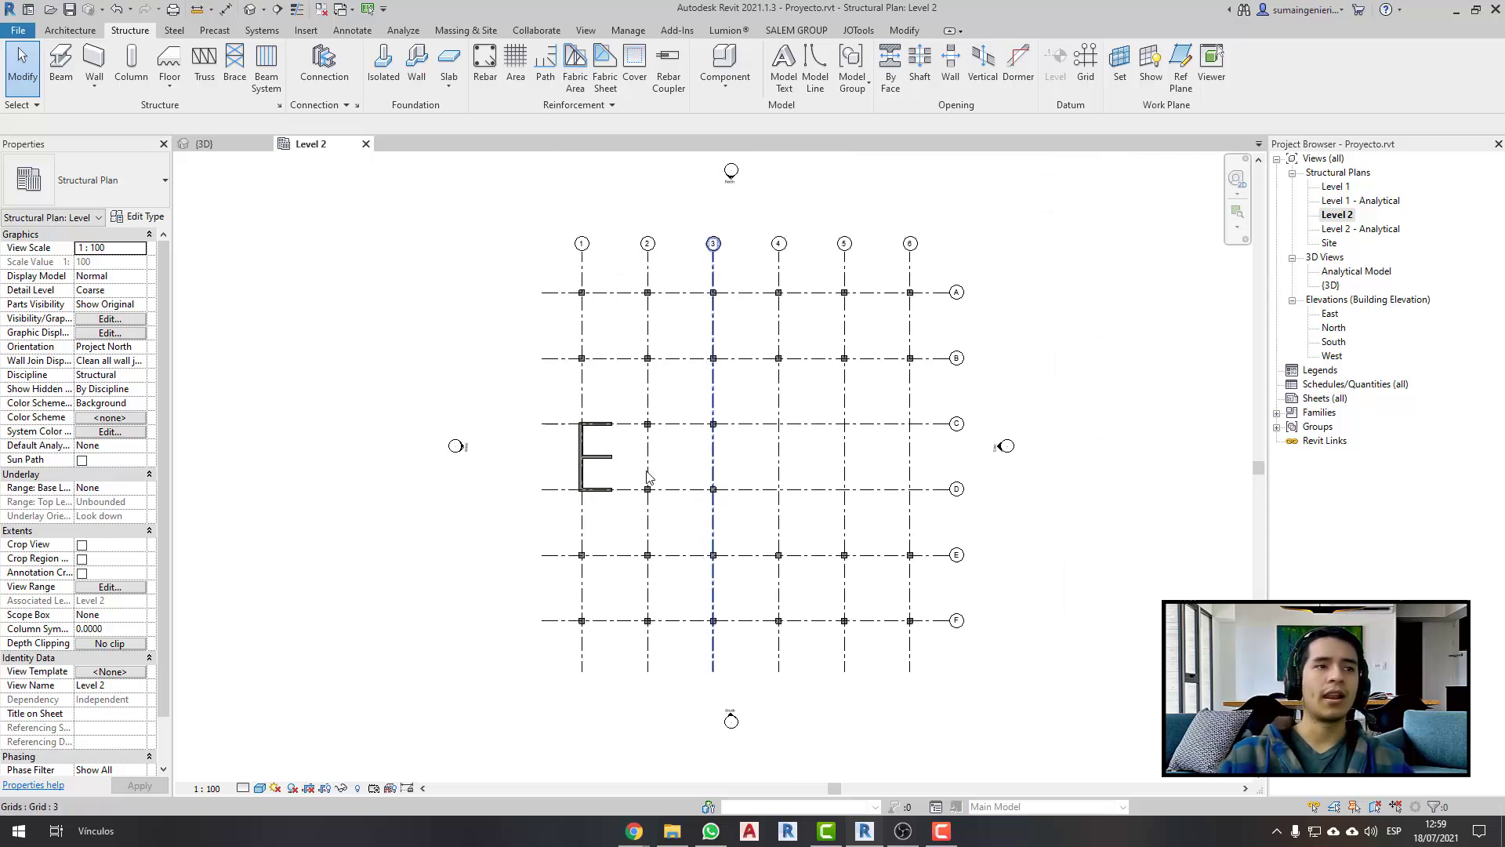
pyautogui.scroll(1, 825, 480)
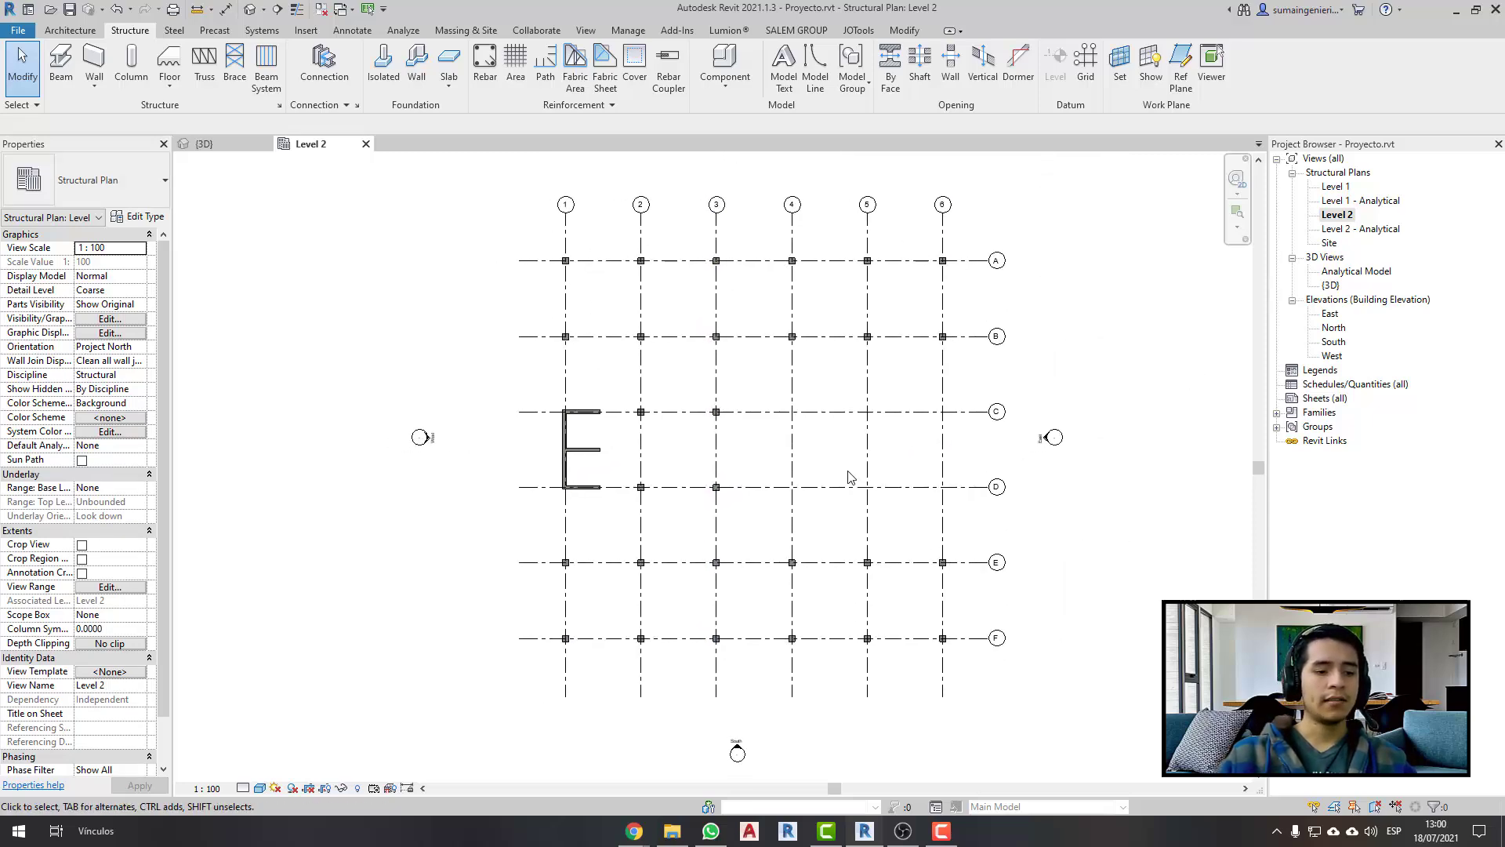
pyautogui.press('b')
pyautogui.press('m')
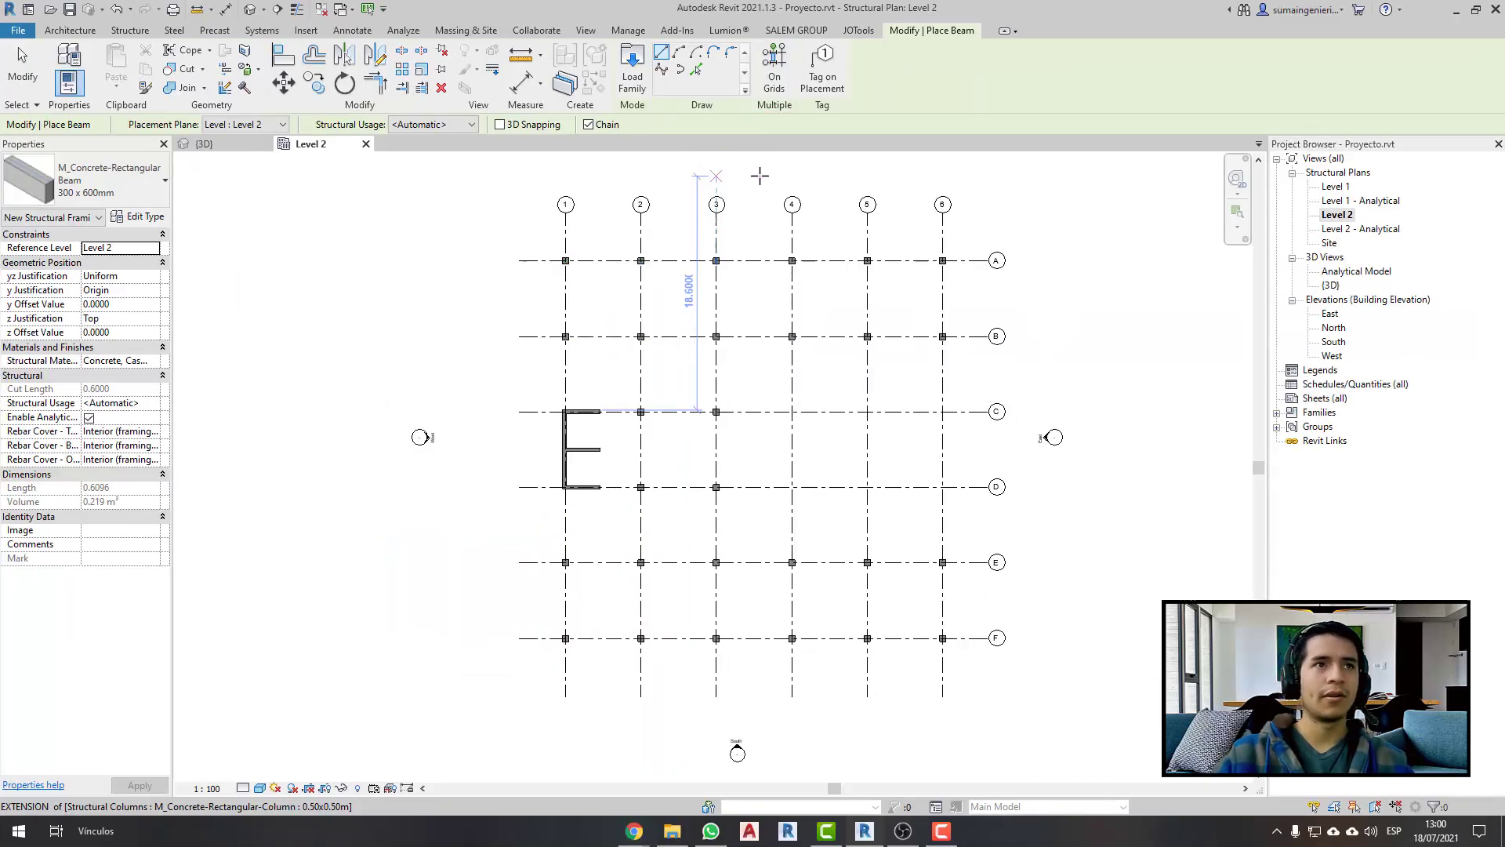
pyautogui.click(774, 75)
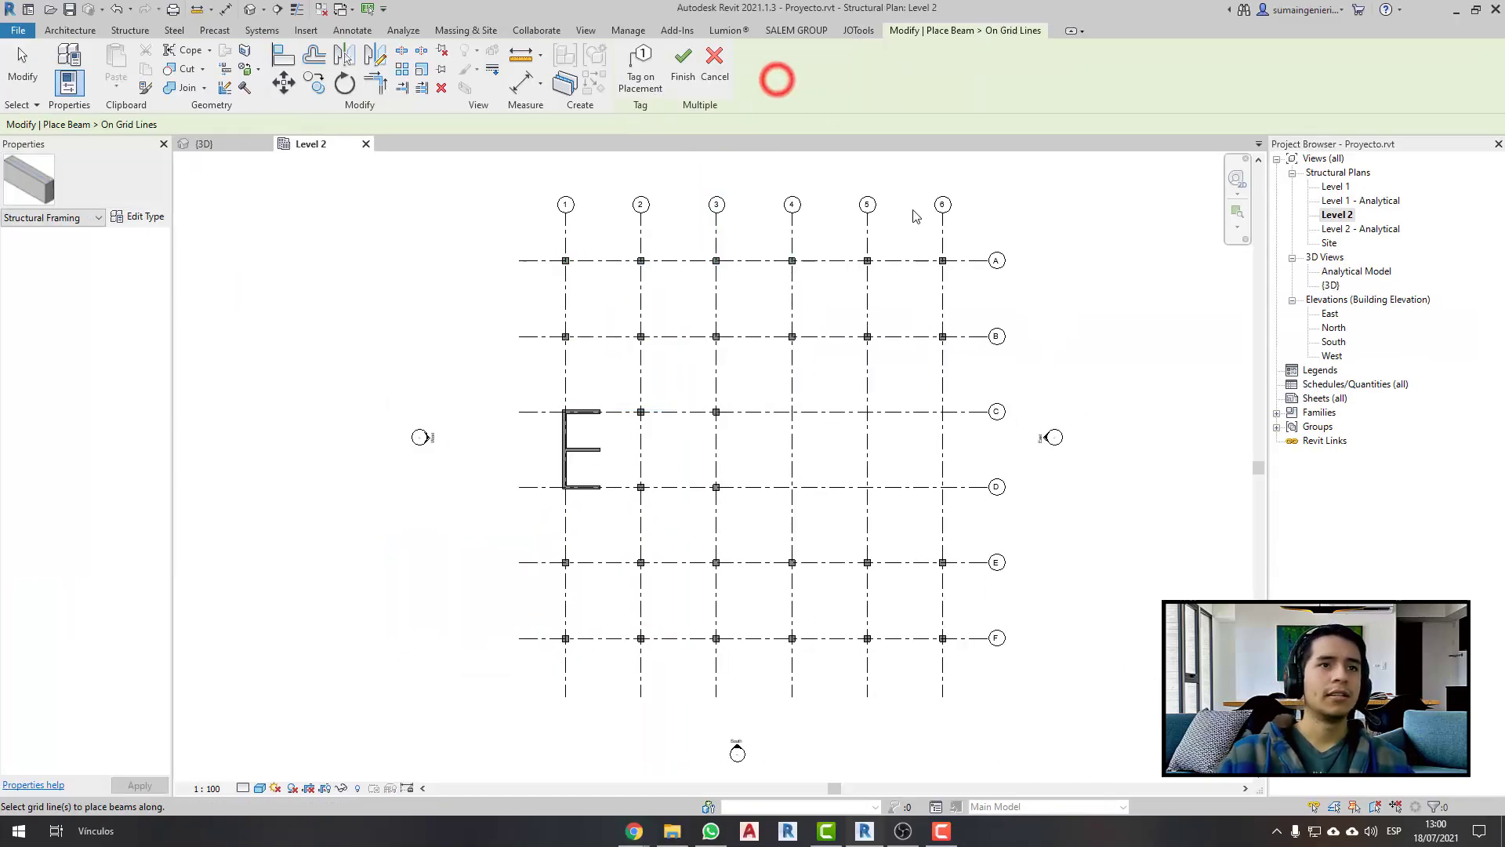
pyautogui.click(708, 84)
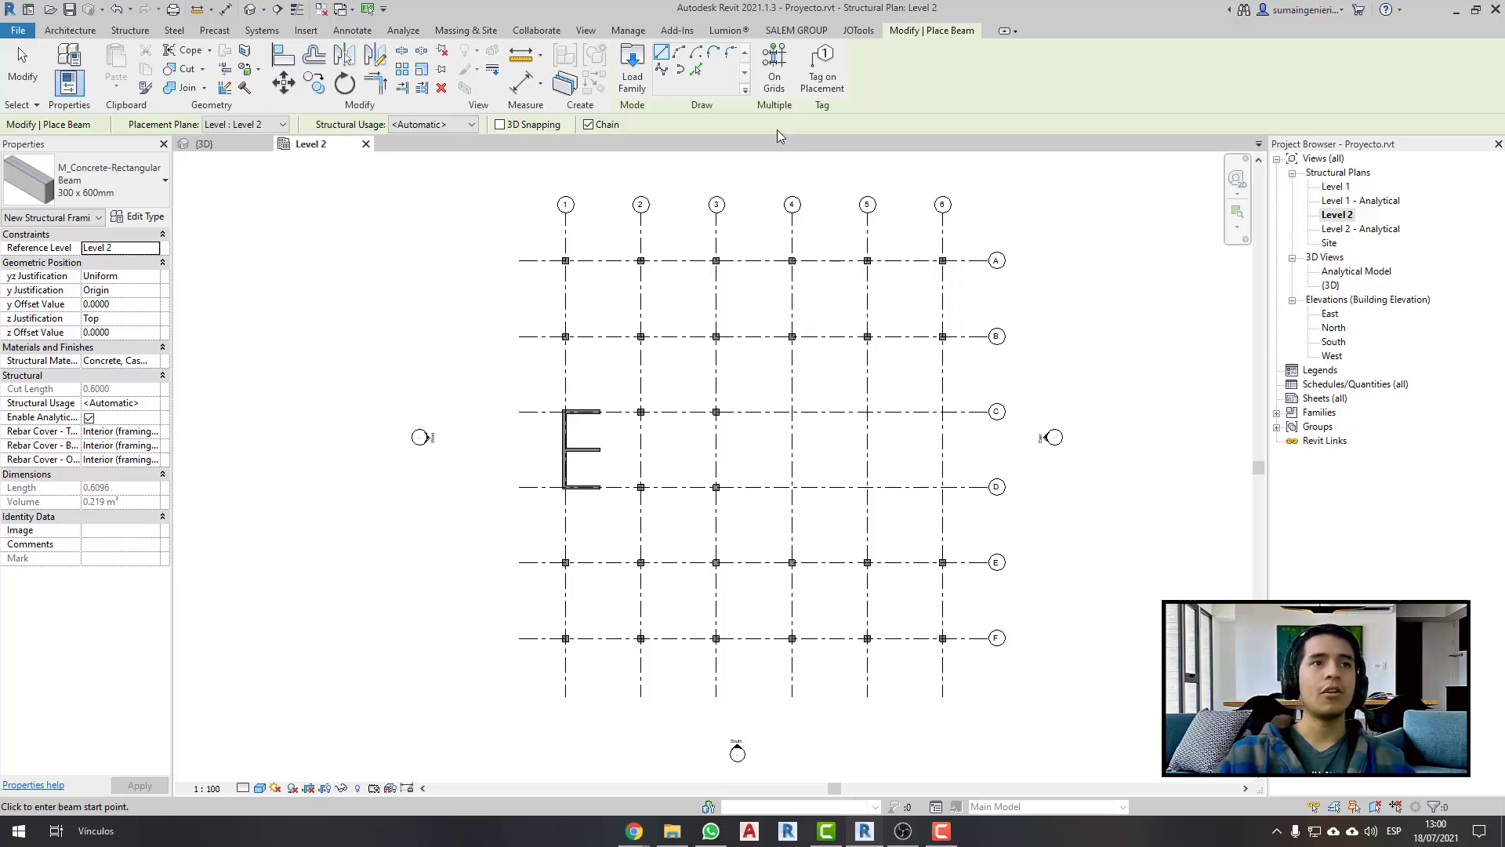
pyautogui.click(774, 66)
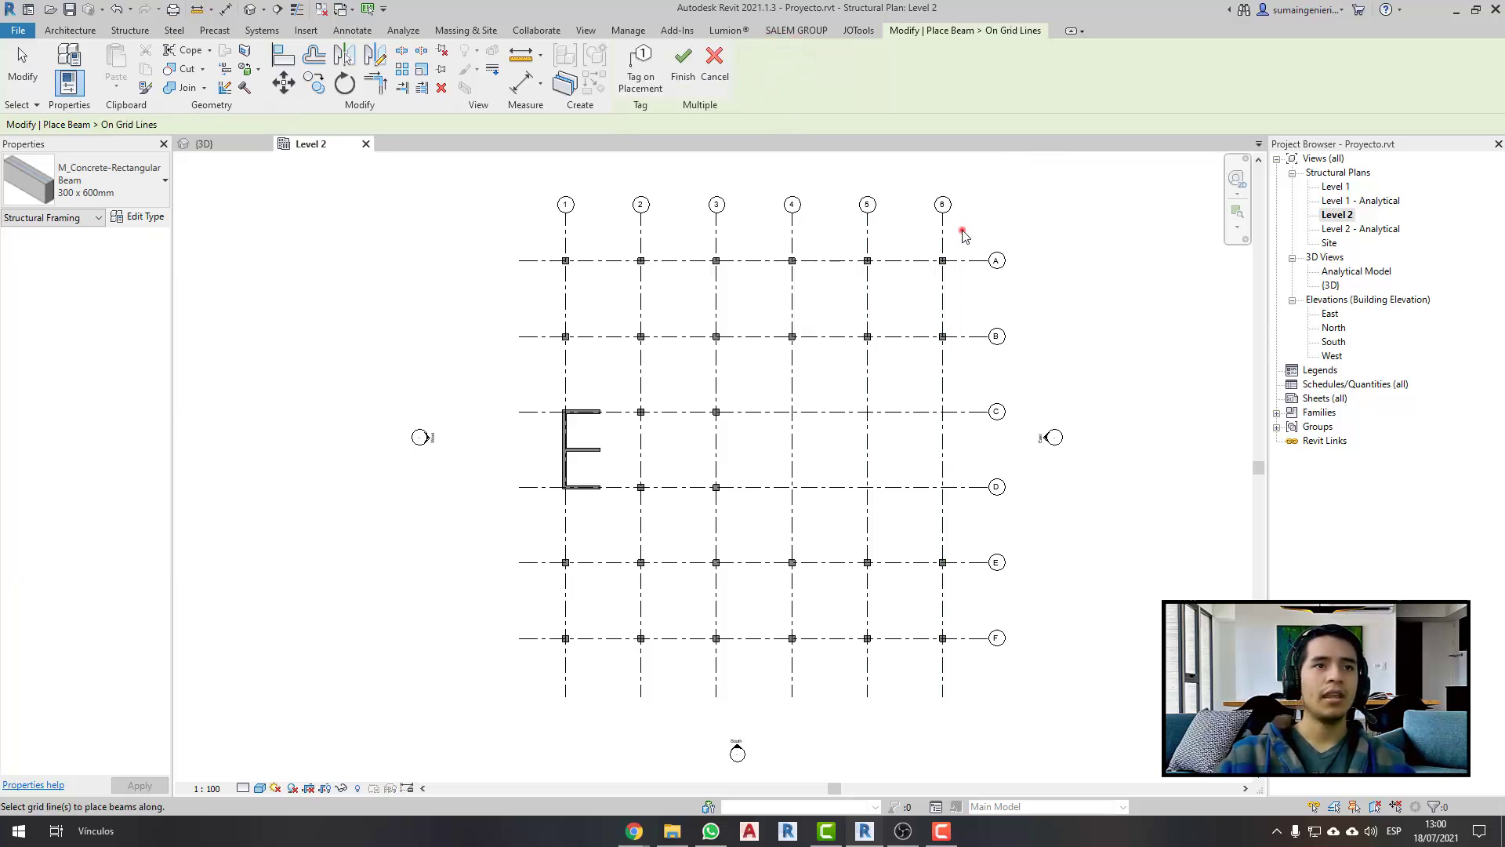
pyautogui.moveTo(963, 227); pyautogui.dragTo(532, 664)
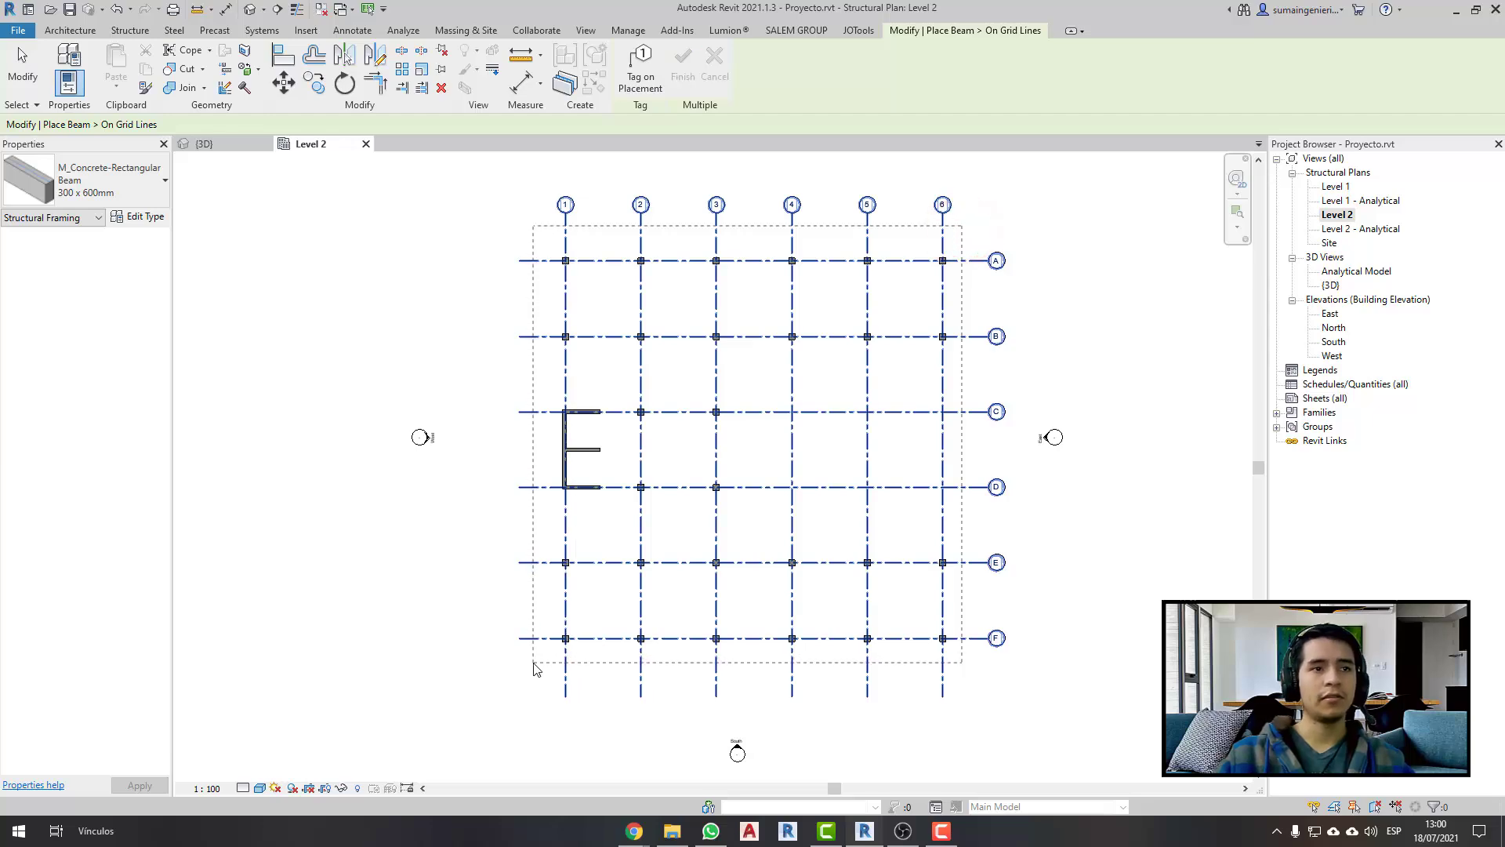
pyautogui.scroll(5, 737, 443)
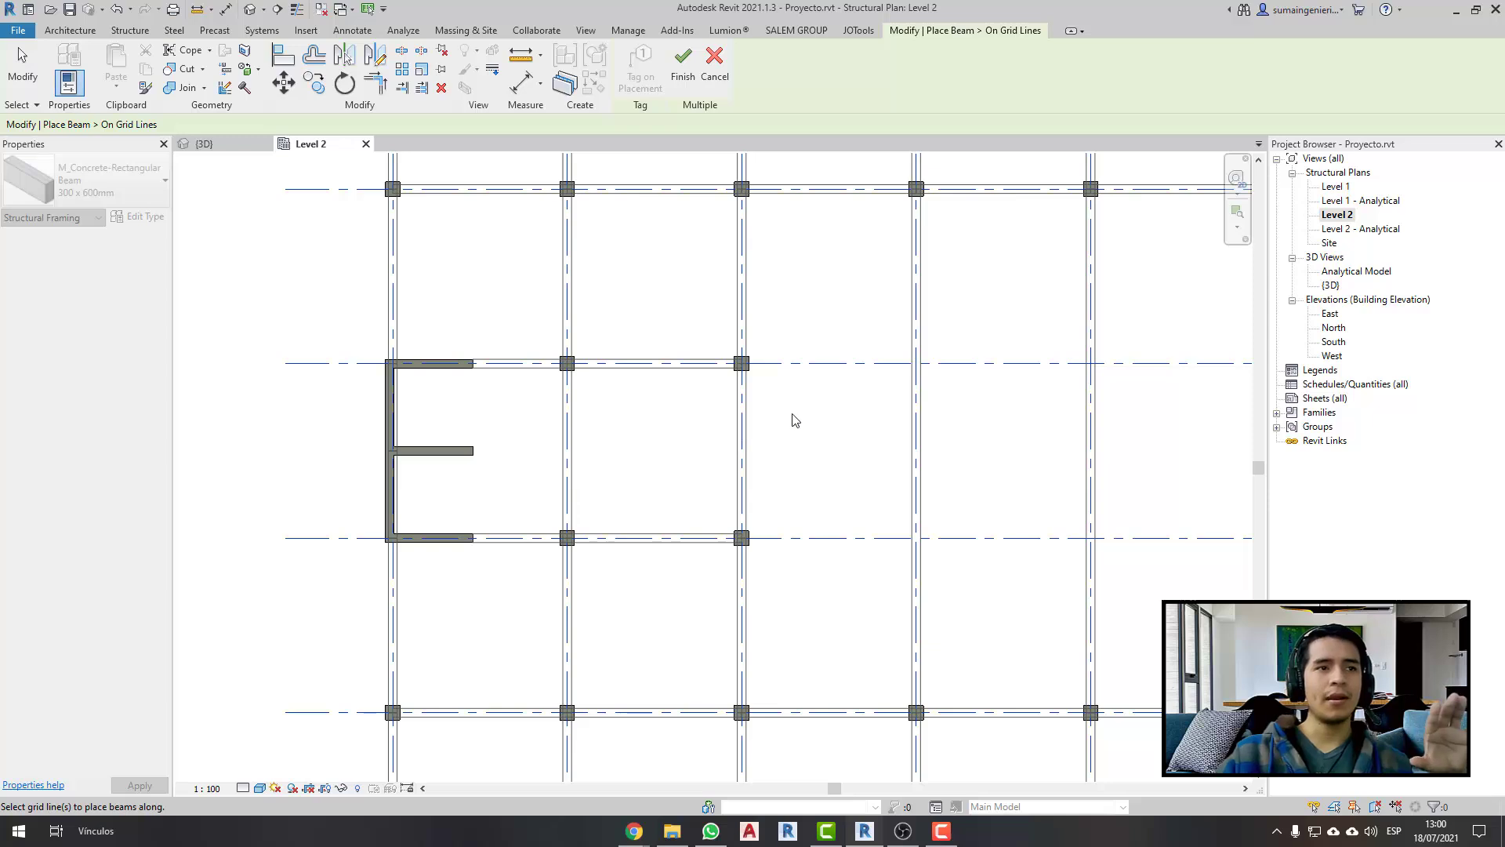
pyautogui.scroll(3, 756, 384)
pyautogui.moveTo(760, 373); pyautogui.dragTo(767, 407, button='middle')
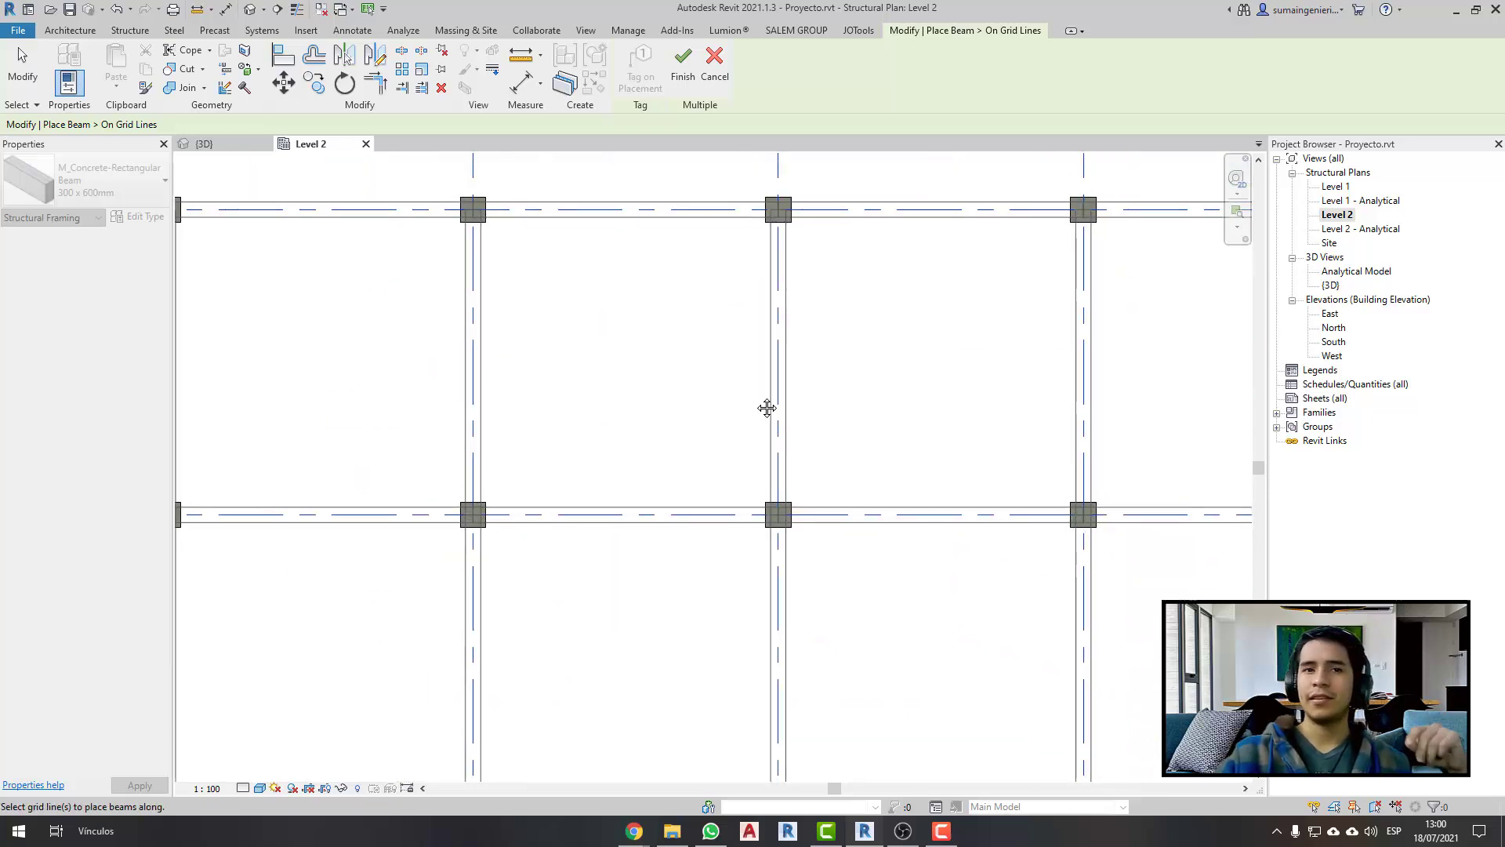
pyautogui.moveTo(920, 262); pyautogui.dragTo(703, 392, button='middle')
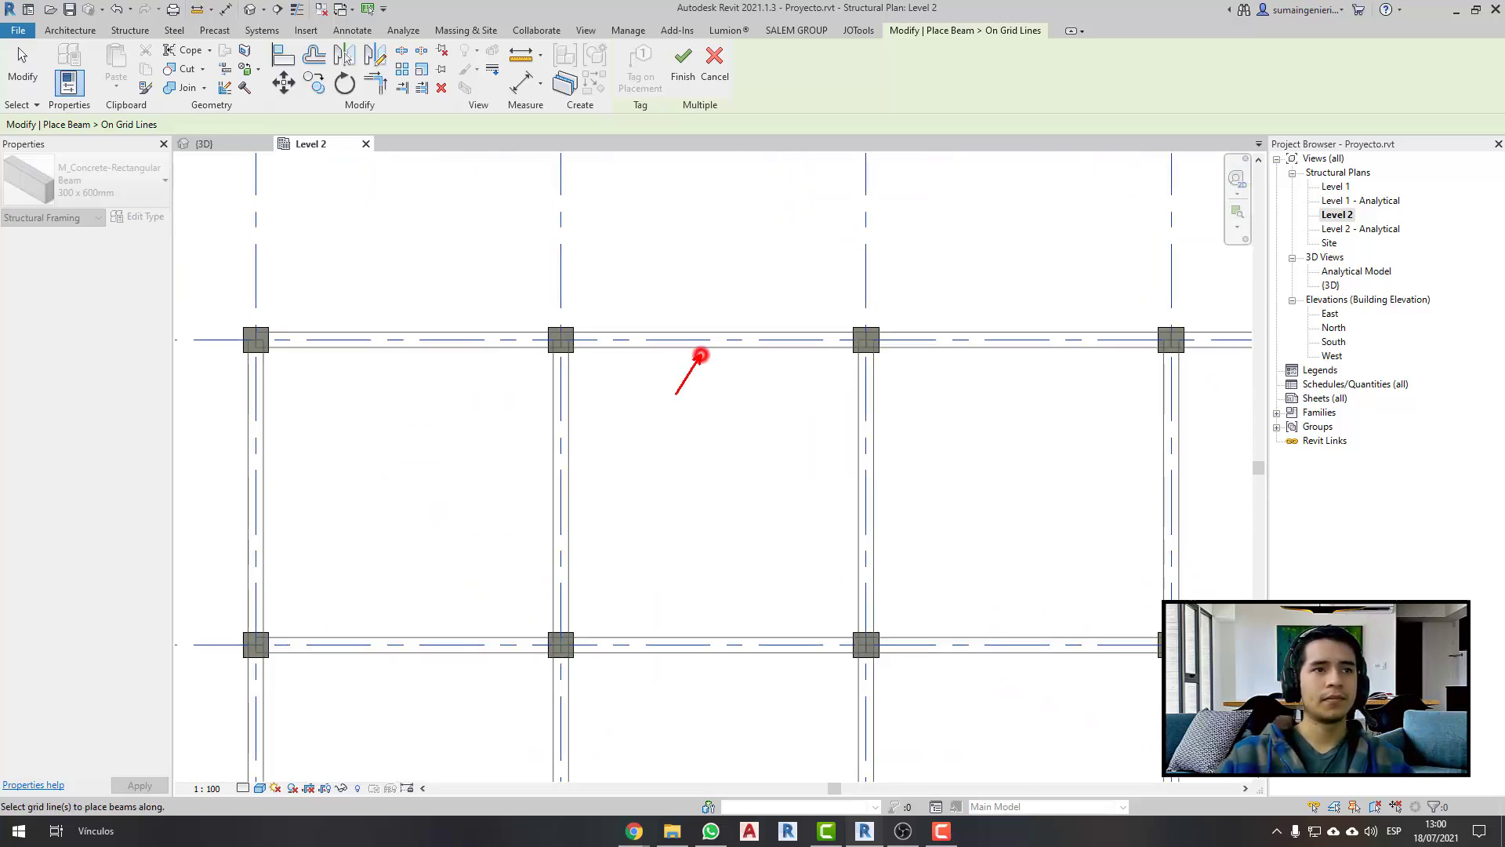
pyautogui.scroll(-2, 739, 435)
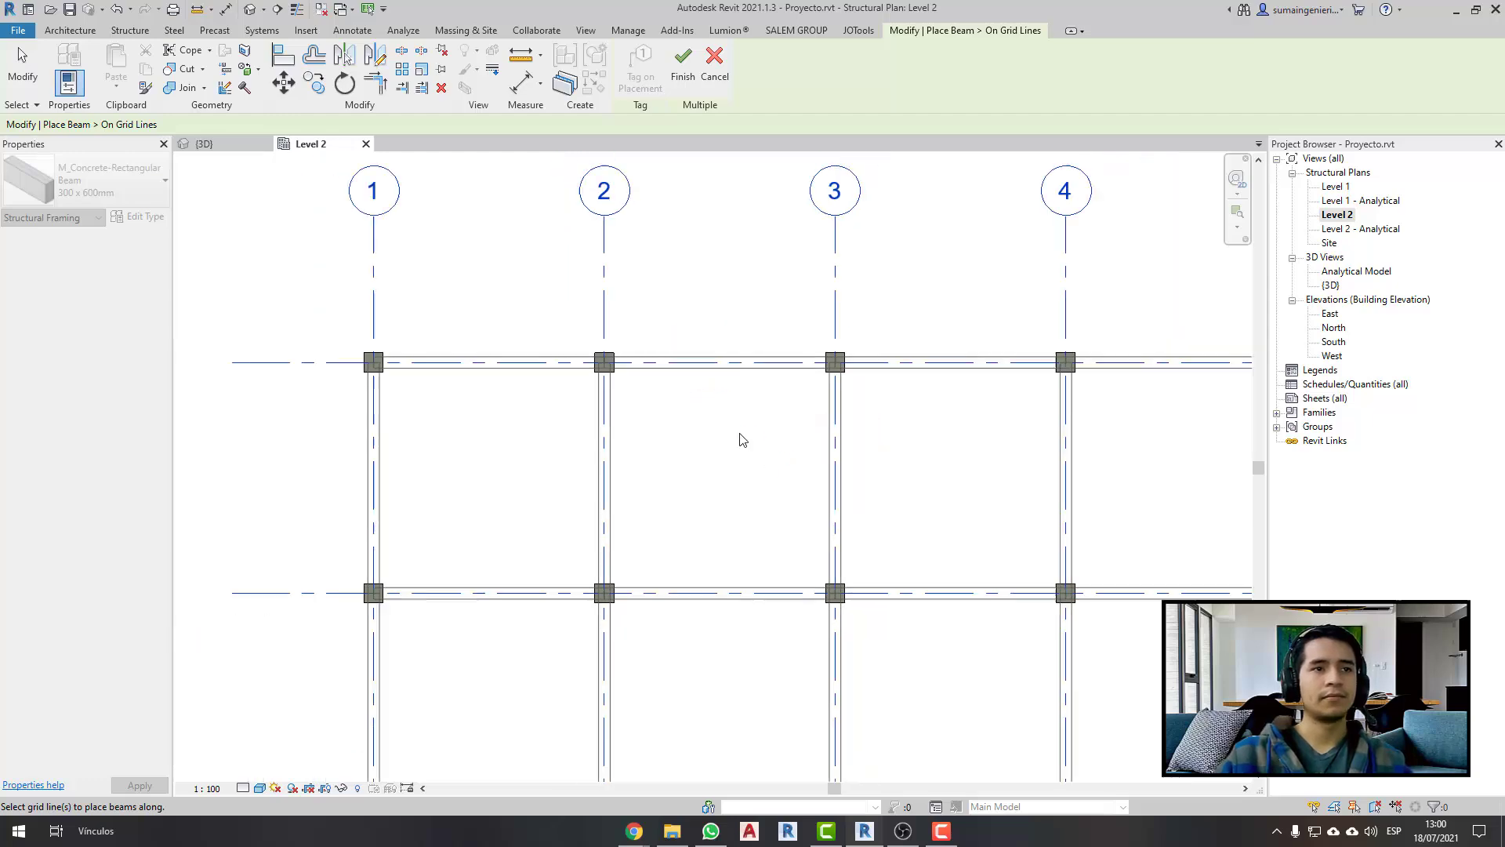
pyautogui.scroll(-3, 739, 439)
pyautogui.moveTo(820, 443); pyautogui.dragTo(821, 407, button='middle')
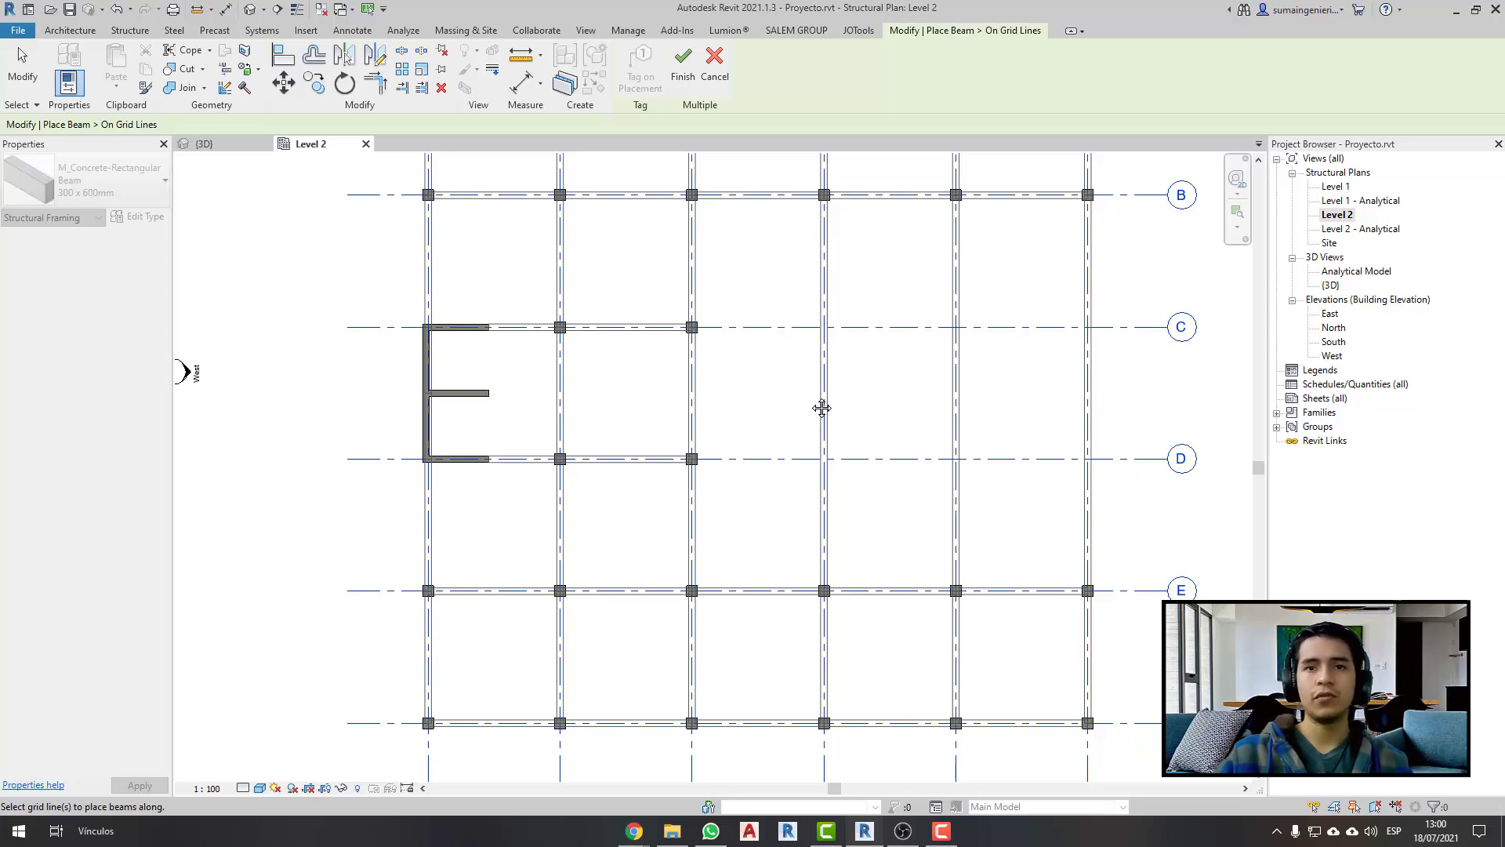
pyautogui.scroll(2, 821, 408)
pyautogui.moveTo(811, 404); pyautogui.dragTo(720, 447, button='middle')
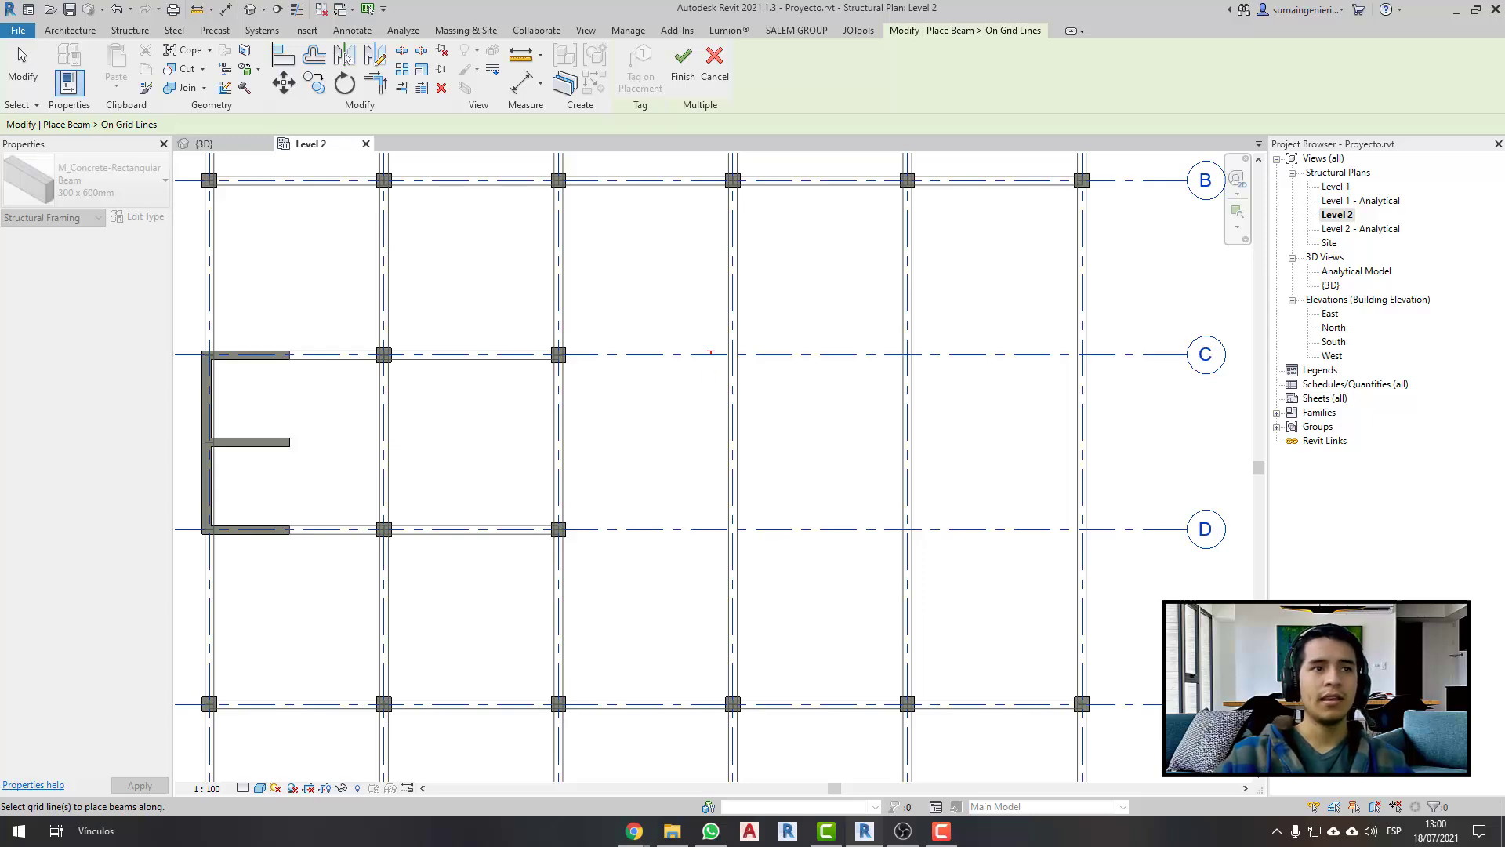
pyautogui.moveTo(703, 345); pyautogui.dragTo(704, 351)
pyautogui.moveTo(733, 525); pyautogui.dragTo(706, 519)
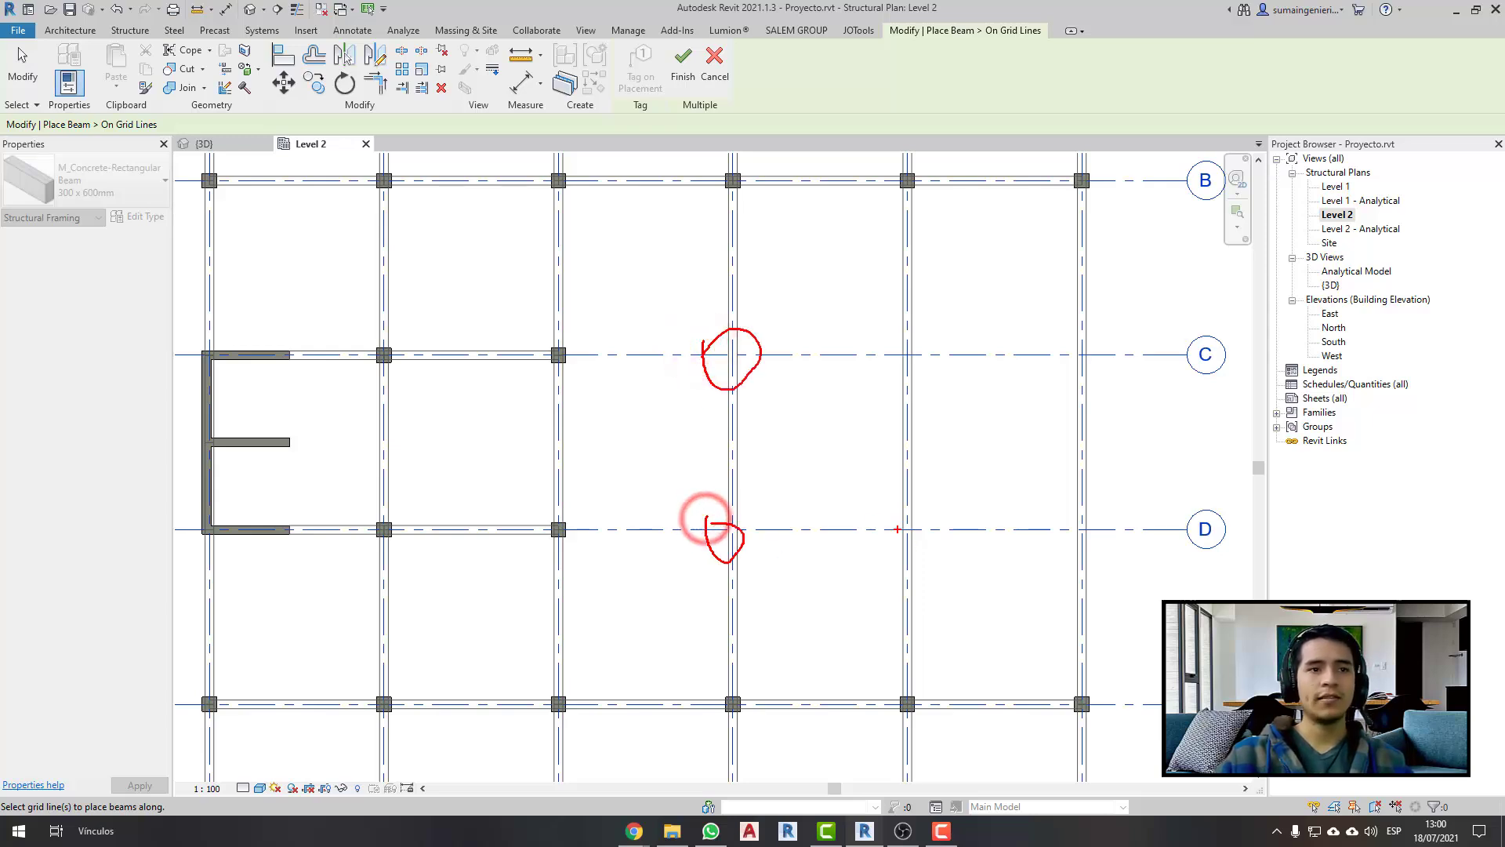
pyautogui.moveTo(910, 520); pyautogui.dragTo(879, 524)
pyautogui.moveTo(1078, 350); pyautogui.dragTo(1075, 352)
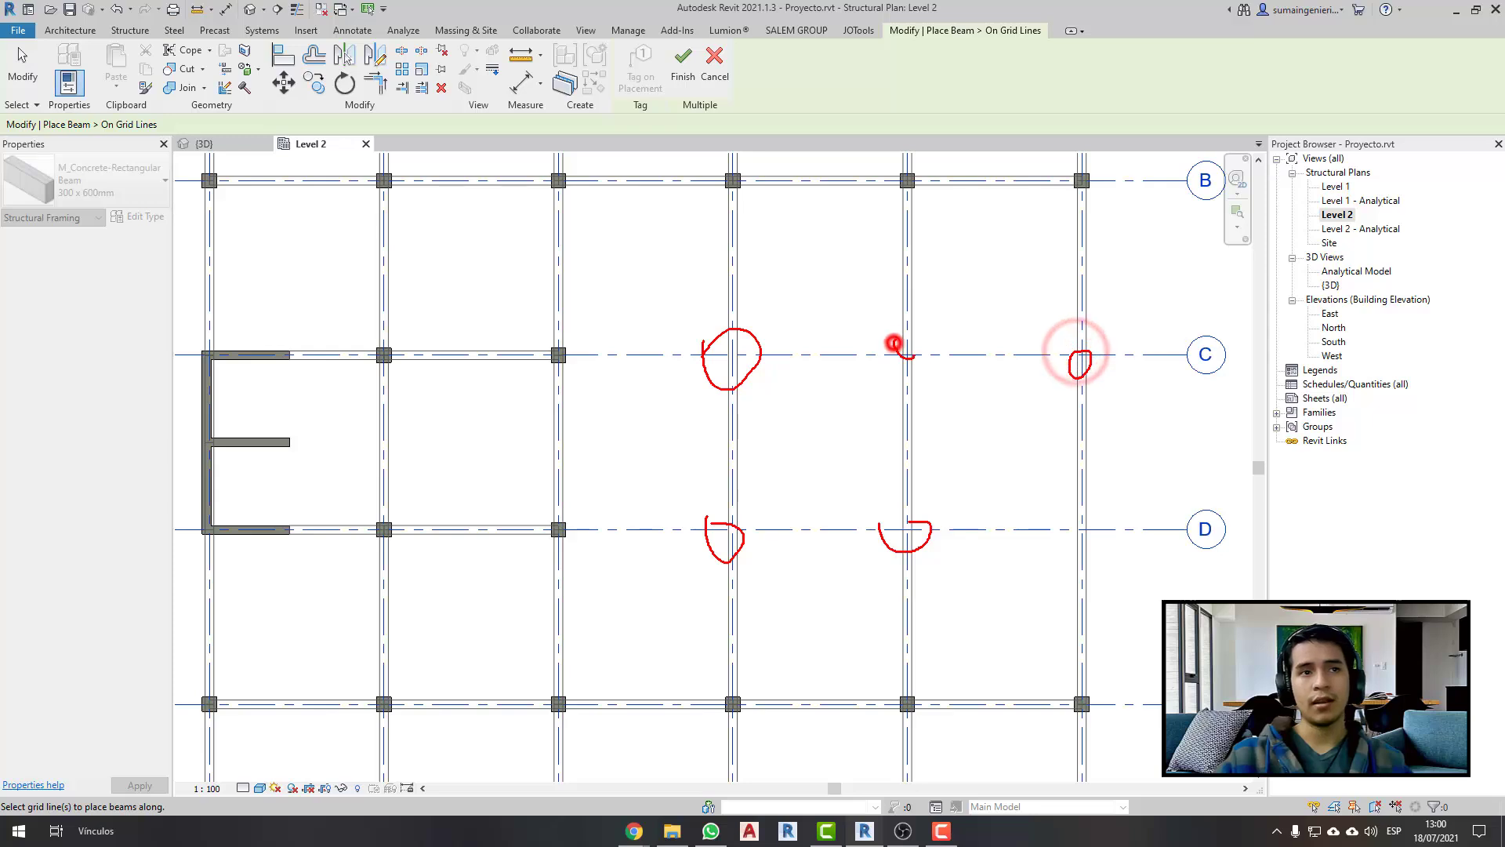
pyautogui.moveTo(895, 339); pyautogui.dragTo(916, 338)
pyautogui.moveTo(1067, 514); pyautogui.dragTo(1095, 534)
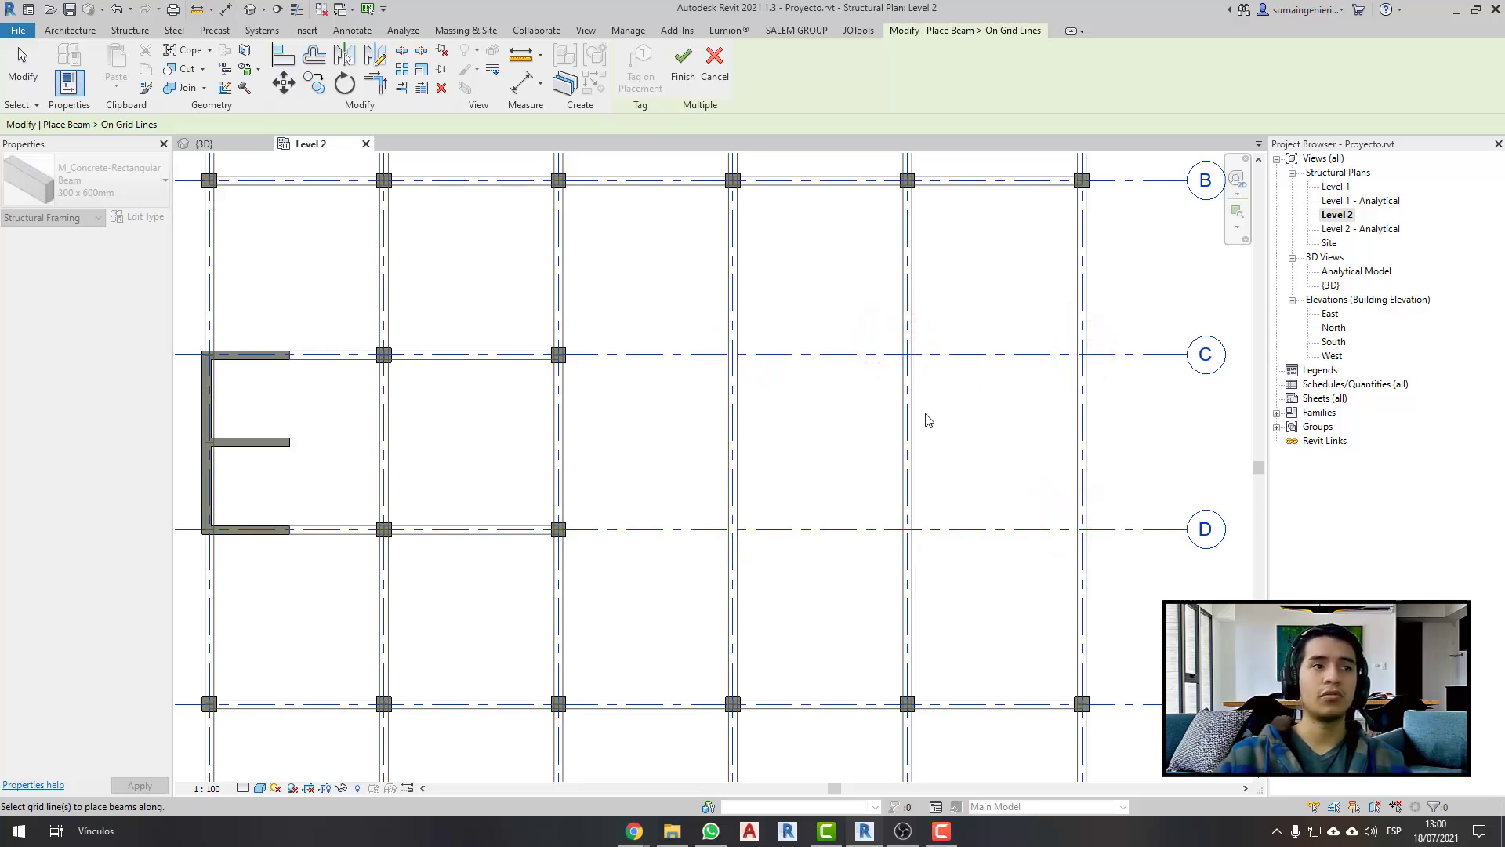
pyautogui.moveTo(924, 416); pyautogui.dragTo(980, 422, button='middle')
pyautogui.scroll(-2, 980, 422)
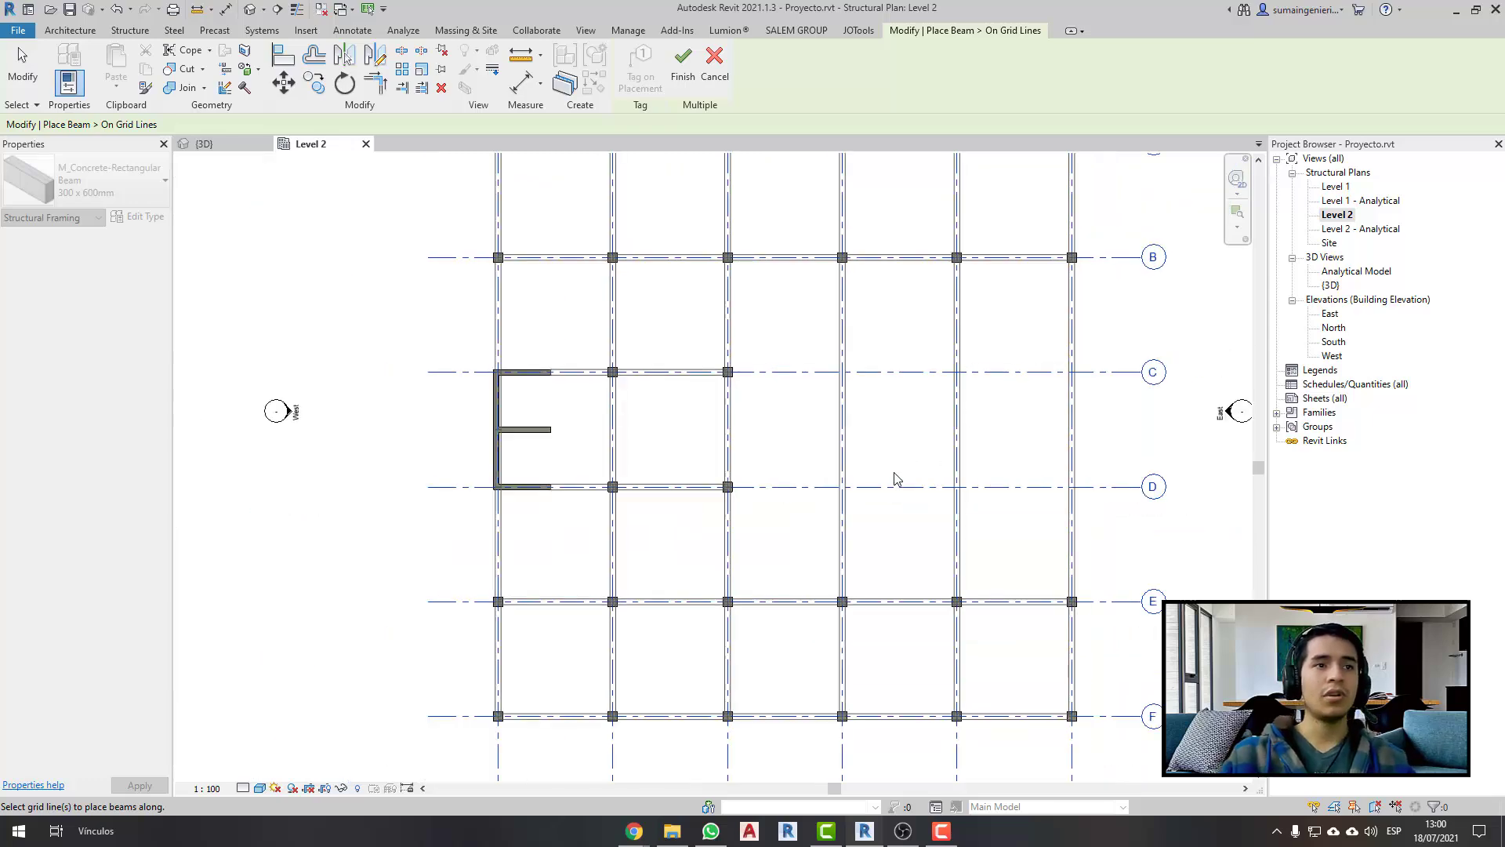
pyautogui.scroll(-1, 902, 454)
pyautogui.moveTo(912, 431); pyautogui.dragTo(898, 388, button='middle')
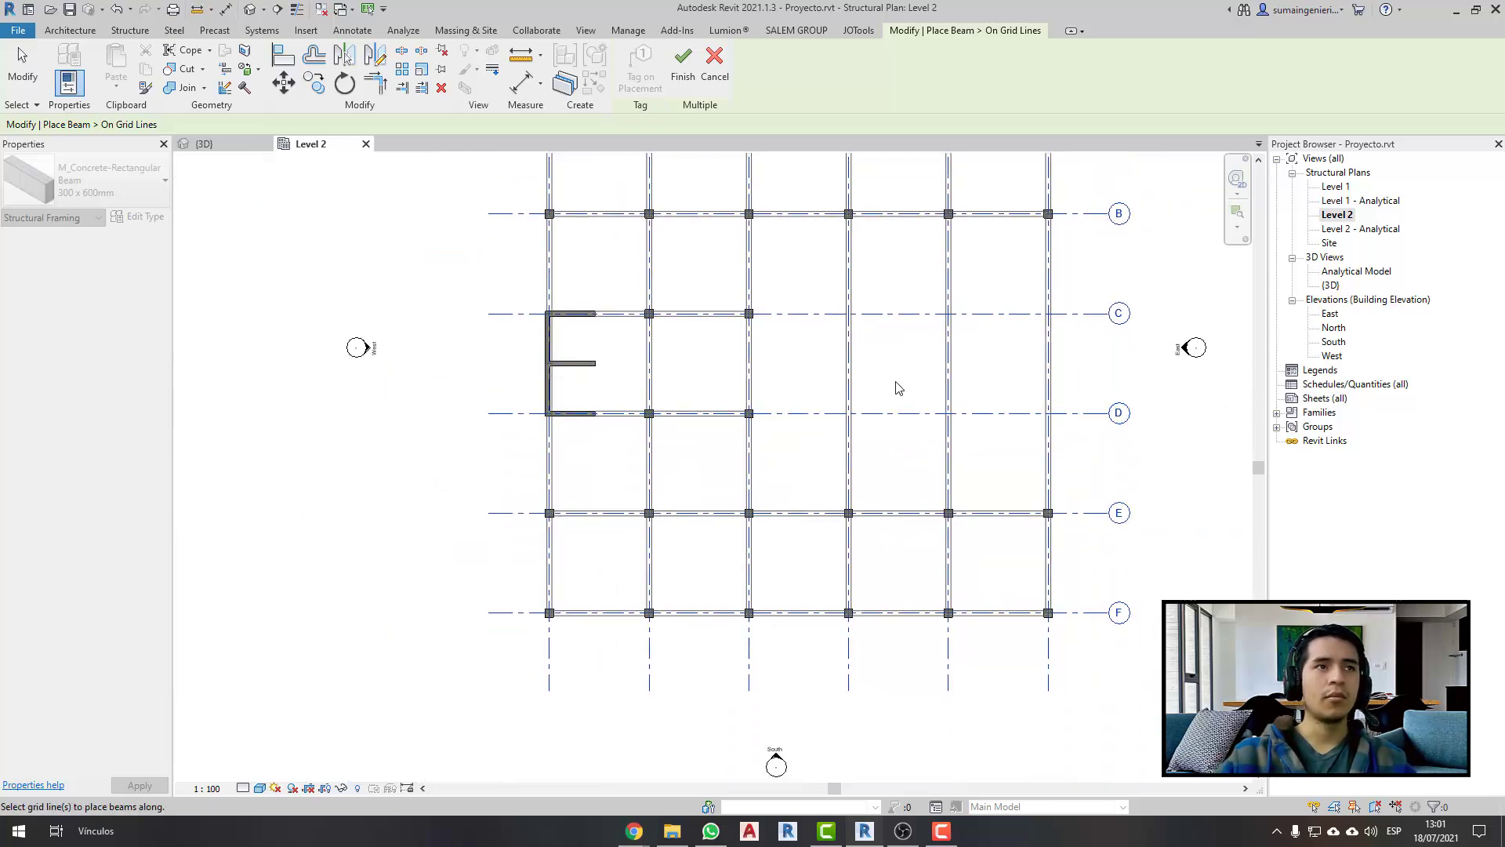
pyautogui.click(682, 81)
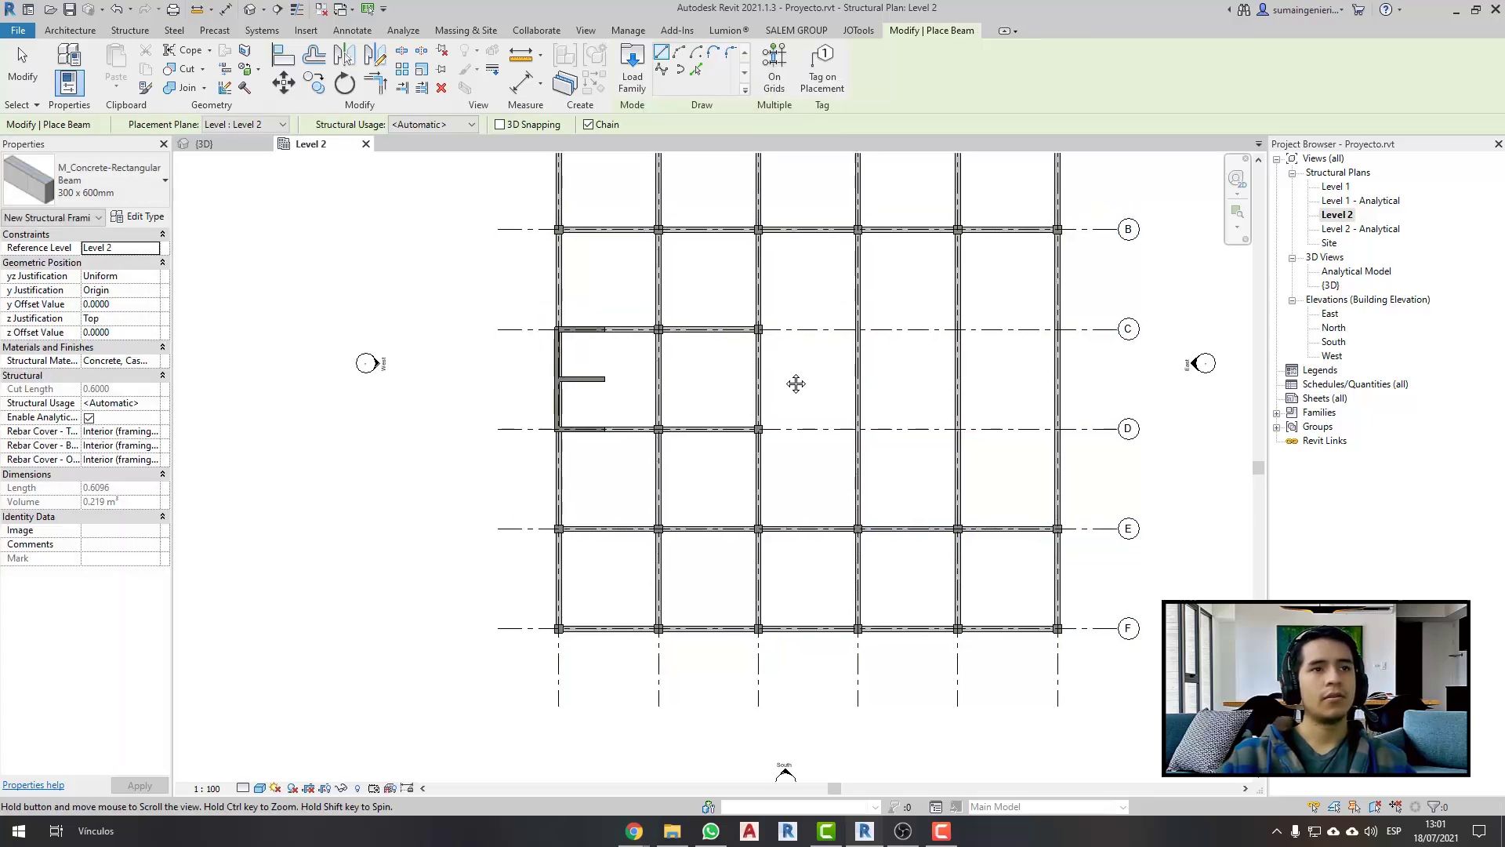
pyautogui.press('Escape')
pyautogui.scroll(2, 788, 575)
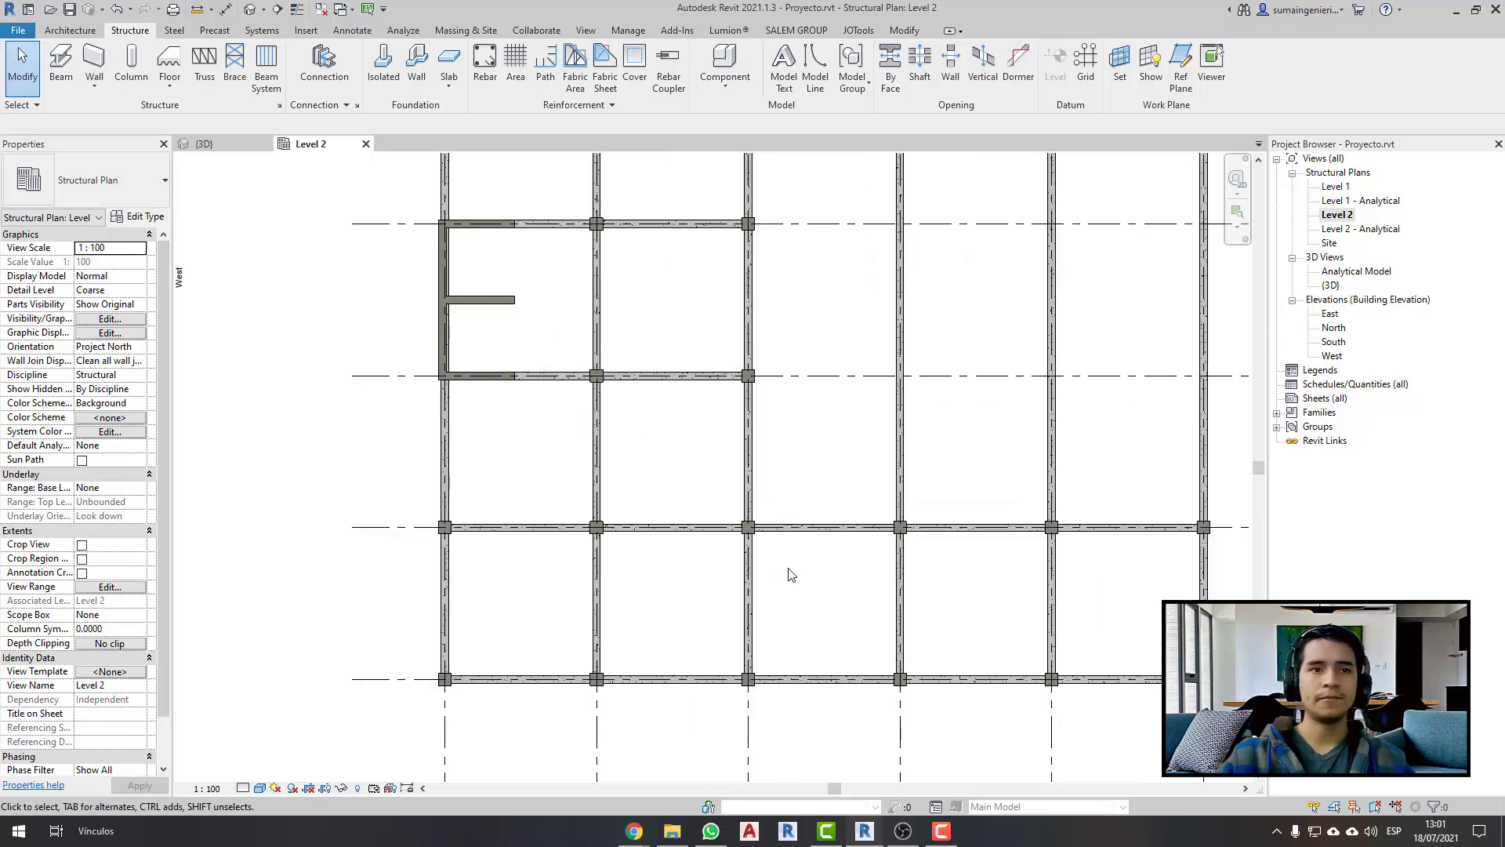
pyautogui.scroll(-4, 791, 575)
pyautogui.scroll(3, 787, 572)
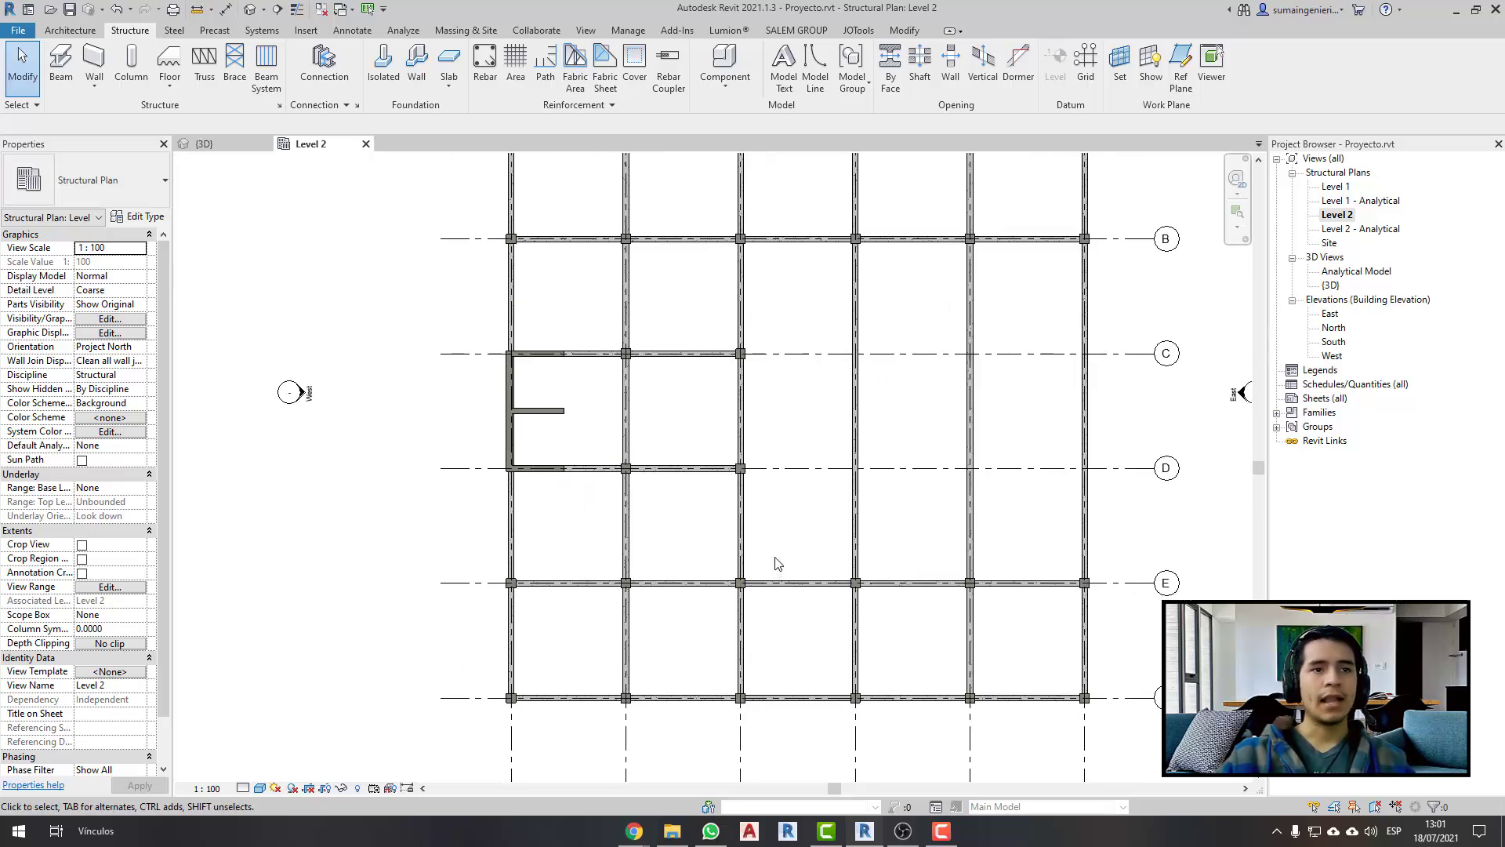
pyautogui.moveTo(791, 548); pyautogui.dragTo(781, 561, button='middle')
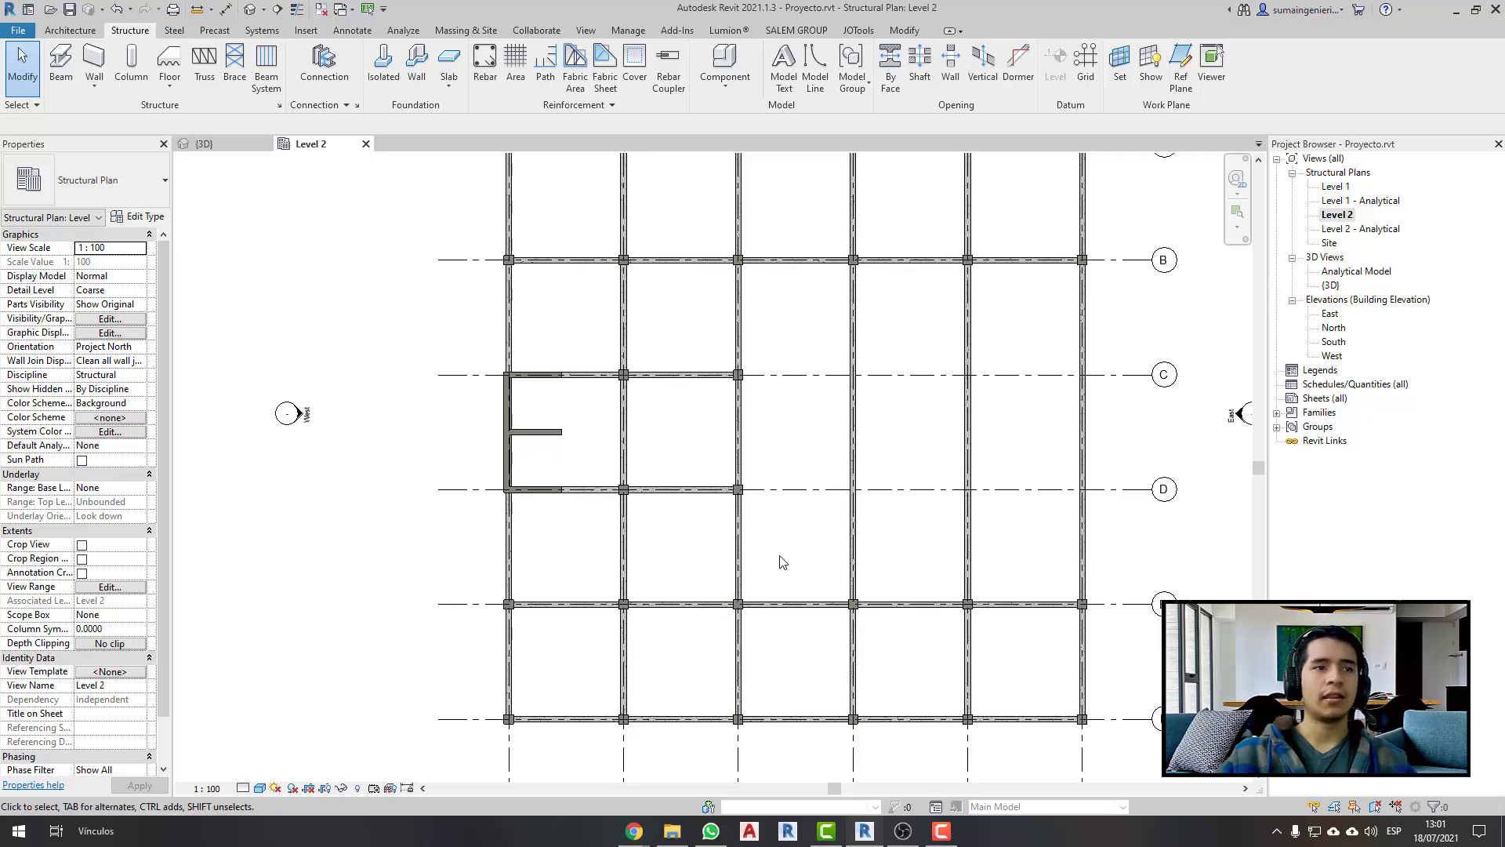
pyautogui.scroll(-3, 783, 561)
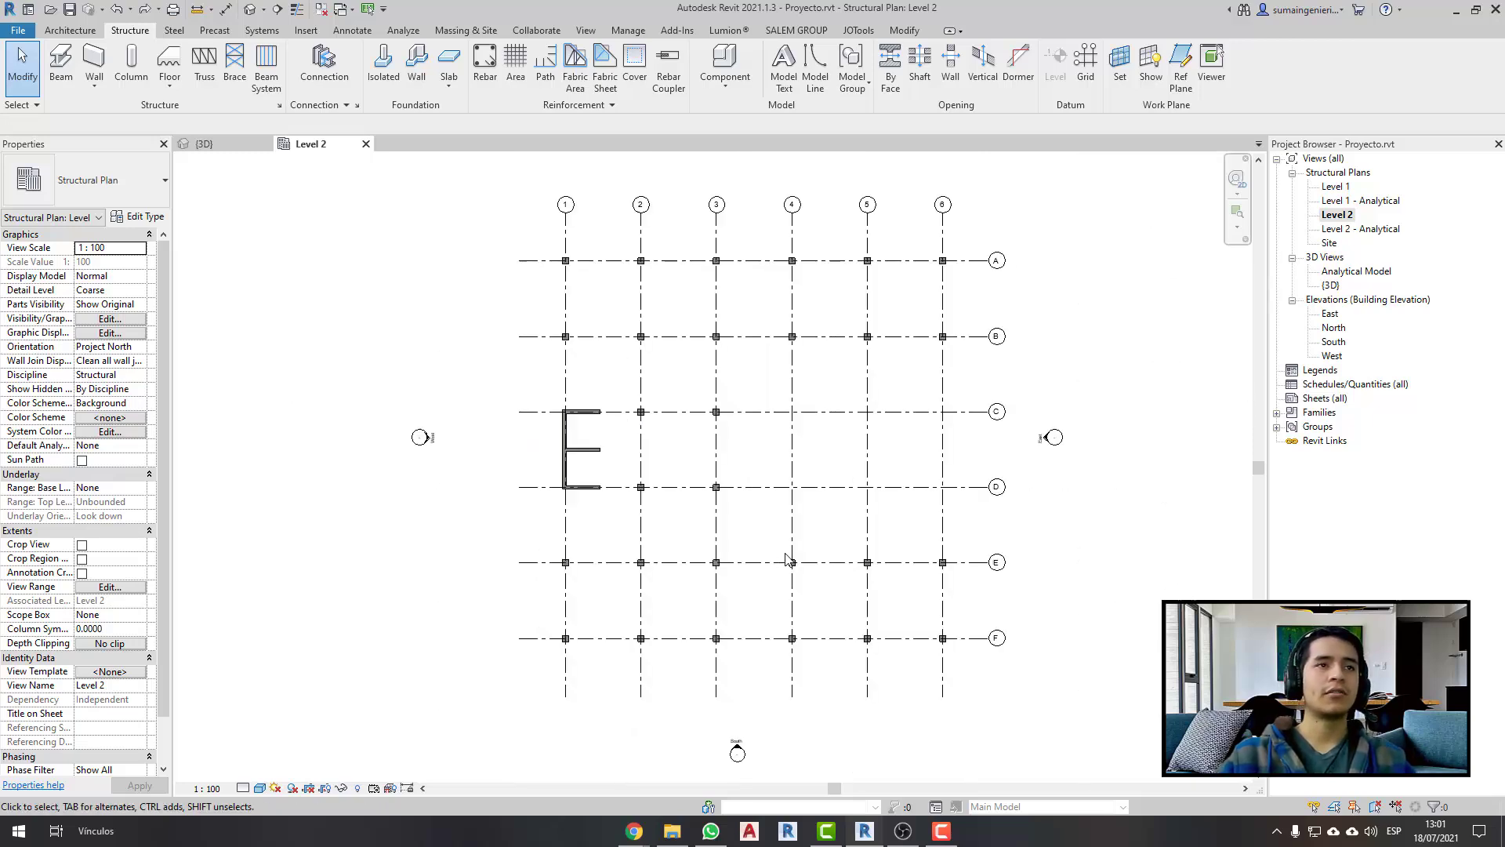
# - Start Beam in On Grid Lines mode and window-select the Level 2 grid lines to receive 300 x 600mm beams
pyautogui.click(61, 62)
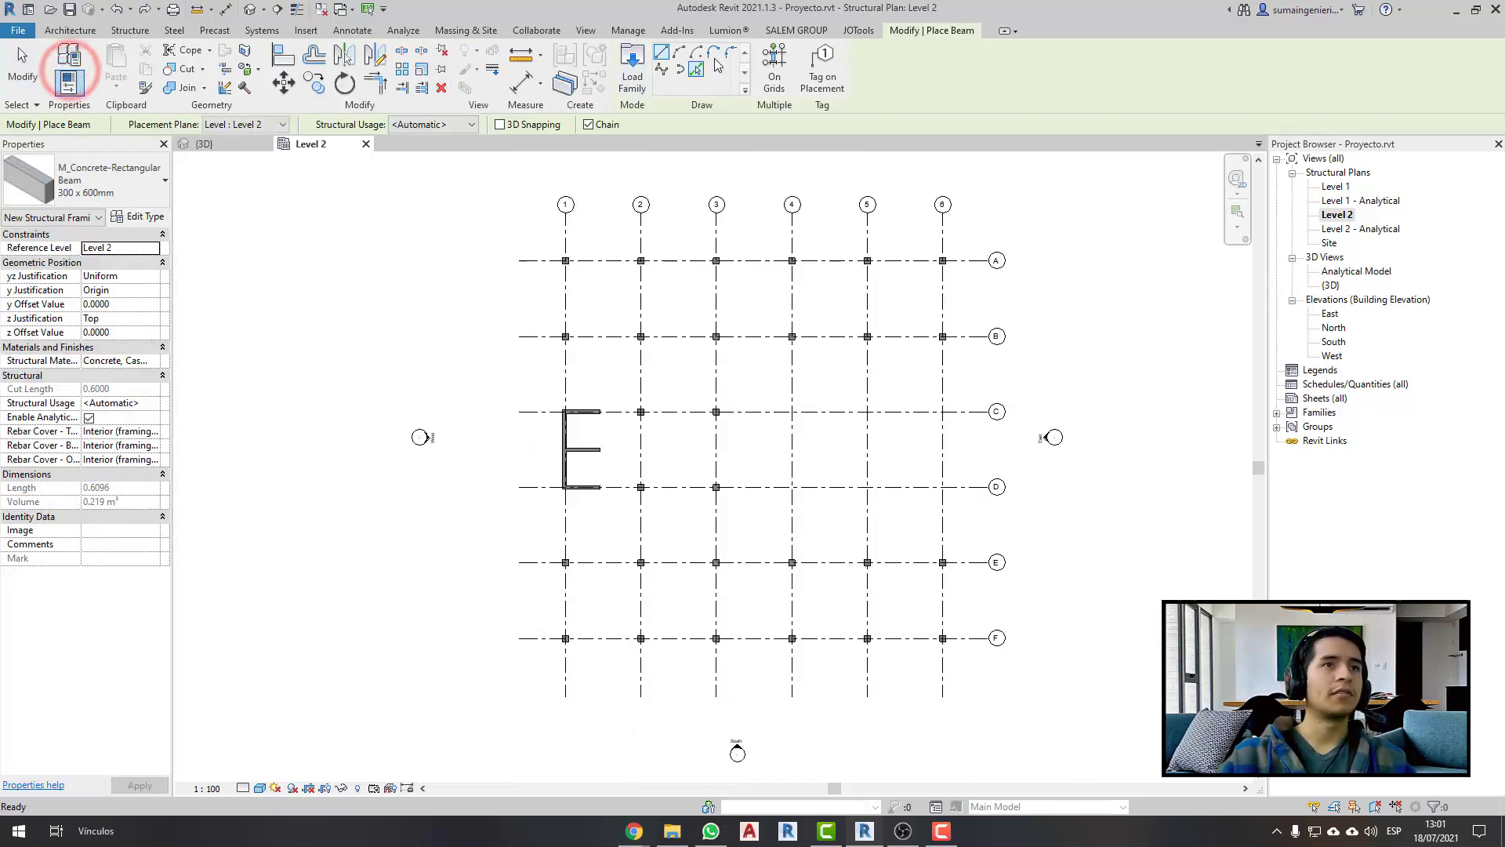
pyautogui.click(766, 59)
pyautogui.moveTo(975, 228); pyautogui.dragTo(536, 649)
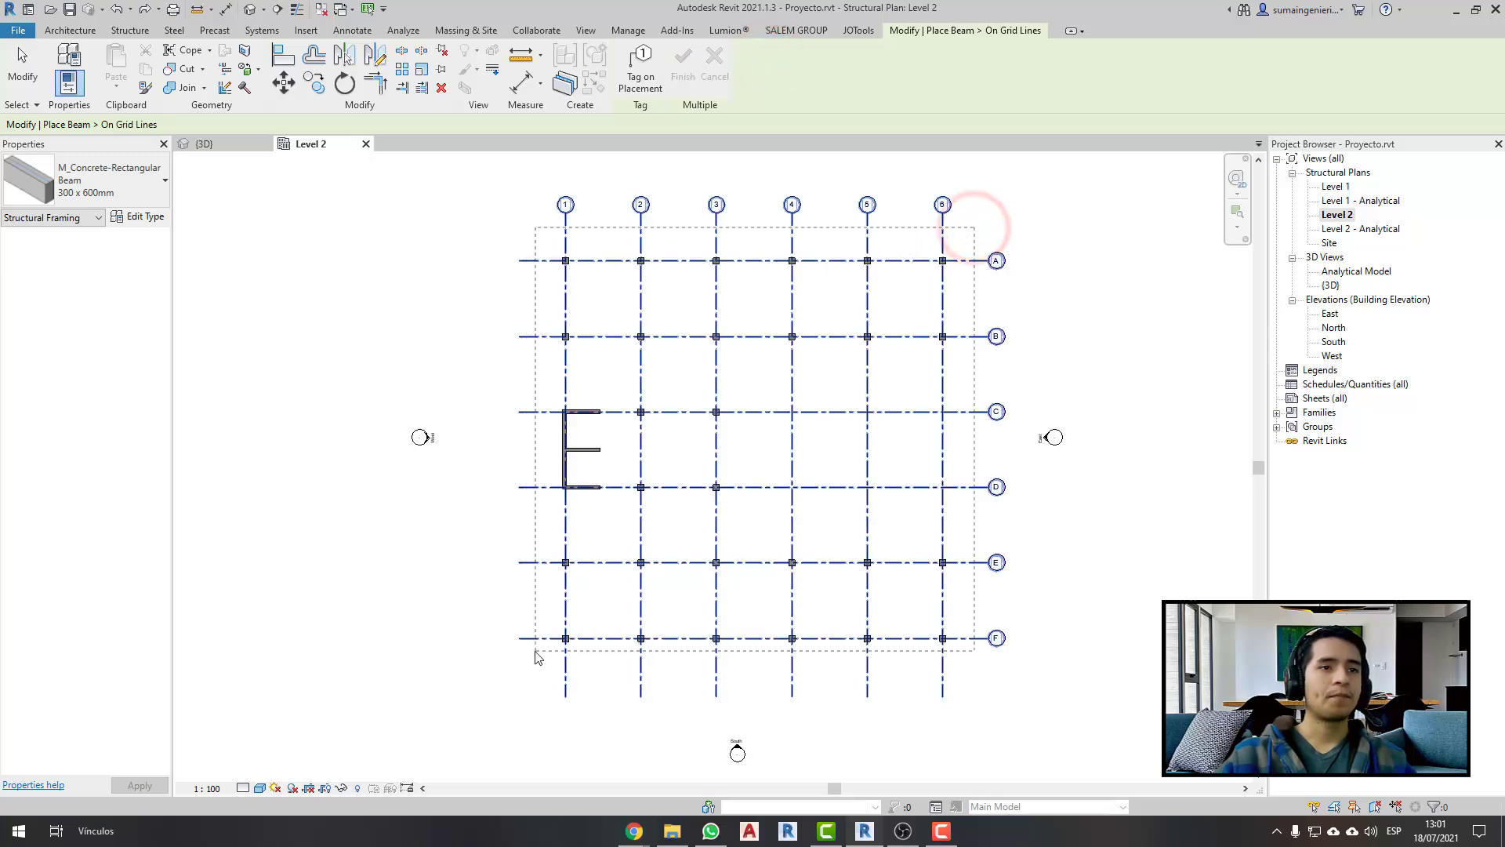
pyautogui.scroll(2, 813, 490)
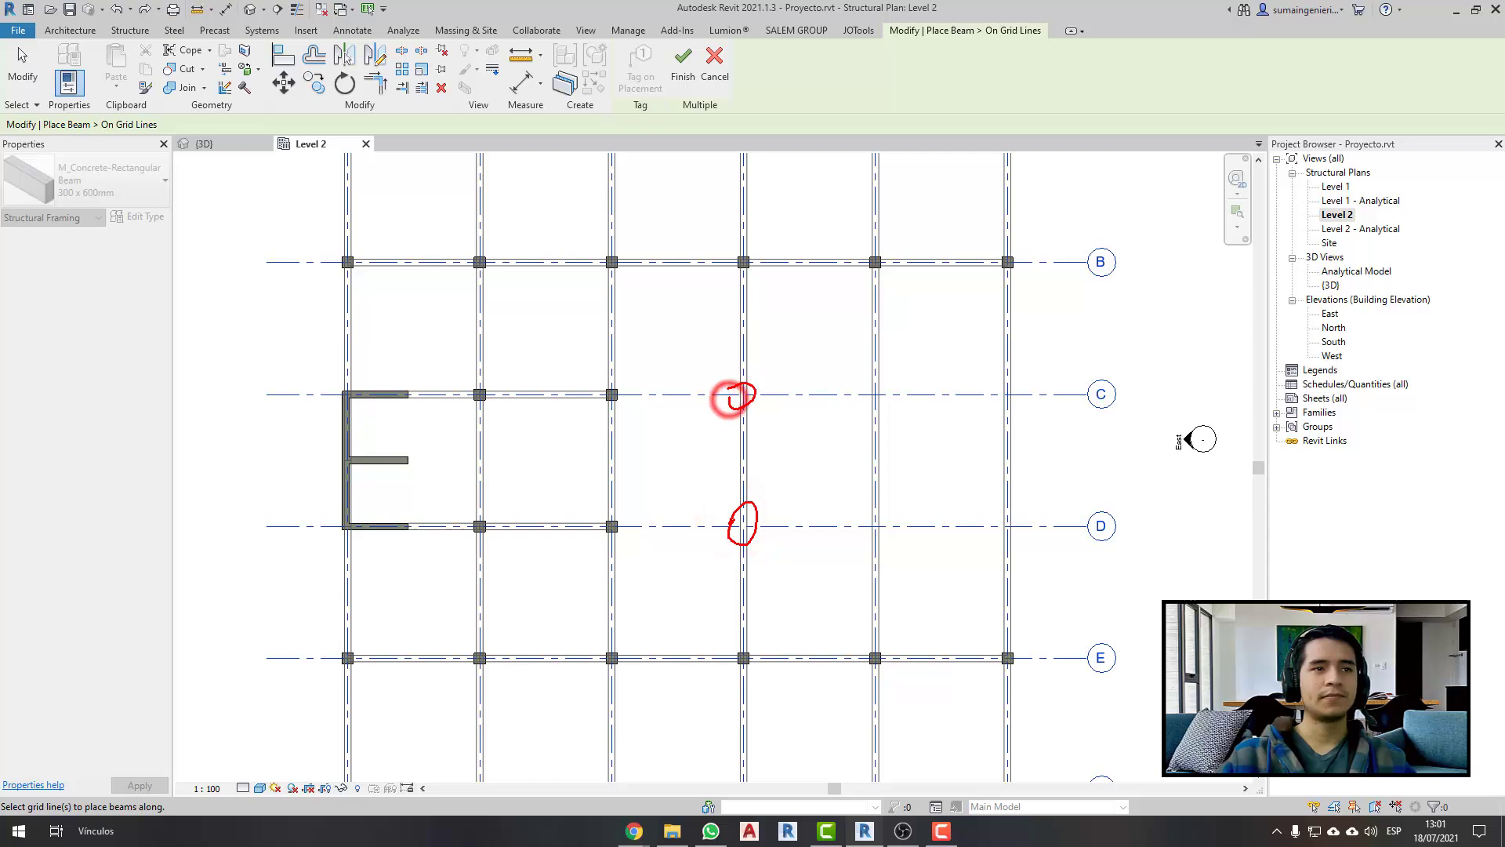
pyautogui.moveTo(729, 399); pyautogui.dragTo(728, 398)
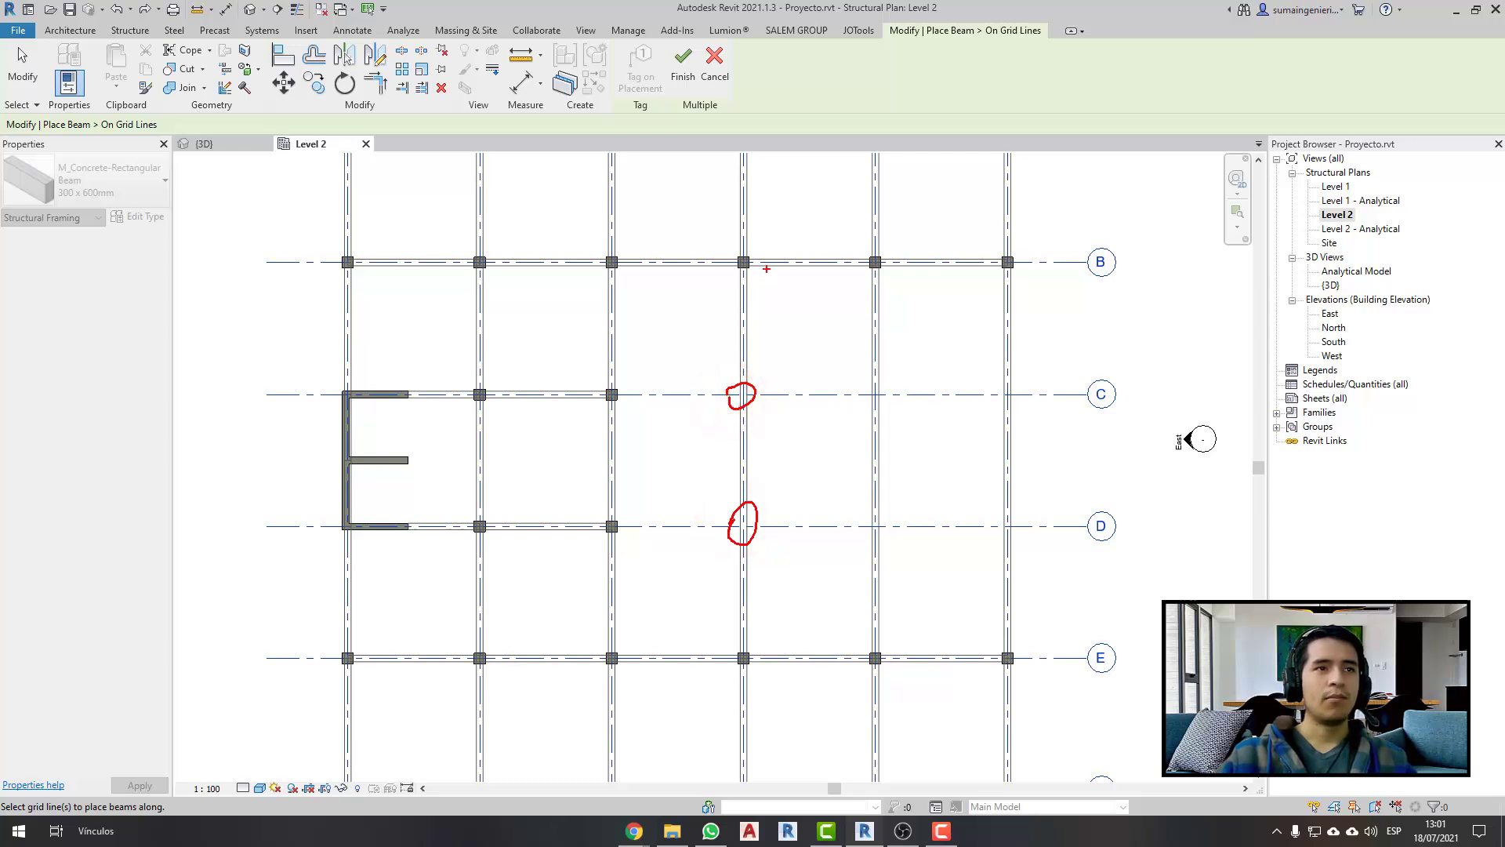
pyautogui.moveTo(774, 515); pyautogui.dragTo(793, 516)
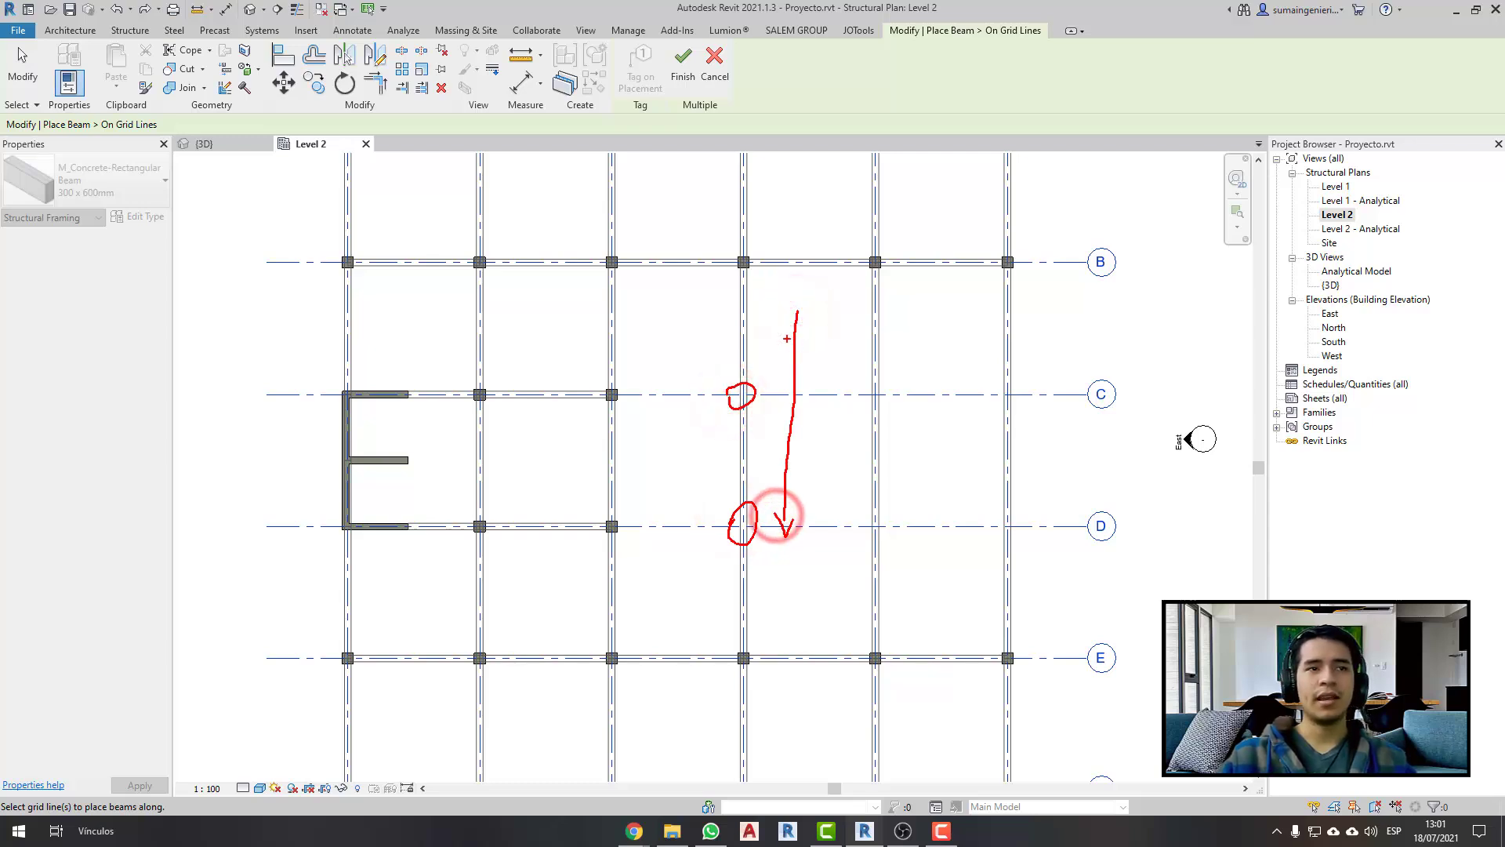
pyautogui.moveTo(787, 325); pyautogui.dragTo(804, 324)
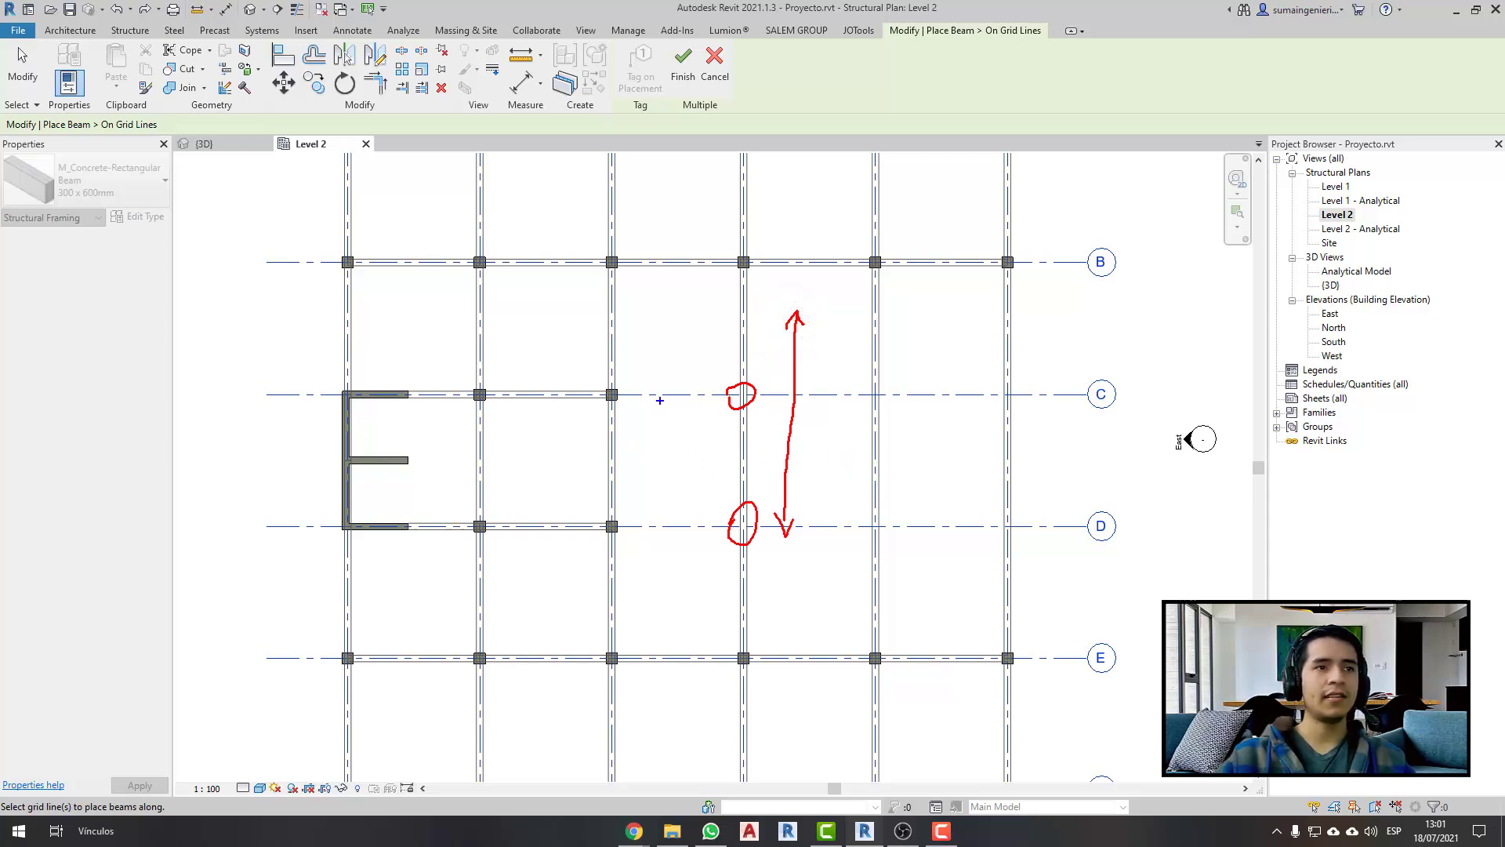
pyautogui.moveTo(656, 368)
pyautogui.mouseDown()
pyautogui.moveTo(993, 373)
pyautogui.moveTo(974, 385)
pyautogui.mouseUp()
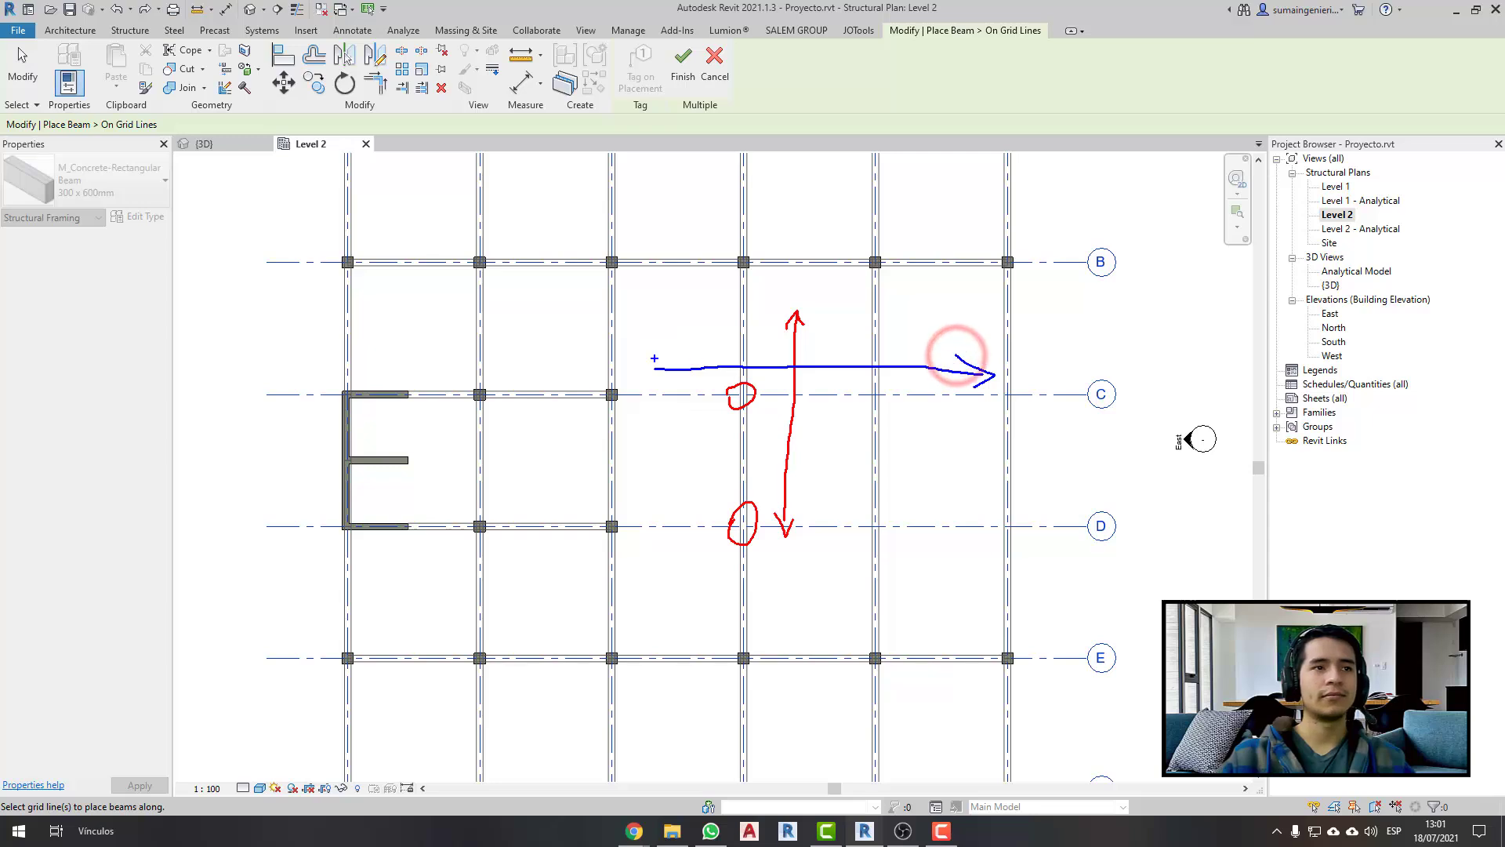
pyautogui.moveTo(657, 359); pyautogui.dragTo(659, 380)
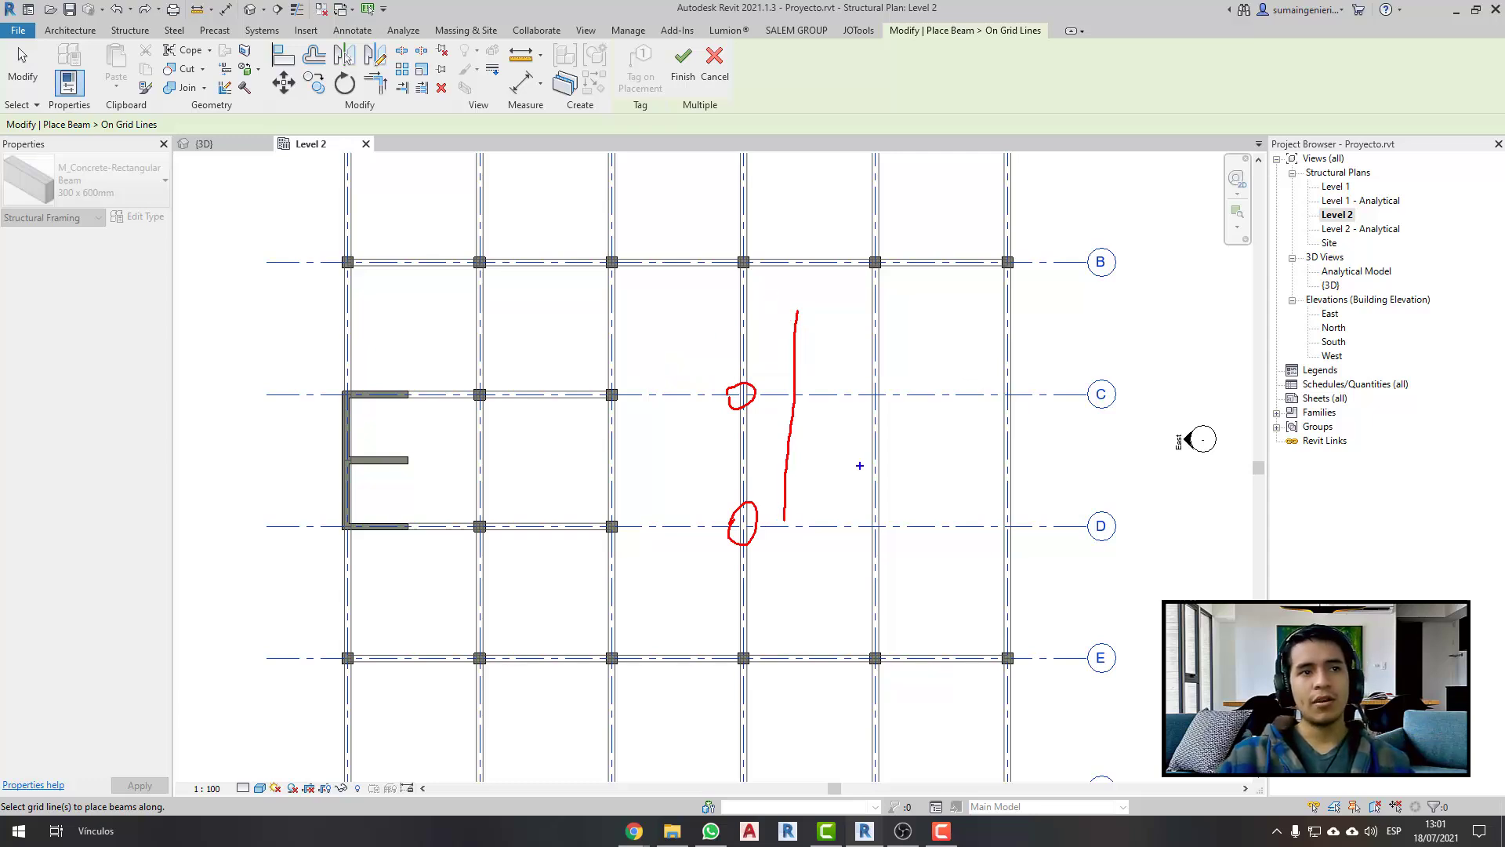
pyautogui.moveTo(831, 486); pyautogui.dragTo(857, 485, button='middle')
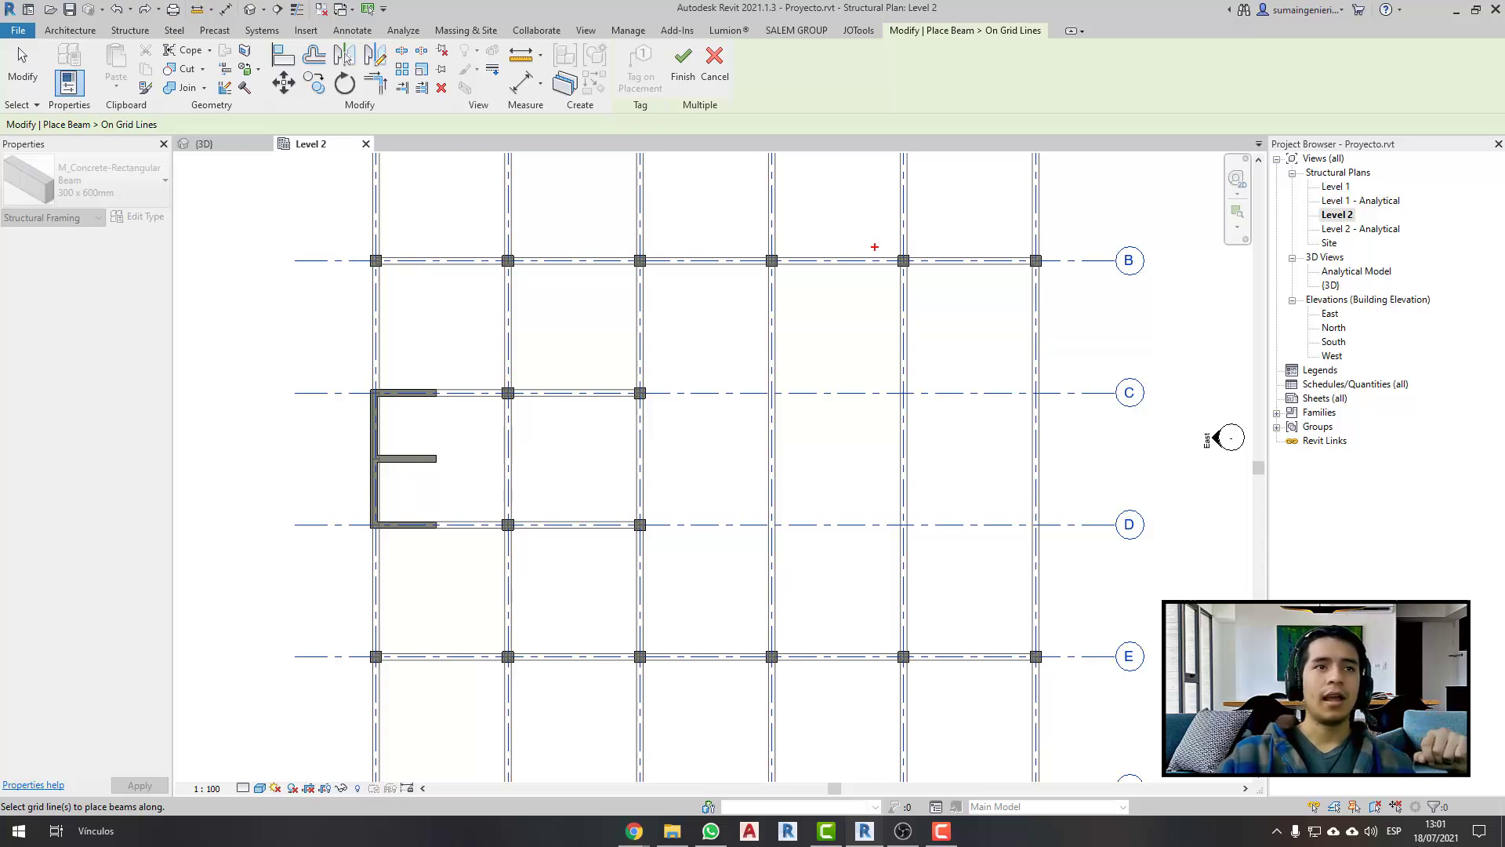
# - Adjust the grid-line picks so the central C–D bay gets no beams, then complete placement
pyautogui.moveTo(878, 261); pyautogui.dragTo(877, 268)
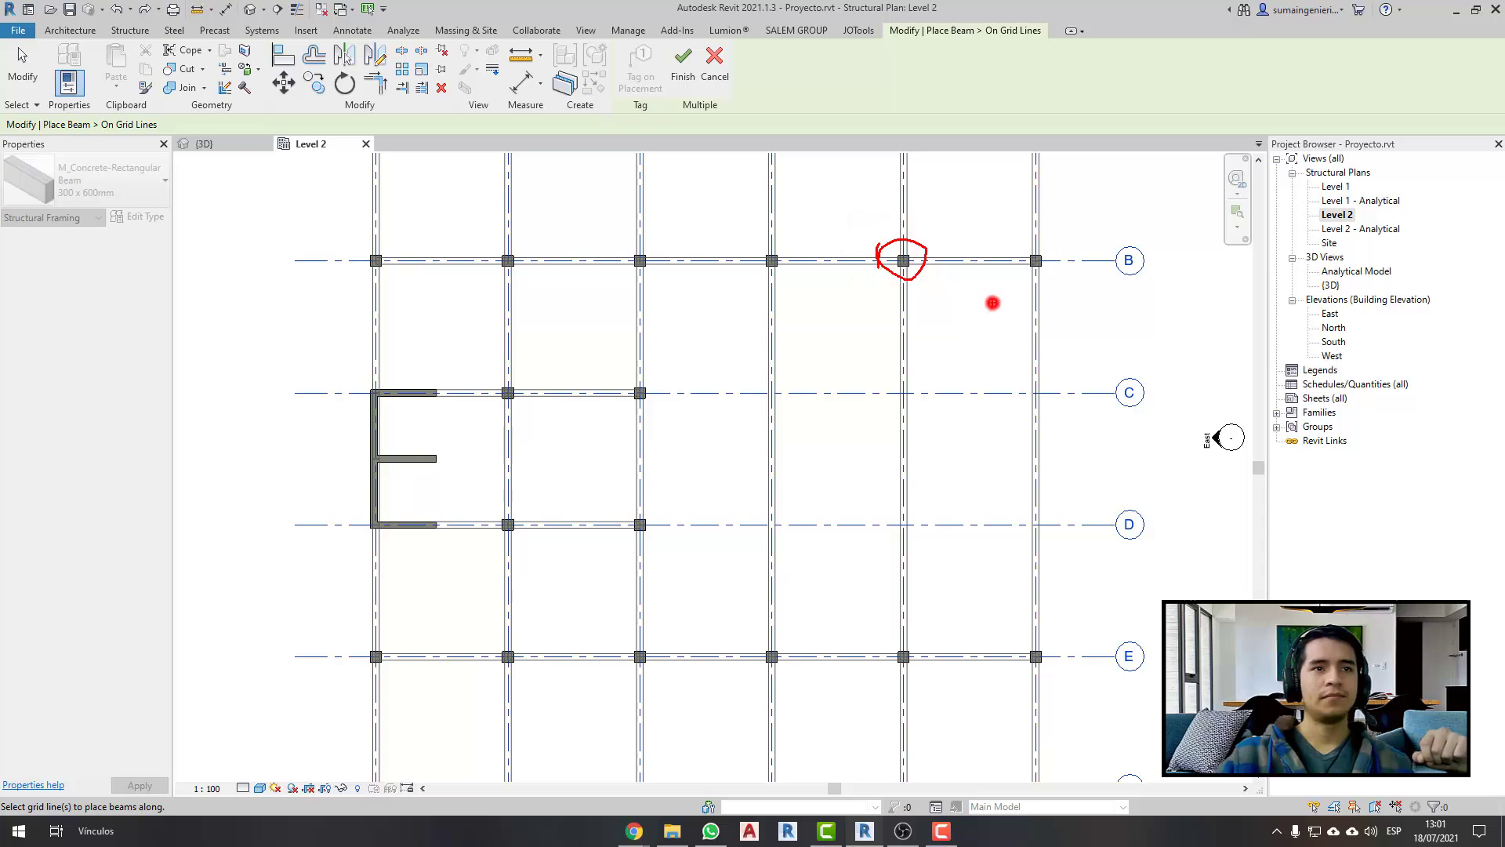
pyautogui.moveTo(928, 351); pyautogui.dragTo(933, 366)
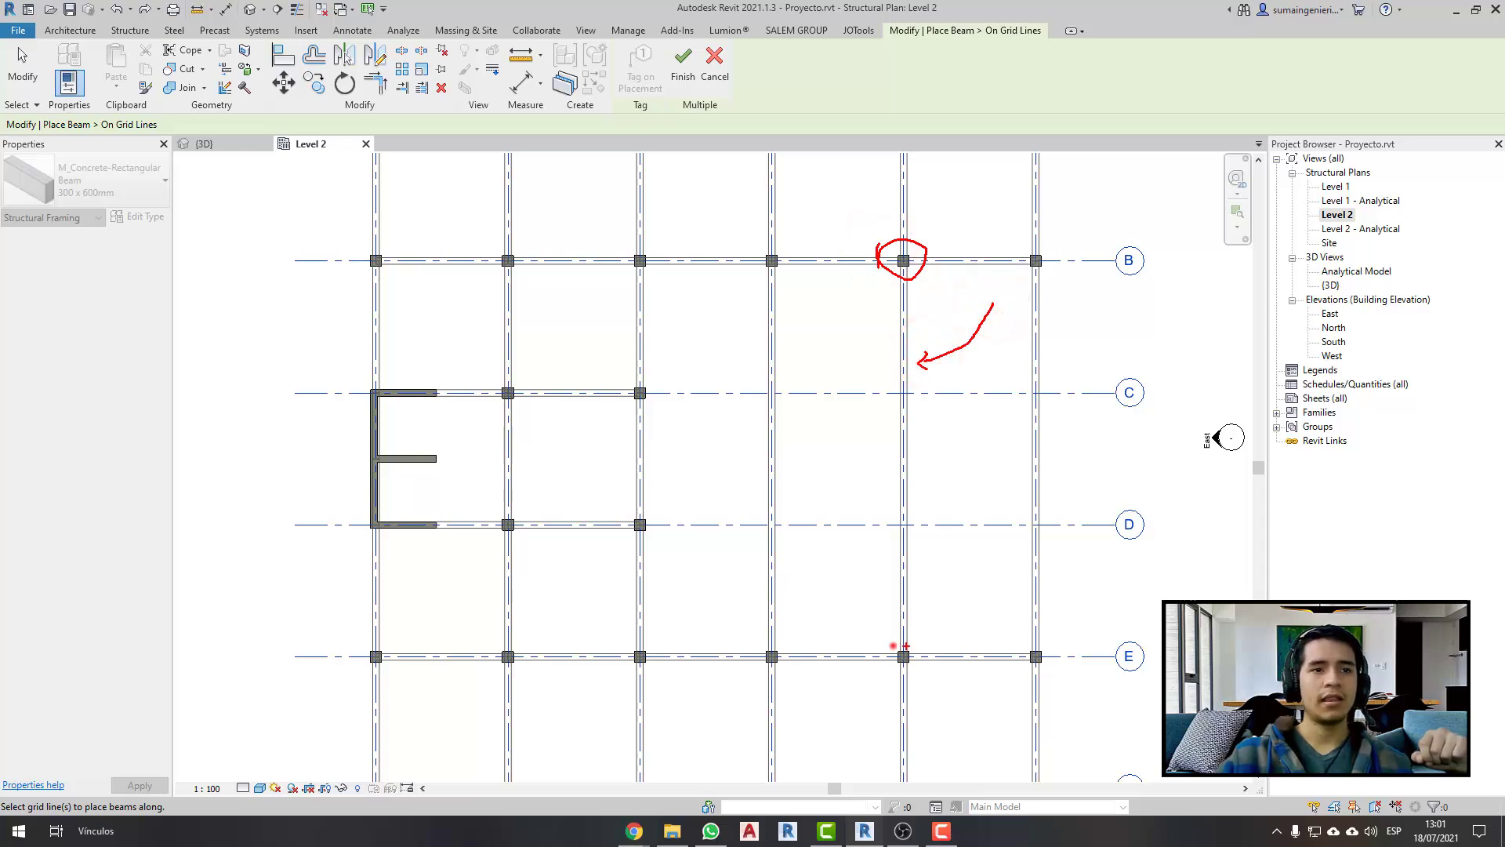
pyautogui.moveTo(892, 644); pyautogui.dragTo(898, 649)
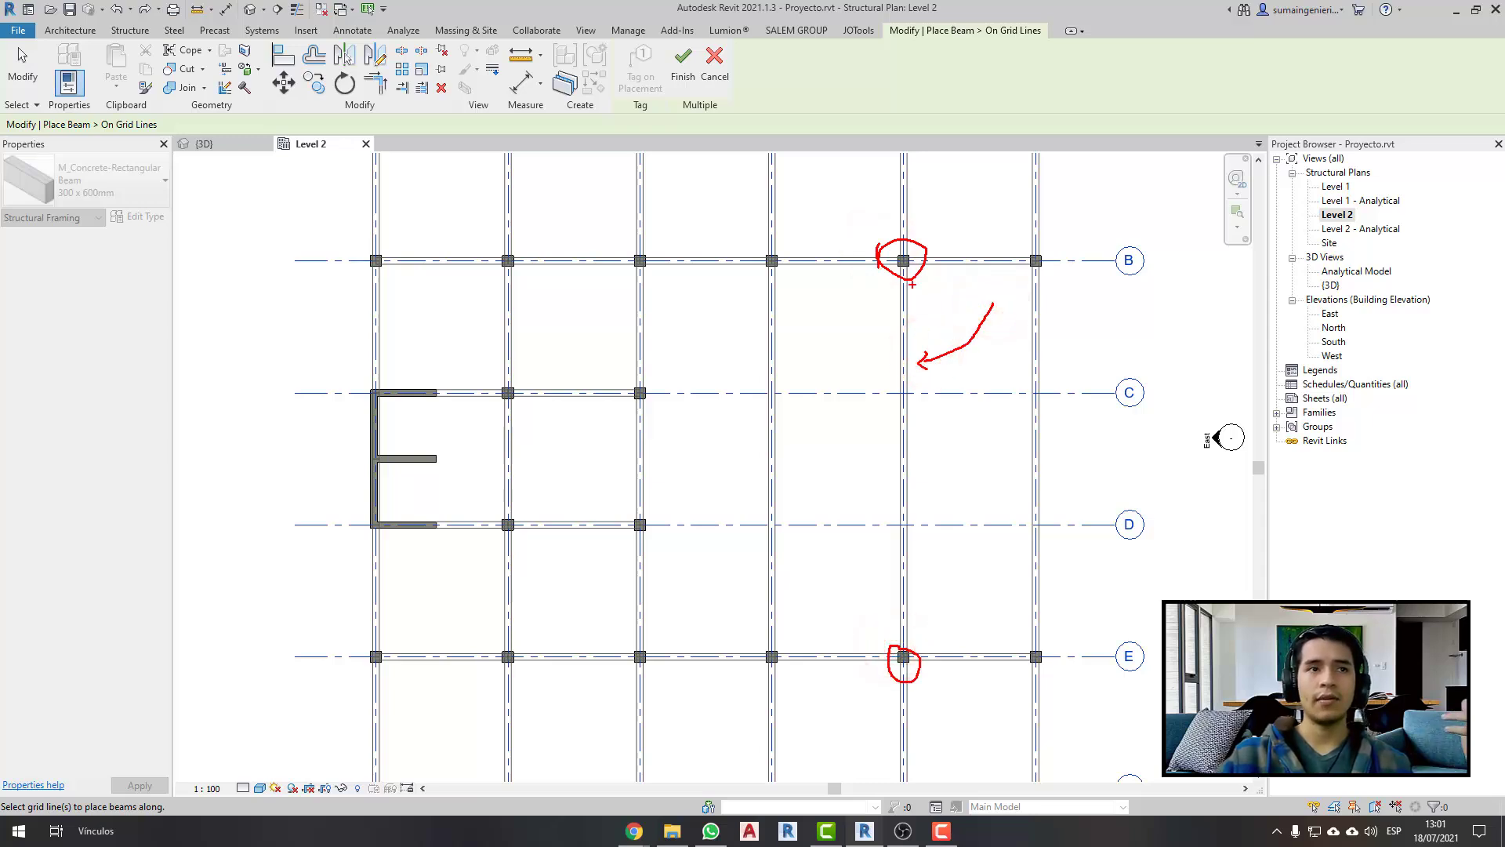
pyautogui.moveTo(894, 475)
pyautogui.mouseDown()
pyautogui.moveTo(893, 627)
pyautogui.moveTo(899, 603)
pyautogui.mouseUp()
pyautogui.moveTo(894, 298); pyautogui.dragTo(913, 292)
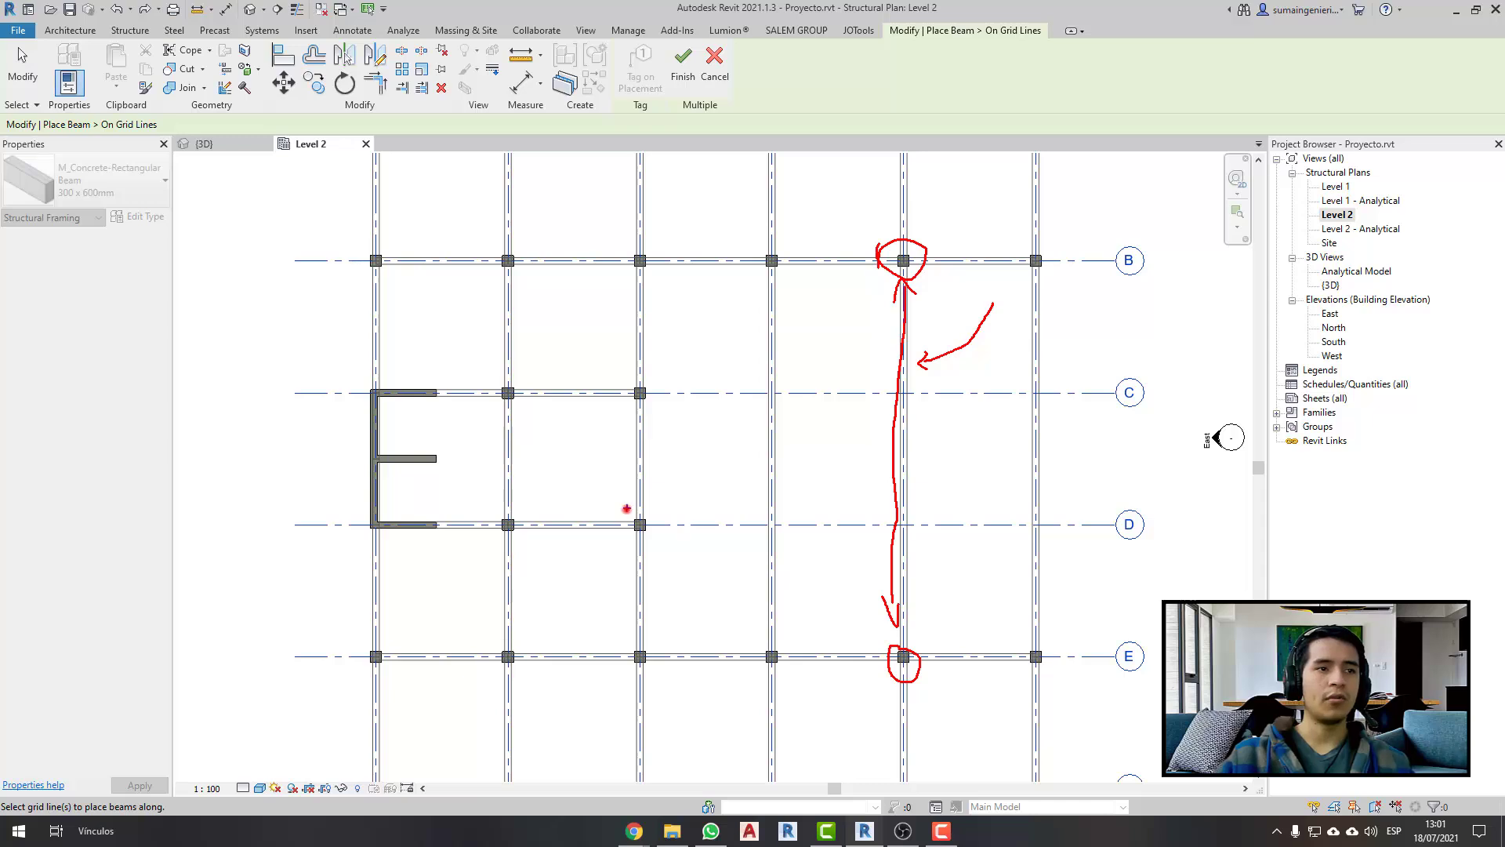
pyautogui.moveTo(641, 505); pyautogui.dragTo(677, 510)
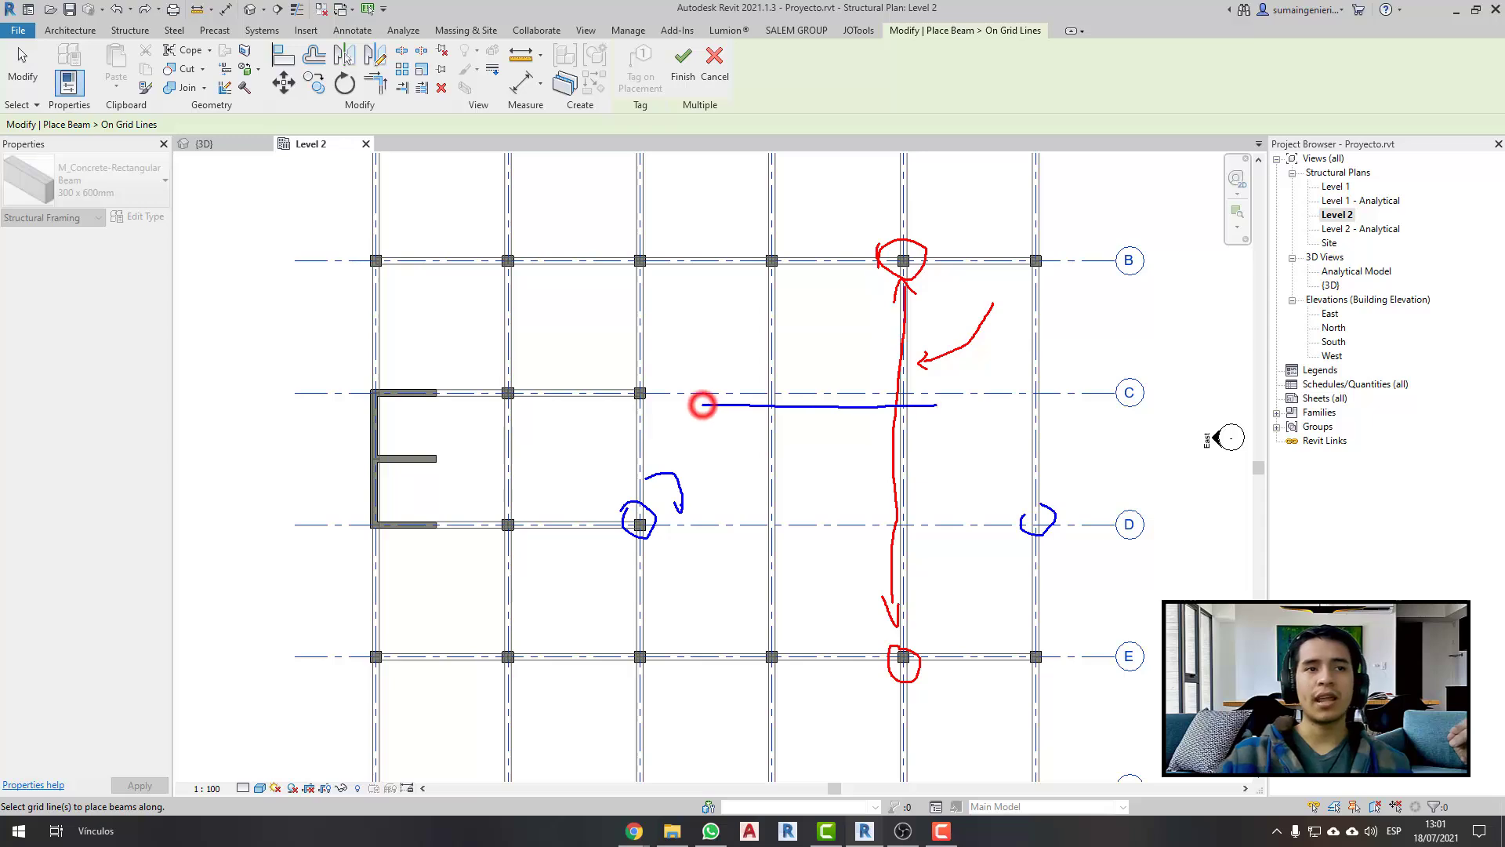
pyautogui.moveTo(917, 394); pyautogui.dragTo(940, 422)
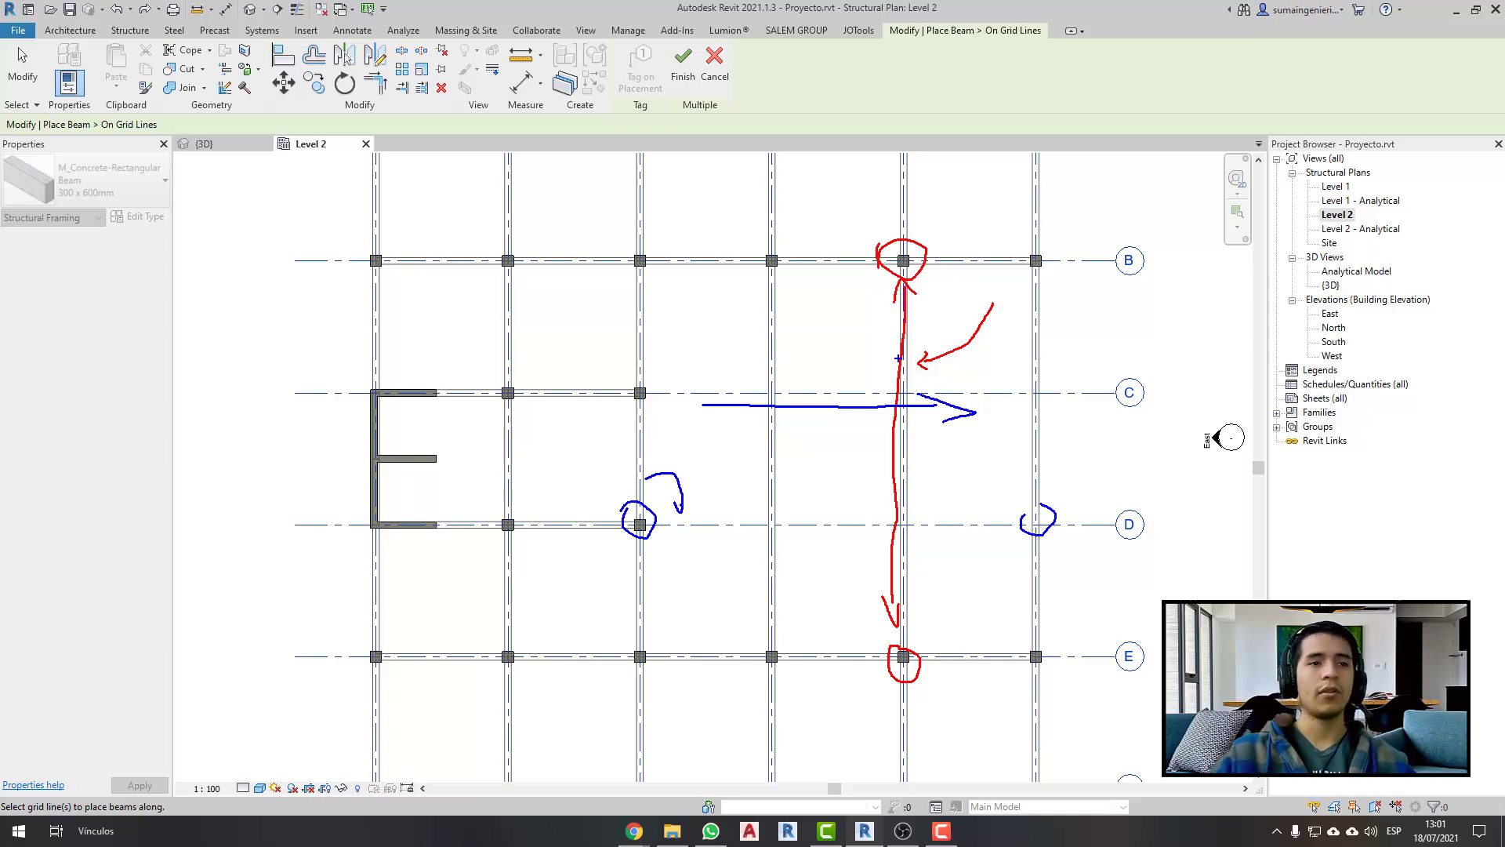
pyautogui.press('Escape')
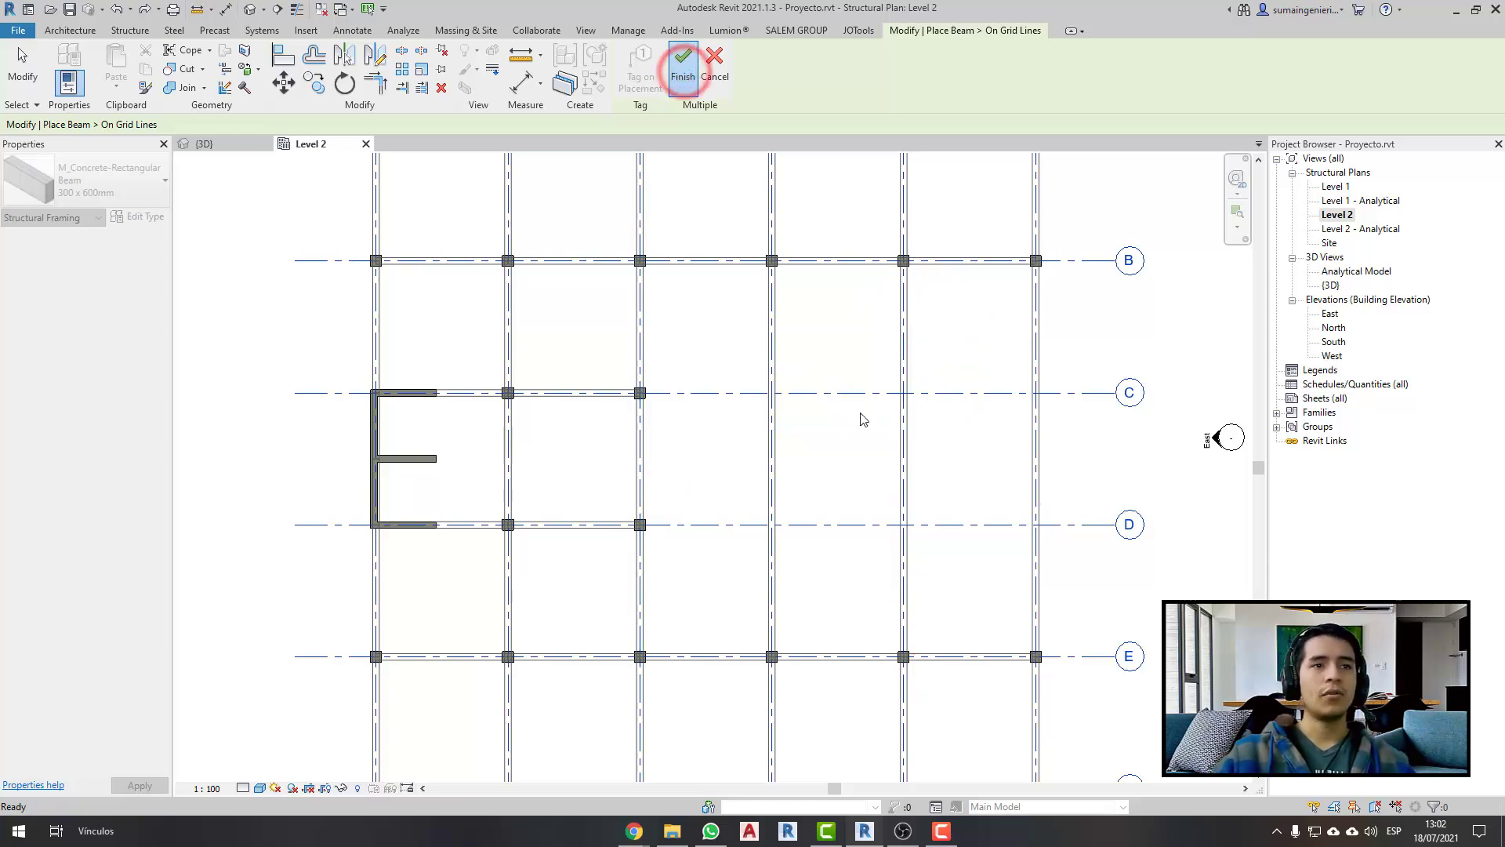
pyautogui.press('Escape')
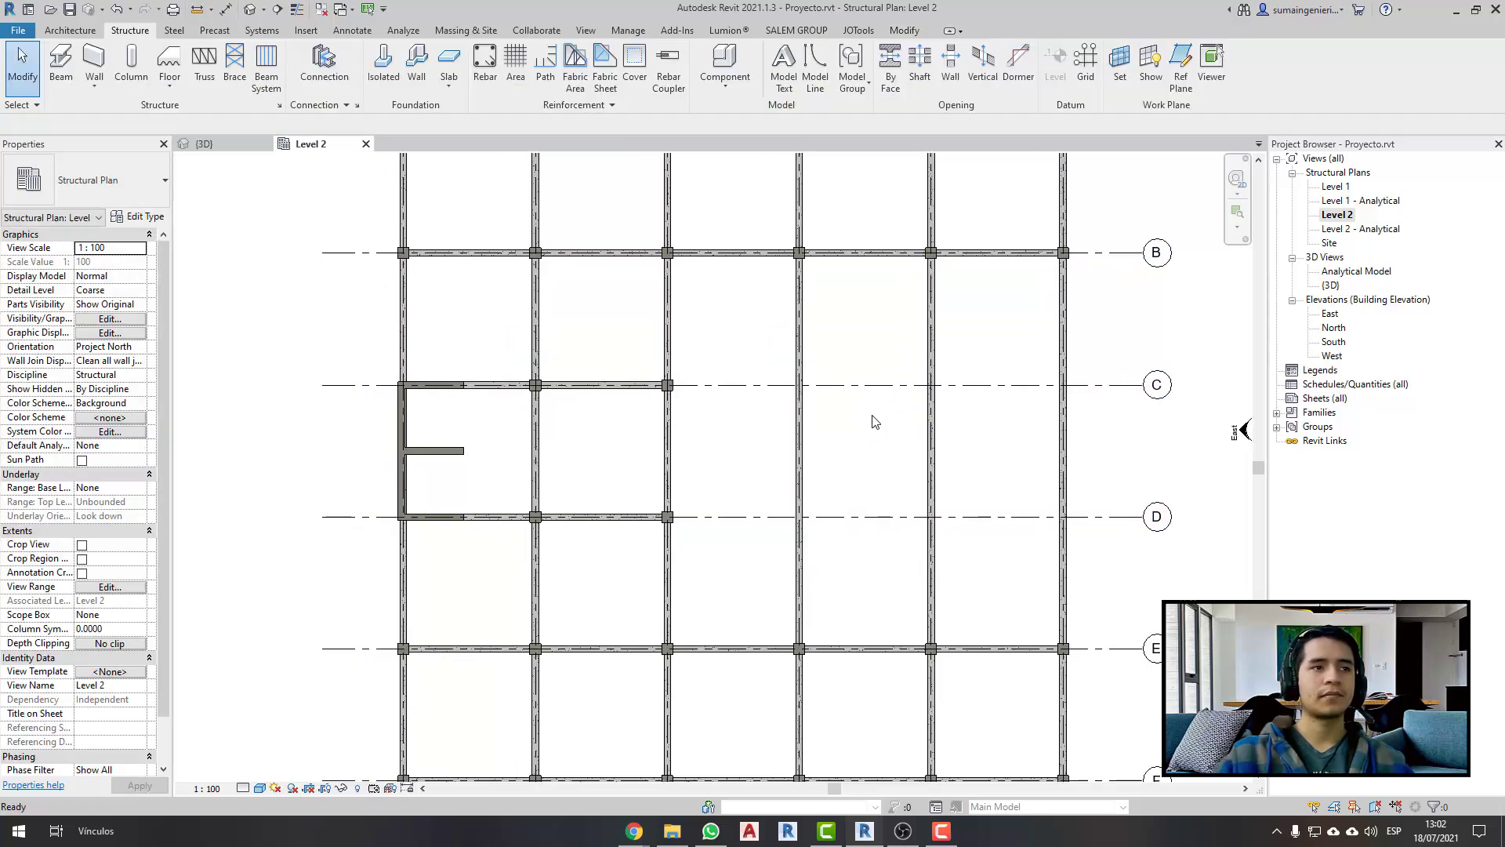
pyautogui.hotkey('ctrl', 'Tab')
pyautogui.scroll(-3, 844, 607)
pyautogui.keyDown('shift'); pyautogui.moveTo(844, 607); pyautogui.dragTo(943, 571, button='middle'); pyautogui.keyUp('shift')
pyautogui.scroll(2, 868, 639)
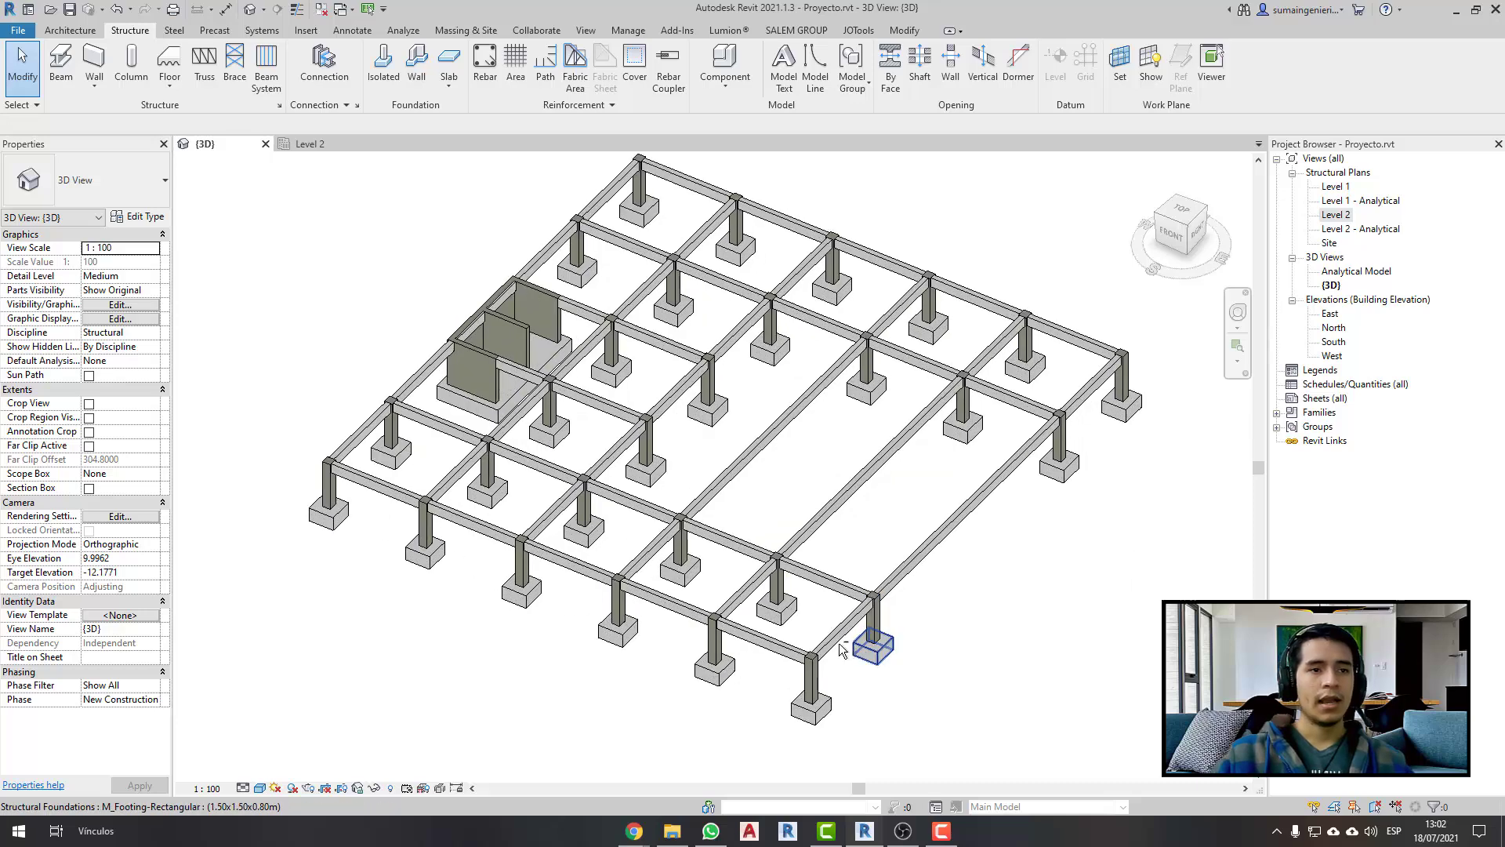
pyautogui.keyDown('shift'); pyautogui.moveTo(868, 639); pyautogui.dragTo(754, 473, button='middle'); pyautogui.keyUp('shift')
pyautogui.scroll(1, 893, 557)
pyautogui.scroll(2, 897, 702)
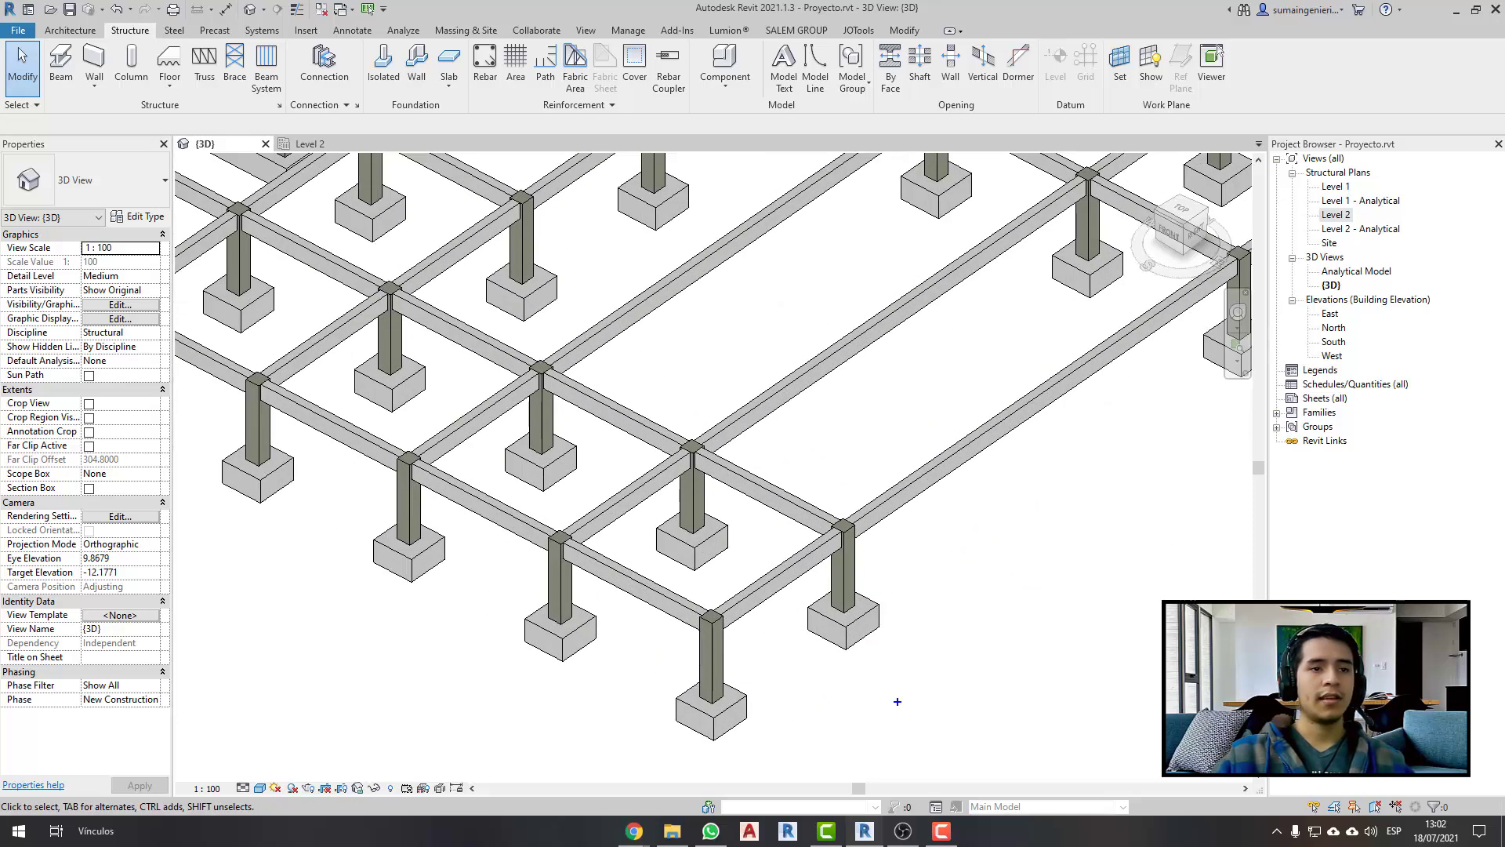
pyautogui.scroll(-4, 896, 683)
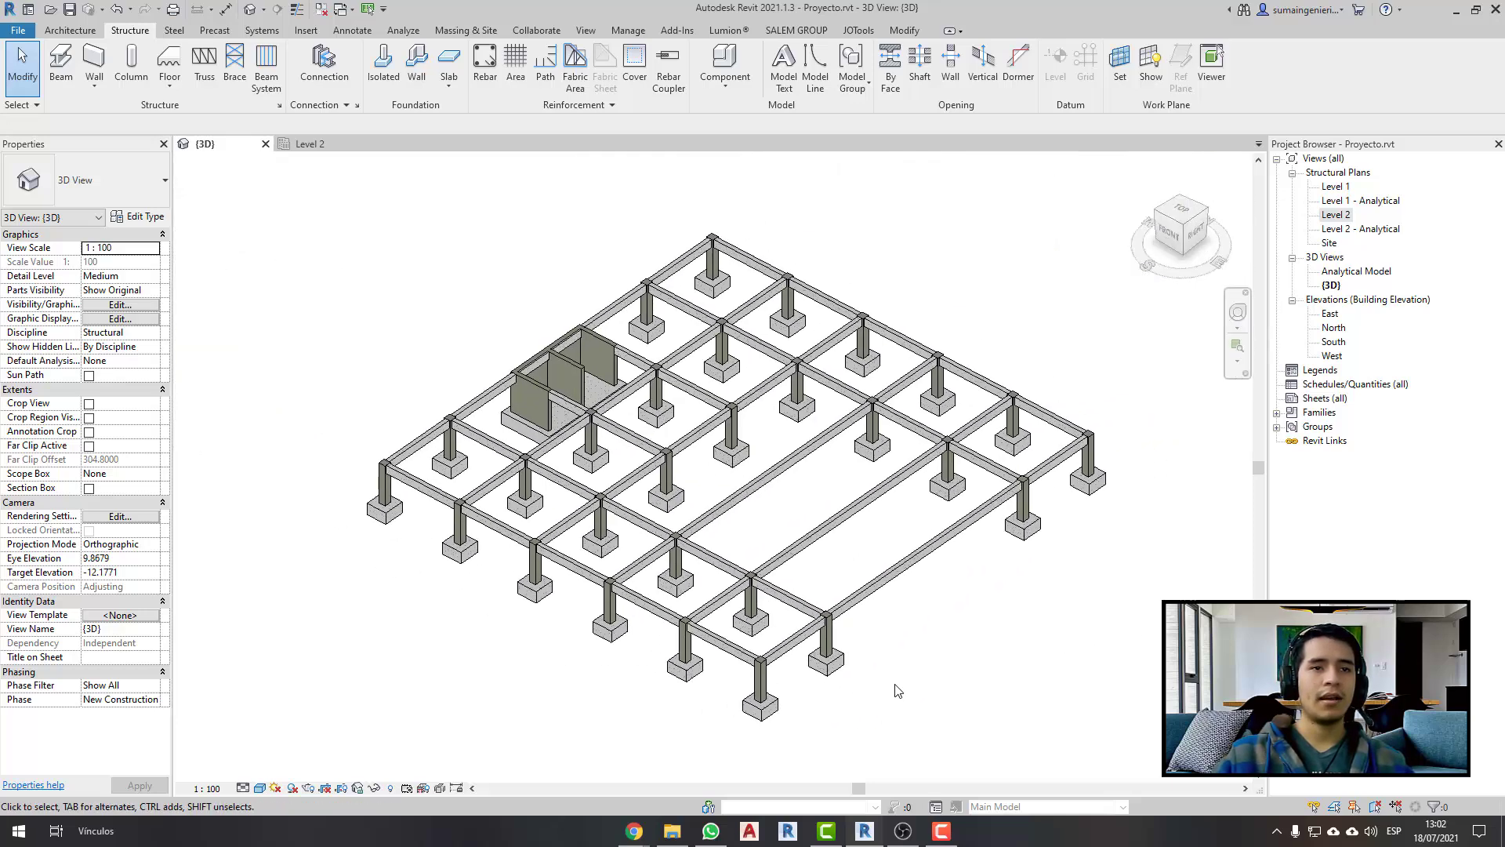
pyautogui.keyDown('ctrl'); pyautogui.keyDown('shift'); pyautogui.moveTo(1087, 470); pyautogui.dragTo(807, 683); pyautogui.keyUp('shift'); pyautogui.keyUp('ctrl')
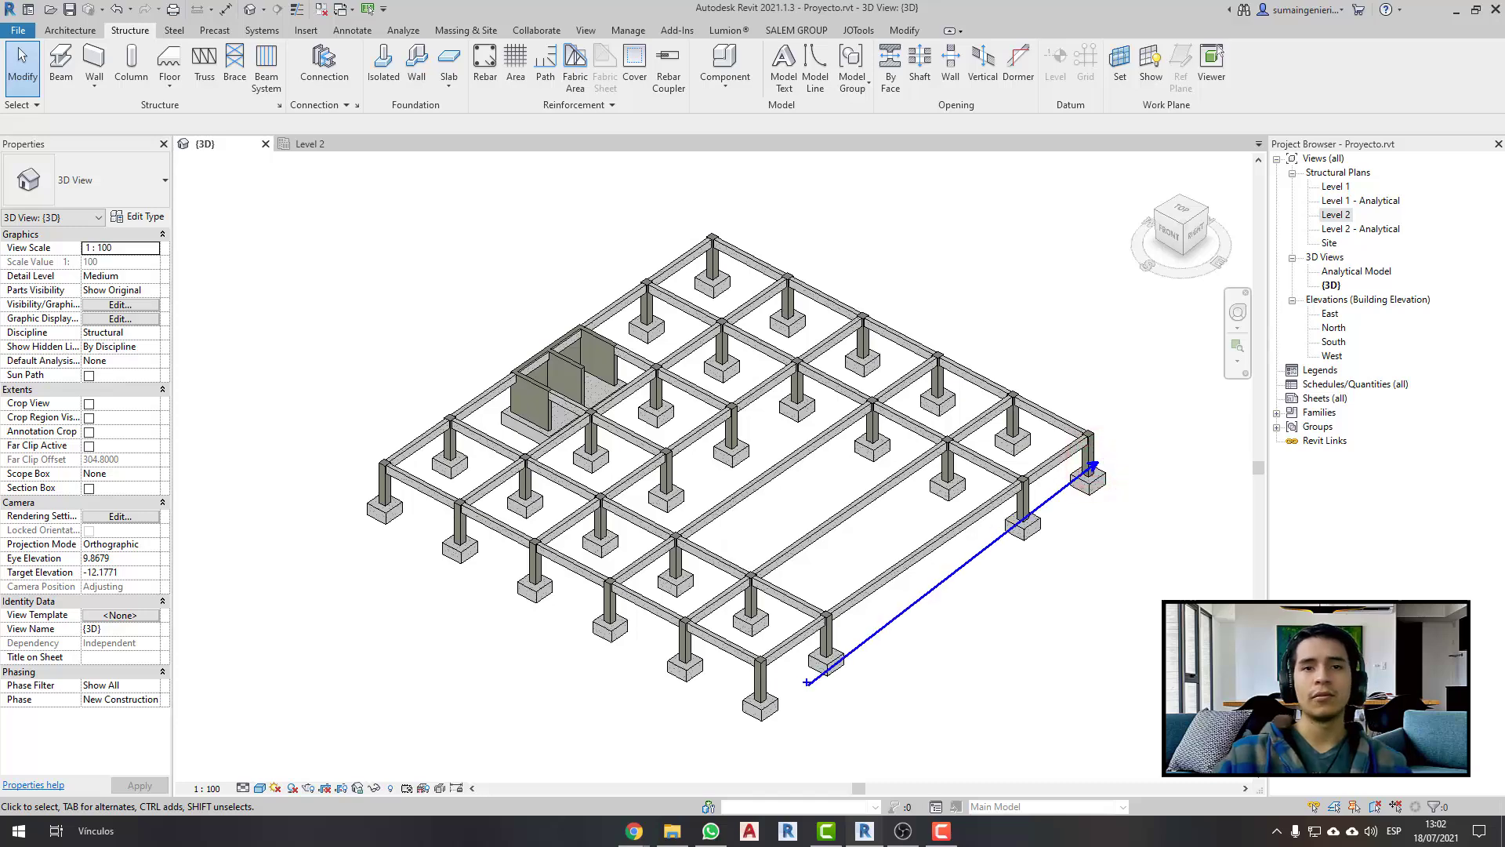
pyautogui.scroll(2, 807, 679)
pyautogui.click(792, 615)
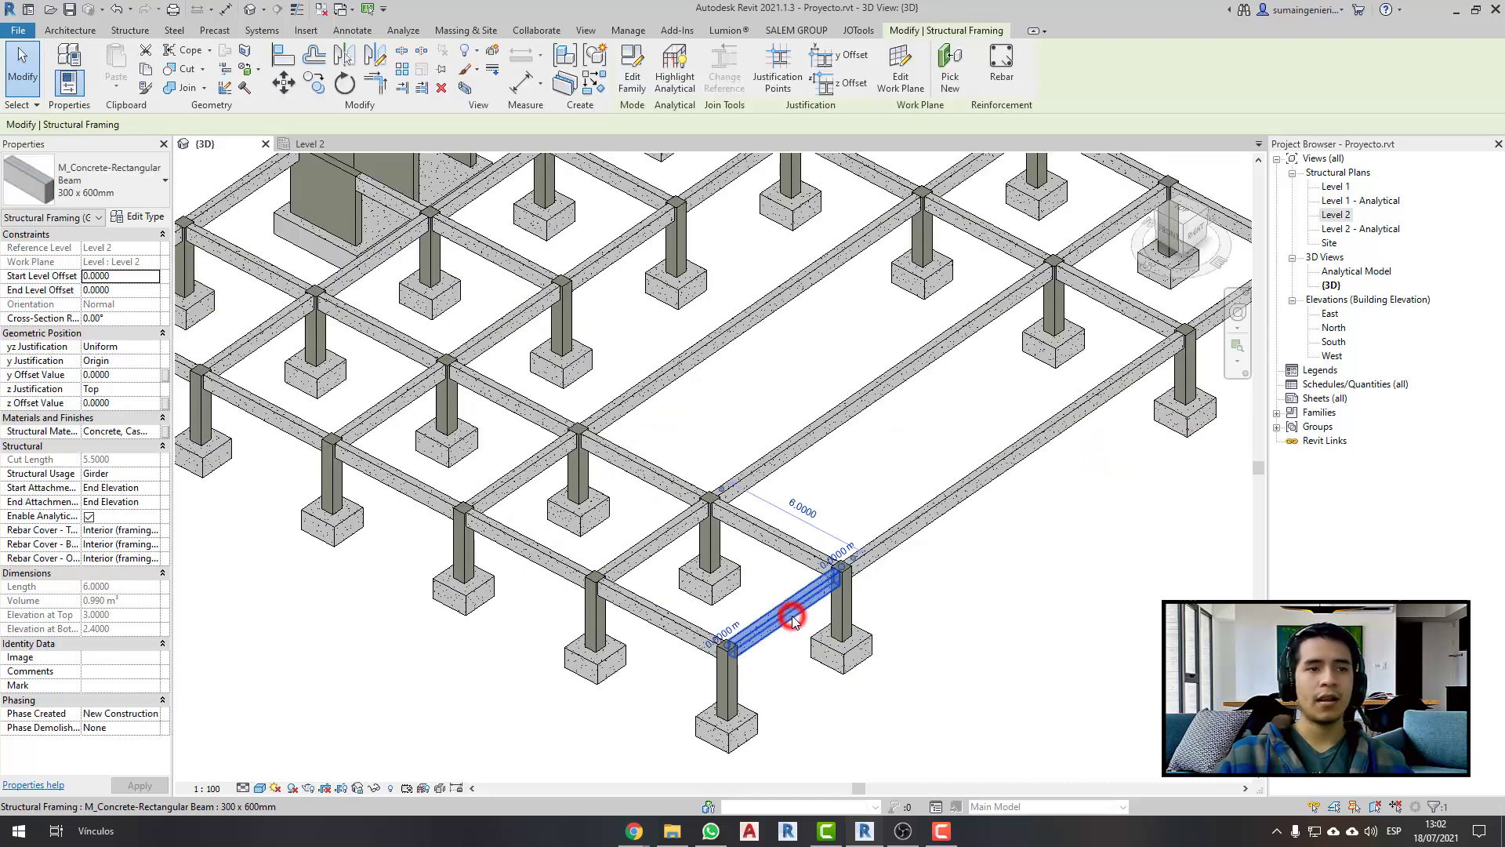
pyautogui.click(967, 482)
pyautogui.moveTo(778, 619); pyautogui.dragTo(989, 474, button='middle')
pyautogui.click(989, 474)
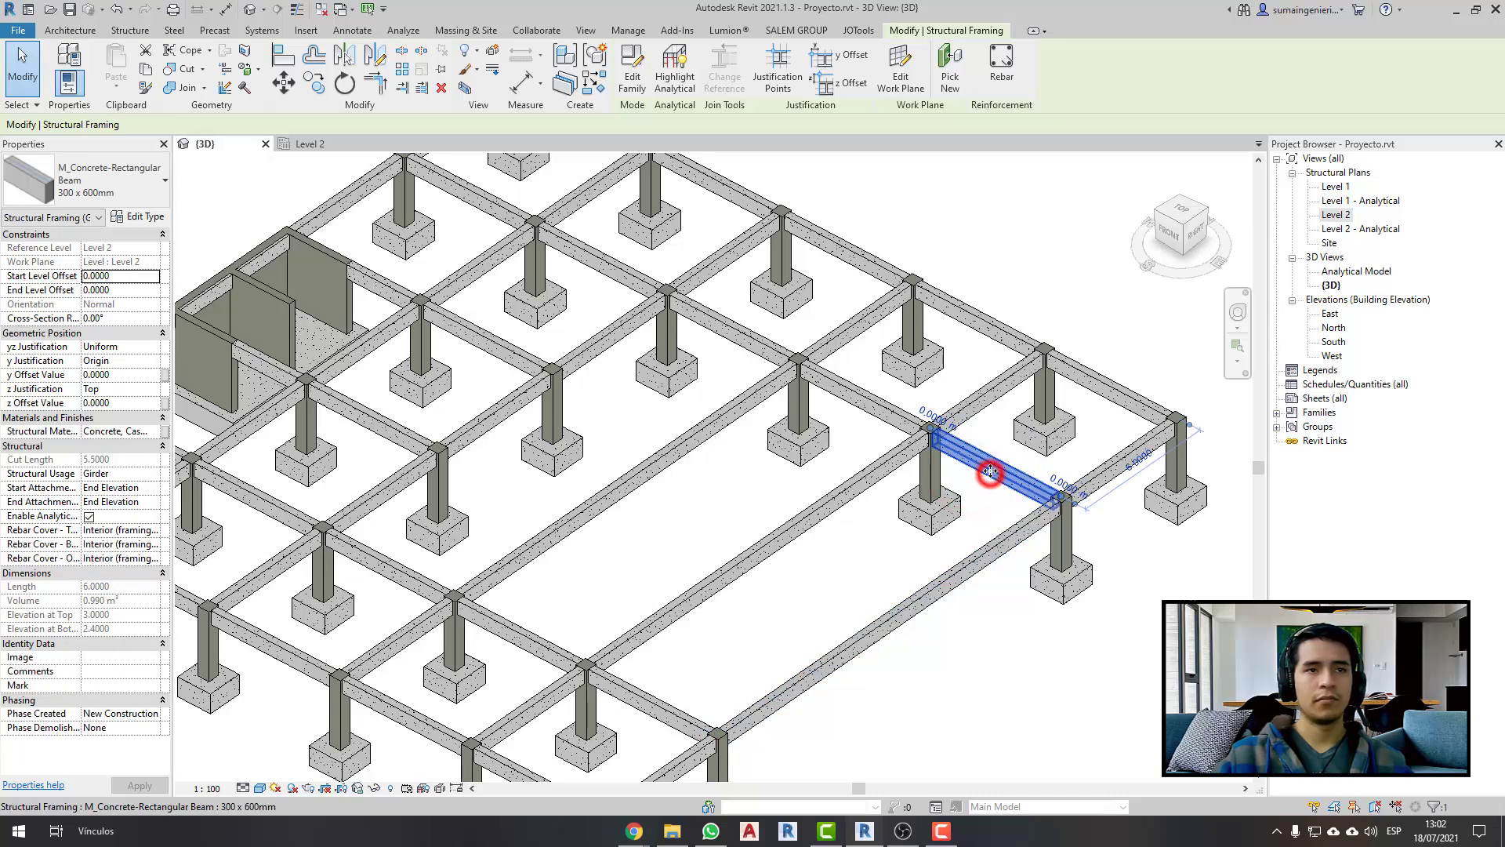
pyautogui.click(997, 306)
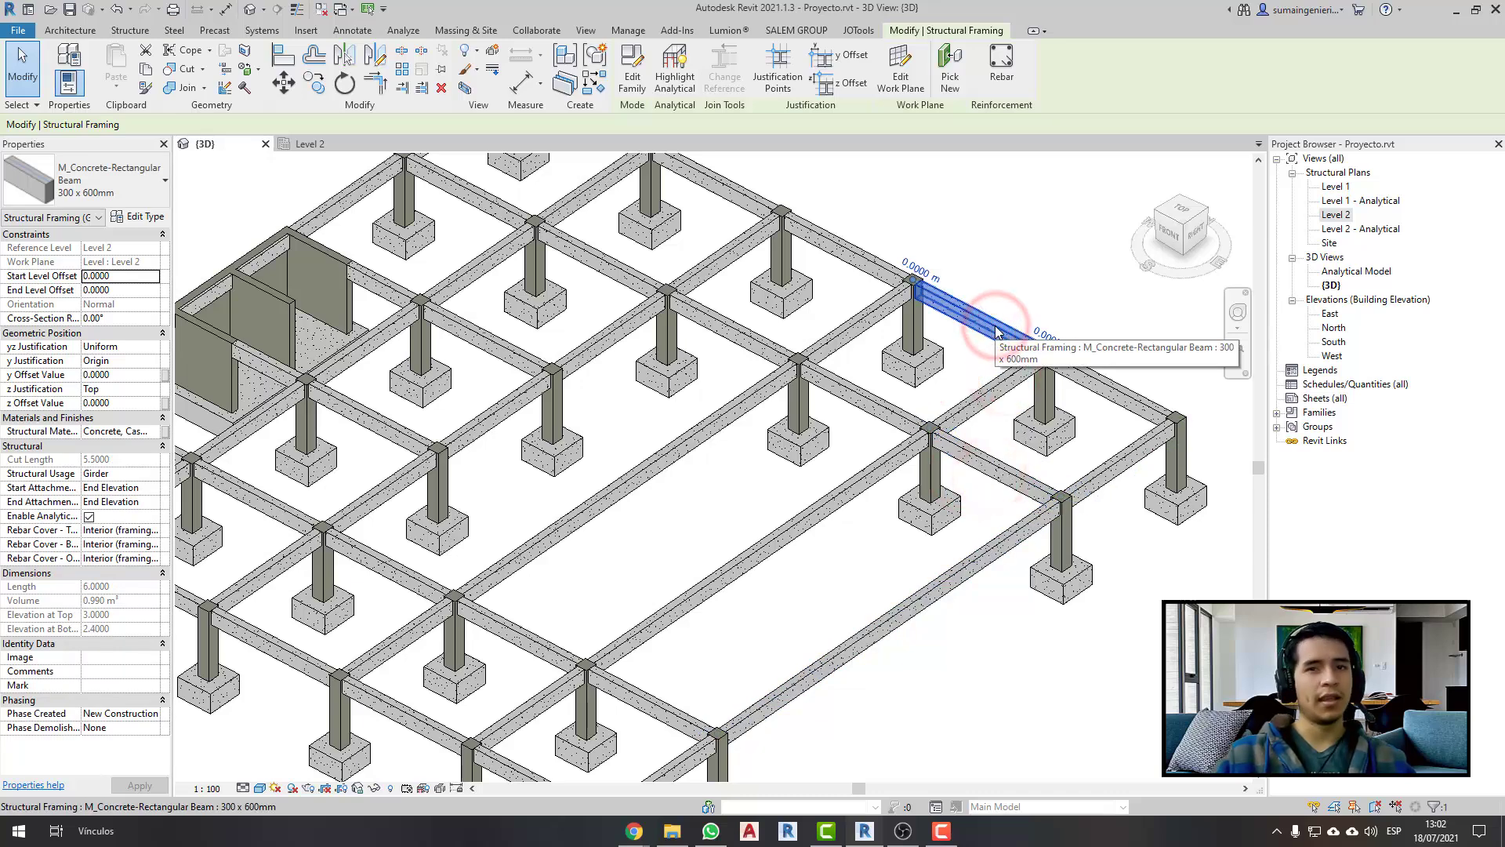
pyautogui.click(1051, 349)
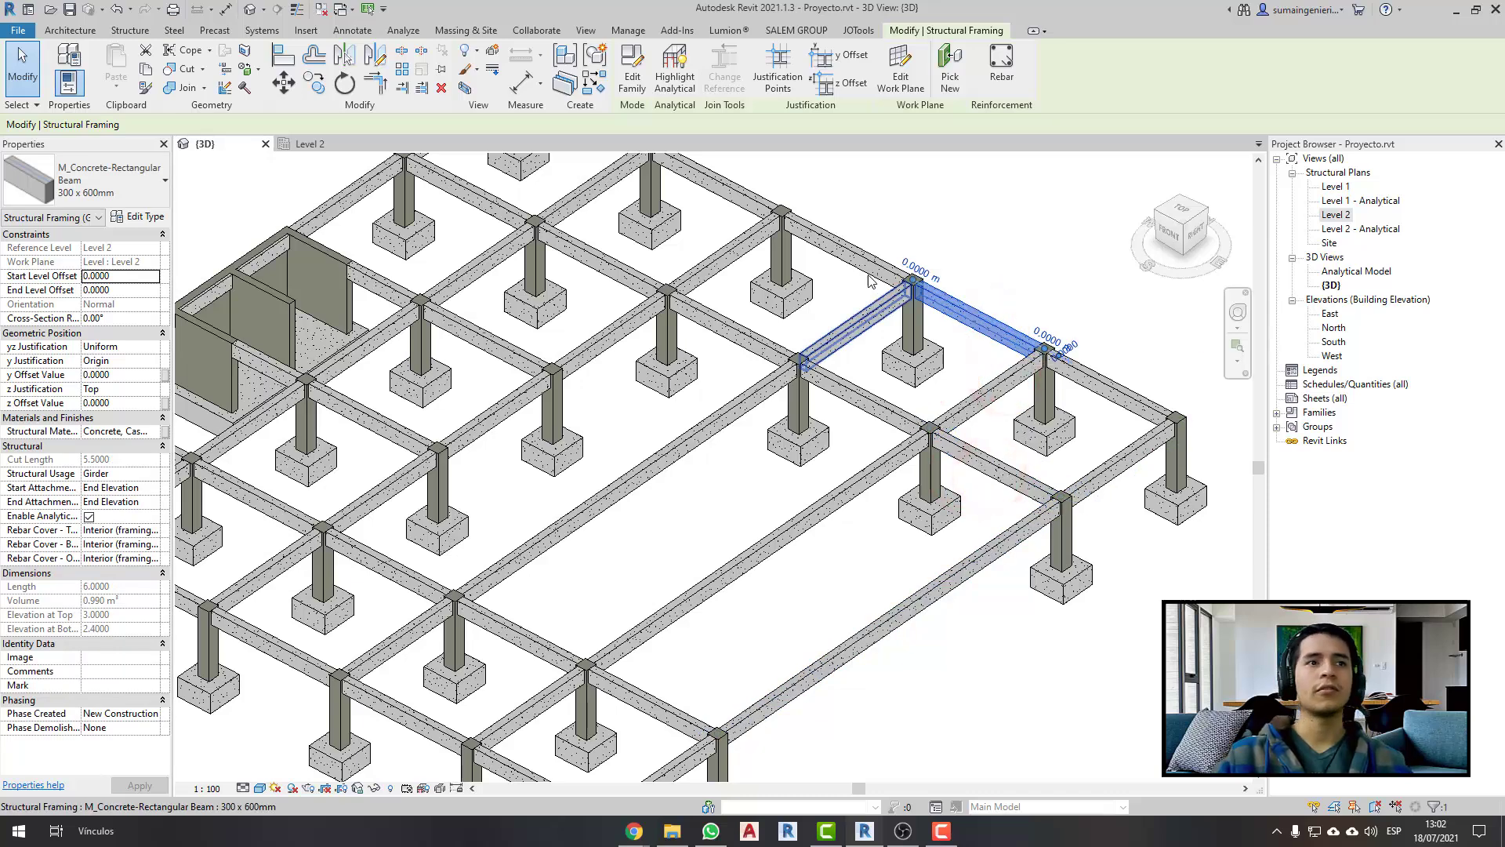
pyautogui.moveTo(1050, 349)
pyautogui.mouseDown(button='middle')
pyautogui.moveTo(974, 402)
pyautogui.moveTo(1033, 217)
pyautogui.mouseUp(button='middle')
pyautogui.click(866, 376)
pyautogui.keyDown('ctrl'); pyautogui.click(956, 473); pyautogui.keyUp('ctrl')
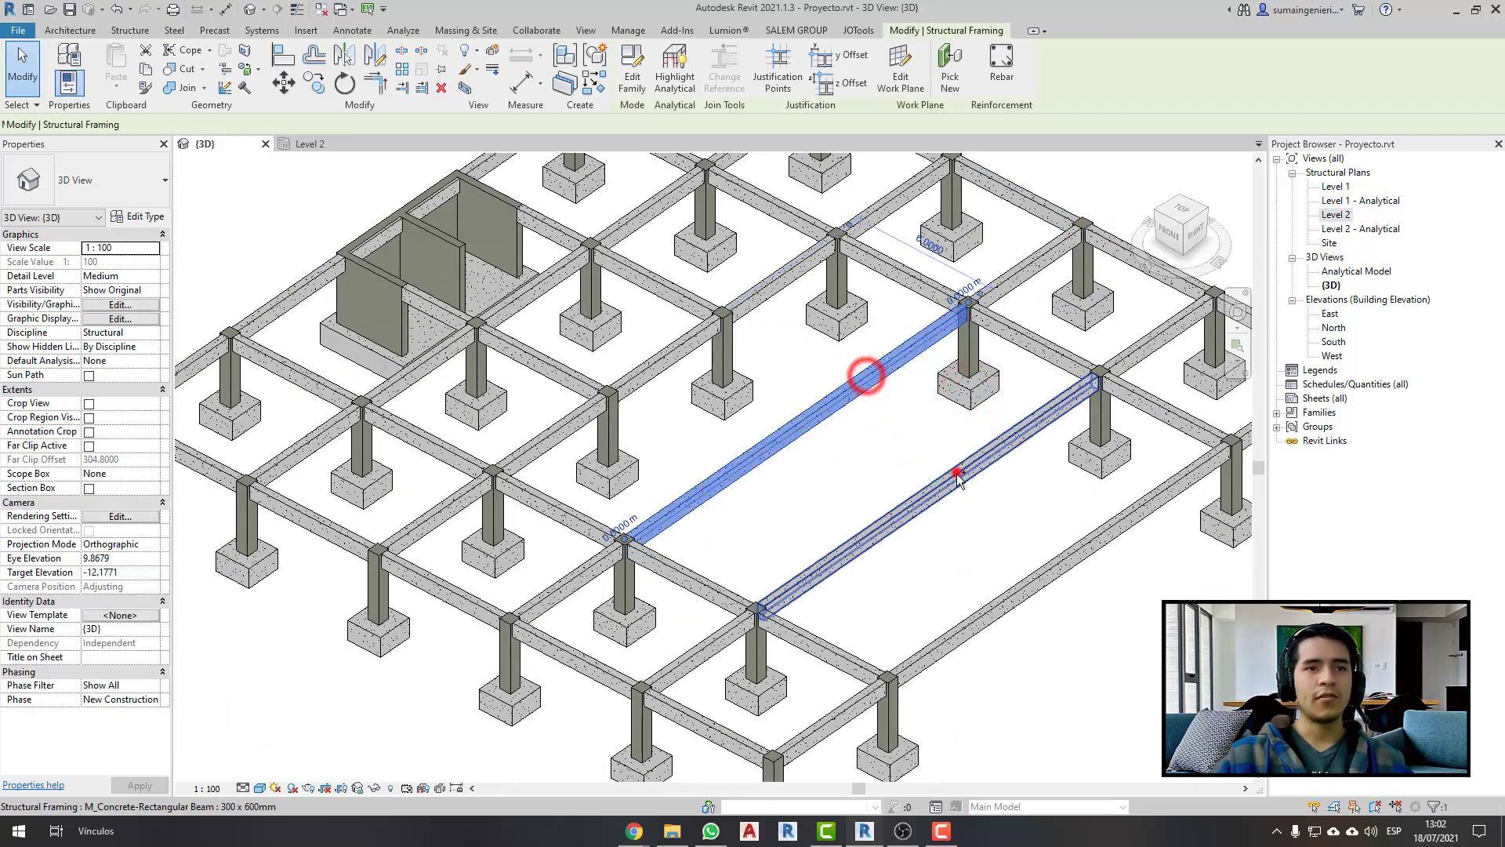
pyautogui.keyDown('ctrl'); pyautogui.click(1052, 558); pyautogui.keyUp('ctrl')
pyautogui.press('Escape')
pyautogui.scroll(-4, 1052, 556)
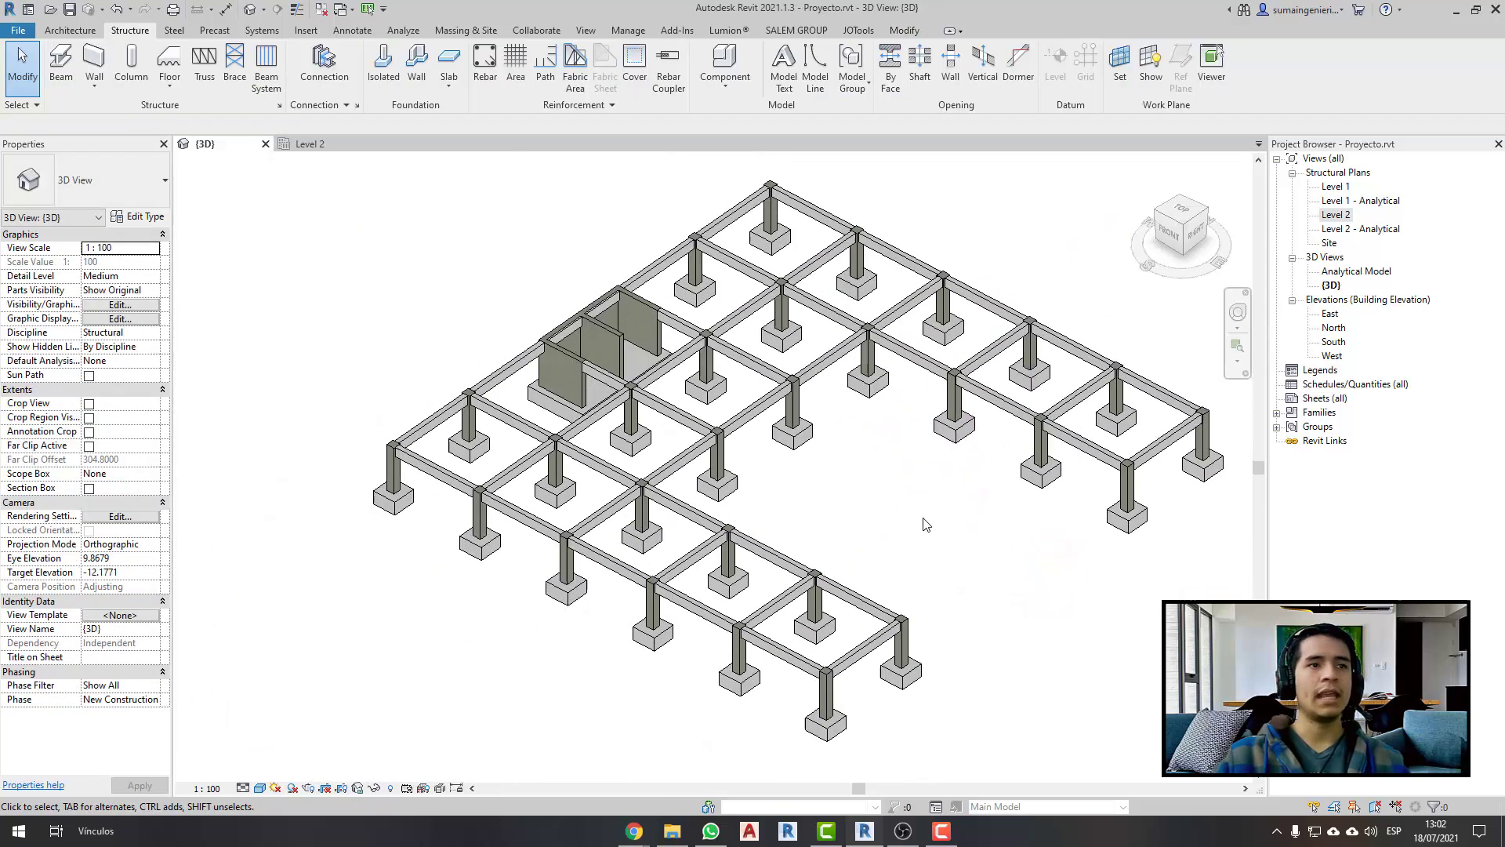
pyautogui.moveTo(1052, 557)
pyautogui.keyDown('shift'); pyautogui.mouseDown(button='middle')
pyautogui.moveTo(940, 625)
pyautogui.moveTo(971, 589)
pyautogui.moveTo(907, 514)
pyautogui.mouseUp(button='middle'); pyautogui.keyUp('shift')
# - On Level 2, draw a short beam linking the wall box to the adjacent column
pyautogui.click(302, 148)
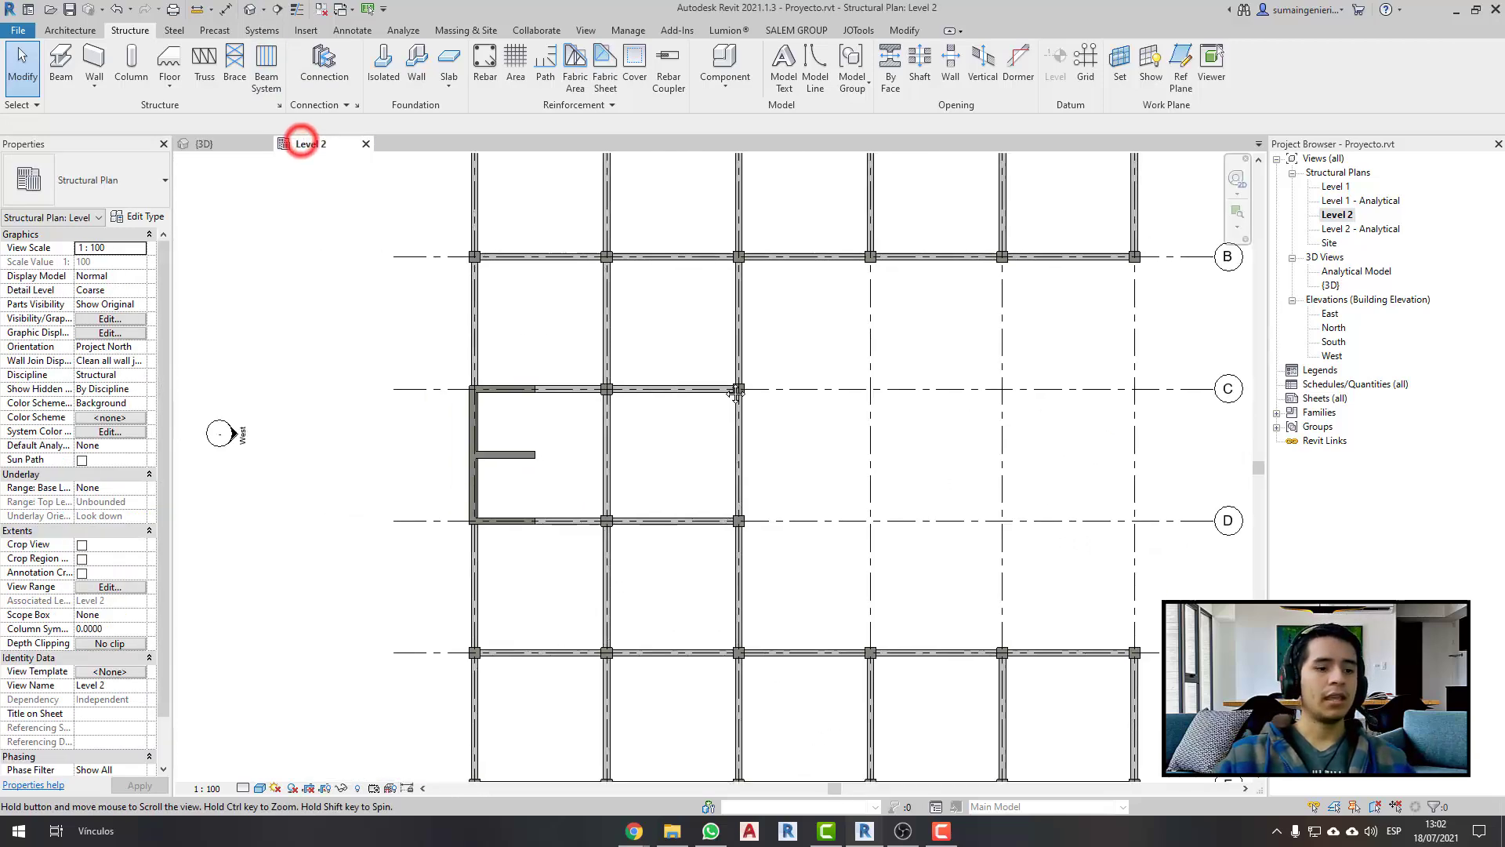
pyautogui.press('b')
pyautogui.press('m')
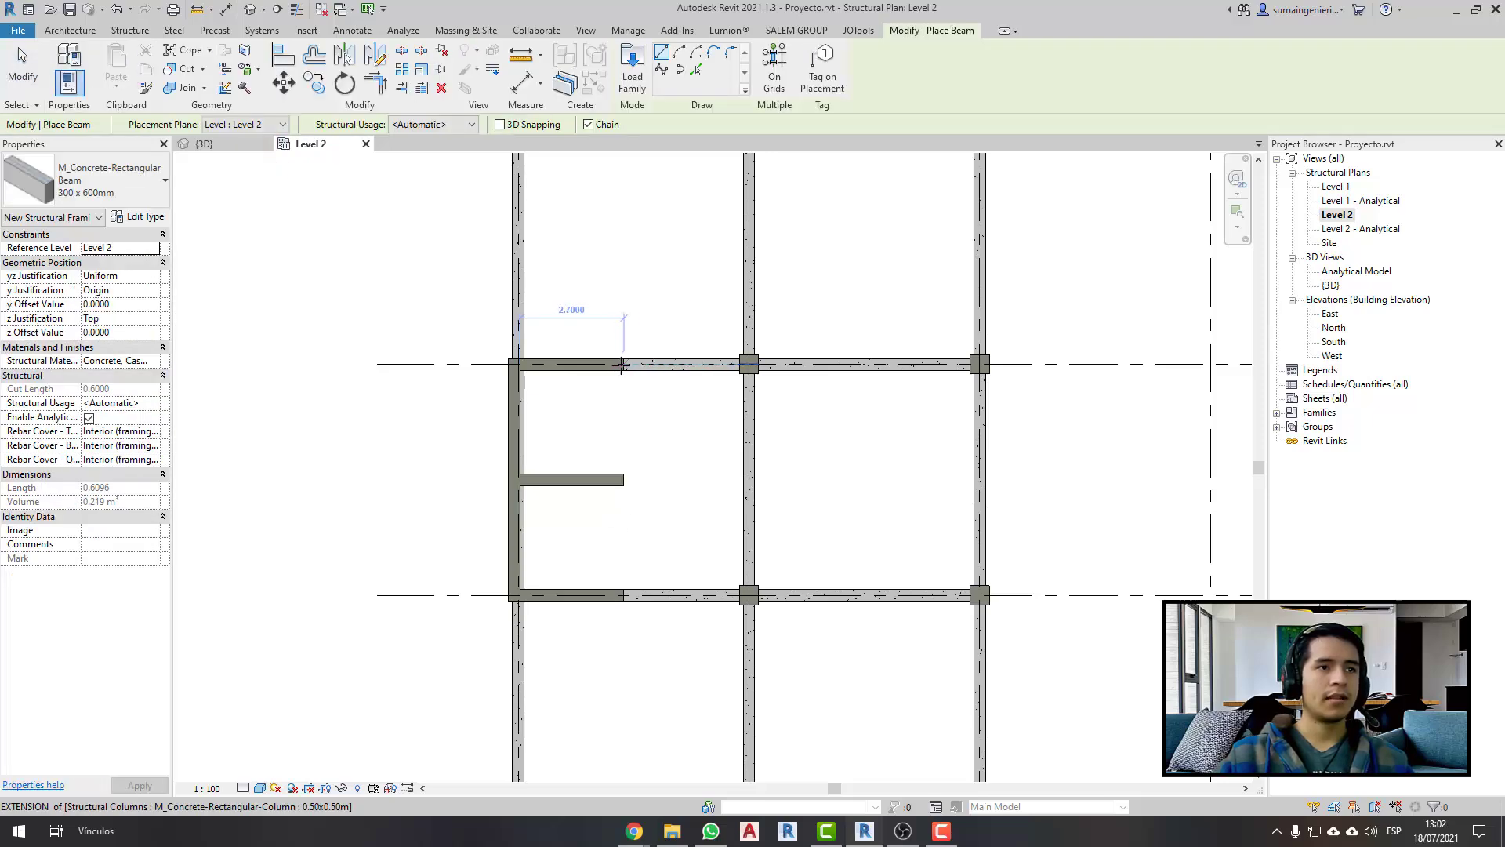
pyautogui.click(621, 365)
pyautogui.click(620, 594)
pyautogui.press('Escape')
pyautogui.press('Escape')
pyautogui.scroll(4, 628, 470)
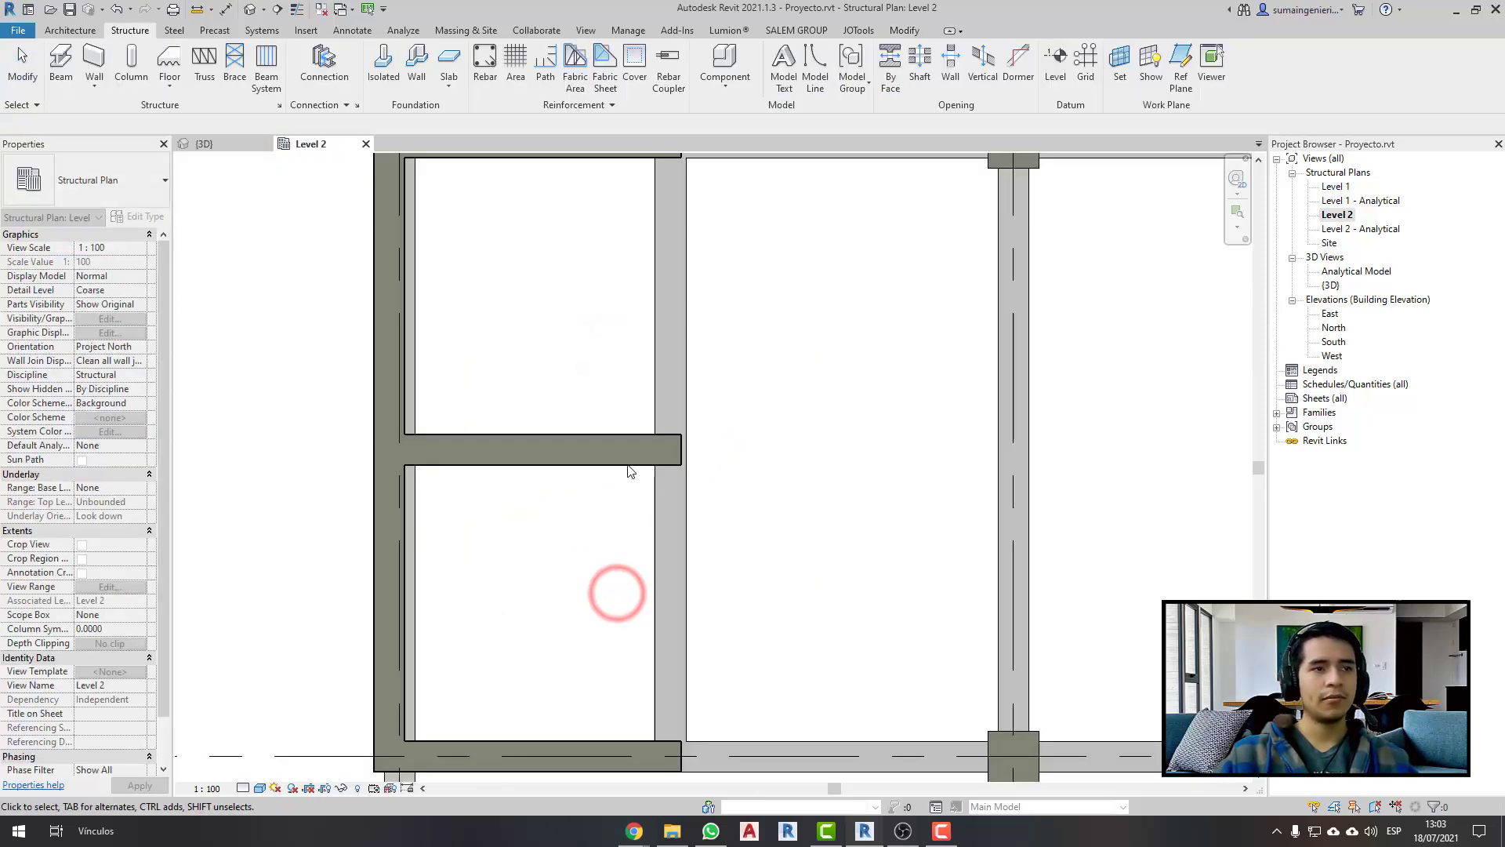
pyautogui.scroll(5, 660, 453)
# - Align the short middle wall end flush with the column face and view it in 3D
pyautogui.press('a')
pyautogui.press('l')
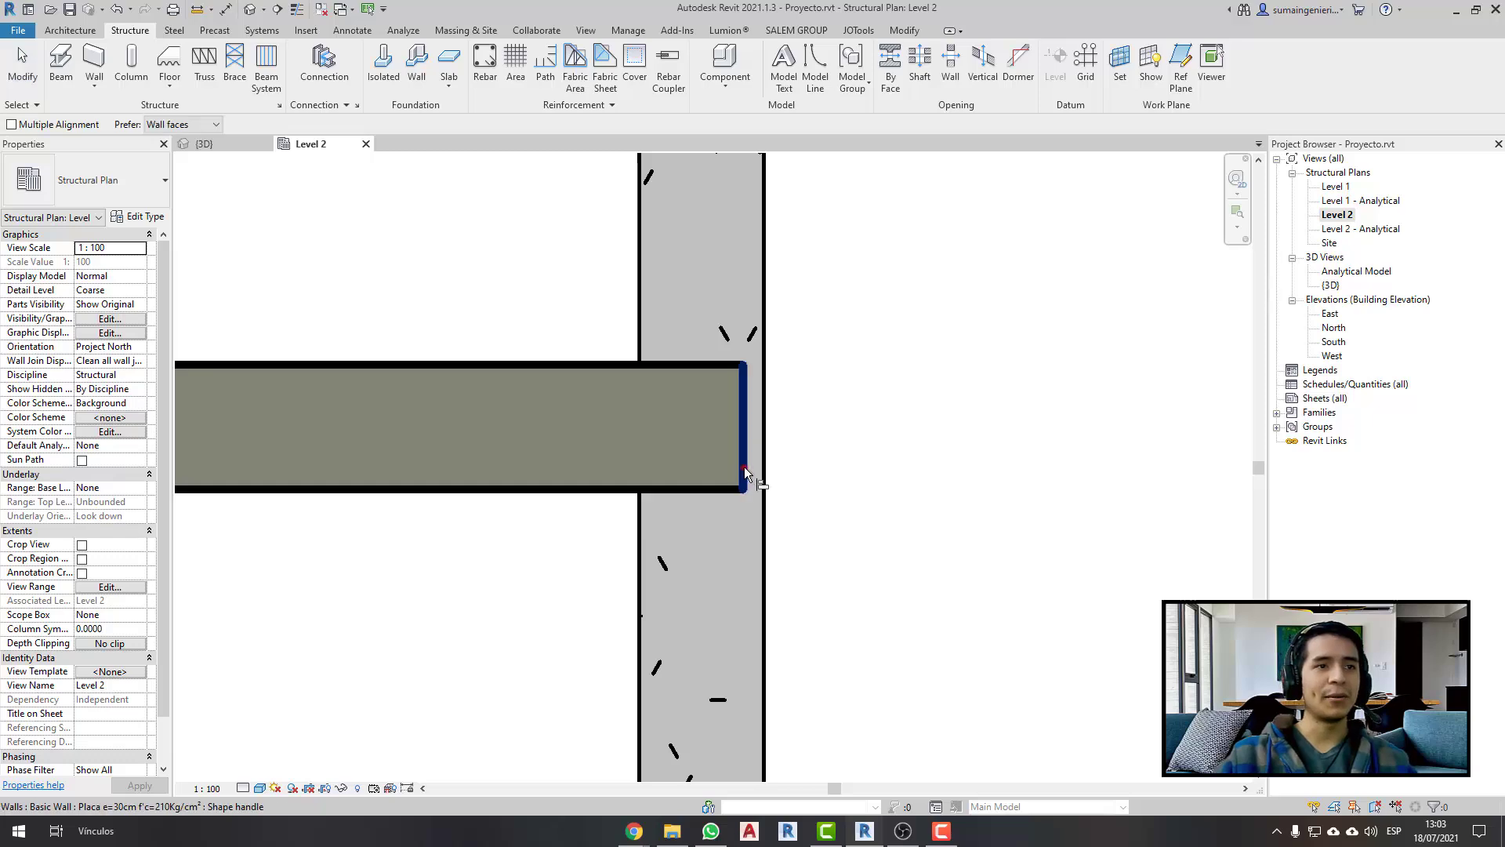
pyautogui.click(746, 470)
pyautogui.scroll(-6, 767, 471)
pyautogui.hotkey('ctrl', 'Tab')
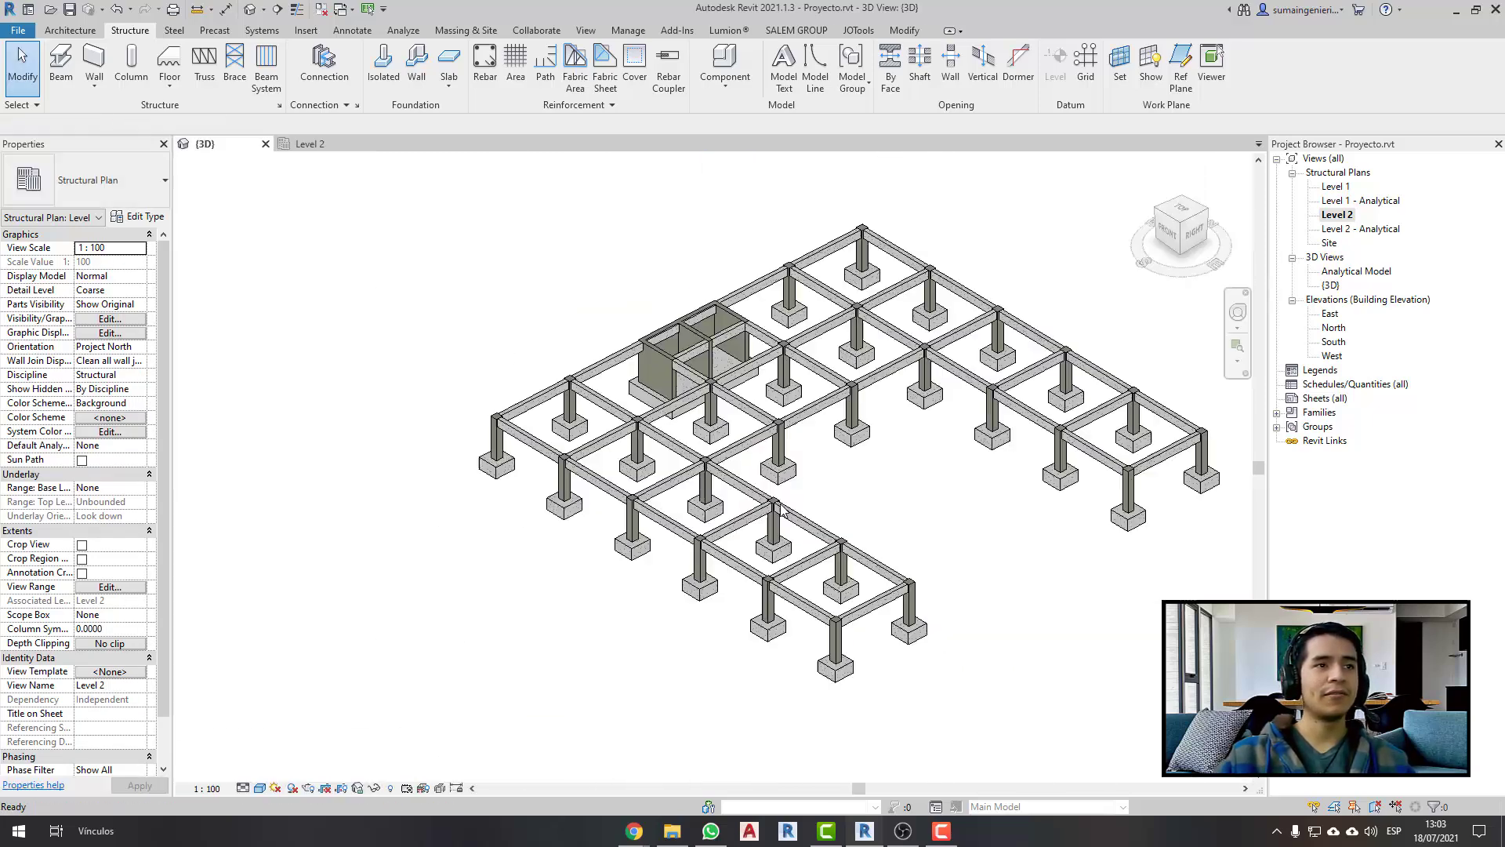
pyautogui.keyDown('shift'); pyautogui.moveTo(780, 510); pyautogui.dragTo(721, 521, button='middle'); pyautogui.keyUp('shift')
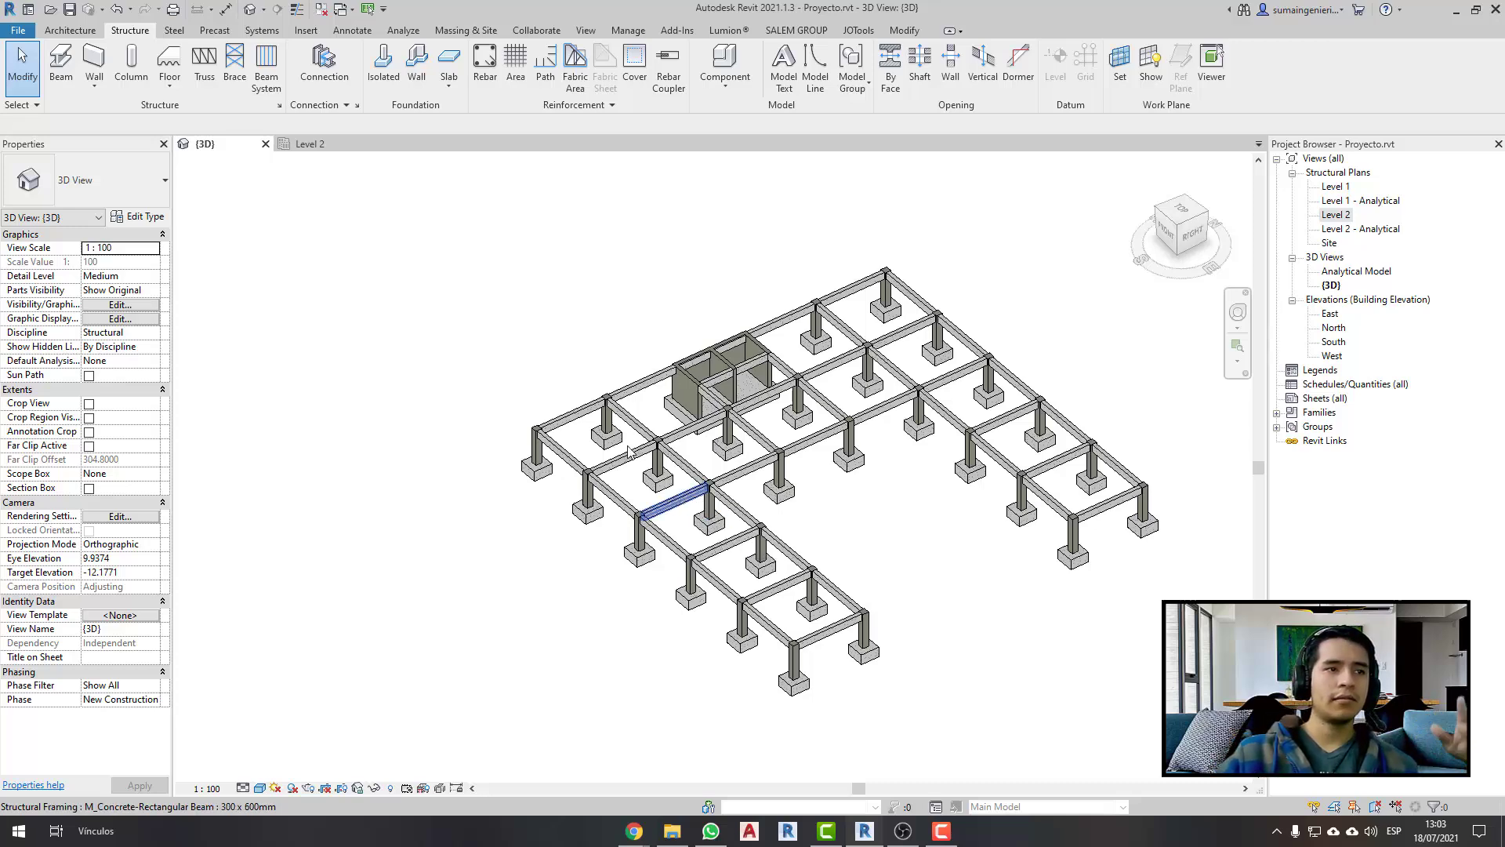
# - Window-select the left bay's footings, columns and beams and crop the 3D view to them with BX
pyautogui.scroll(3, 545, 406)
pyautogui.scroll(2, 544, 406)
pyautogui.click(589, 435)
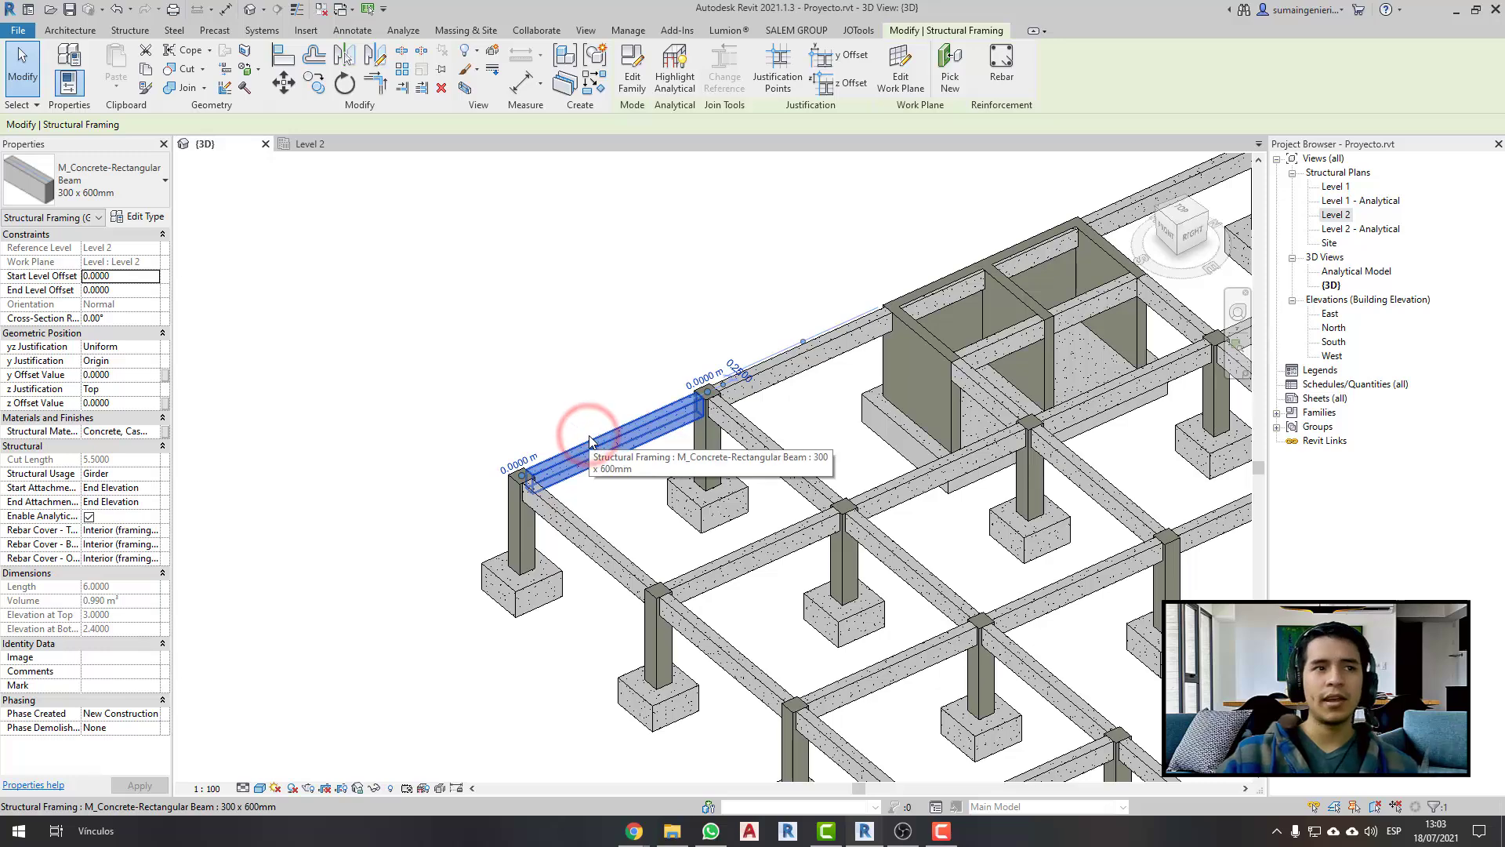
pyautogui.scroll(-4, 589, 439)
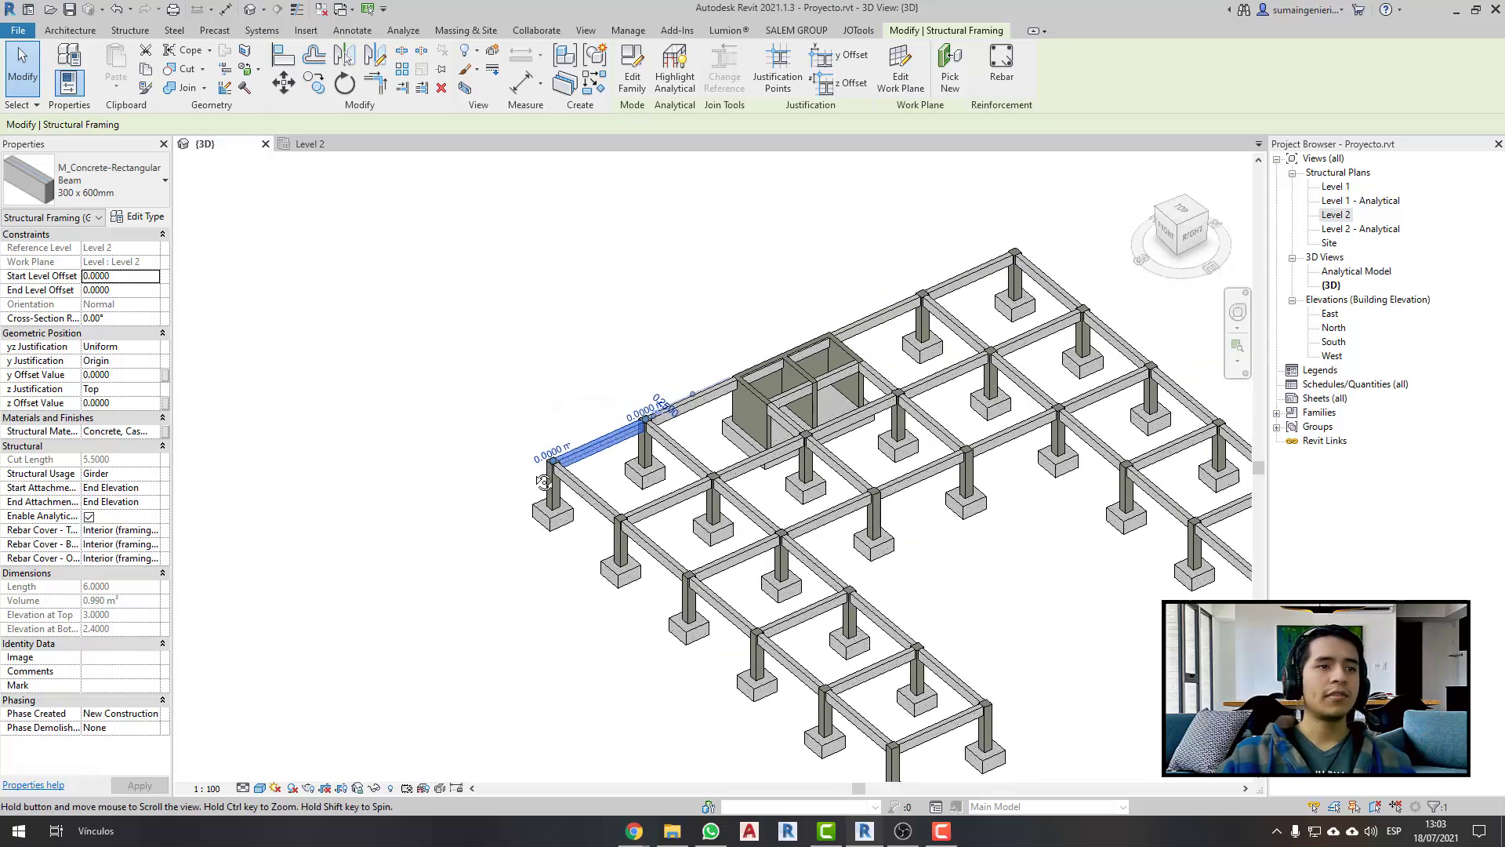
pyautogui.keyDown('shift'); pyautogui.moveTo(589, 439); pyautogui.dragTo(648, 479, button='middle'); pyautogui.keyUp('shift')
pyautogui.click(648, 479)
pyautogui.moveTo(579, 277); pyautogui.dragTo(816, 525)
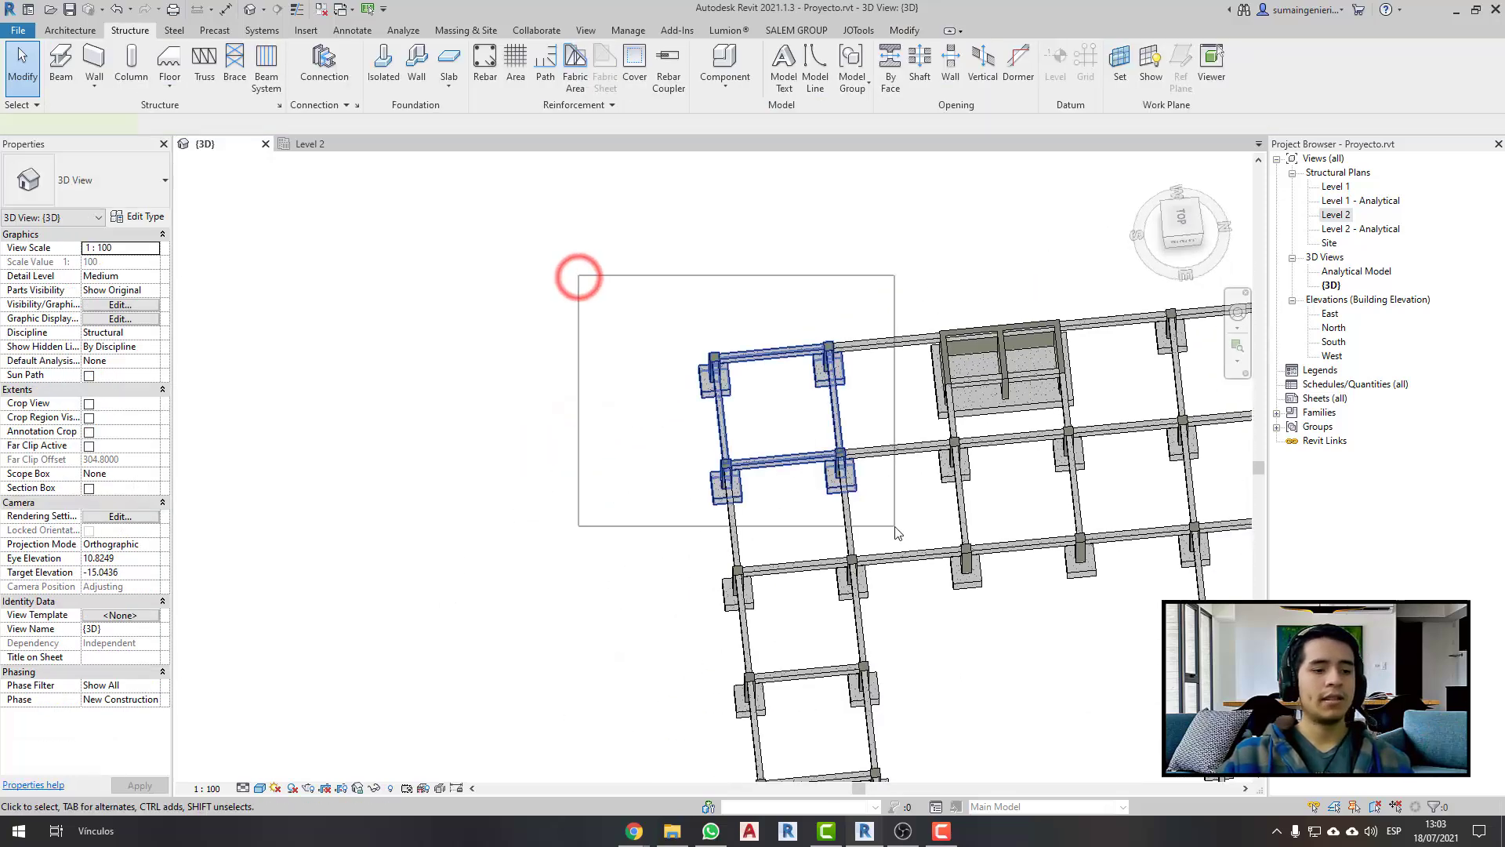
pyautogui.press('b')
pyautogui.press('x')
# - Stretch the section box's top and bottom grips, then temporarily hide the box with HH
pyautogui.keyDown('shift'); pyautogui.moveTo(761, 589); pyautogui.dragTo(886, 396, button='middle'); pyautogui.keyUp('shift')
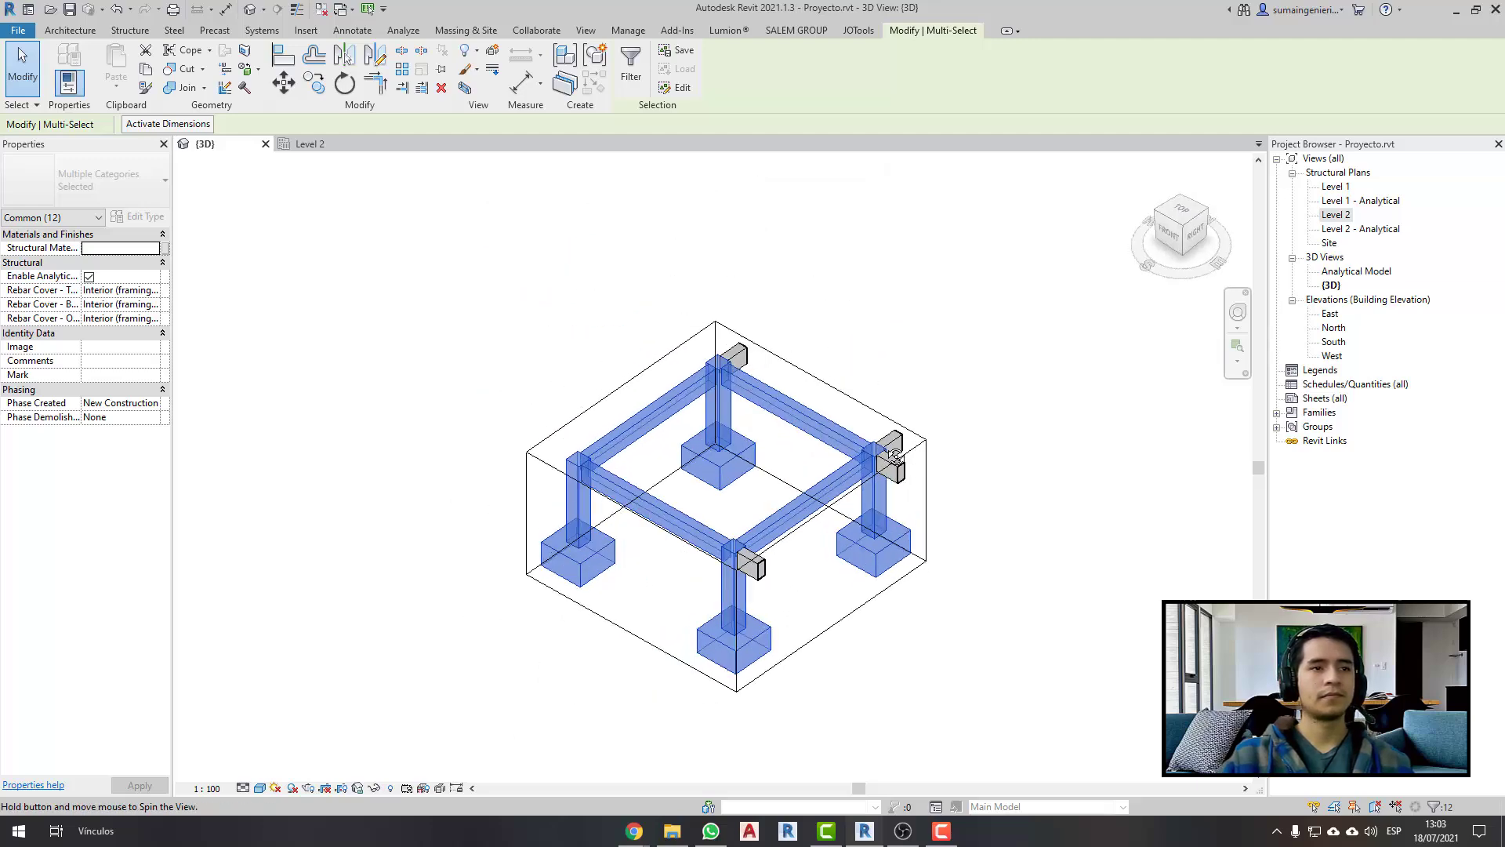
pyautogui.press('Escape')
pyautogui.click(860, 400)
pyautogui.moveTo(725, 574); pyautogui.dragTo(725, 578)
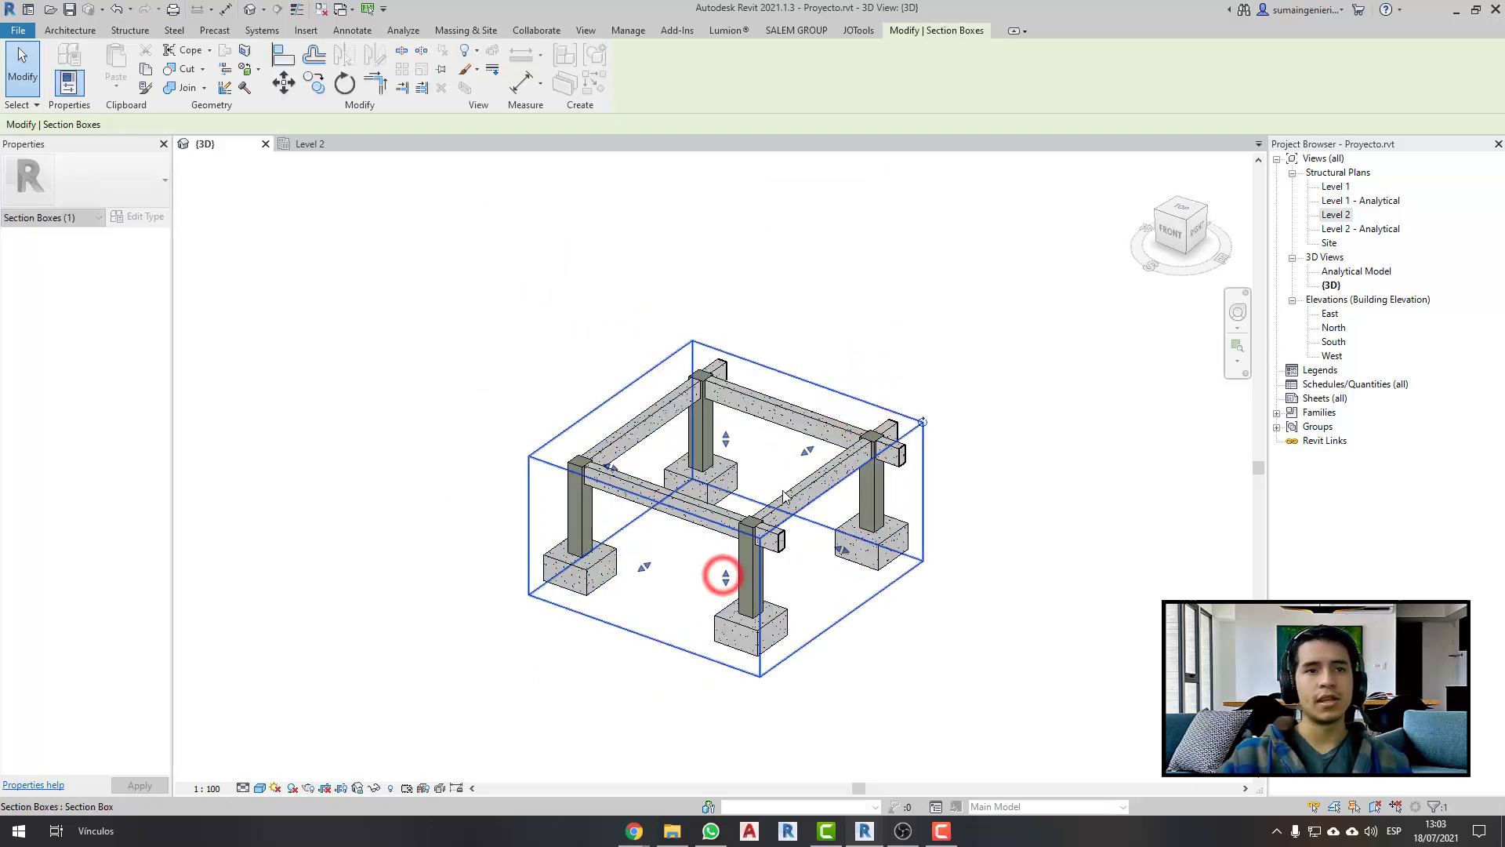
pyautogui.moveTo(725, 438); pyautogui.dragTo(726, 415)
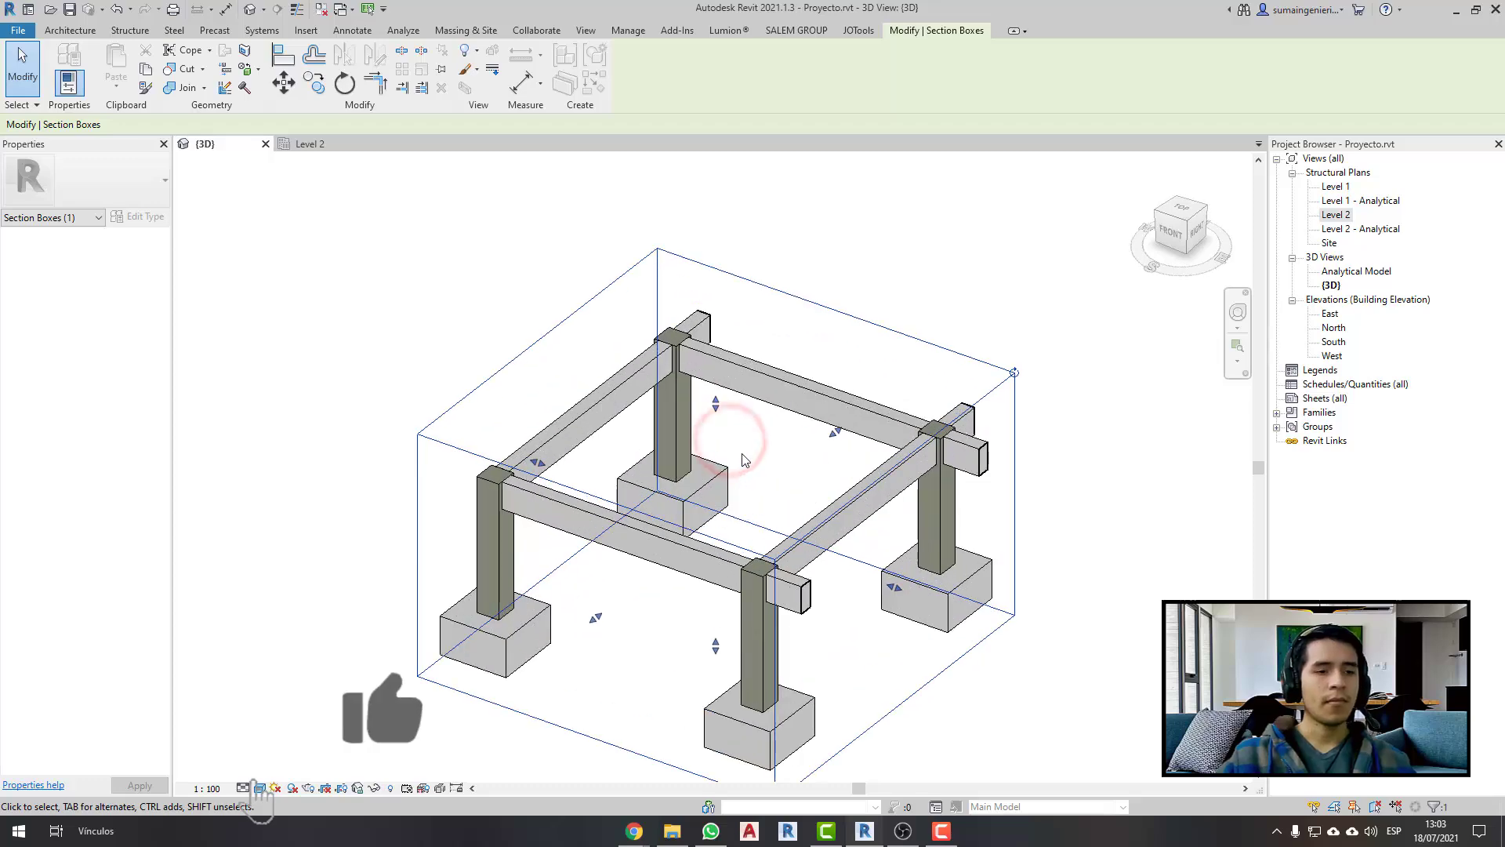
pyautogui.press('h')
pyautogui.press('h')
pyautogui.moveTo(760, 450)
pyautogui.keyDown('shift'); pyautogui.mouseDown(button='middle')
pyautogui.moveTo(551, 527)
pyautogui.moveTo(698, 580)
pyautogui.mouseUp(button='middle'); pyautogui.keyUp('shift')
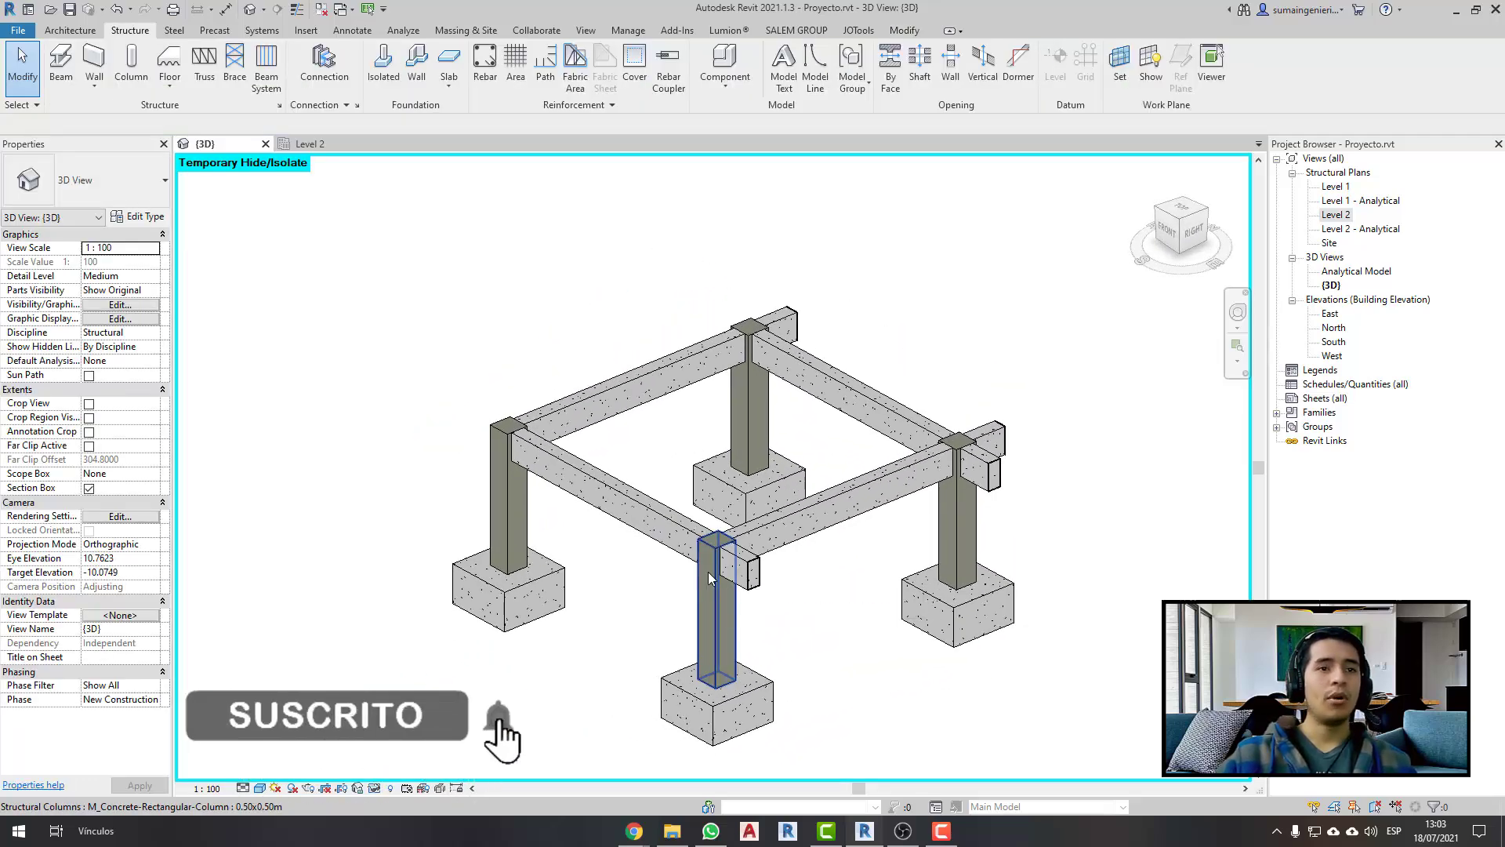
pyautogui.click(650, 394)
pyautogui.moveTo(605, 334)
pyautogui.mouseDown(button='middle')
pyautogui.moveTo(634, 346)
pyautogui.moveTo(608, 345)
pyautogui.mouseUp(button='middle')
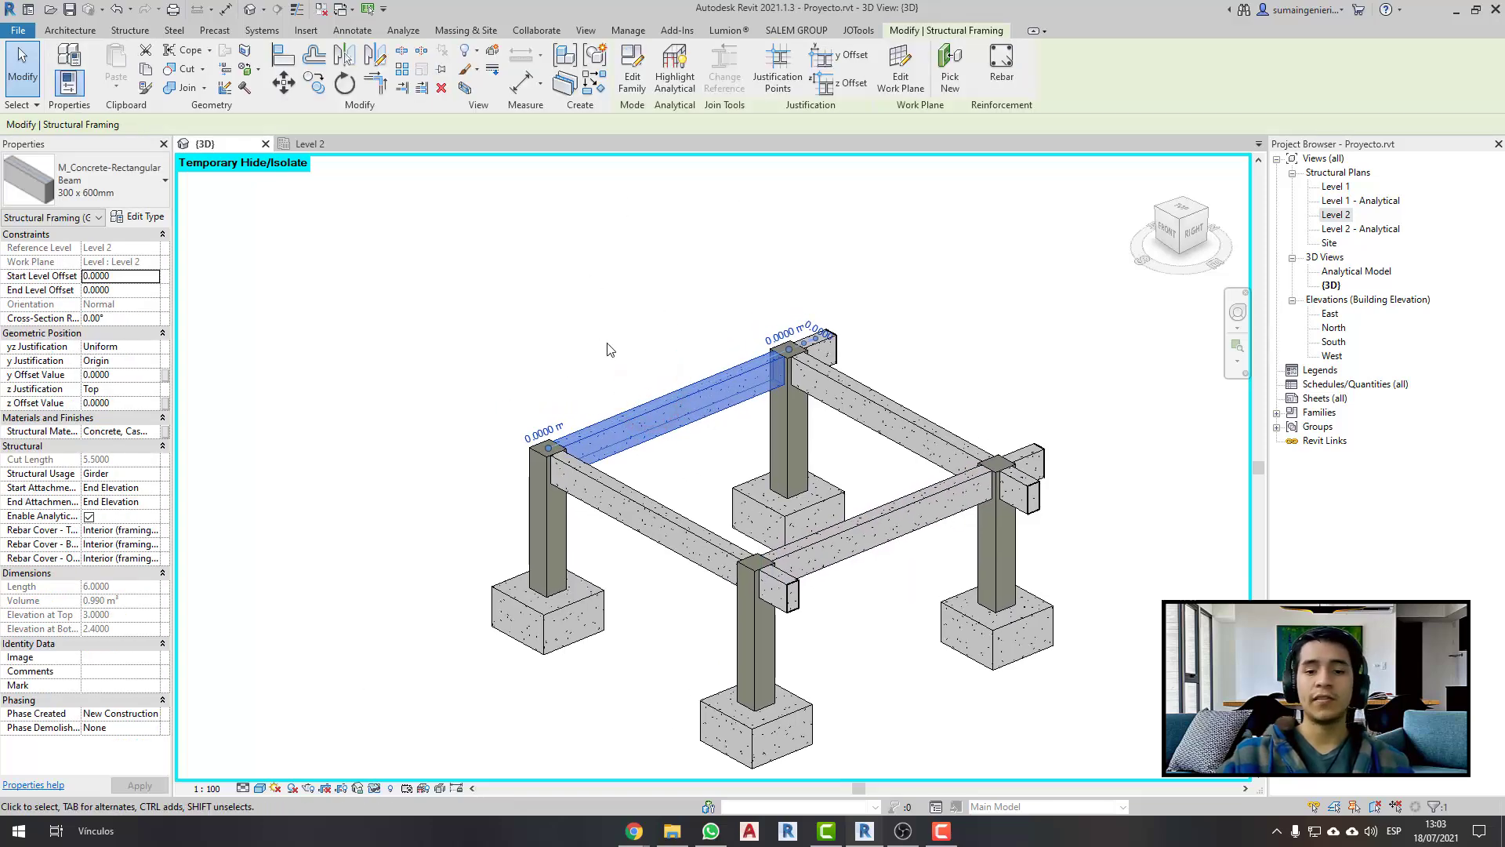
pyautogui.scroll(2, 609, 349)
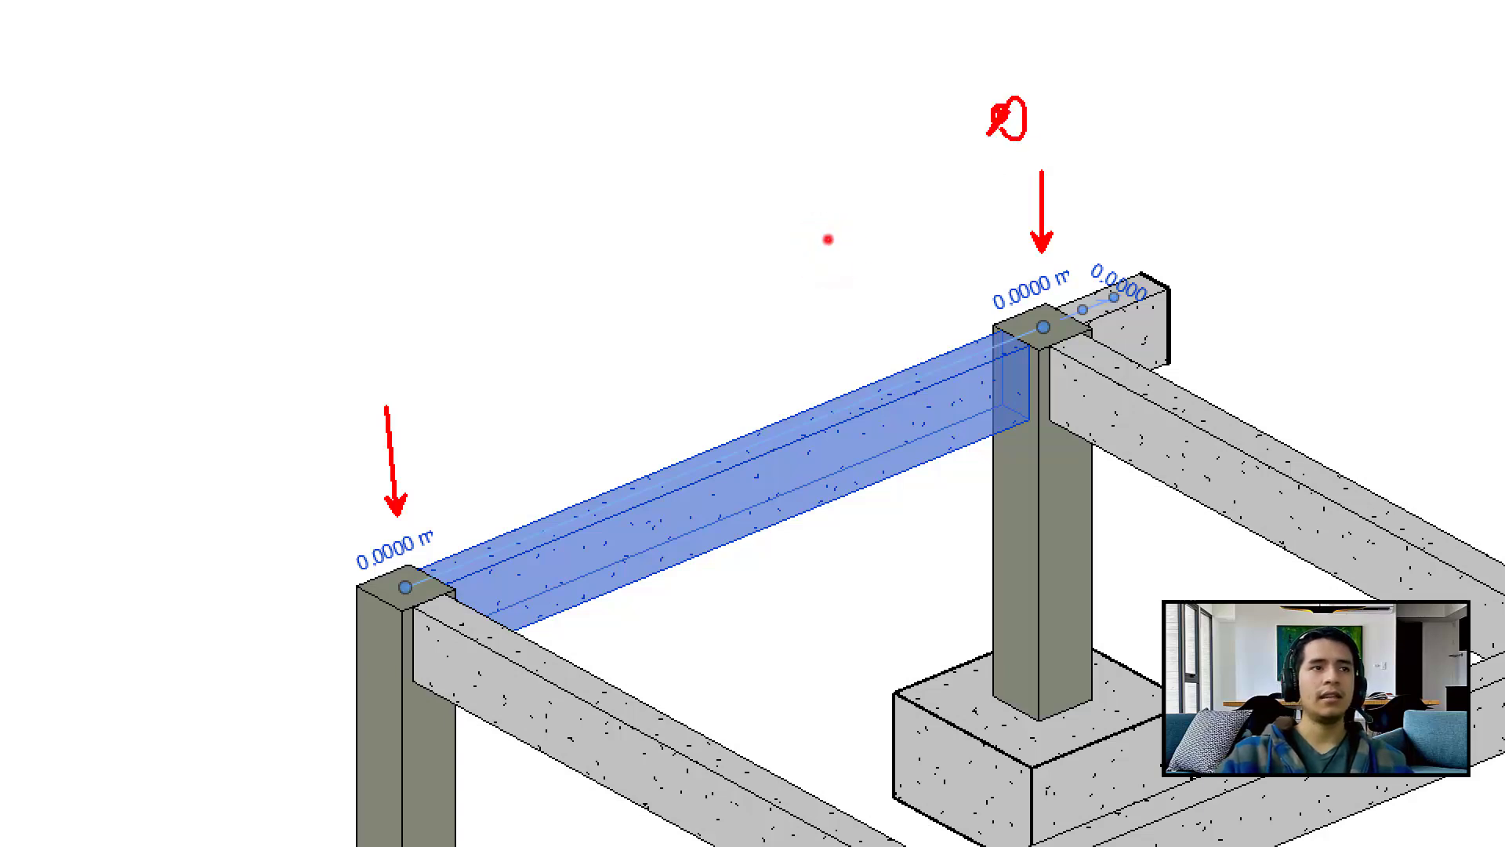
pyautogui.moveTo(999, 116)
pyautogui.mouseDown()
pyautogui.moveTo(337, 270)
pyautogui.moveTo(351, 278)
pyautogui.mouseUp()
pyautogui.moveTo(1017, 55)
pyautogui.mouseDown()
pyautogui.moveTo(1012, 75)
pyautogui.moveTo(1019, 46)
pyautogui.moveTo(1028, 77)
pyautogui.mouseUp()
pyautogui.moveTo(301, 213); pyautogui.dragTo(340, 161)
pyautogui.moveTo(303, 187); pyautogui.dragTo(323, 185)
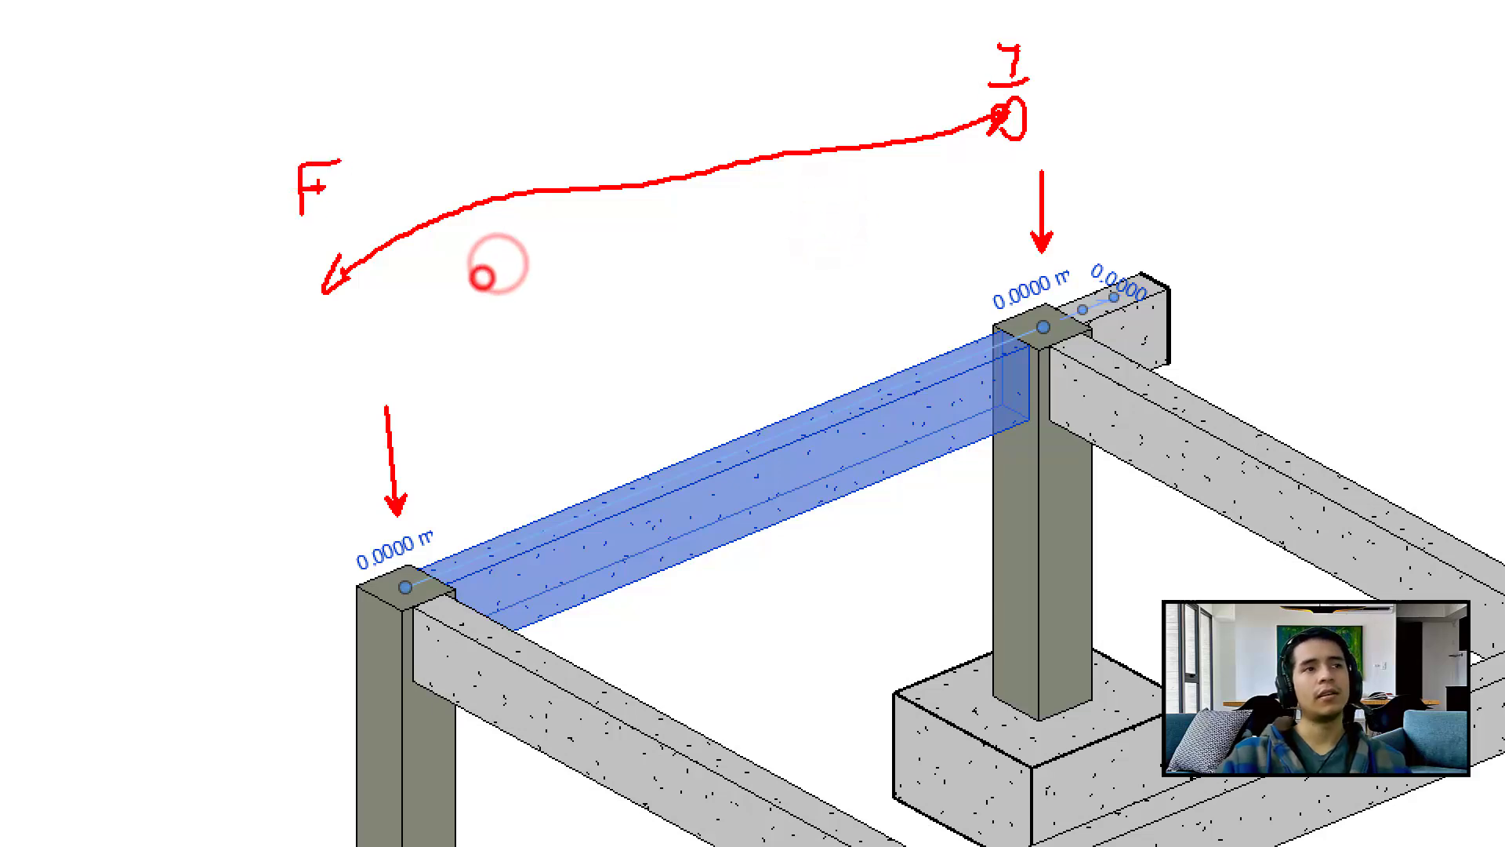
pyautogui.press('Escape')
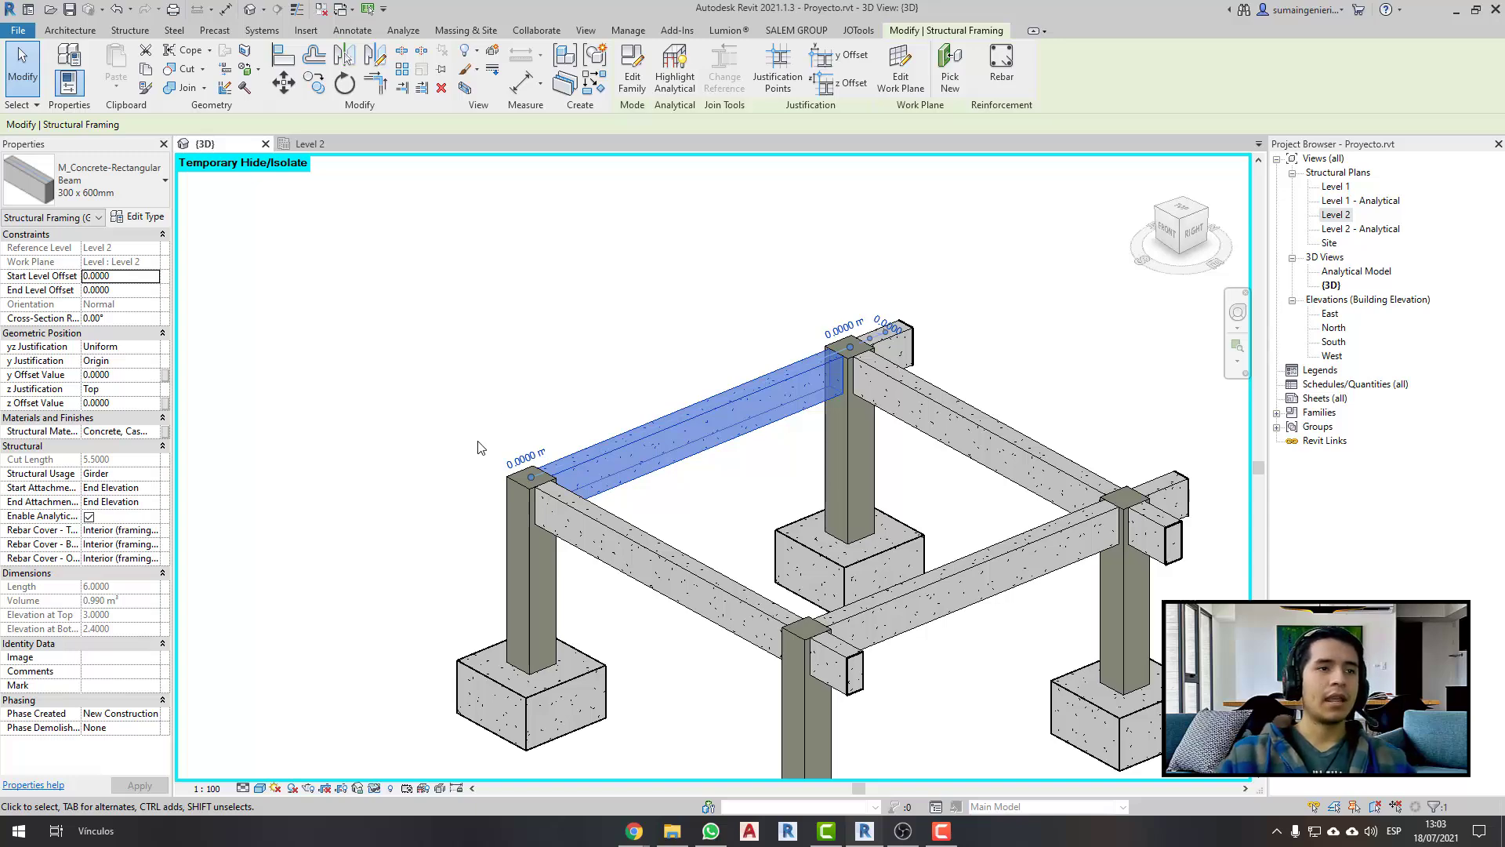
pyautogui.hotkey('ctrl', '1')
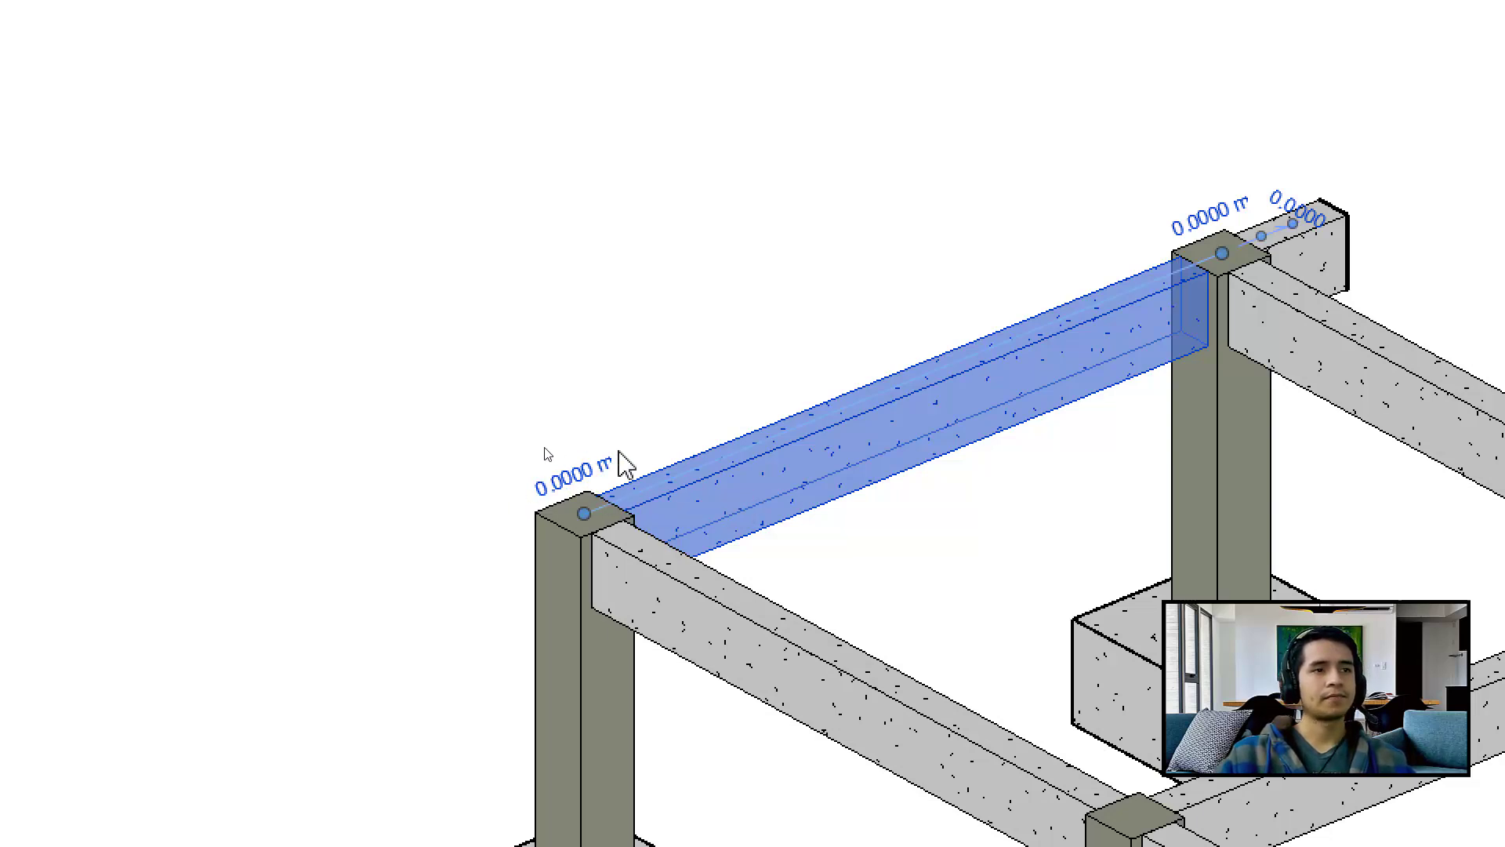
pyautogui.click(581, 475)
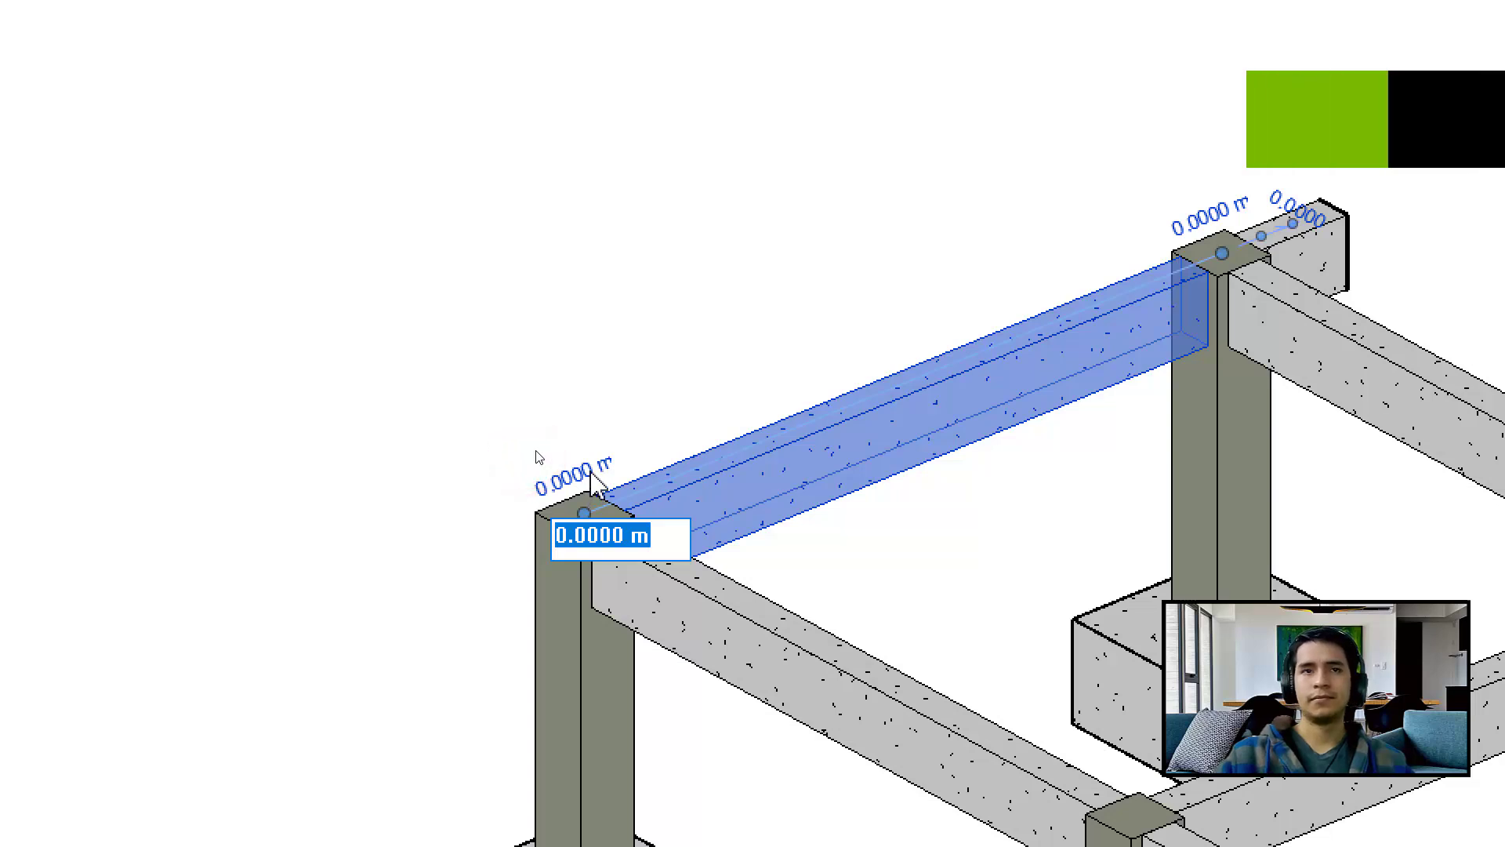
pyautogui.click(549, 439)
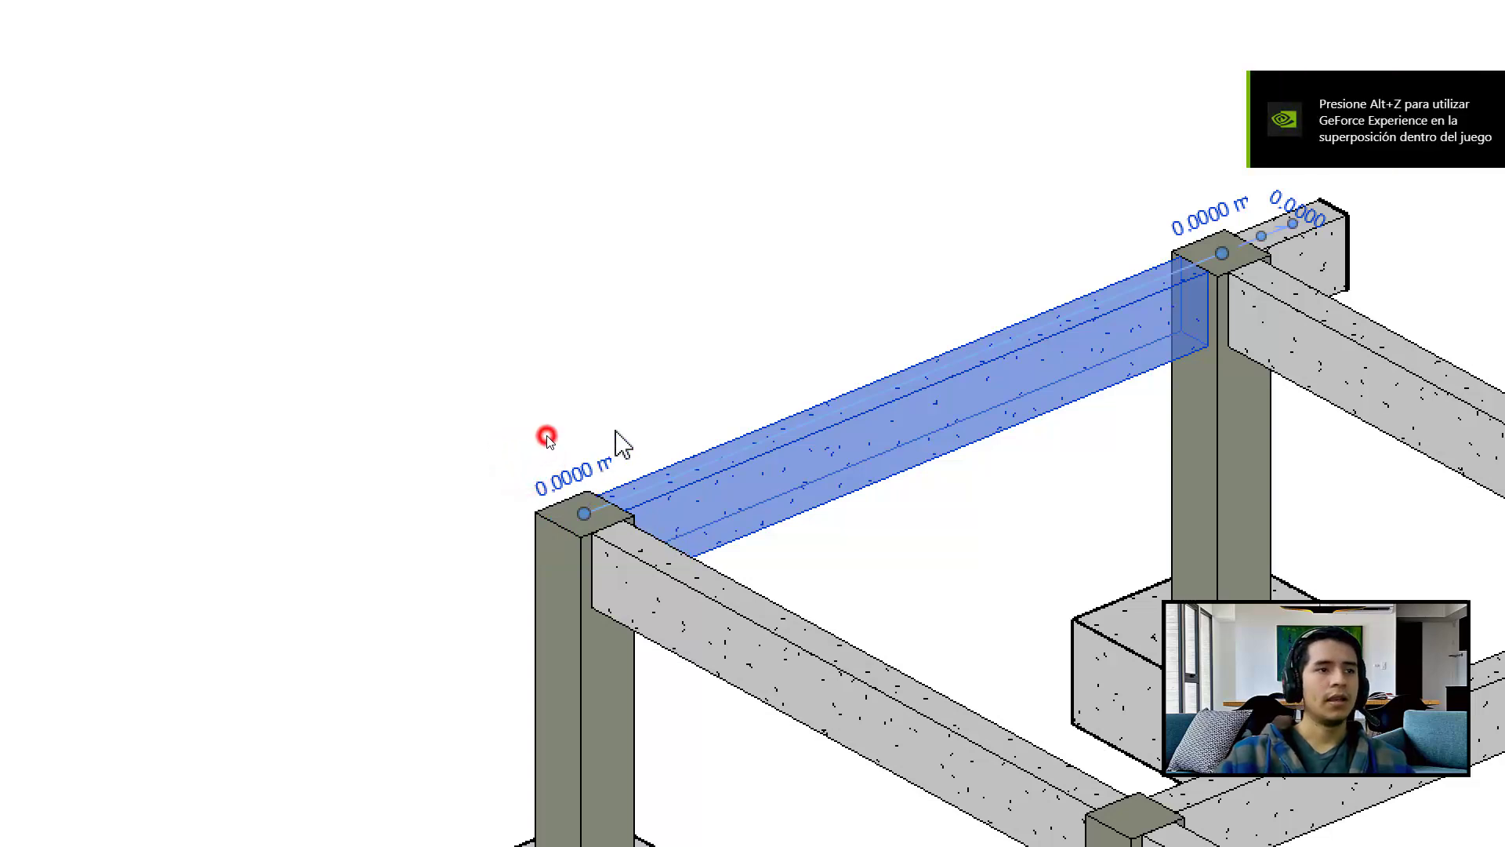
pyautogui.click(522, 460)
pyautogui.click(573, 441)
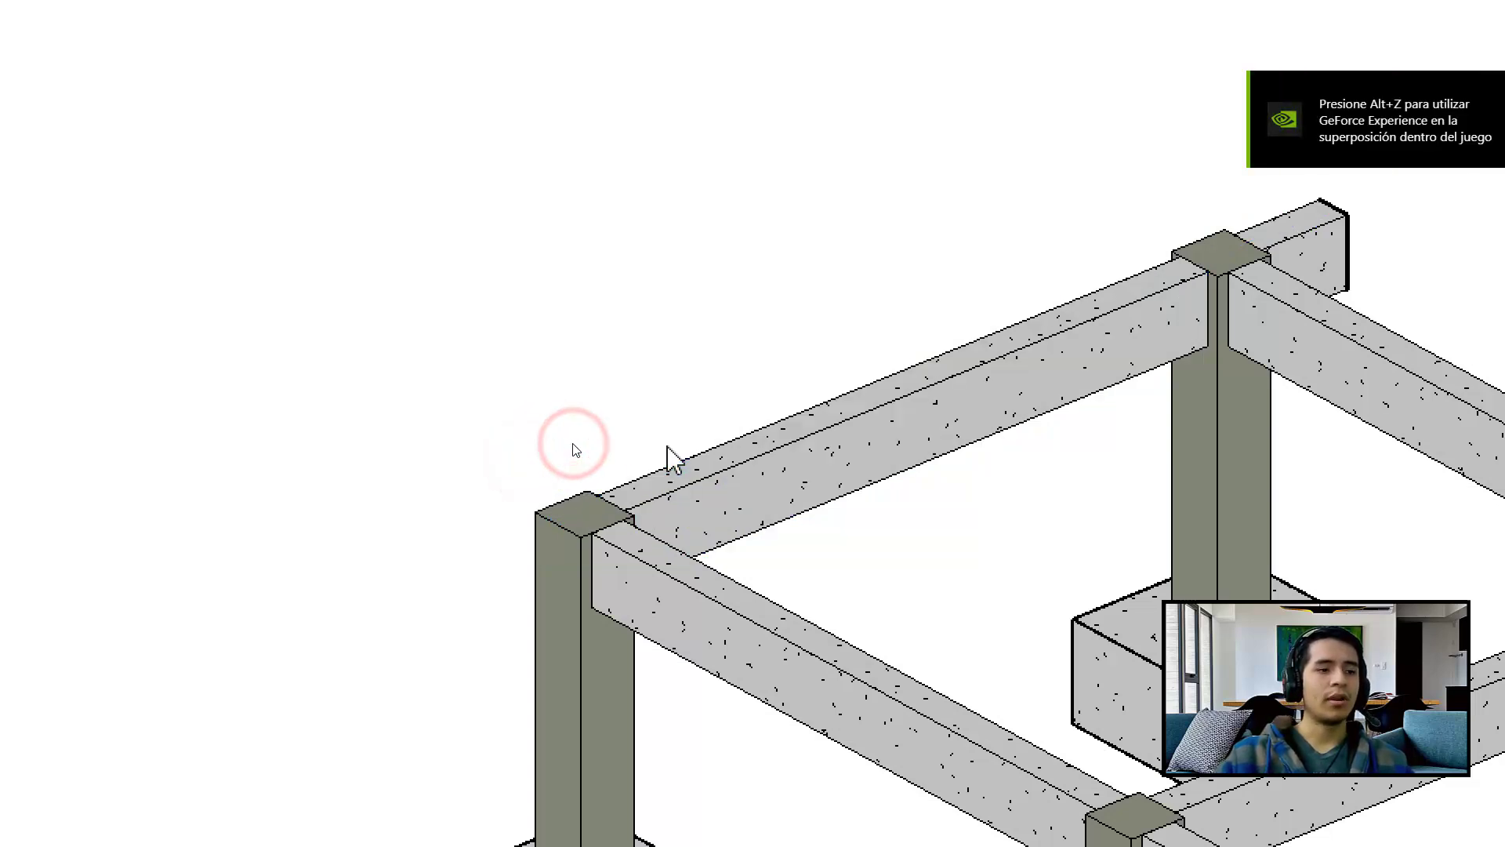
# - Select the beam between the two columns and lower its far end by 0.5 below Level 2
pyautogui.scroll(3, 612, 449)
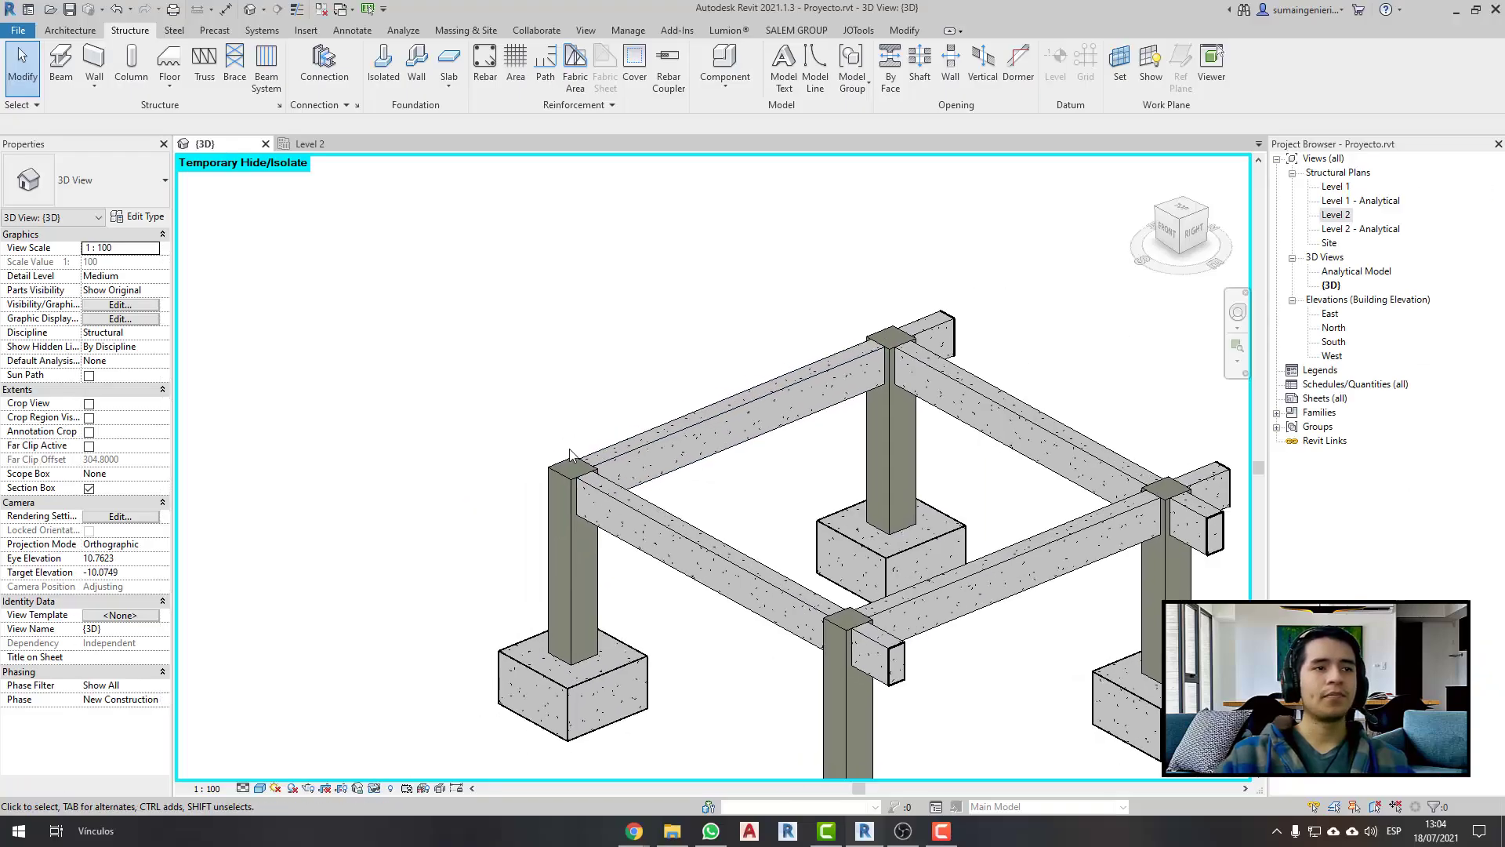
pyautogui.scroll(2, 612, 449)
pyautogui.scroll(-3, 612, 449)
pyautogui.click(520, 437)
pyautogui.moveTo(521, 436)
pyautogui.keyDown('shift'); pyautogui.mouseDown(button='middle')
pyautogui.moveTo(1008, 510)
pyautogui.moveTo(779, 446)
pyautogui.moveTo(774, 542)
pyautogui.moveTo(693, 563)
pyautogui.mouseUp(button='middle'); pyautogui.keyUp('shift')
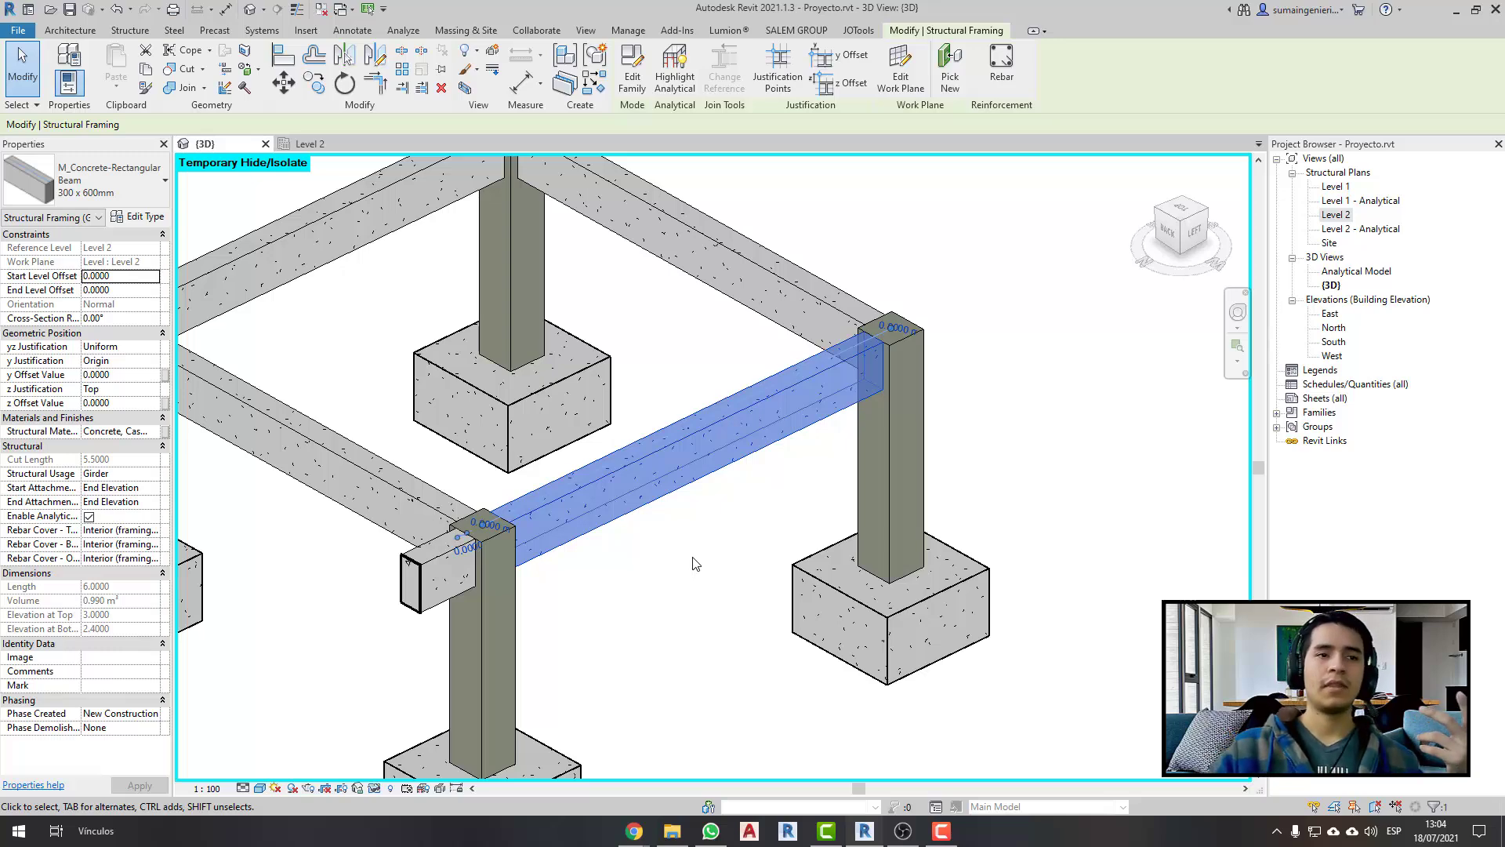
pyautogui.moveTo(753, 562); pyautogui.dragTo(799, 562, button='middle')
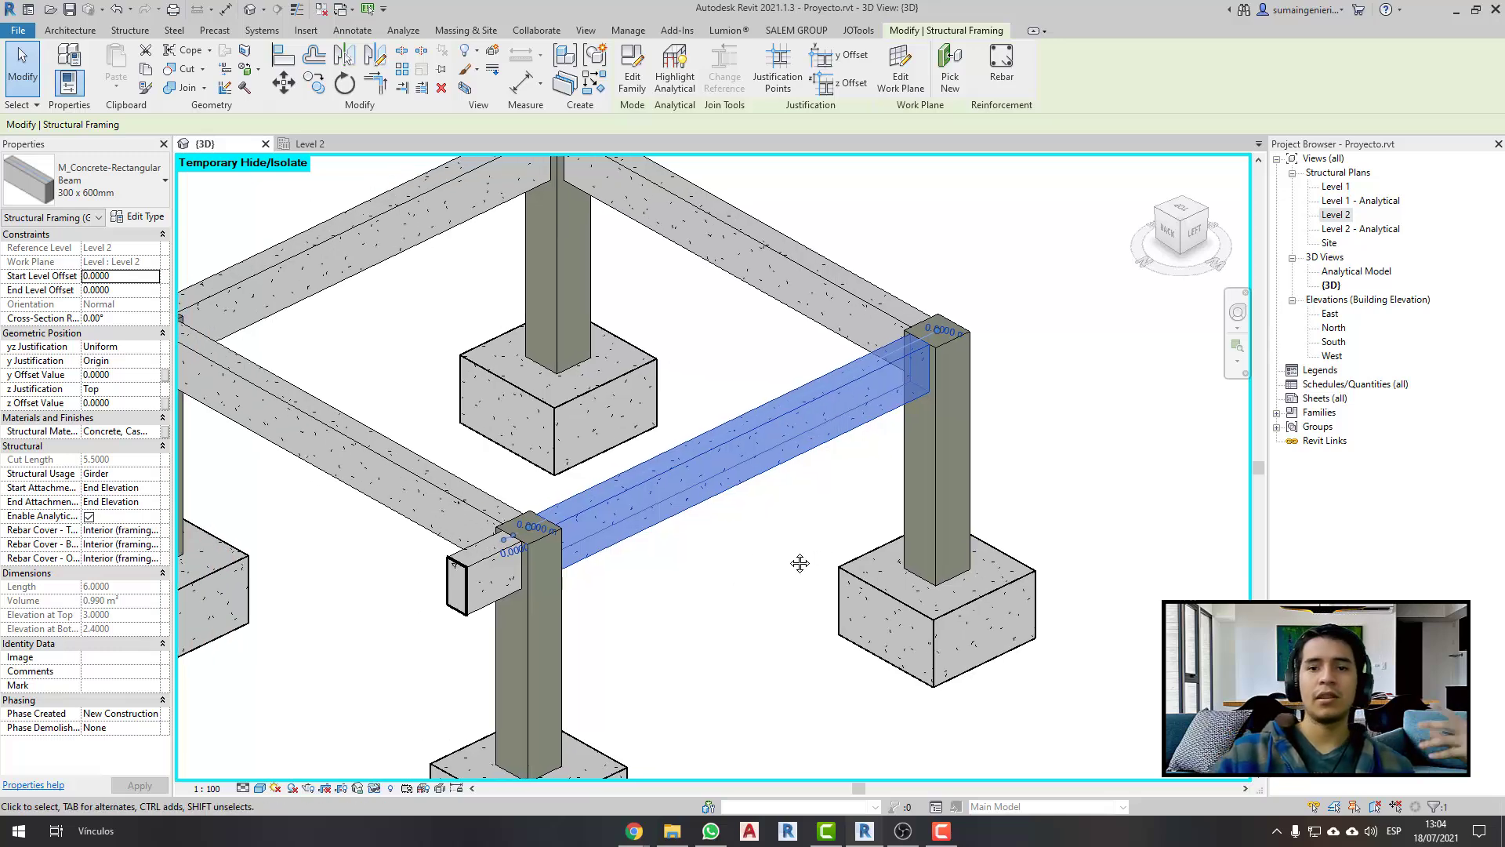
pyautogui.scroll(2, 800, 563)
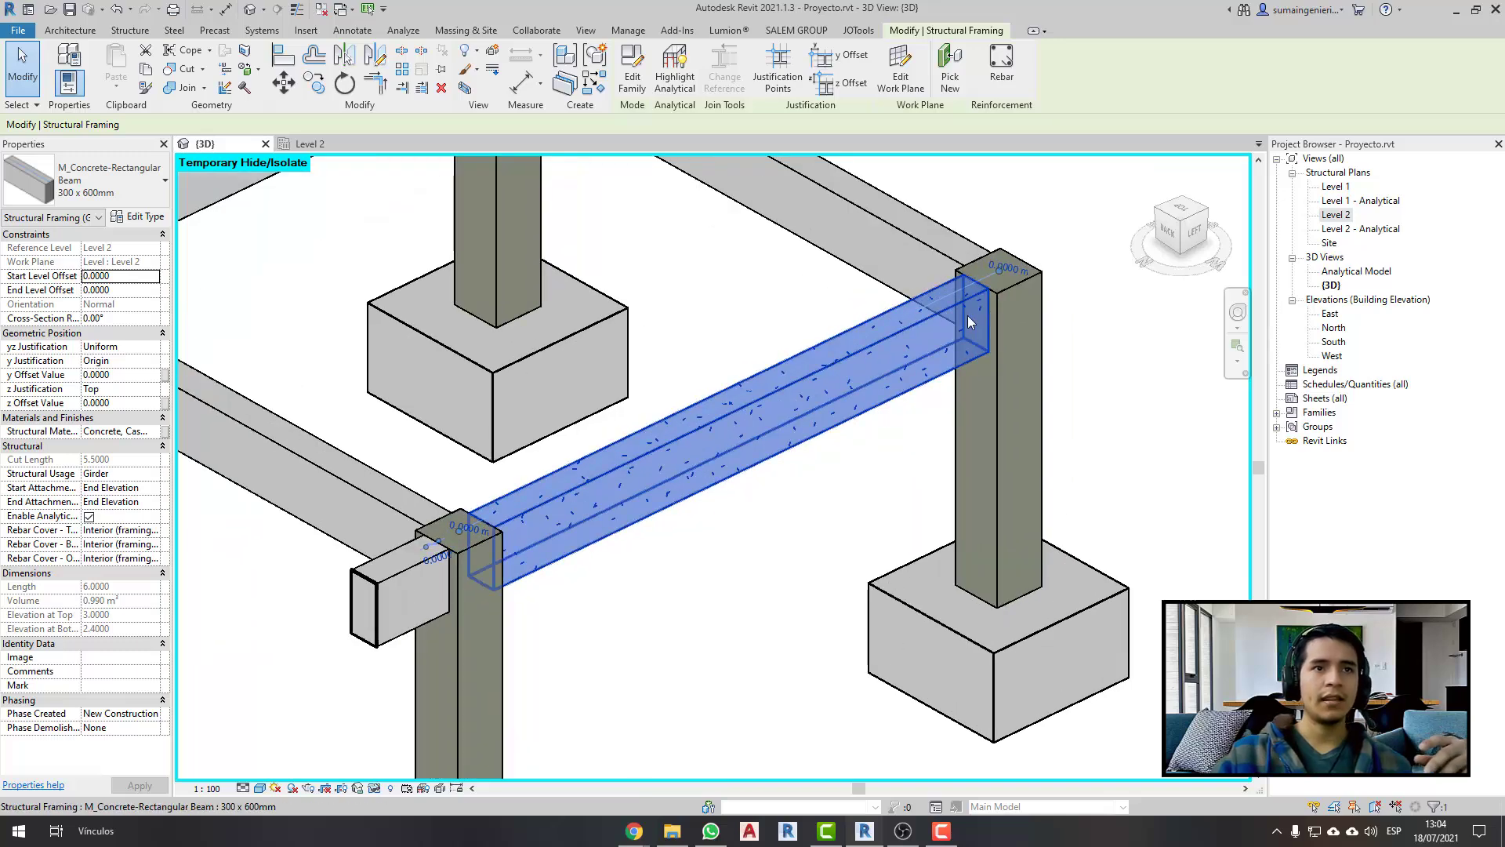
pyautogui.click(1014, 279)
pyautogui.write('-.5')
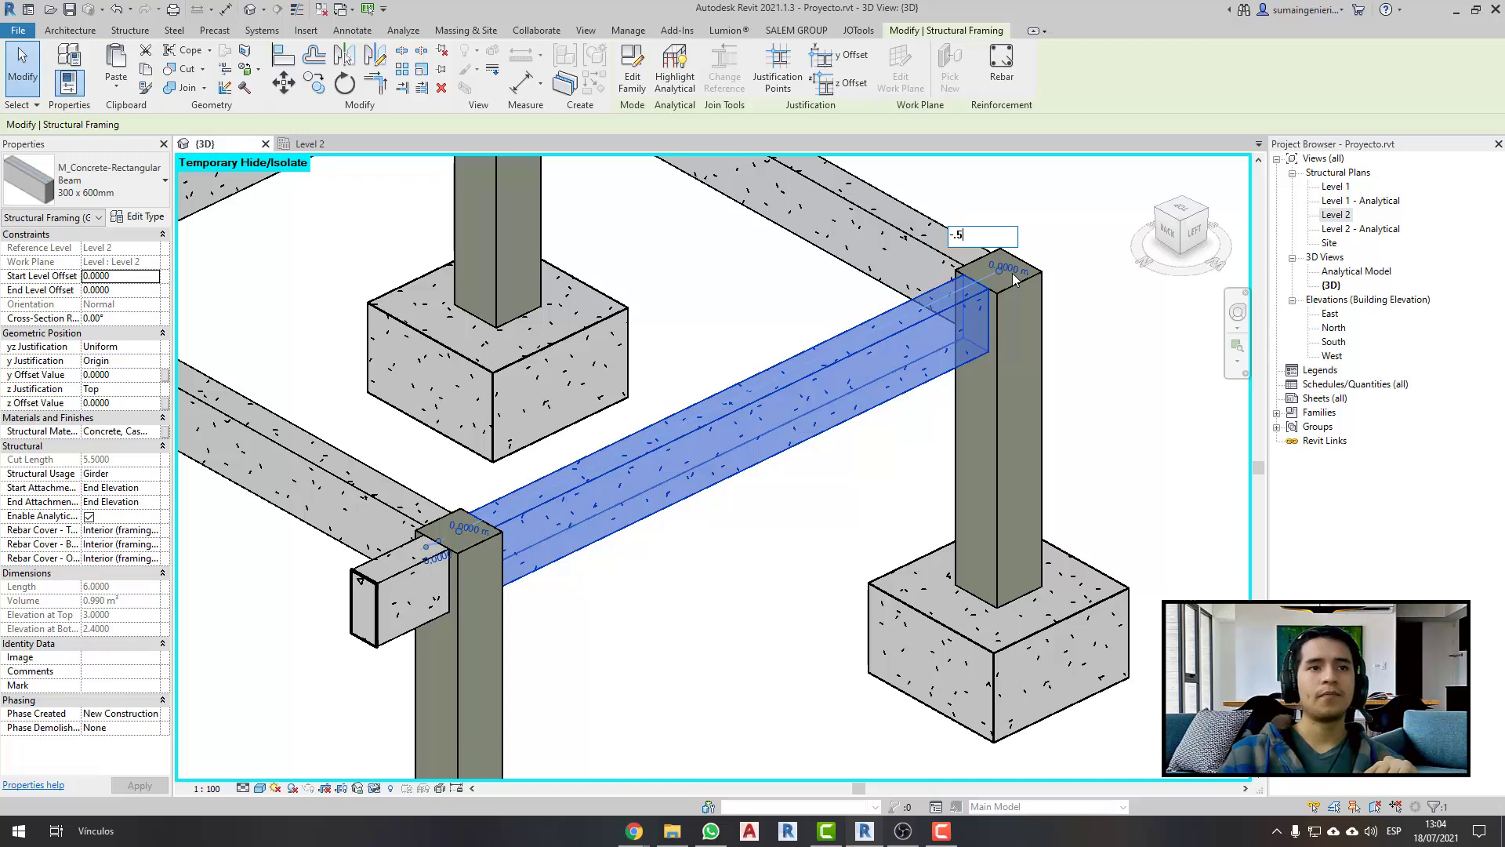
pyautogui.press('Return')
# - Inspect the lowered end, then raise the beam's other end 0.5 above Level 2
pyautogui.moveTo(887, 468)
pyautogui.keyDown('shift'); pyautogui.mouseDown(button='middle')
pyautogui.moveTo(867, 634)
pyautogui.moveTo(800, 635)
pyautogui.moveTo(725, 561)
pyautogui.moveTo(702, 474)
pyautogui.moveTo(780, 538)
pyautogui.moveTo(772, 588)
pyautogui.mouseUp(button='middle'); pyautogui.keyUp('shift')
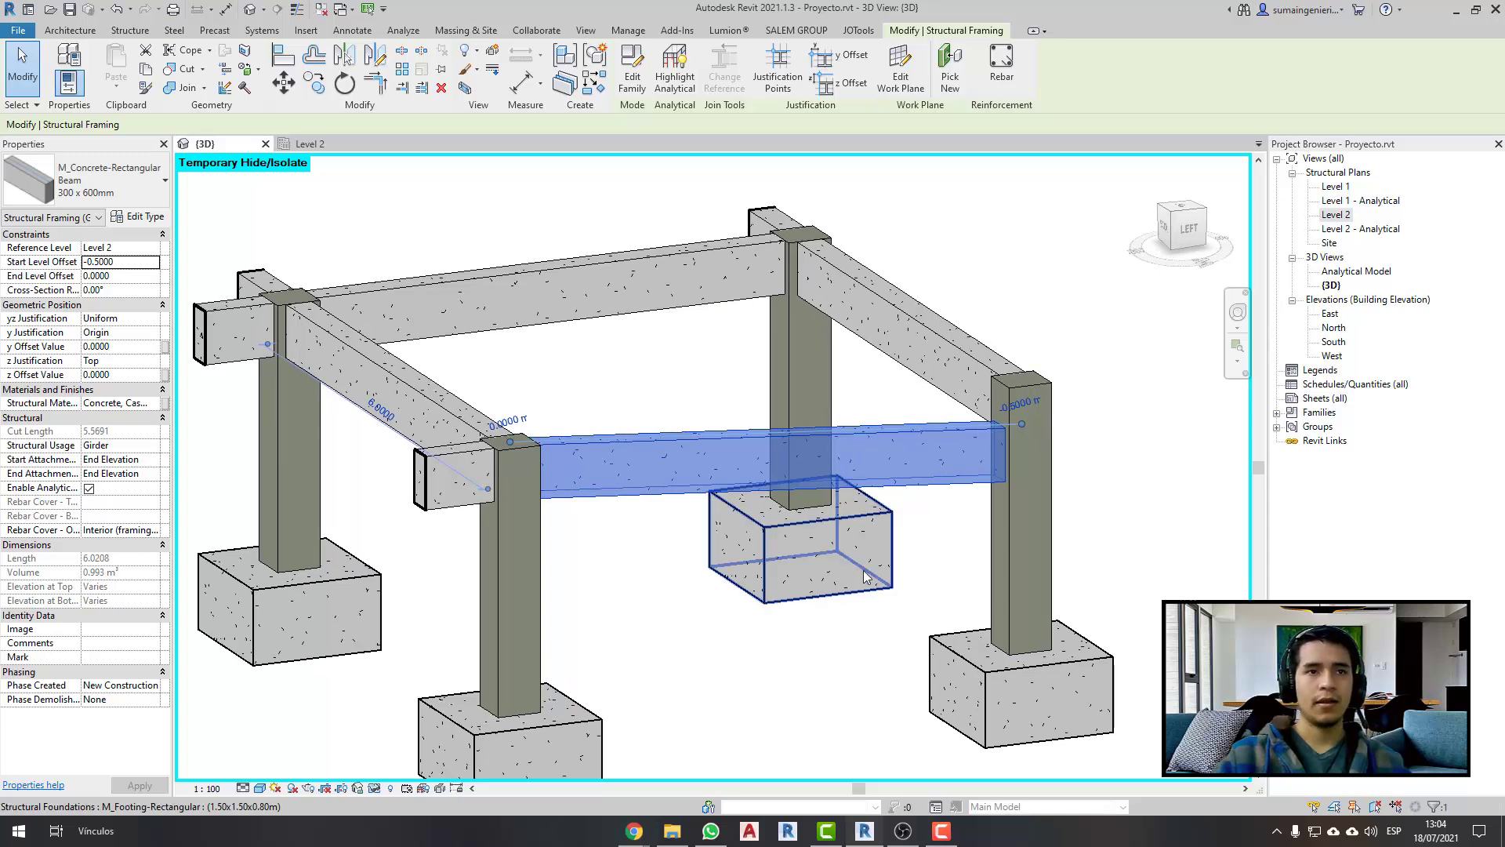
pyautogui.scroll(2, 938, 527)
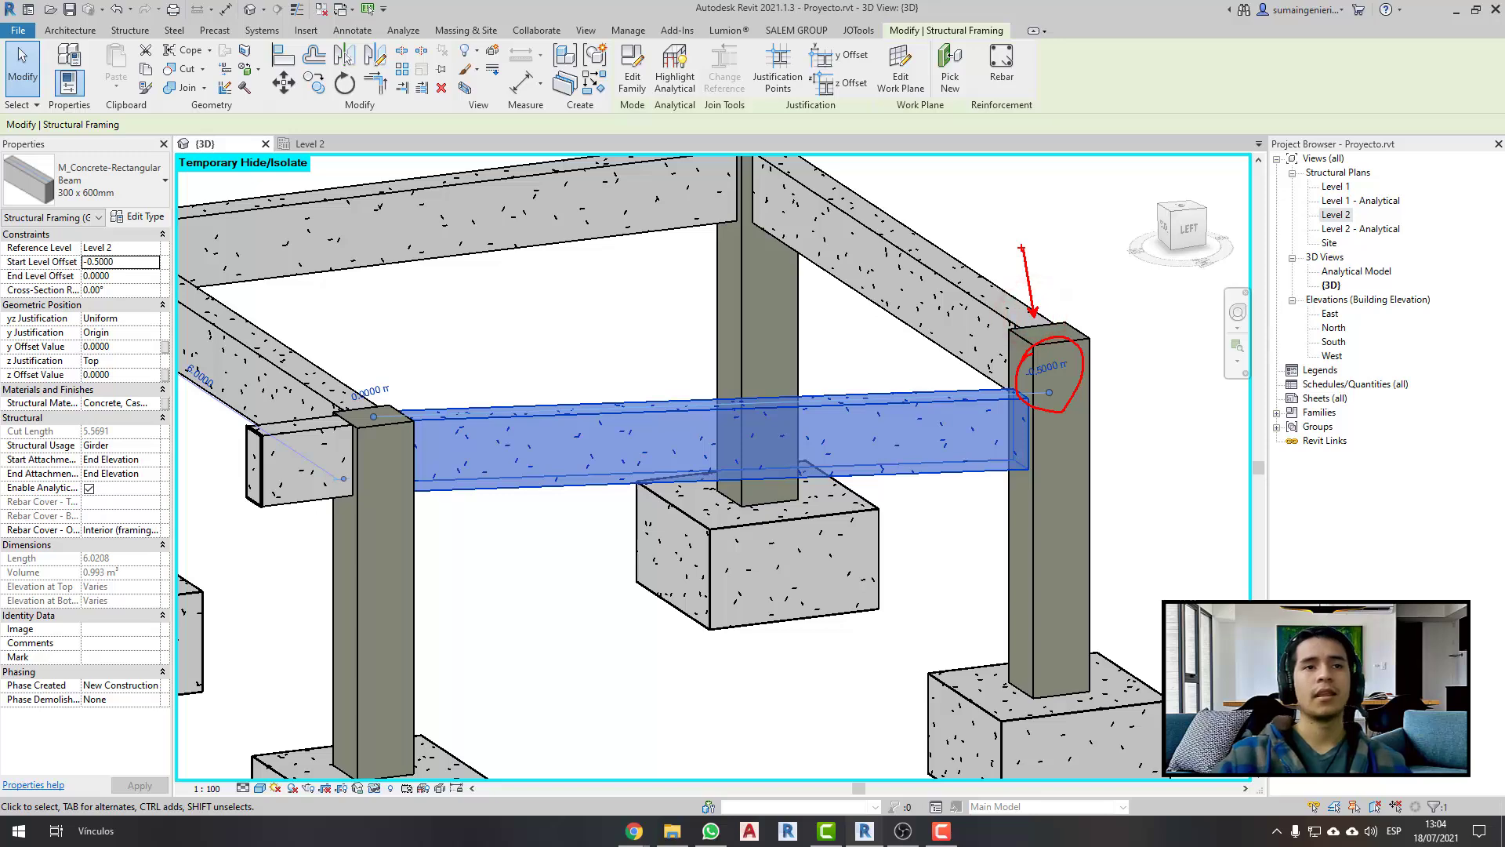
pyautogui.moveTo(1092, 389); pyautogui.dragTo(1139, 426, button='middle')
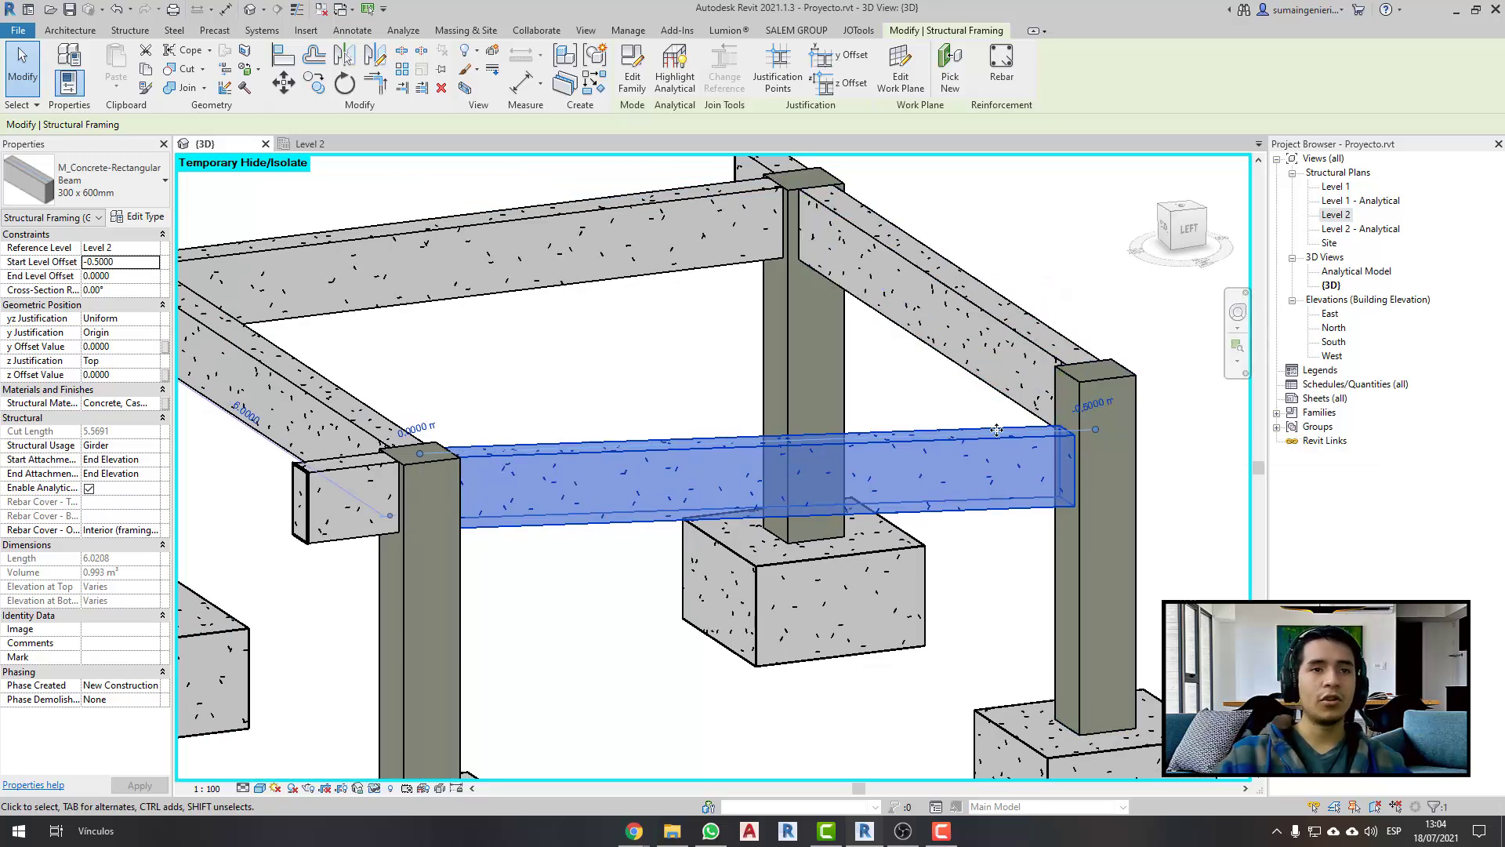
pyautogui.scroll(5, 1139, 425)
pyautogui.moveTo(1139, 426)
pyautogui.mouseDown(button='middle')
pyautogui.moveTo(986, 569)
pyautogui.moveTo(993, 580)
pyautogui.mouseUp(button='middle')
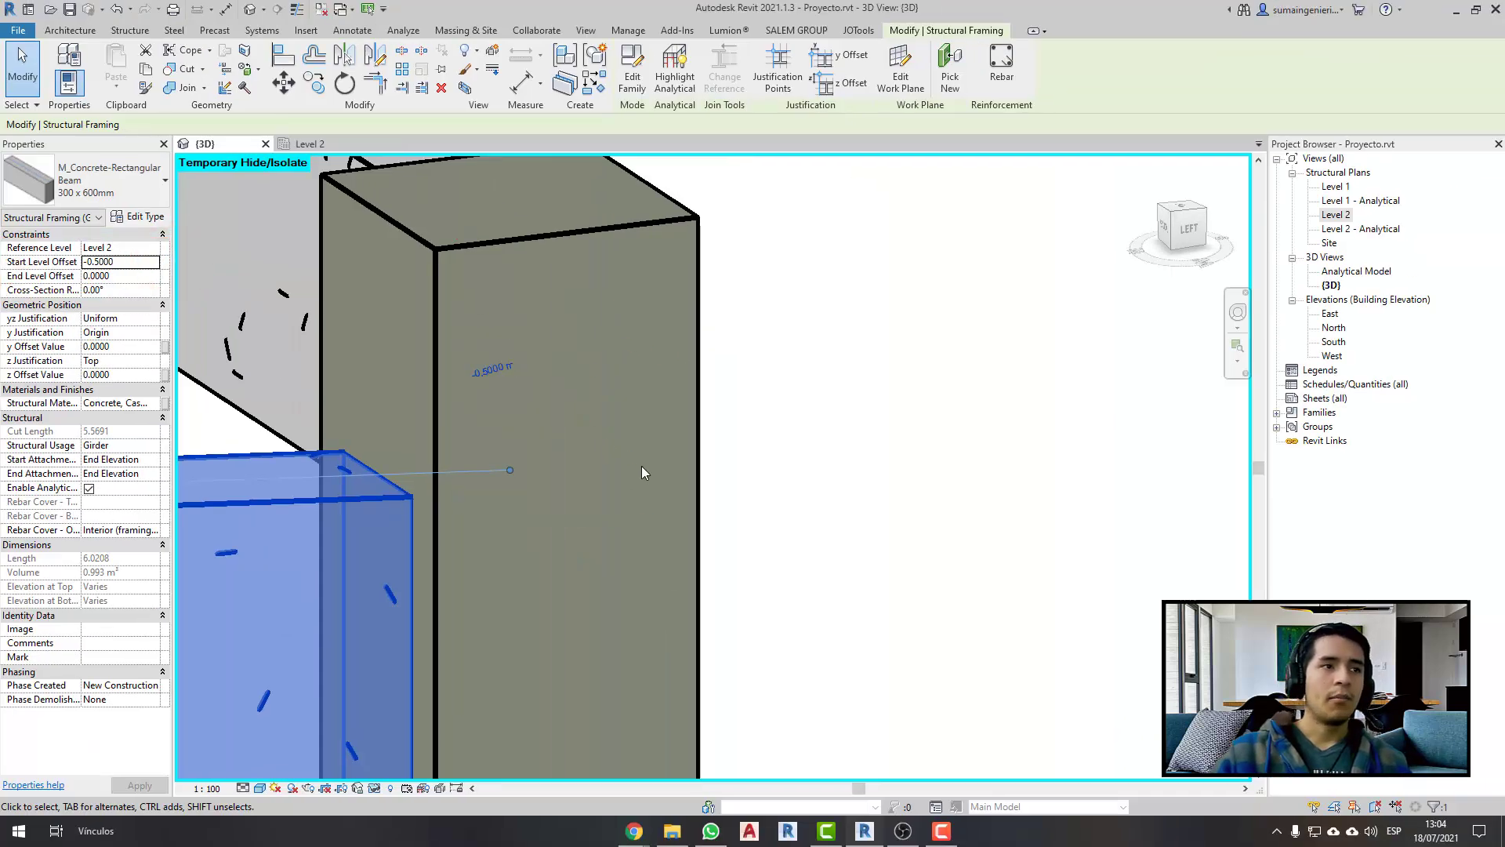
pyautogui.scroll(-8, 641, 471)
pyautogui.keyDown('shift'); pyautogui.moveTo(641, 471); pyautogui.dragTo(556, 514, button='middle'); pyautogui.keyUp('shift')
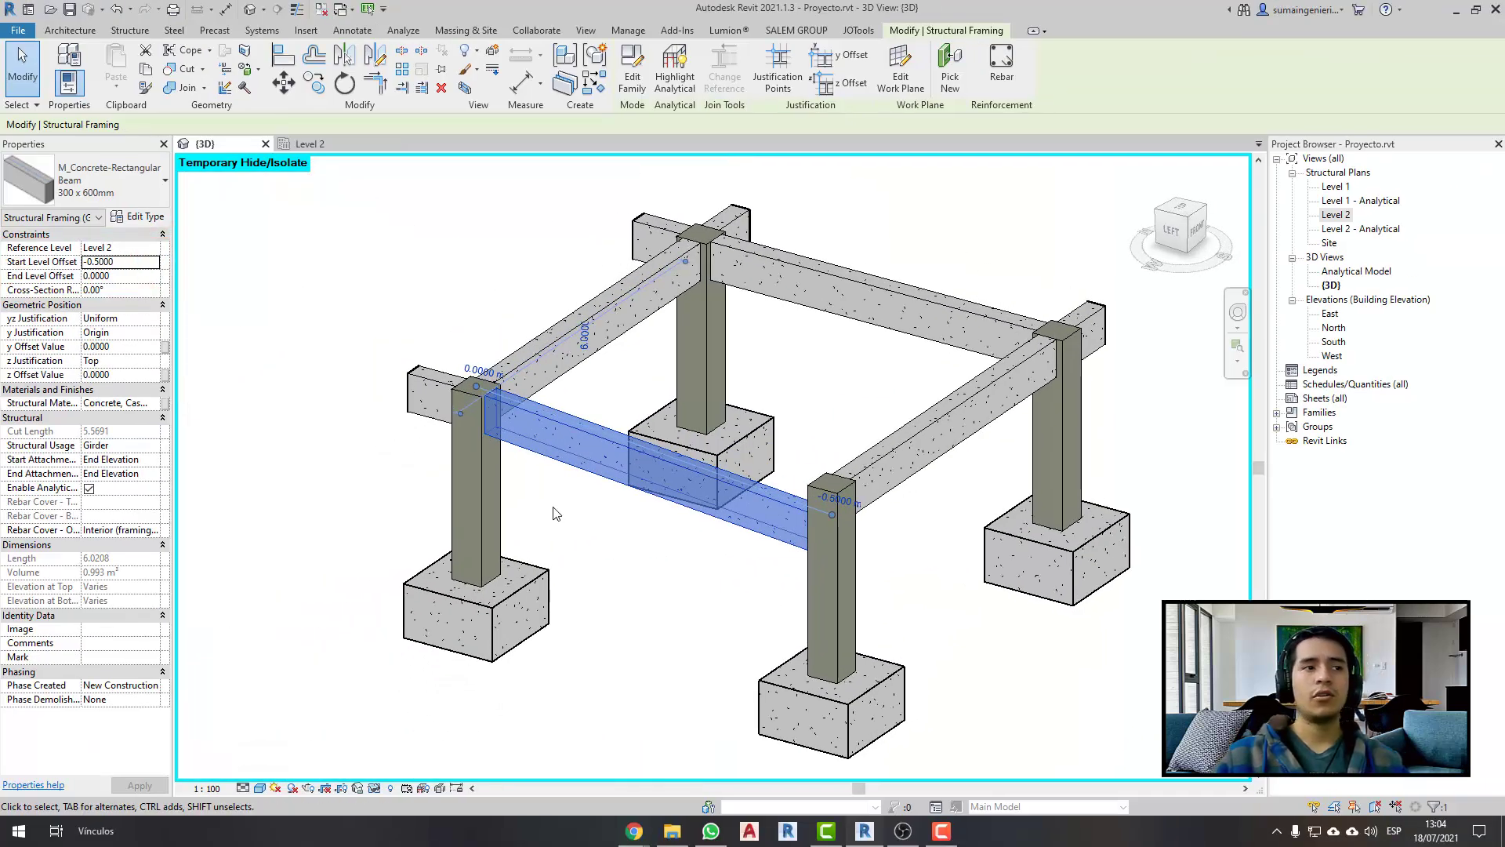
pyautogui.scroll(2, 463, 465)
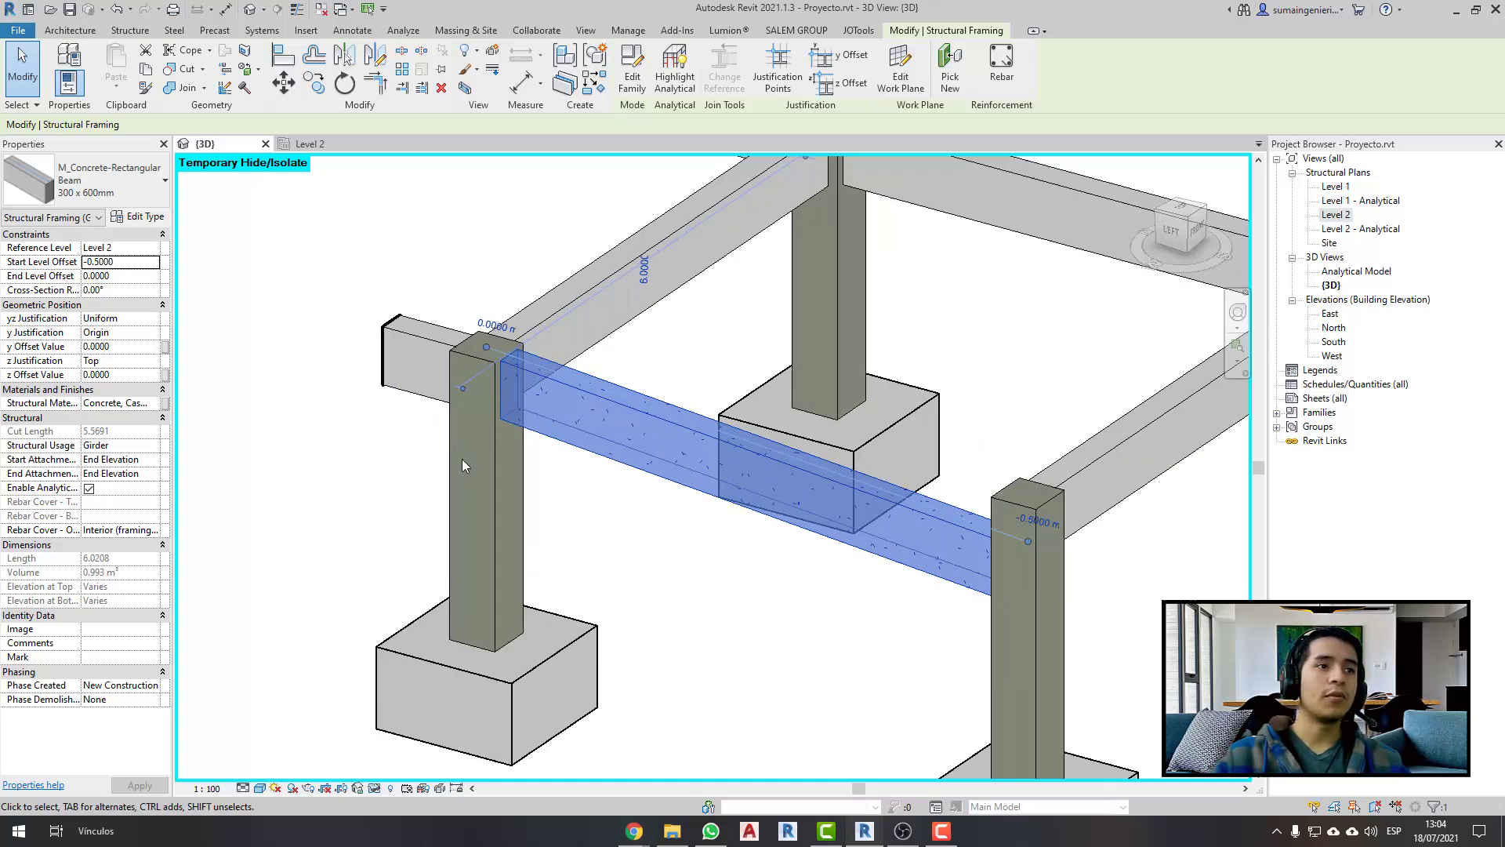
pyautogui.click(499, 326)
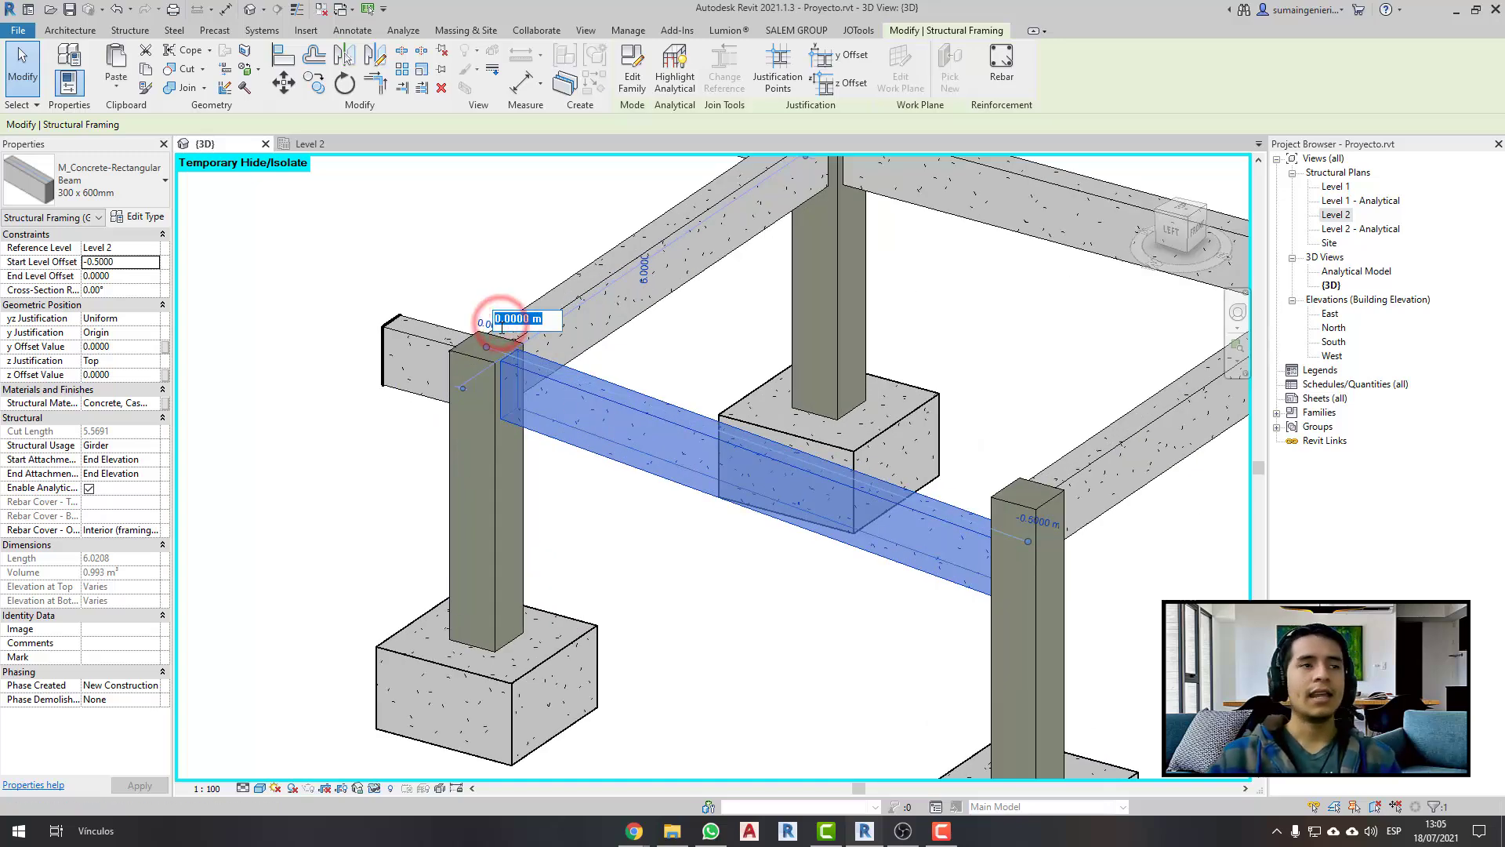
pyautogui.press('Return')
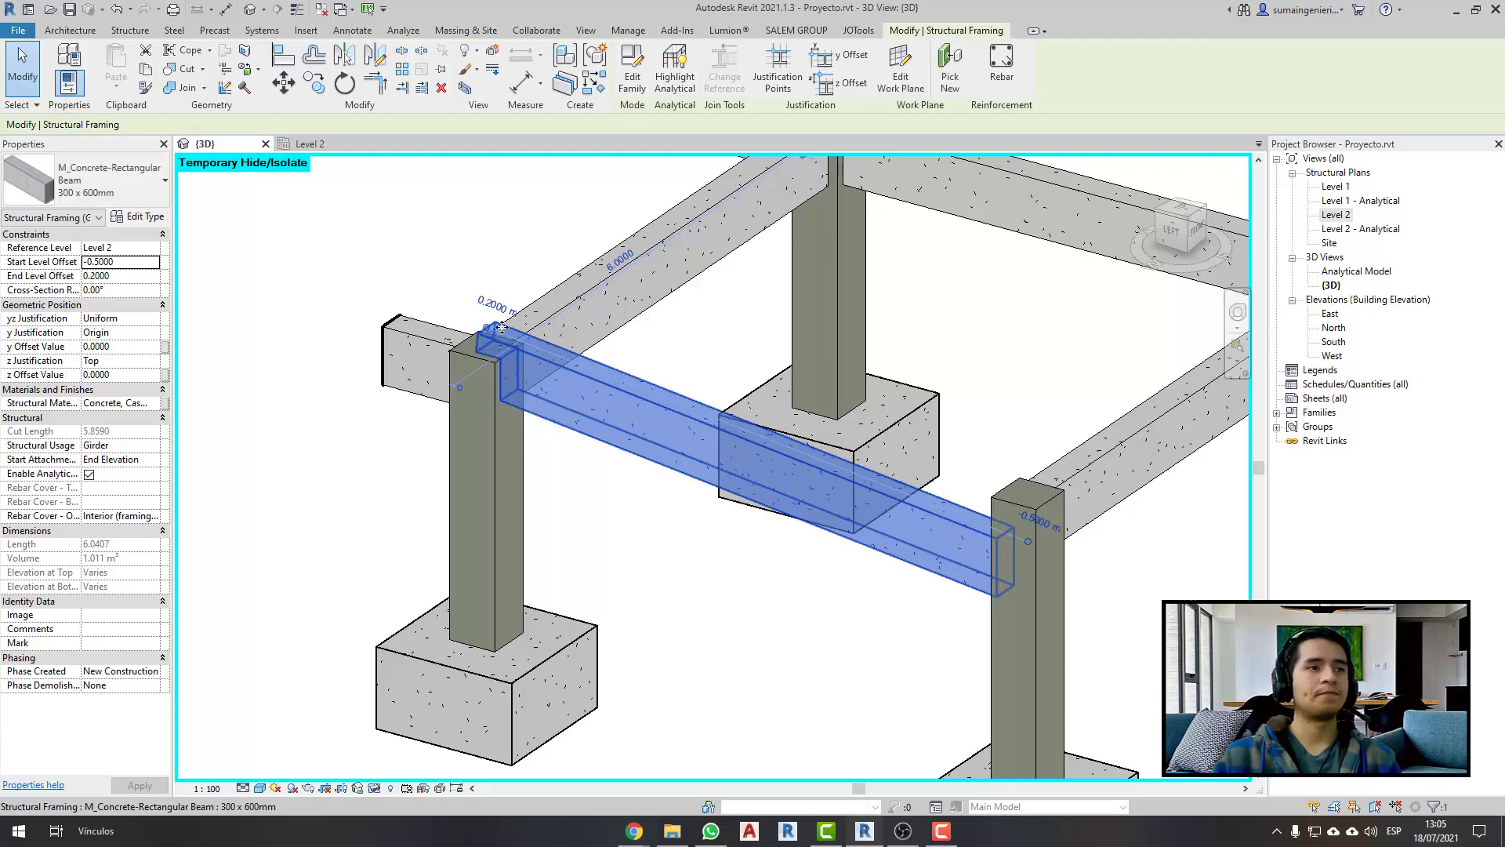
# - Orbit around the frame and reselect the sloped beam to check its slope
pyautogui.click(624, 609)
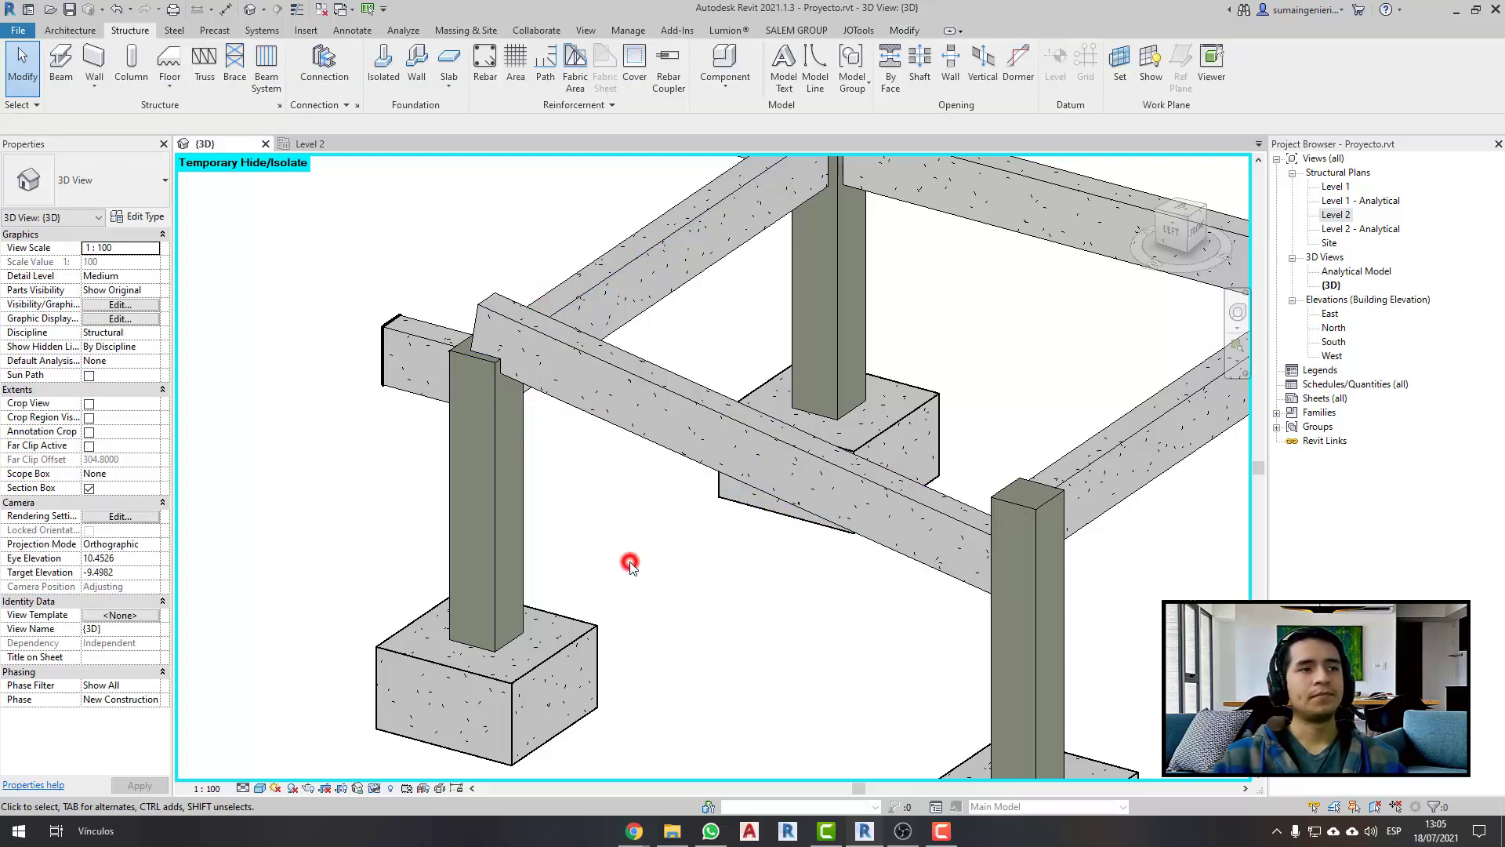
pyautogui.scroll(-3, 625, 580)
pyautogui.moveTo(625, 561)
pyautogui.keyDown('shift'); pyautogui.mouseDown(button='middle')
pyautogui.moveTo(786, 616)
pyautogui.moveTo(718, 588)
pyautogui.mouseUp(button='middle'); pyautogui.keyUp('shift')
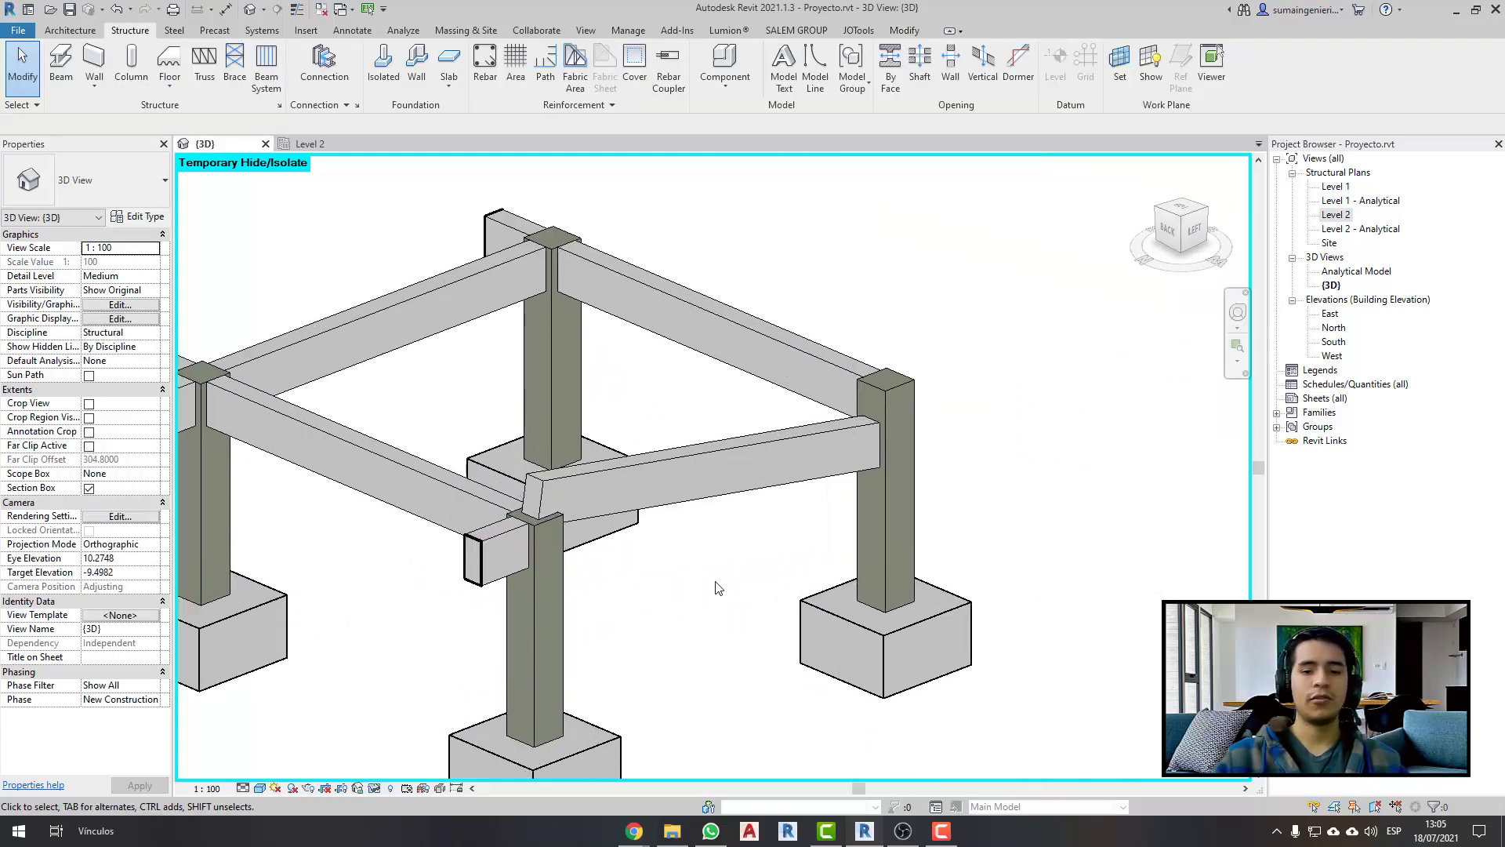
pyautogui.click(744, 487)
pyautogui.scroll(2, 716, 578)
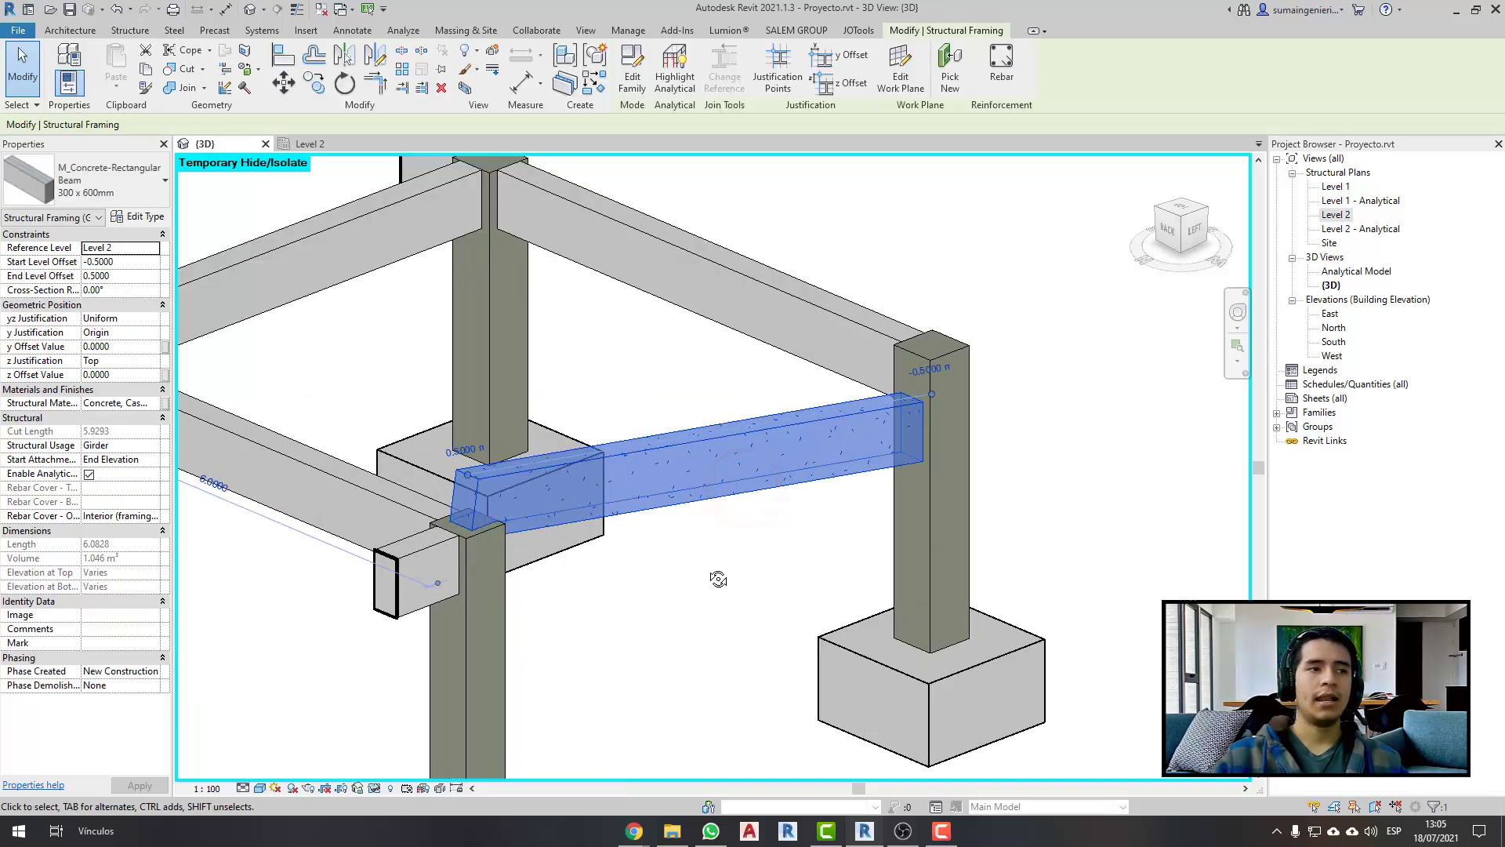
pyautogui.scroll(1, 720, 572)
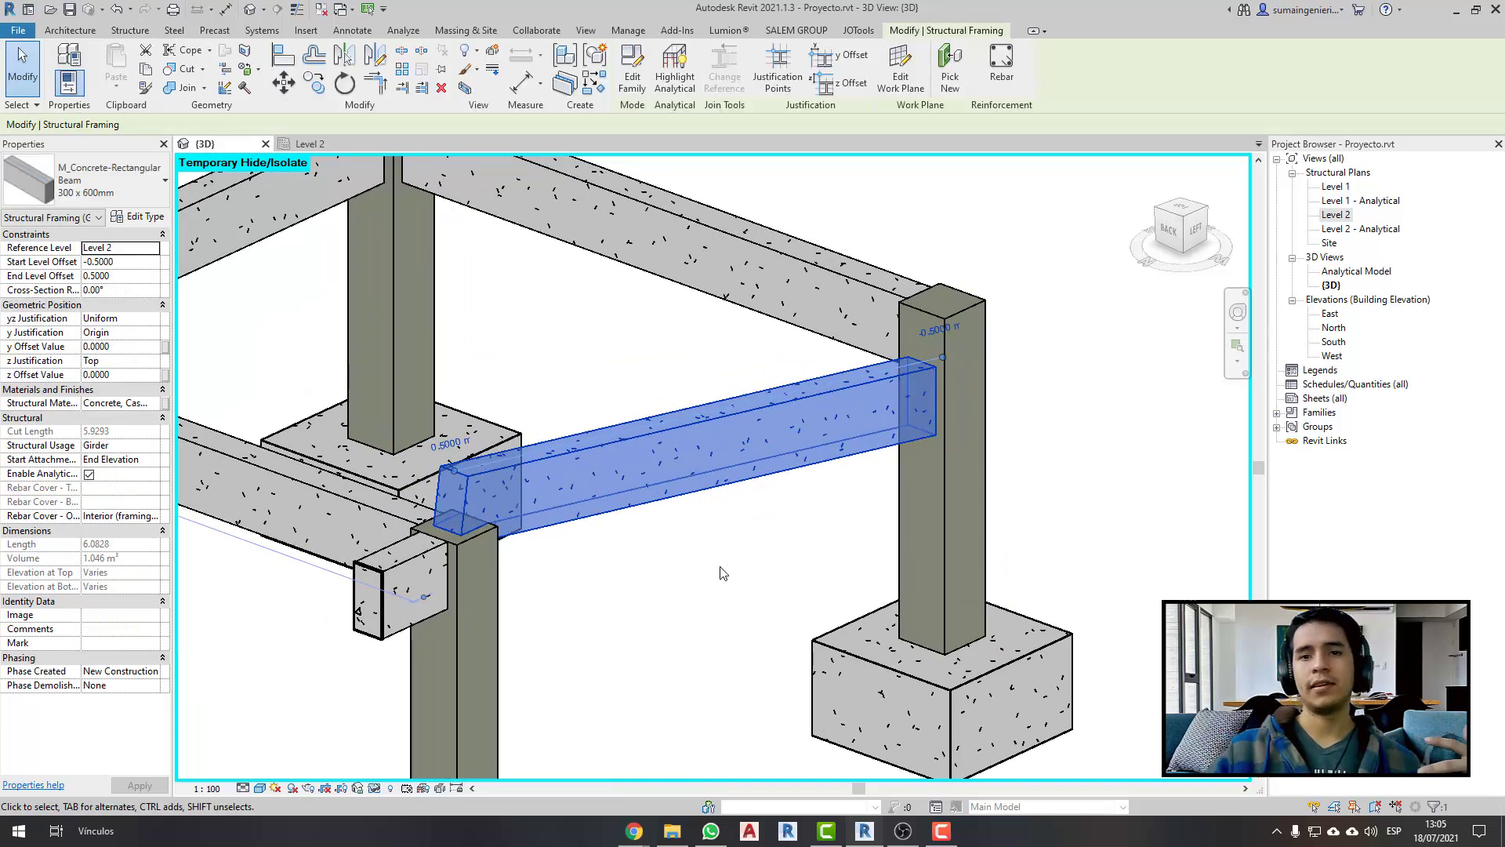
pyautogui.scroll(-1, 722, 573)
pyautogui.scroll(-1, 697, 591)
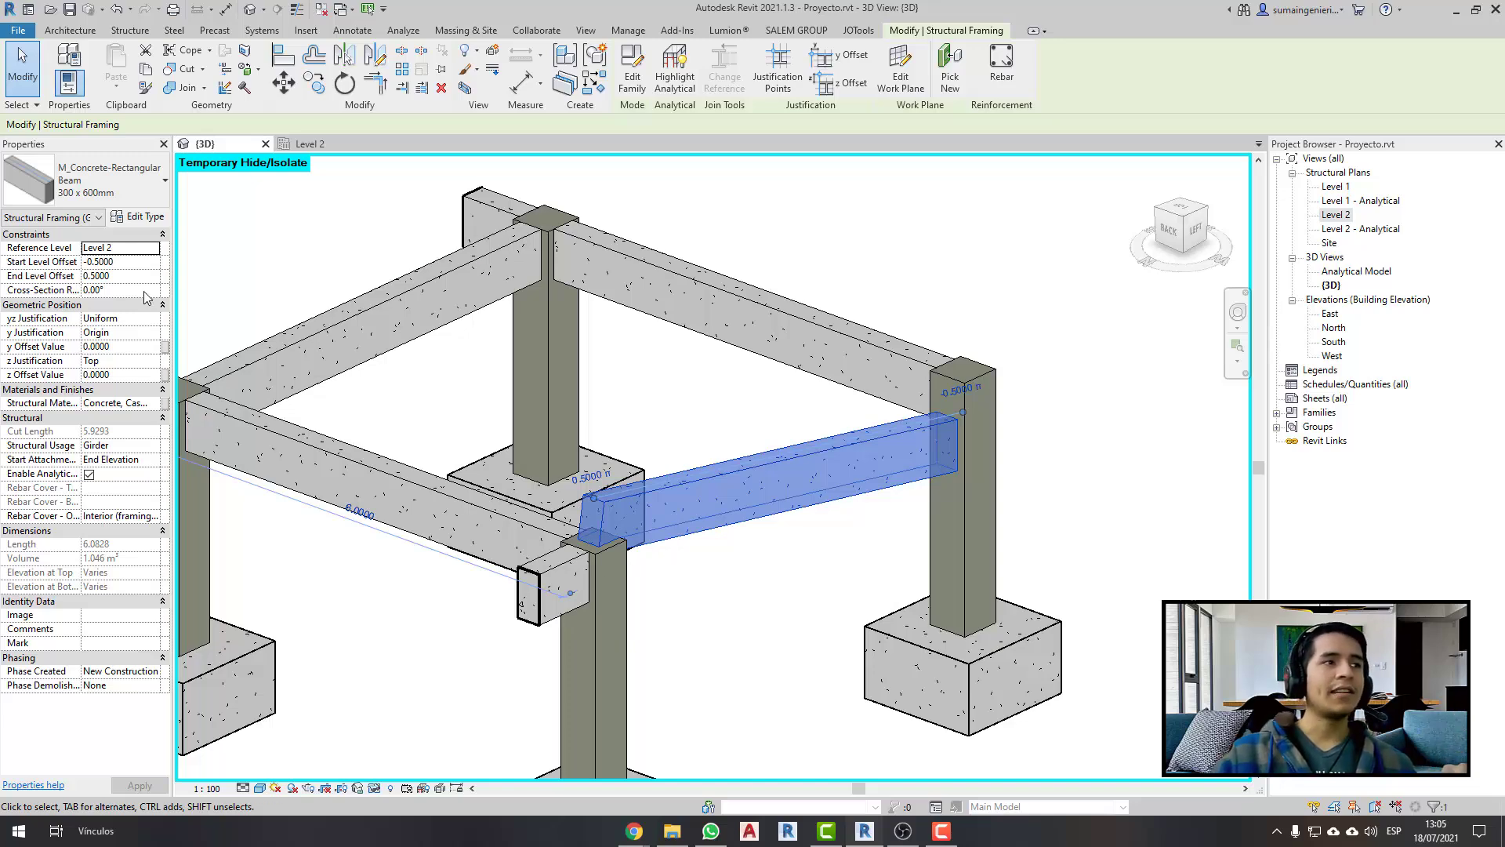
# - Try Cross-Section Rotation values of 20°, 25° and 40°, then set it back to 0°
pyautogui.click(146, 290)
pyautogui.write('20')
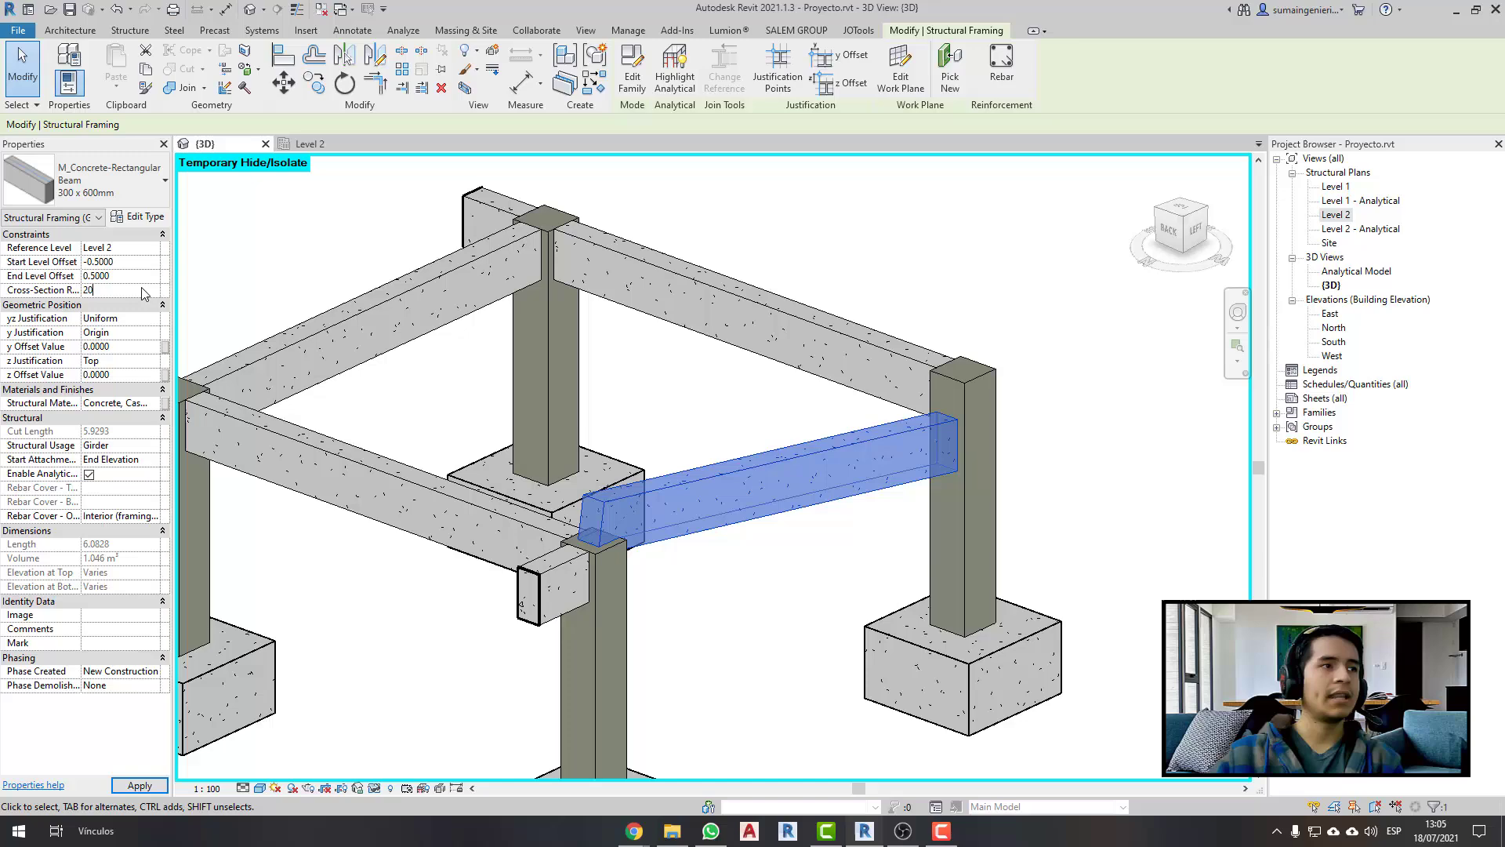
pyautogui.press('Return')
pyautogui.moveTo(702, 604)
pyautogui.keyDown('shift'); pyautogui.mouseDown(button='middle')
pyautogui.moveTo(745, 614)
pyautogui.moveTo(853, 584)
pyautogui.moveTo(880, 541)
pyautogui.moveTo(866, 517)
pyautogui.moveTo(879, 531)
pyautogui.mouseUp(button='middle'); pyautogui.keyUp('shift')
pyautogui.click(125, 291)
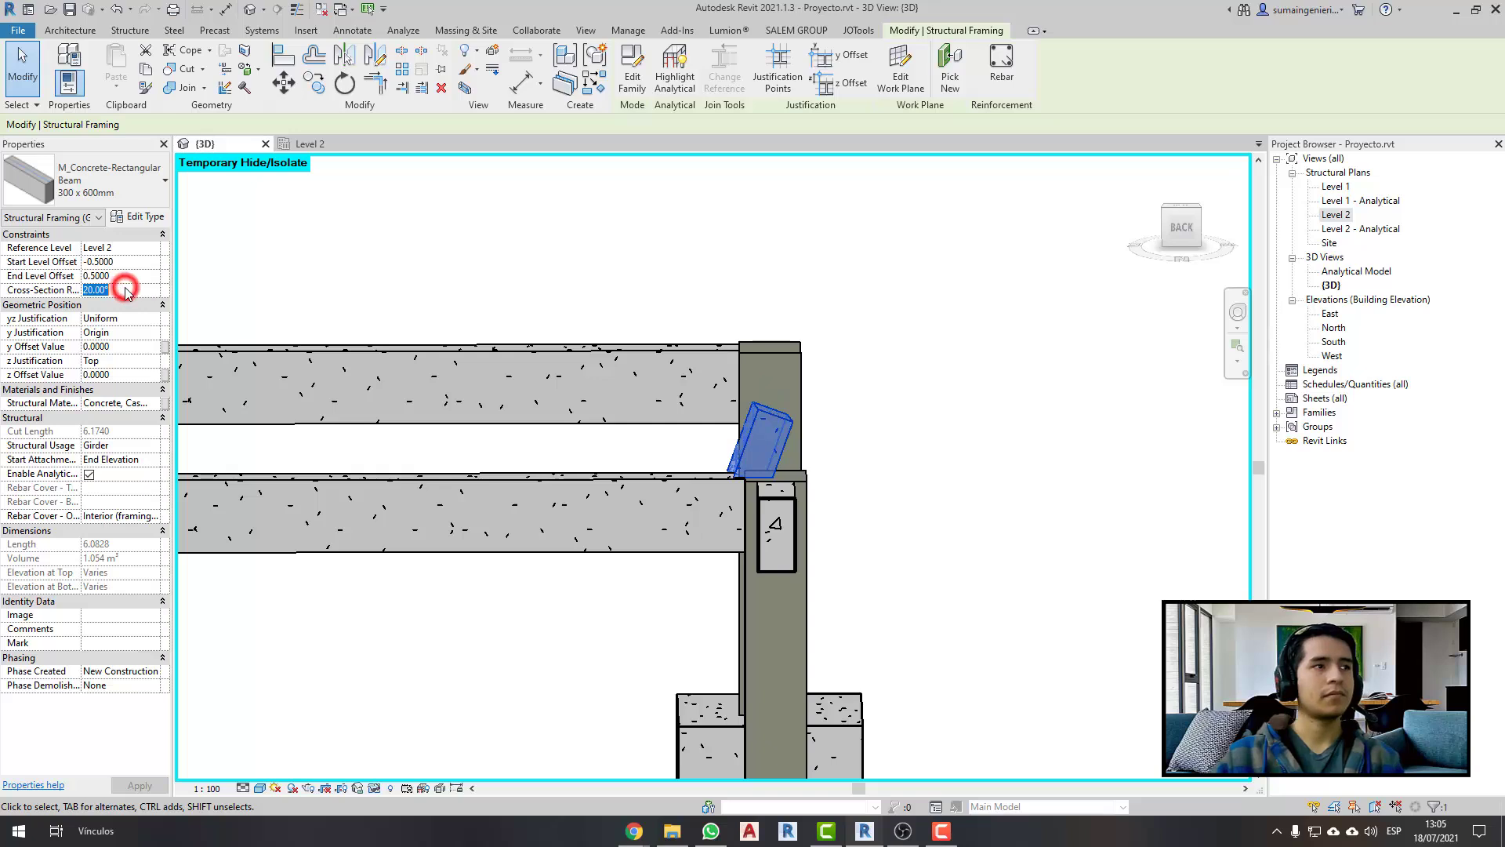
pyautogui.write('25')
pyautogui.press('Return')
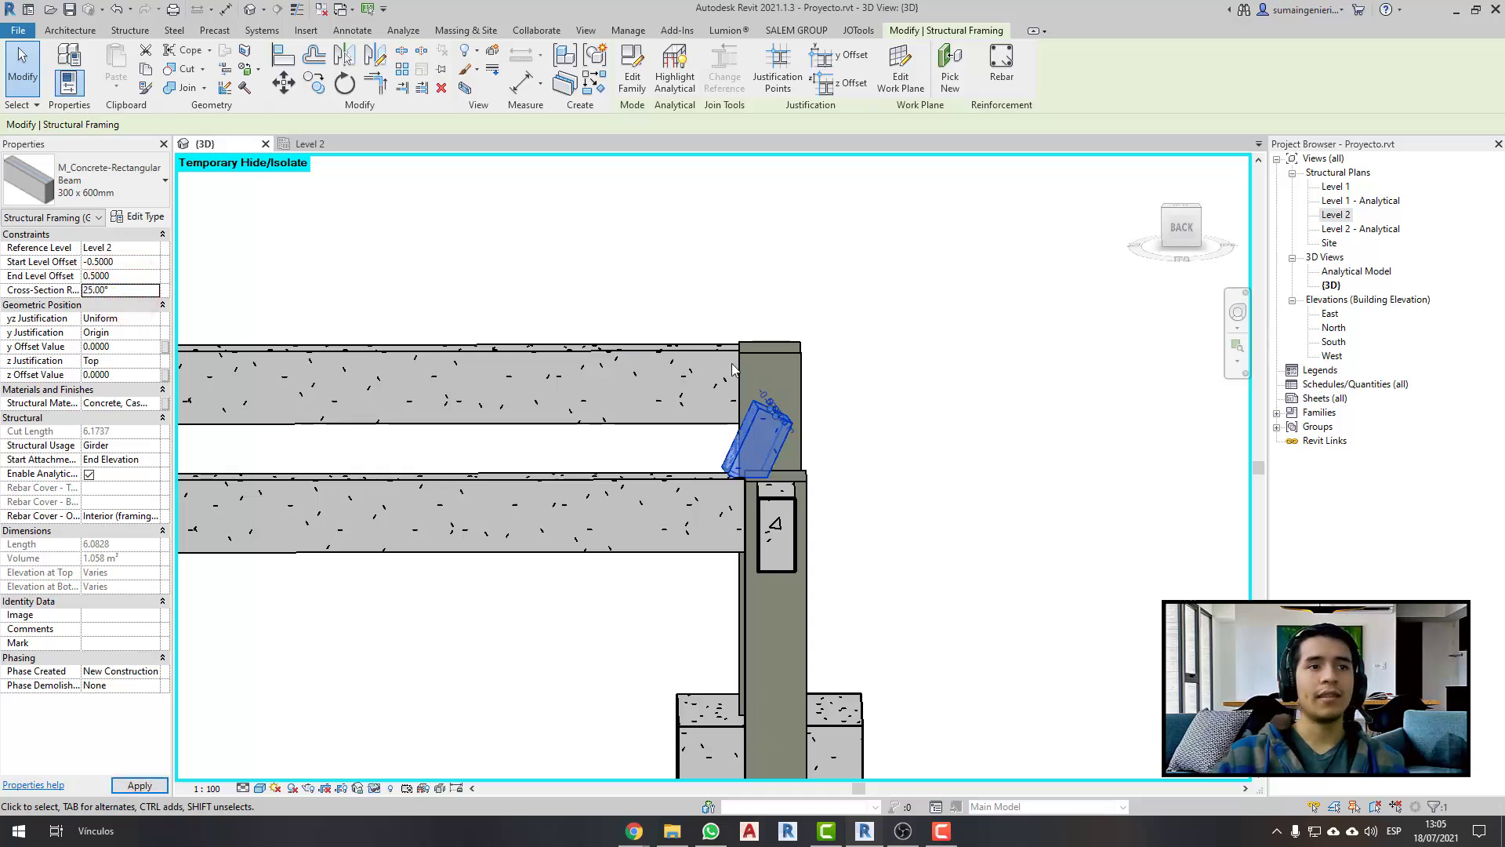
pyautogui.click(138, 291)
pyautogui.write('40')
pyautogui.press('Return')
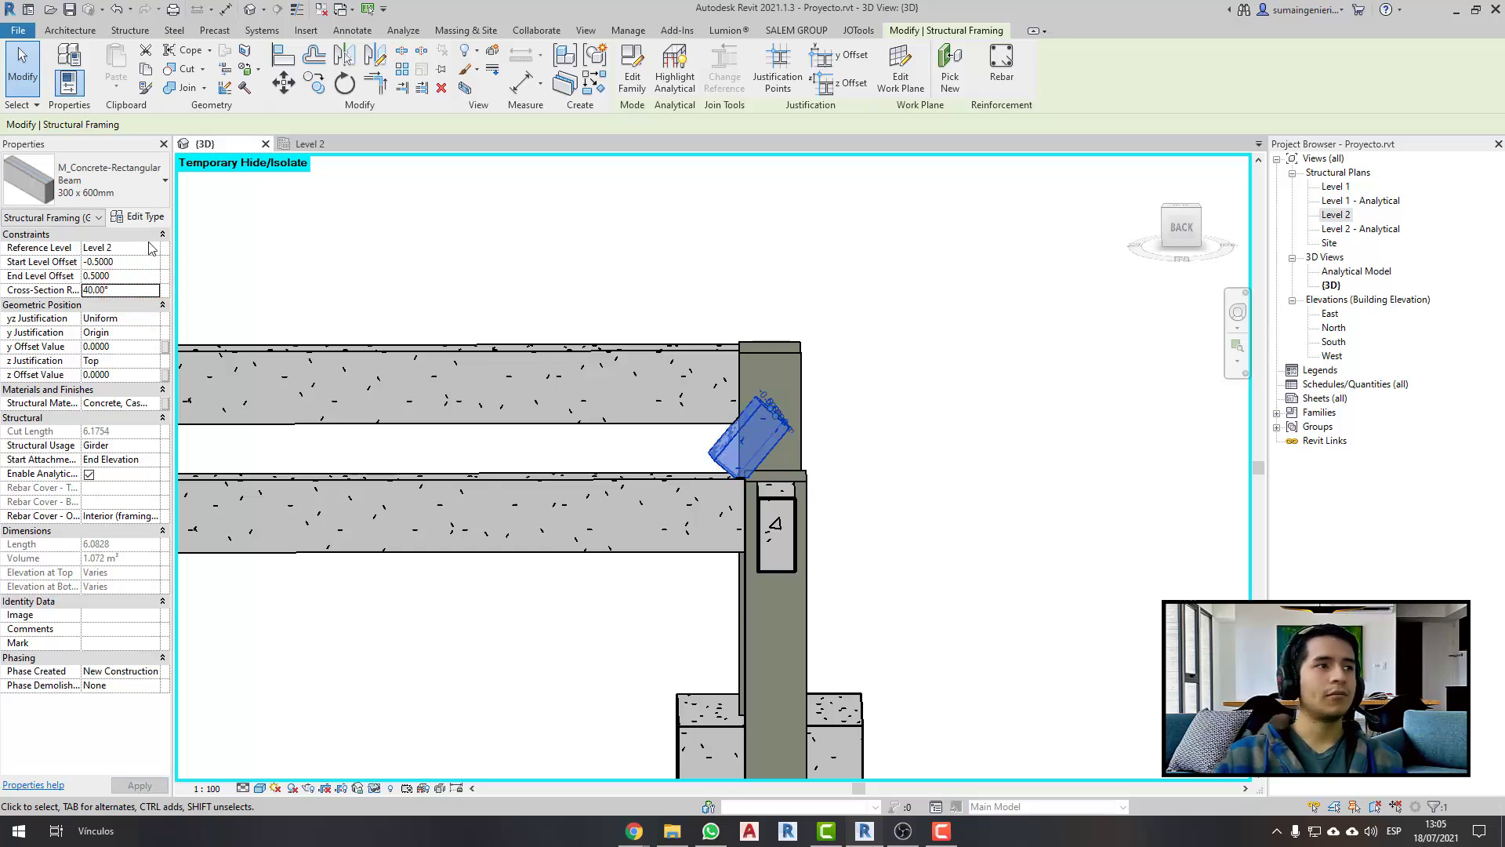
pyautogui.write('0')
pyautogui.press('Return')
# - Reset the beam's End Level Offset to 0 so it is level again
pyautogui.click(132, 275)
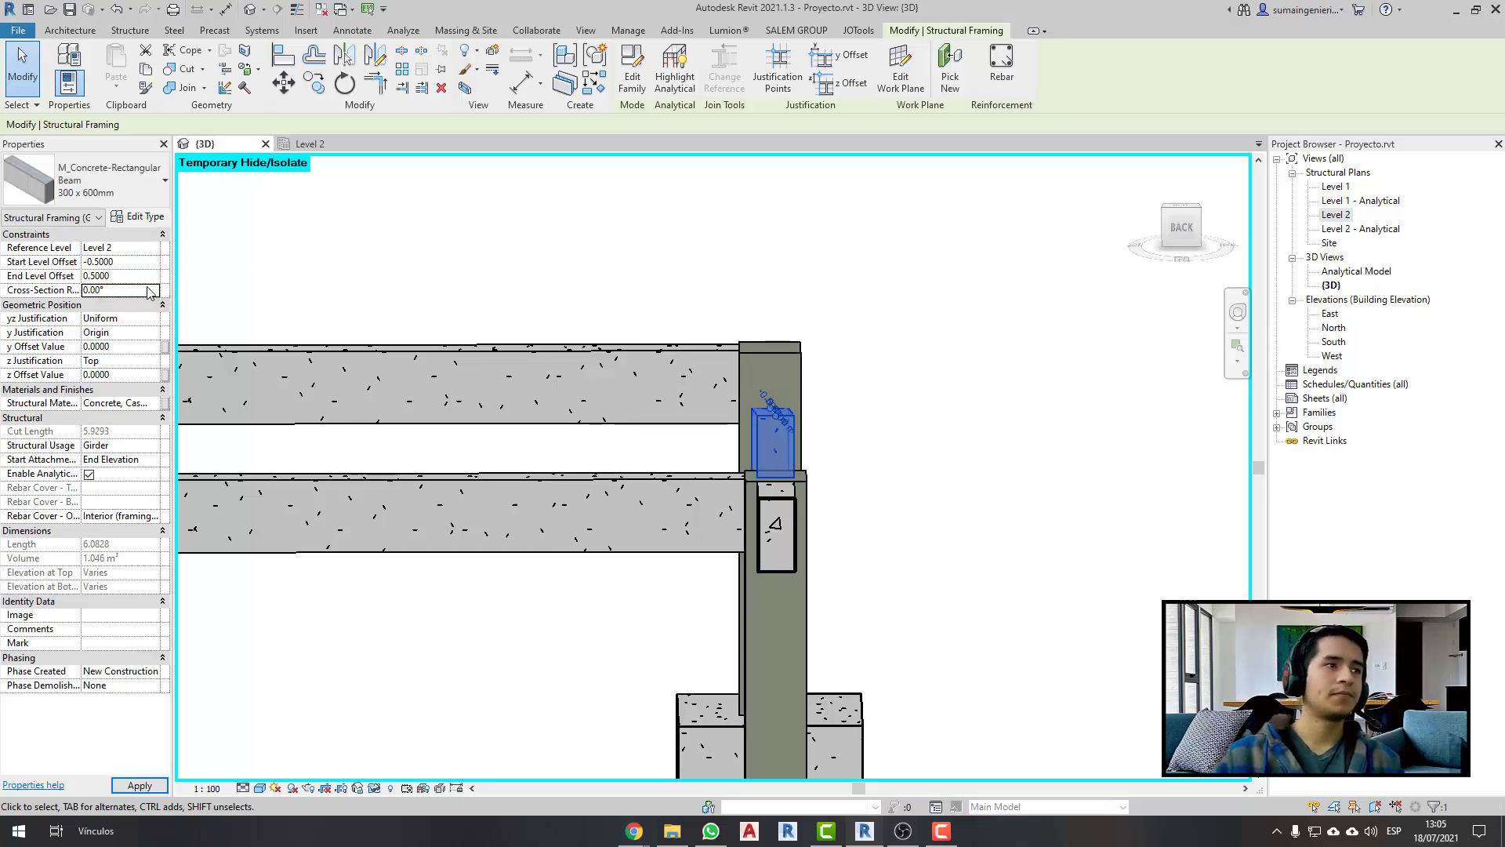
pyautogui.write('0')
pyautogui.press('Return')
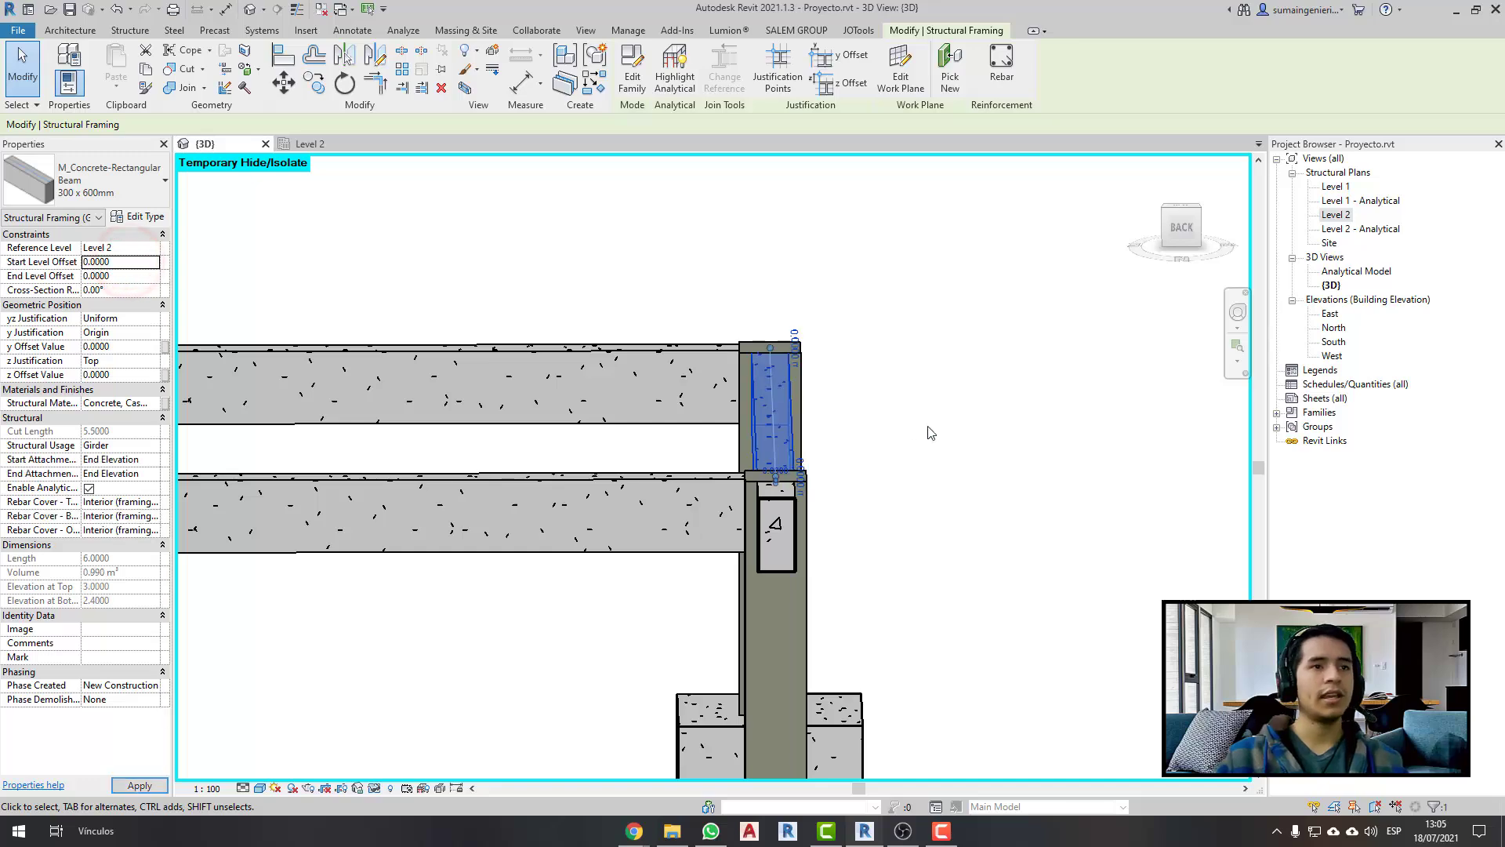
pyautogui.click(1019, 429)
pyautogui.scroll(-3, 939, 426)
pyautogui.moveTo(1084, 556)
pyautogui.keyDown('shift'); pyautogui.mouseDown(button='middle')
pyautogui.moveTo(1025, 420)
pyautogui.moveTo(846, 581)
pyautogui.moveTo(948, 638)
pyautogui.mouseUp(button='middle'); pyautogui.keyUp('shift')
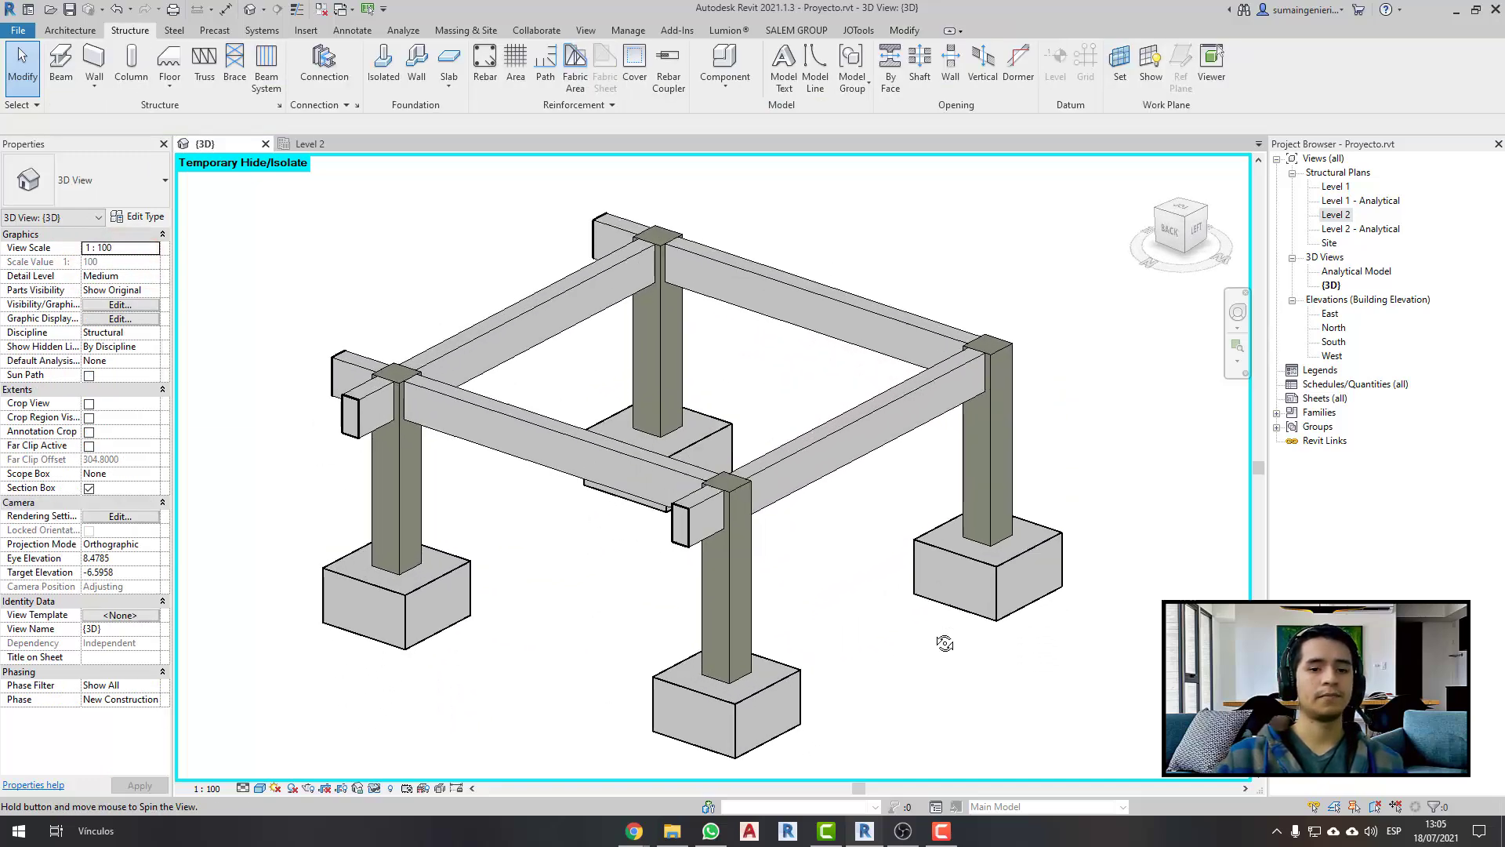
pyautogui.scroll(4, 822, 513)
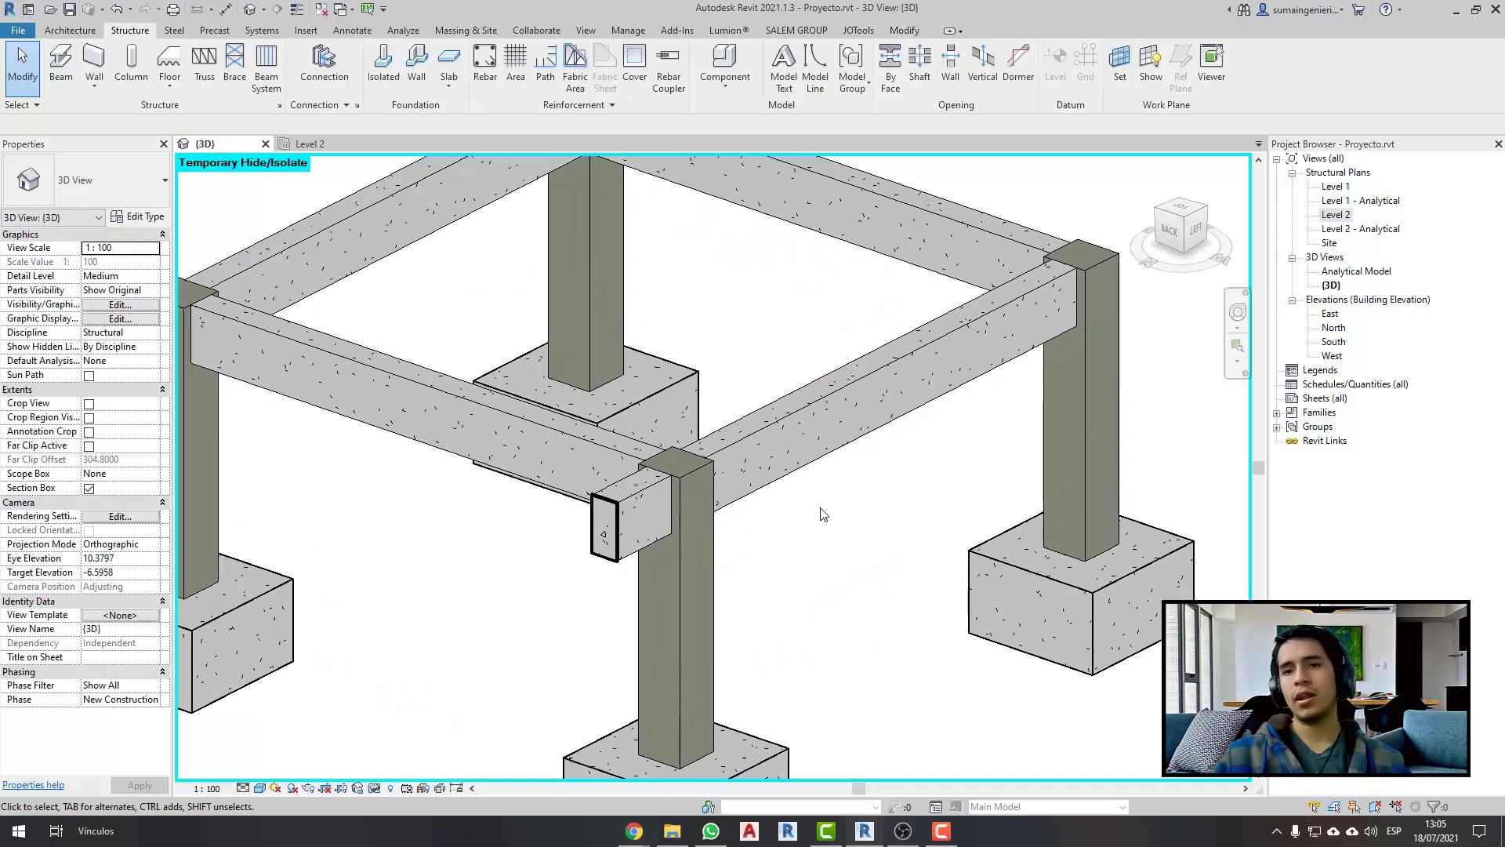
pyautogui.click(776, 418)
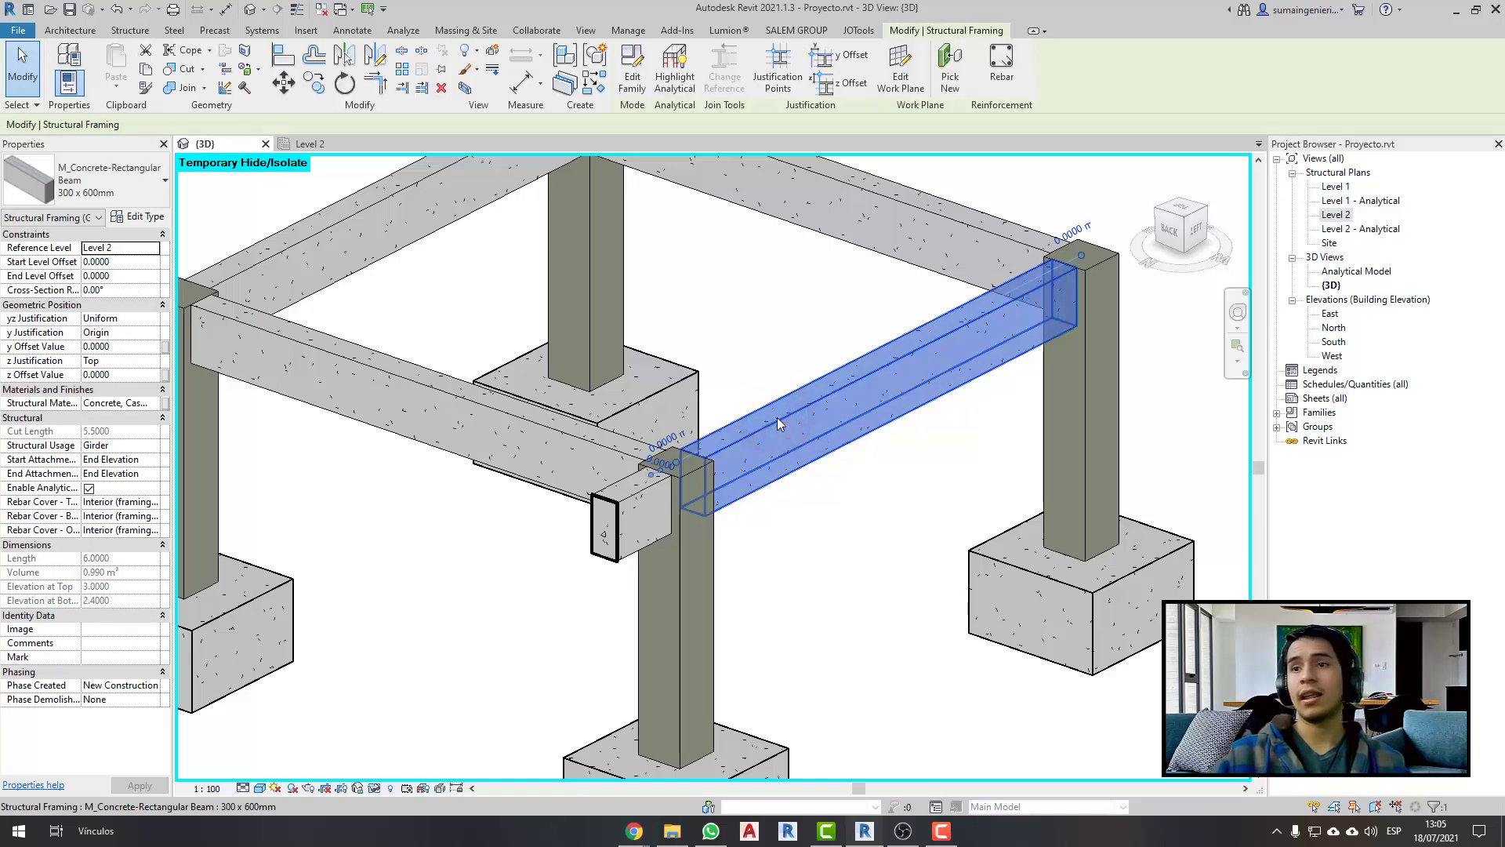
pyautogui.moveTo(778, 424); pyautogui.dragTo(801, 466, button='middle')
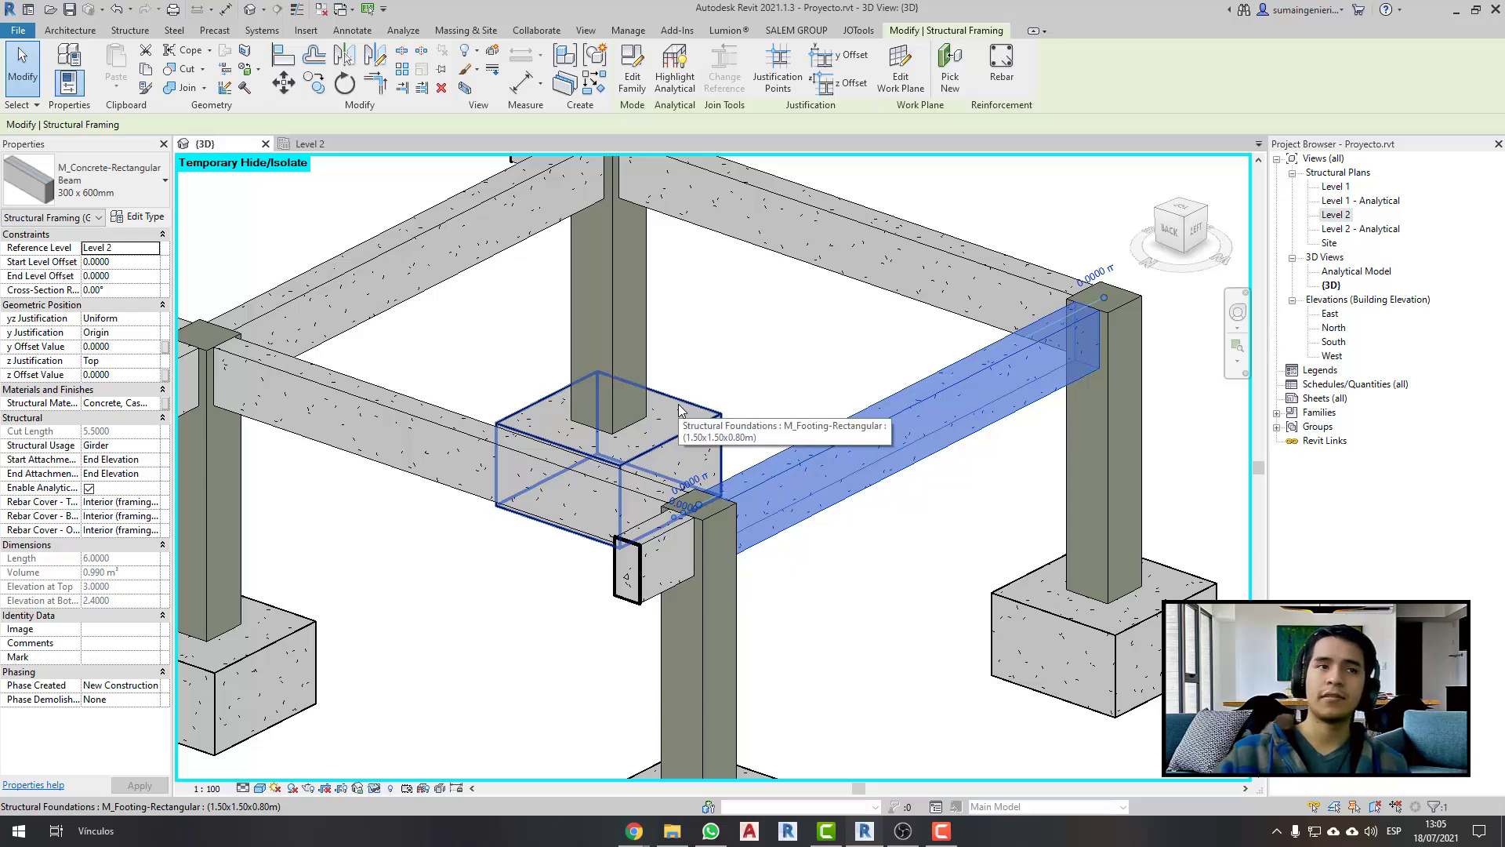
pyautogui.keyDown('shift'); pyautogui.moveTo(679, 409); pyautogui.dragTo(766, 440, button='middle'); pyautogui.keyUp('shift')
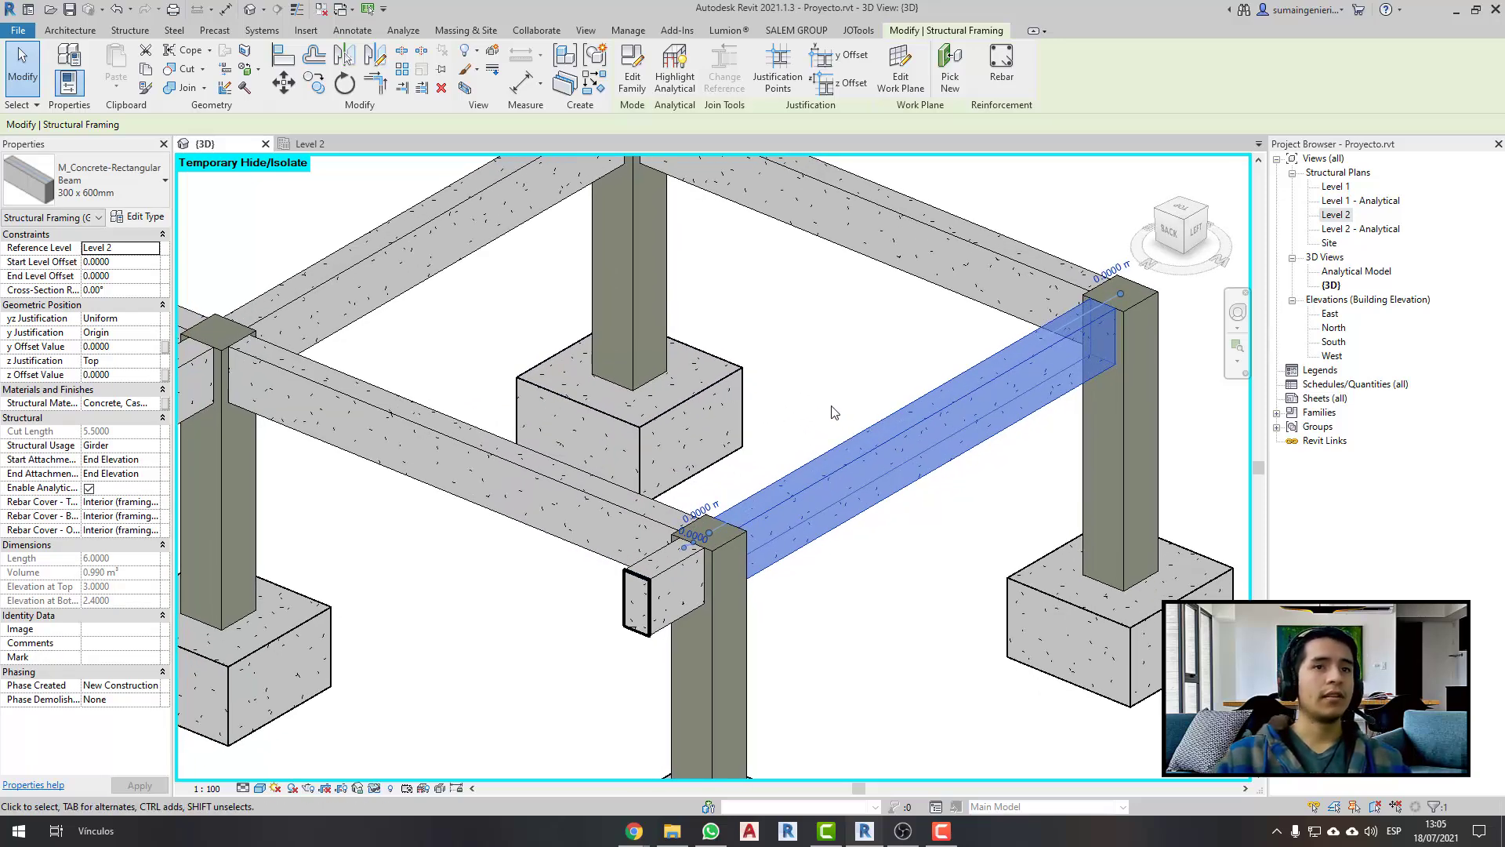
pyautogui.moveTo(834, 413)
pyautogui.keyDown('shift'); pyautogui.mouseDown(button='middle')
pyautogui.moveTo(847, 419)
pyautogui.moveTo(773, 388)
pyautogui.mouseUp(button='middle'); pyautogui.keyUp('shift')
pyautogui.click(721, 379)
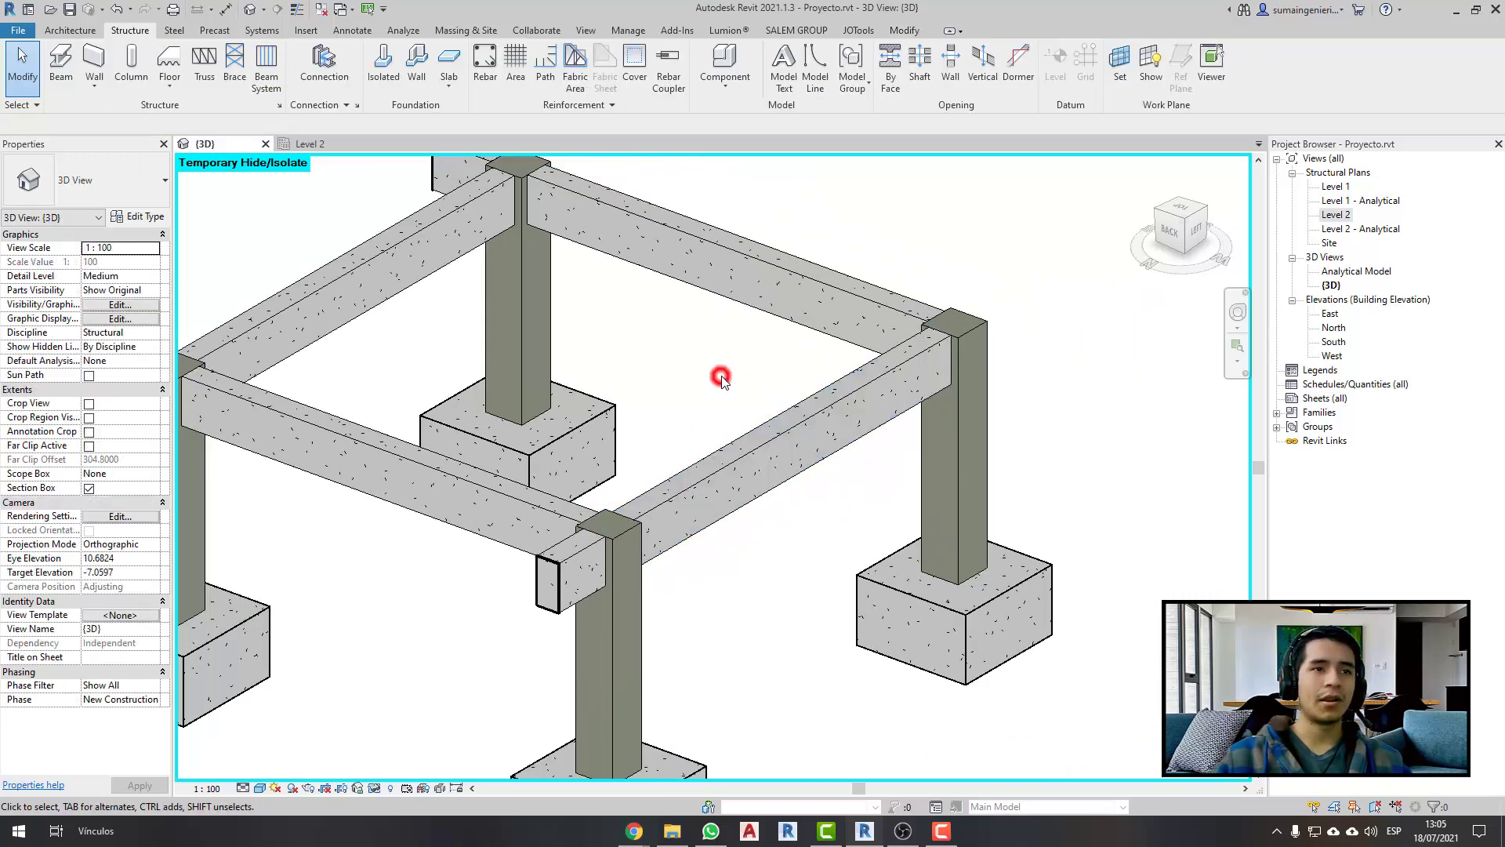
pyautogui.scroll(2, 721, 378)
pyautogui.click(788, 443)
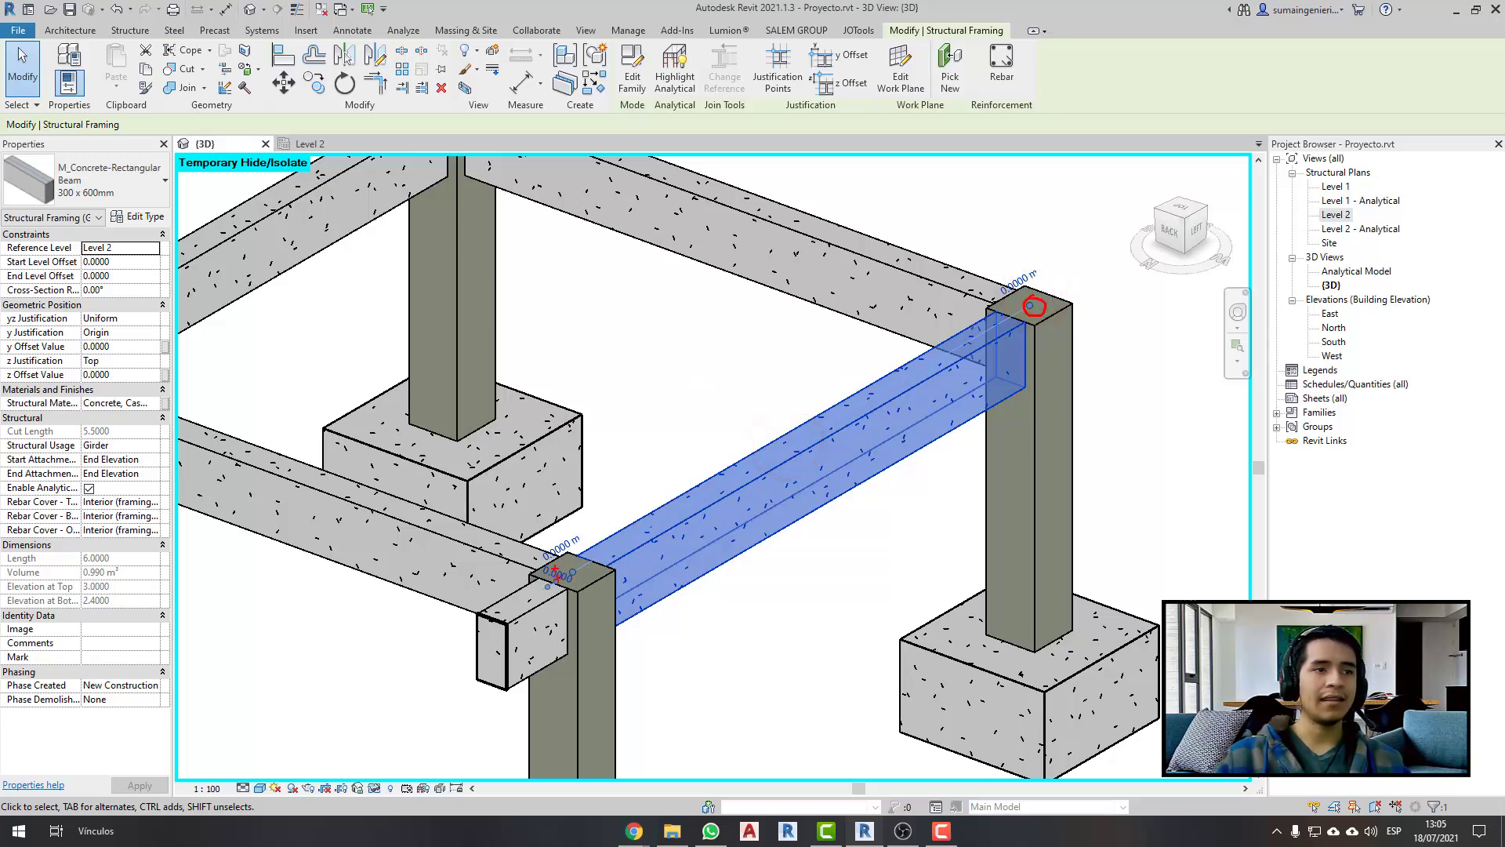
pyautogui.moveTo(555, 570); pyautogui.dragTo(558, 573)
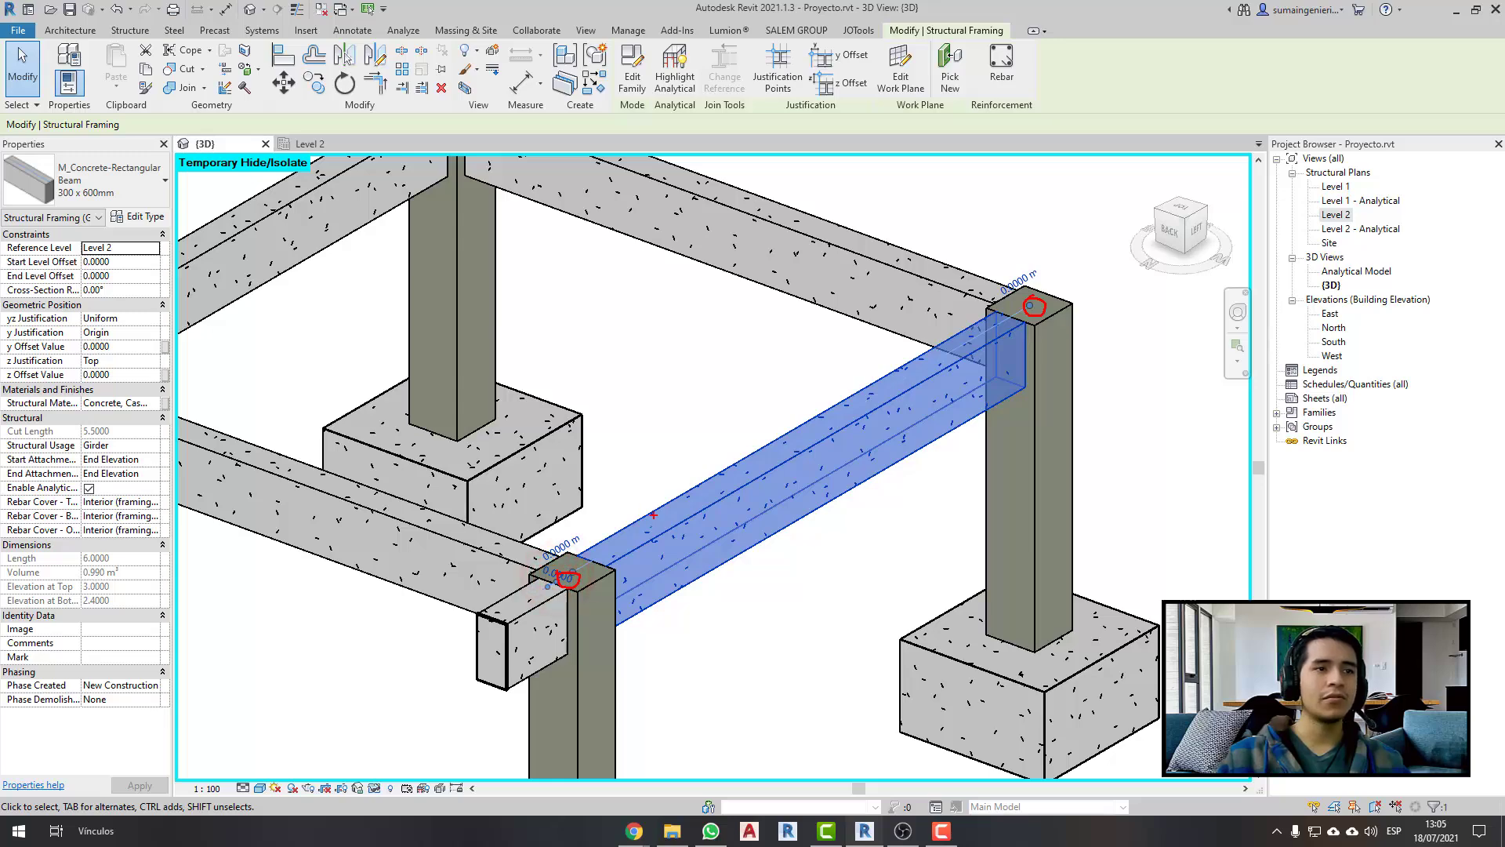
pyautogui.moveTo(751, 467); pyautogui.dragTo(637, 289)
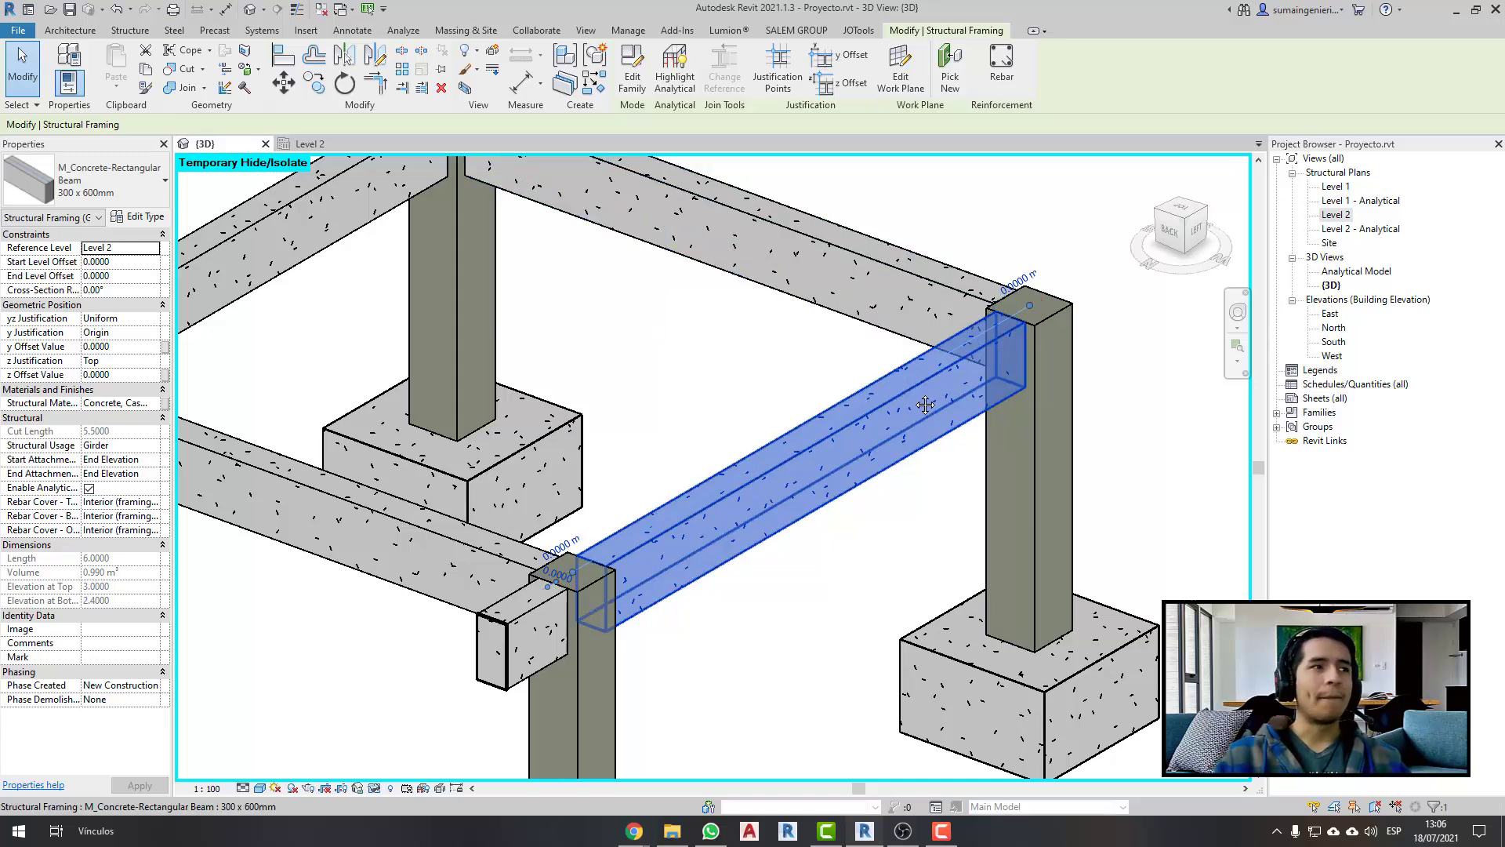
pyautogui.moveTo(907, 392); pyautogui.dragTo(916, 390, button='middle')
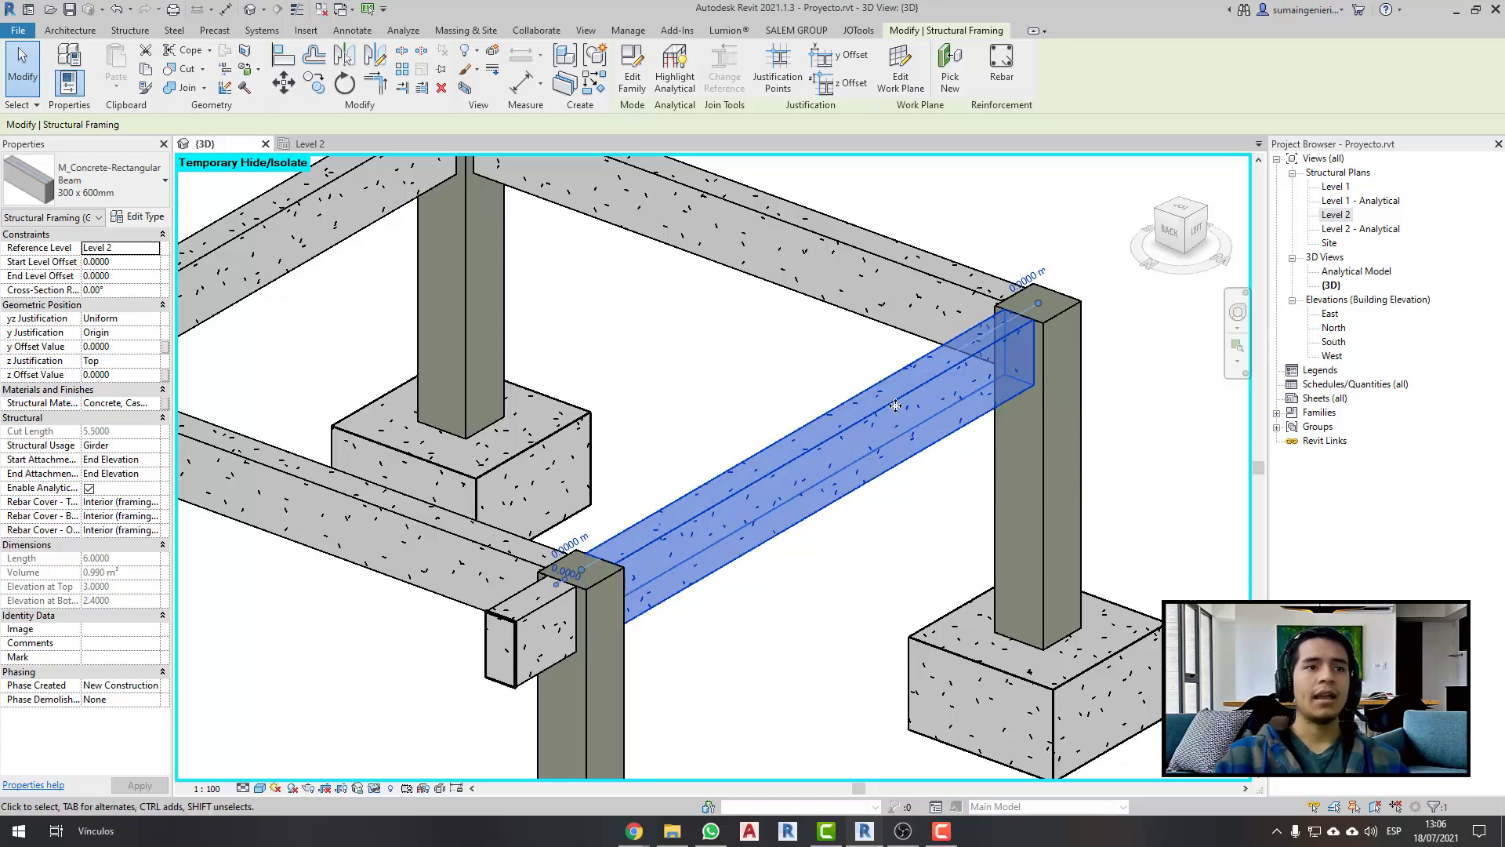
pyautogui.keyDown('shift'); pyautogui.moveTo(895, 405); pyautogui.dragTo(752, 415, button='middle'); pyautogui.keyUp('shift')
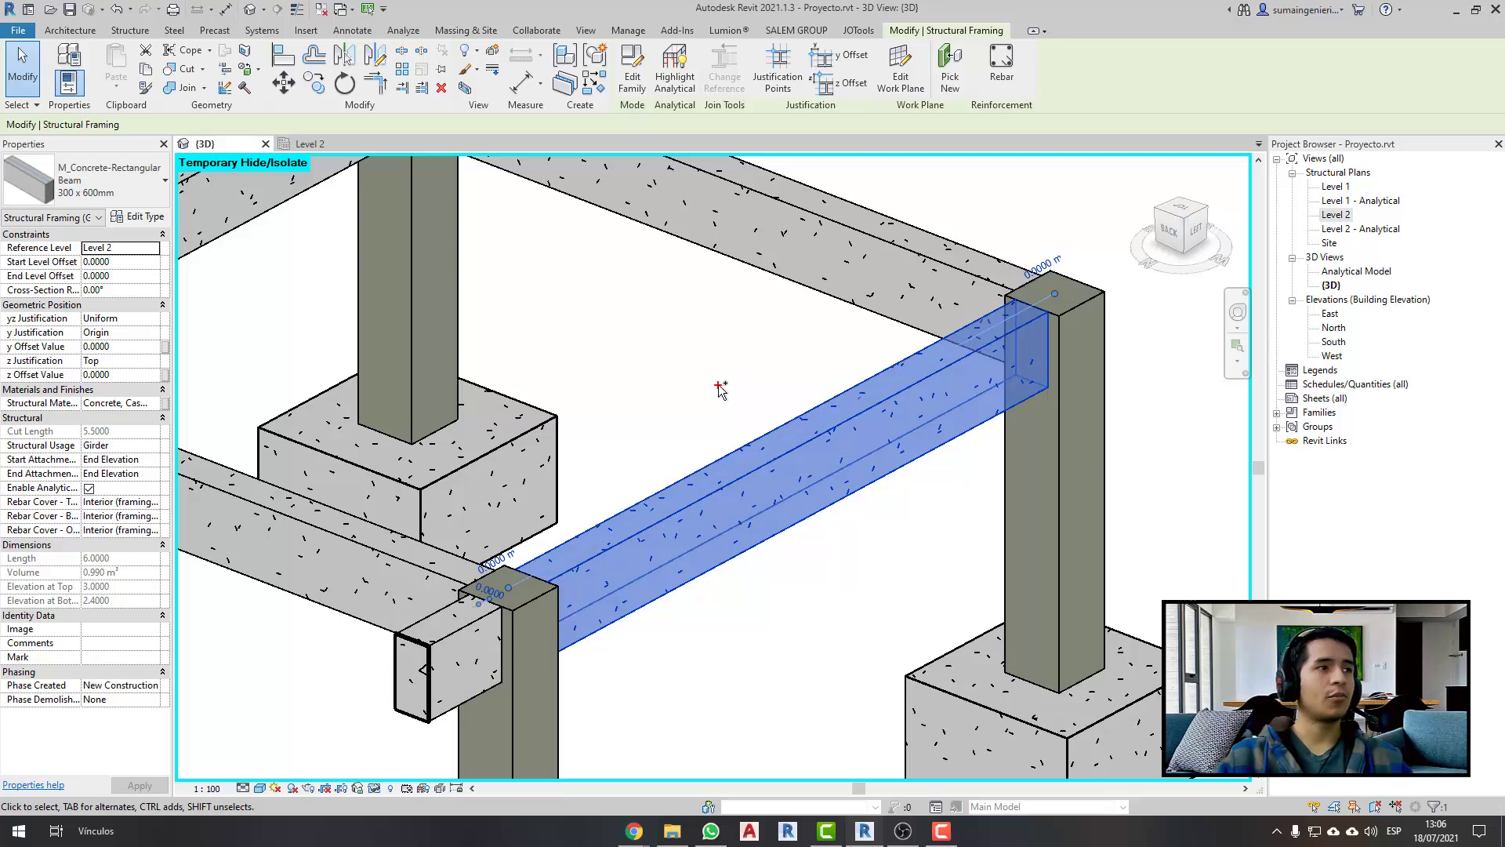
pyautogui.moveTo(48, 283)
pyautogui.mouseDown()
pyautogui.moveTo(8, 368)
pyautogui.moveTo(63, 279)
pyautogui.mouseUp()
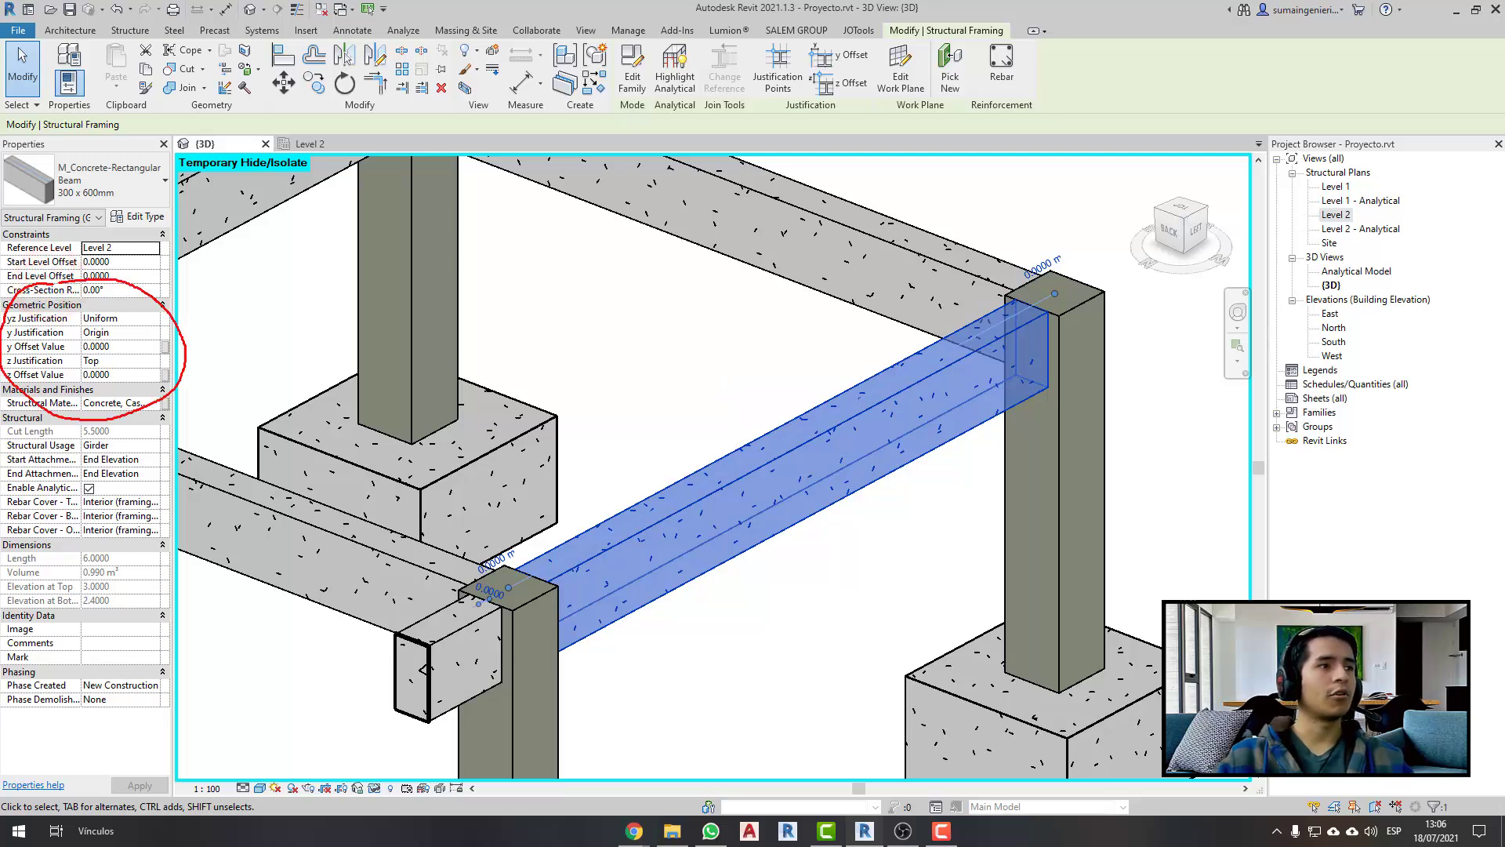
pyautogui.moveTo(376, 318)
pyautogui.mouseDown()
pyautogui.moveTo(228, 338)
pyautogui.moveTo(227, 319)
pyautogui.moveTo(187, 331)
pyautogui.moveTo(186, 361)
pyautogui.mouseUp()
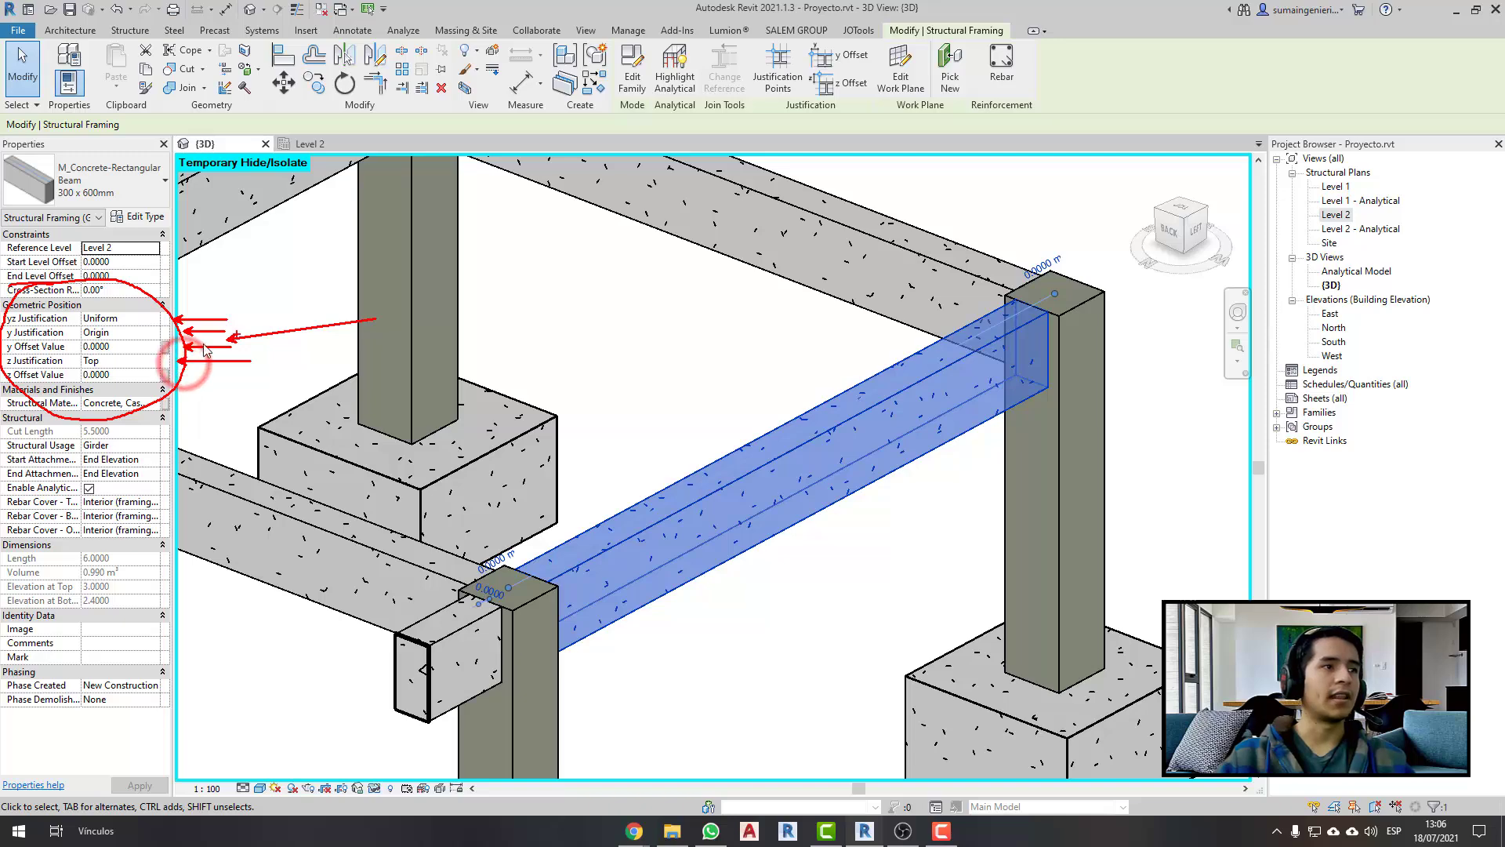
pyautogui.press('Escape')
pyautogui.click(154, 362)
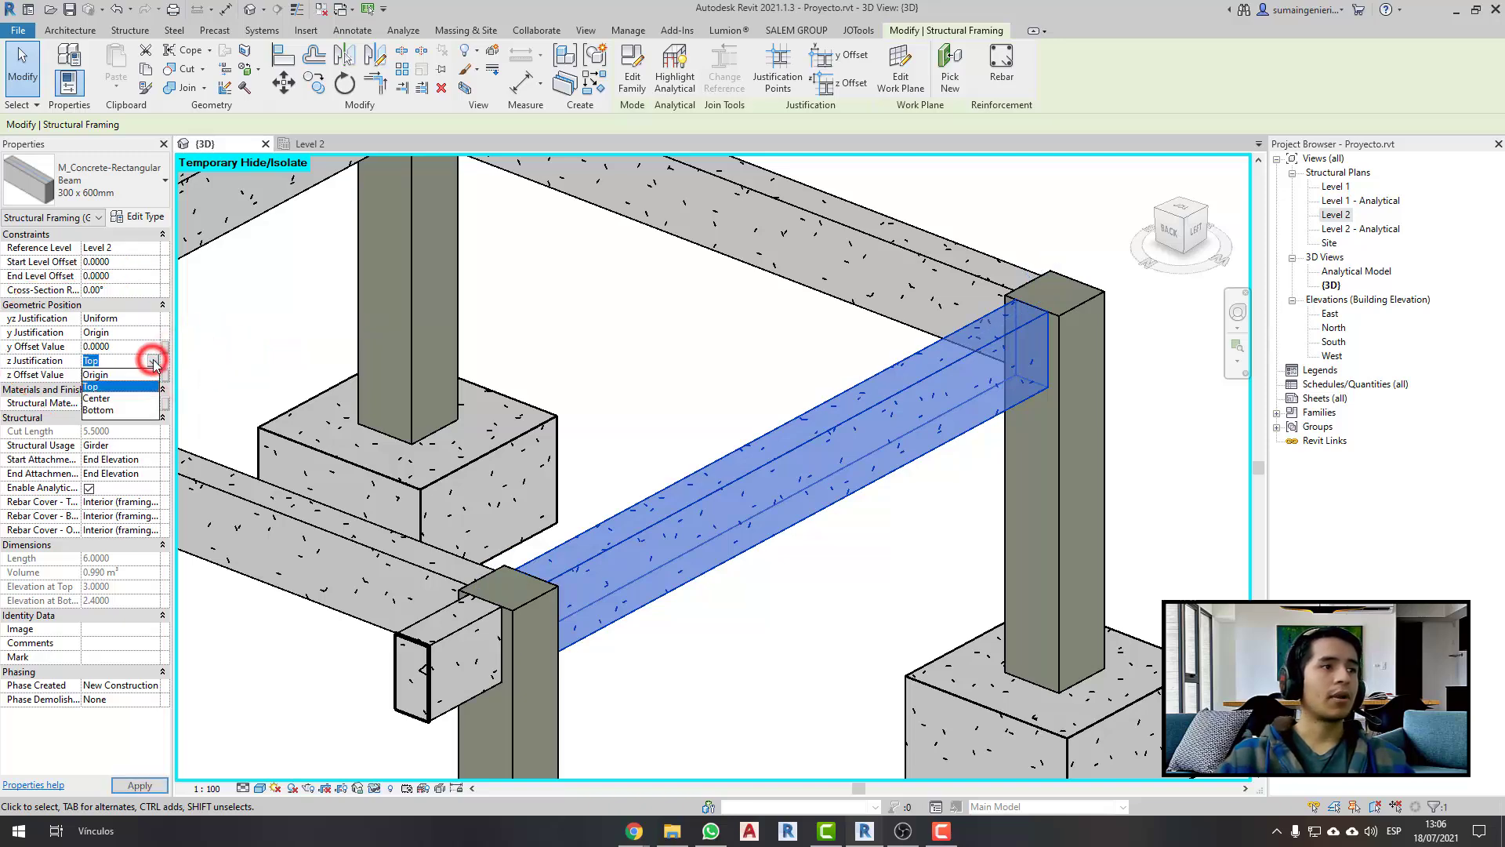
pyautogui.click(131, 402)
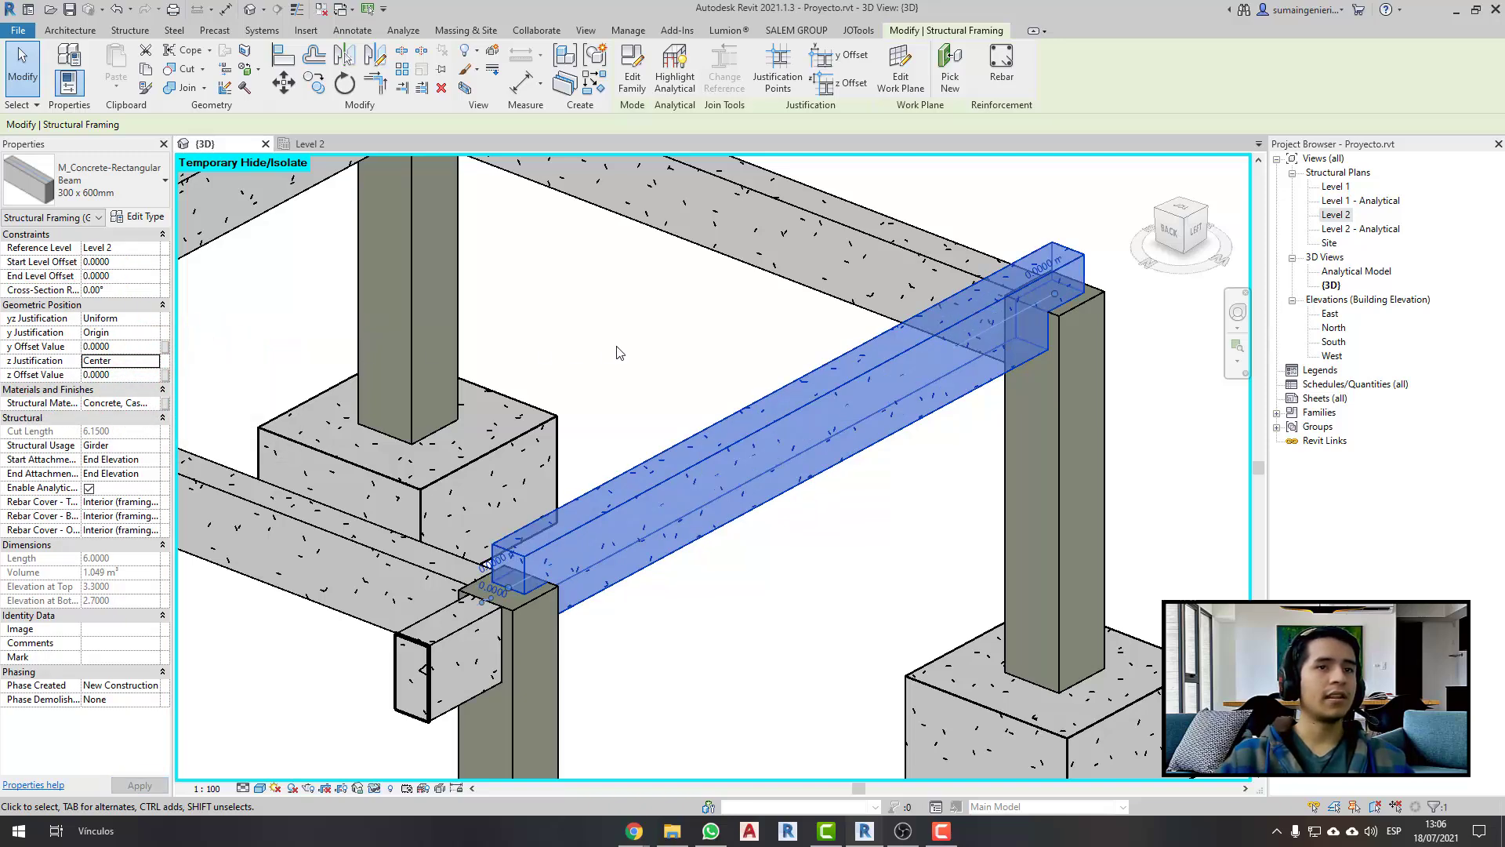
pyautogui.moveTo(621, 349)
pyautogui.keyDown('shift'); pyautogui.mouseDown(button='middle')
pyautogui.moveTo(550, 274)
pyautogui.moveTo(551, 319)
pyautogui.moveTo(703, 343)
pyautogui.mouseUp(button='middle'); pyautogui.keyUp('shift')
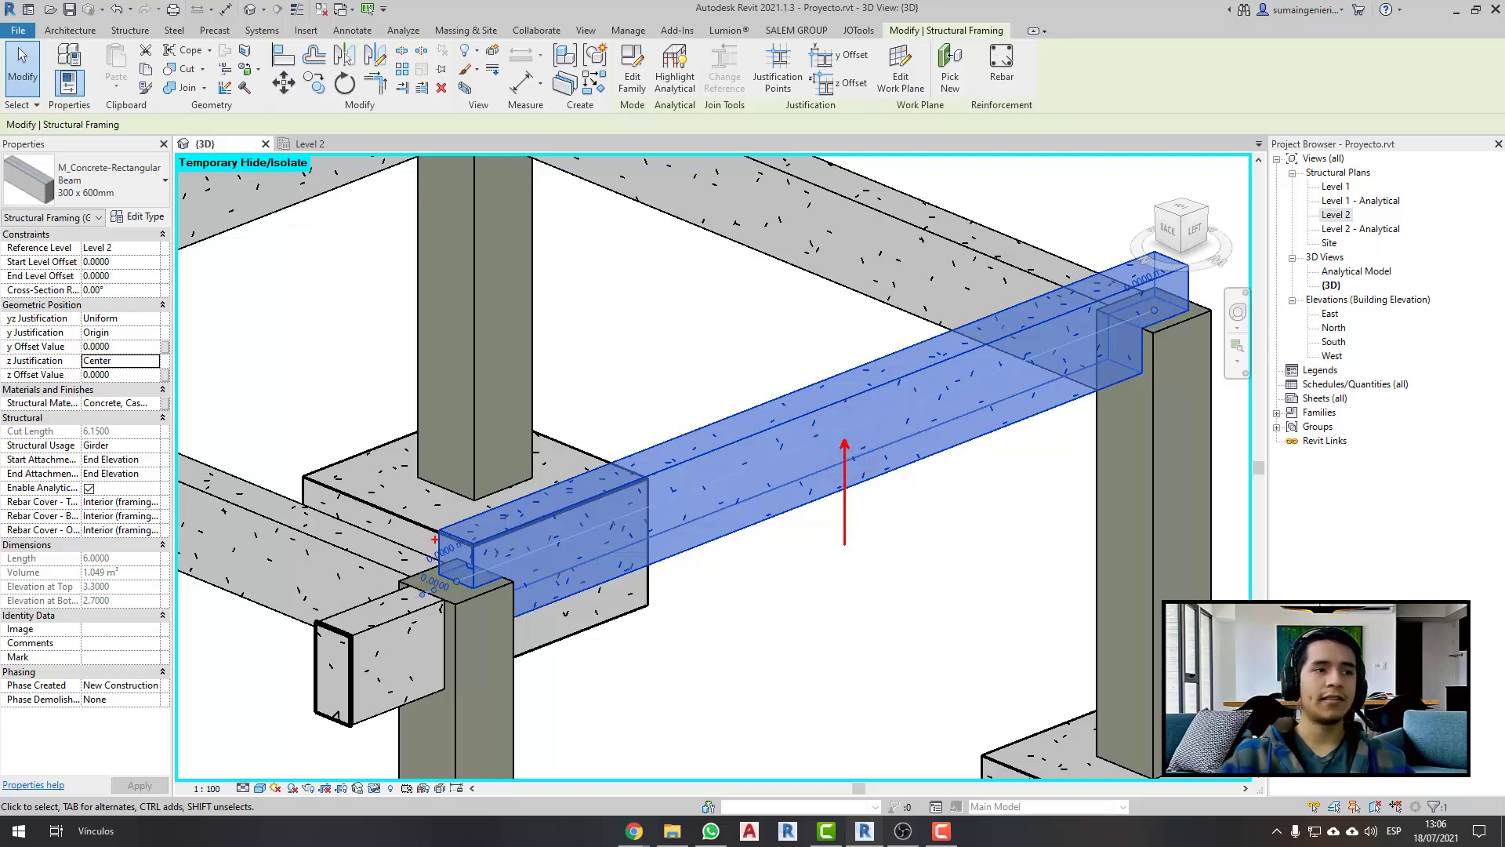
pyautogui.moveTo(428, 636); pyautogui.dragTo(478, 600)
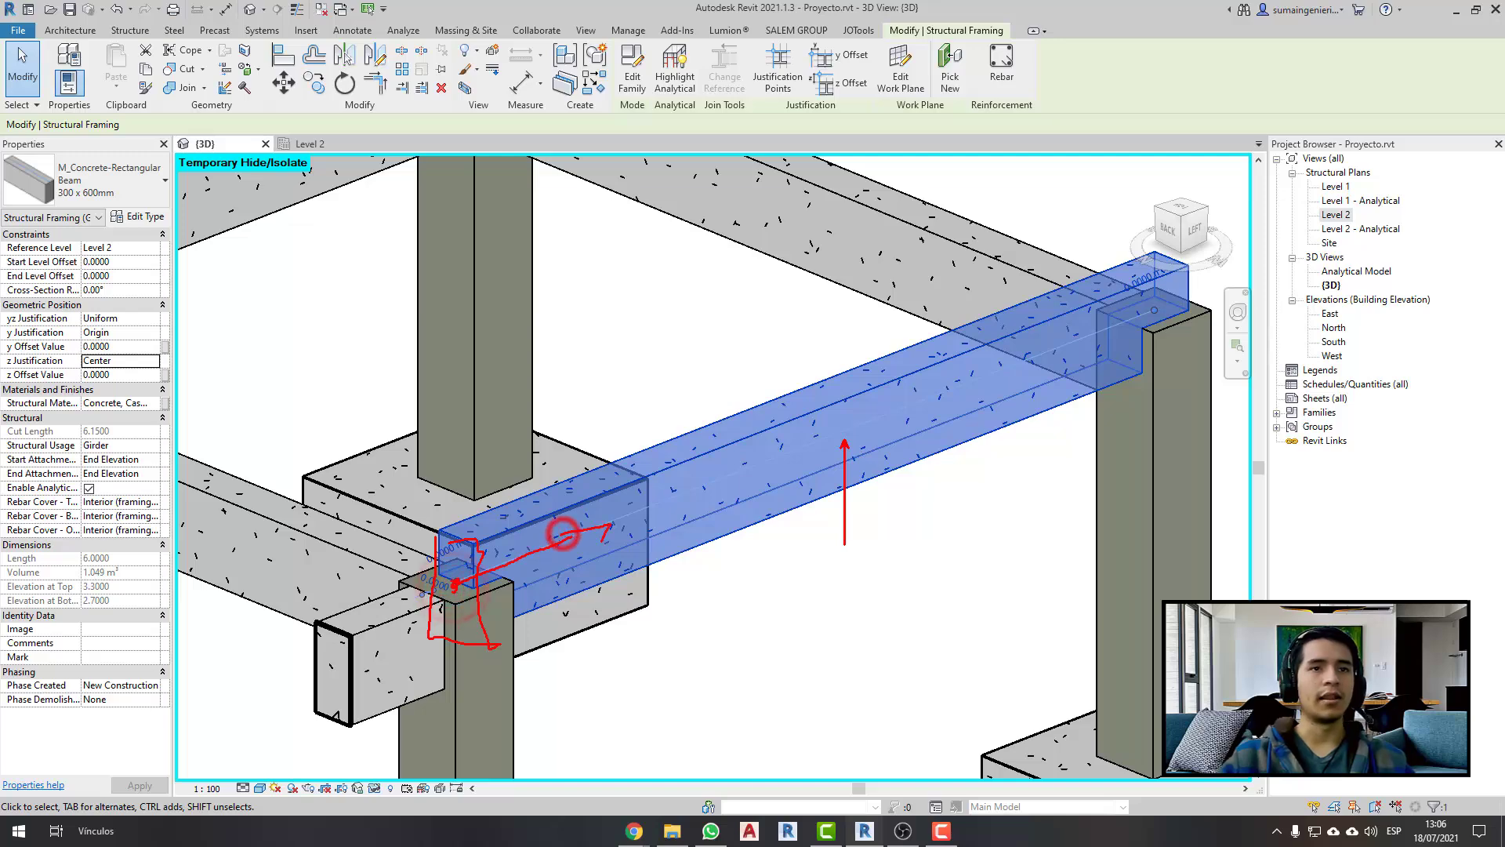
pyautogui.press('Escape')
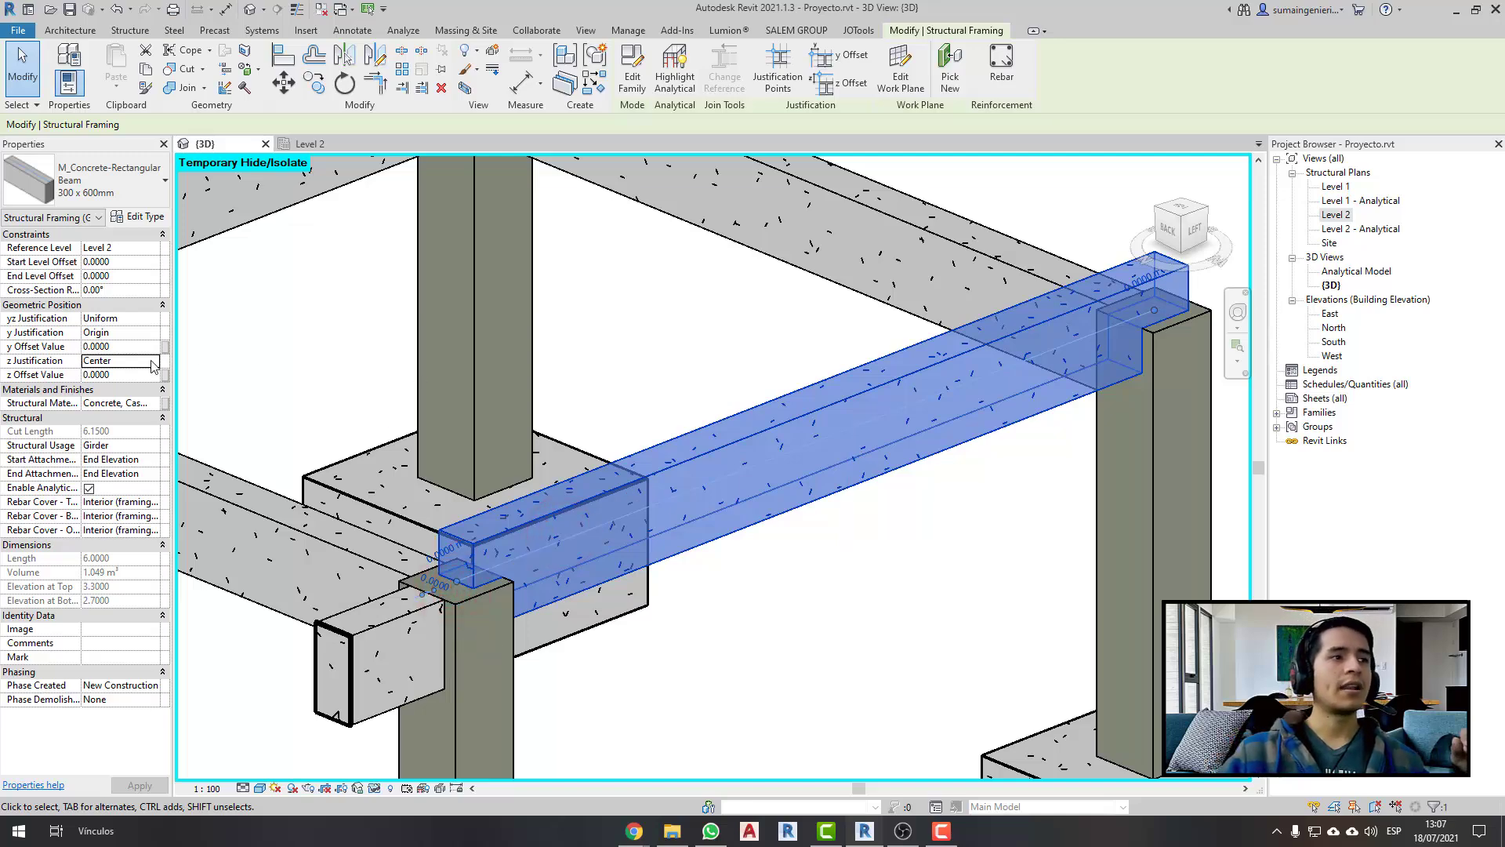
pyautogui.click(153, 360)
pyautogui.click(123, 409)
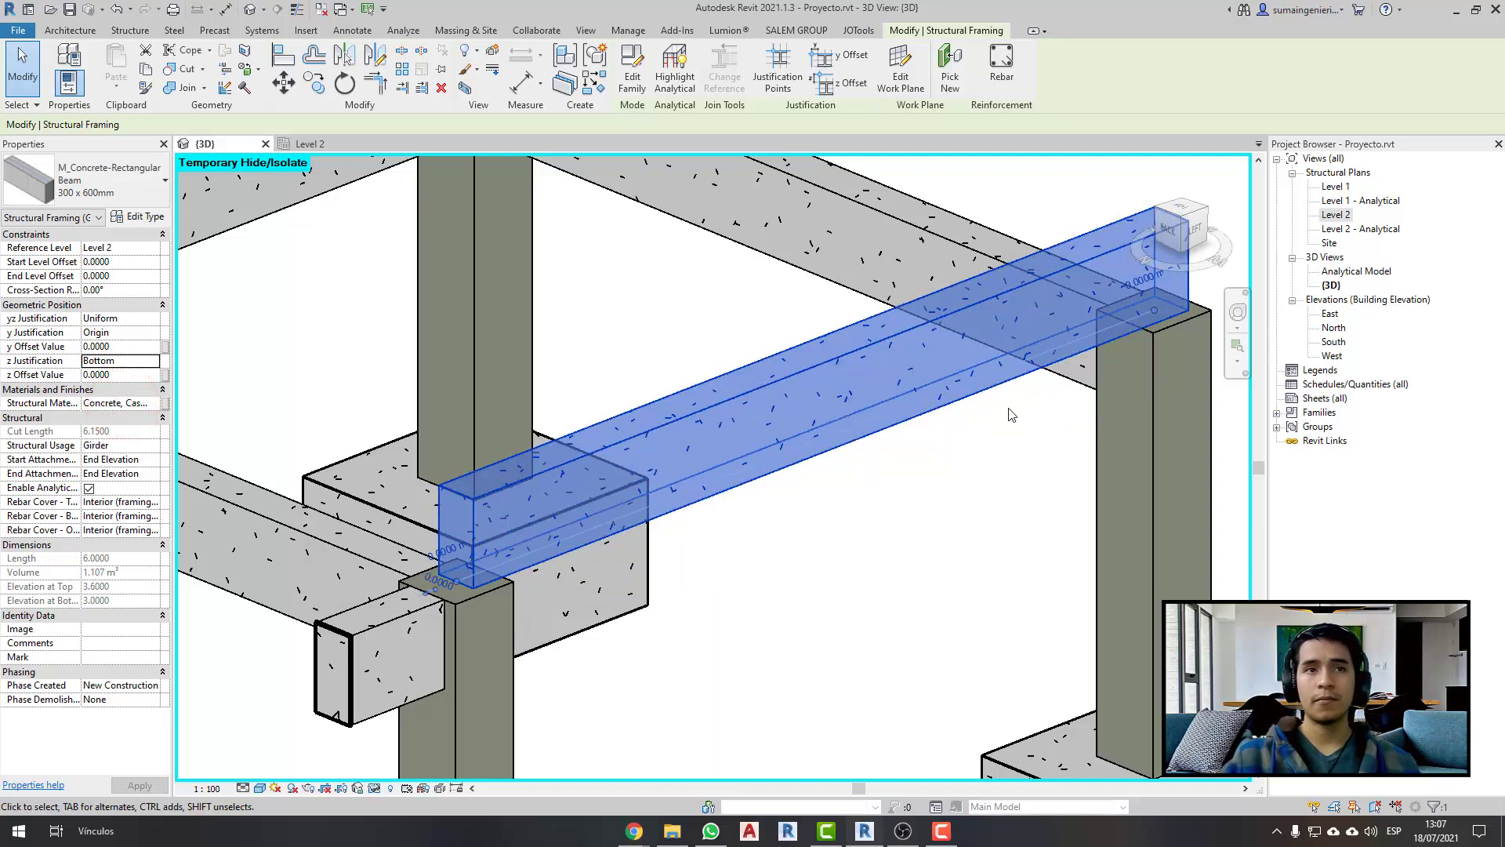
pyautogui.click(164, 362)
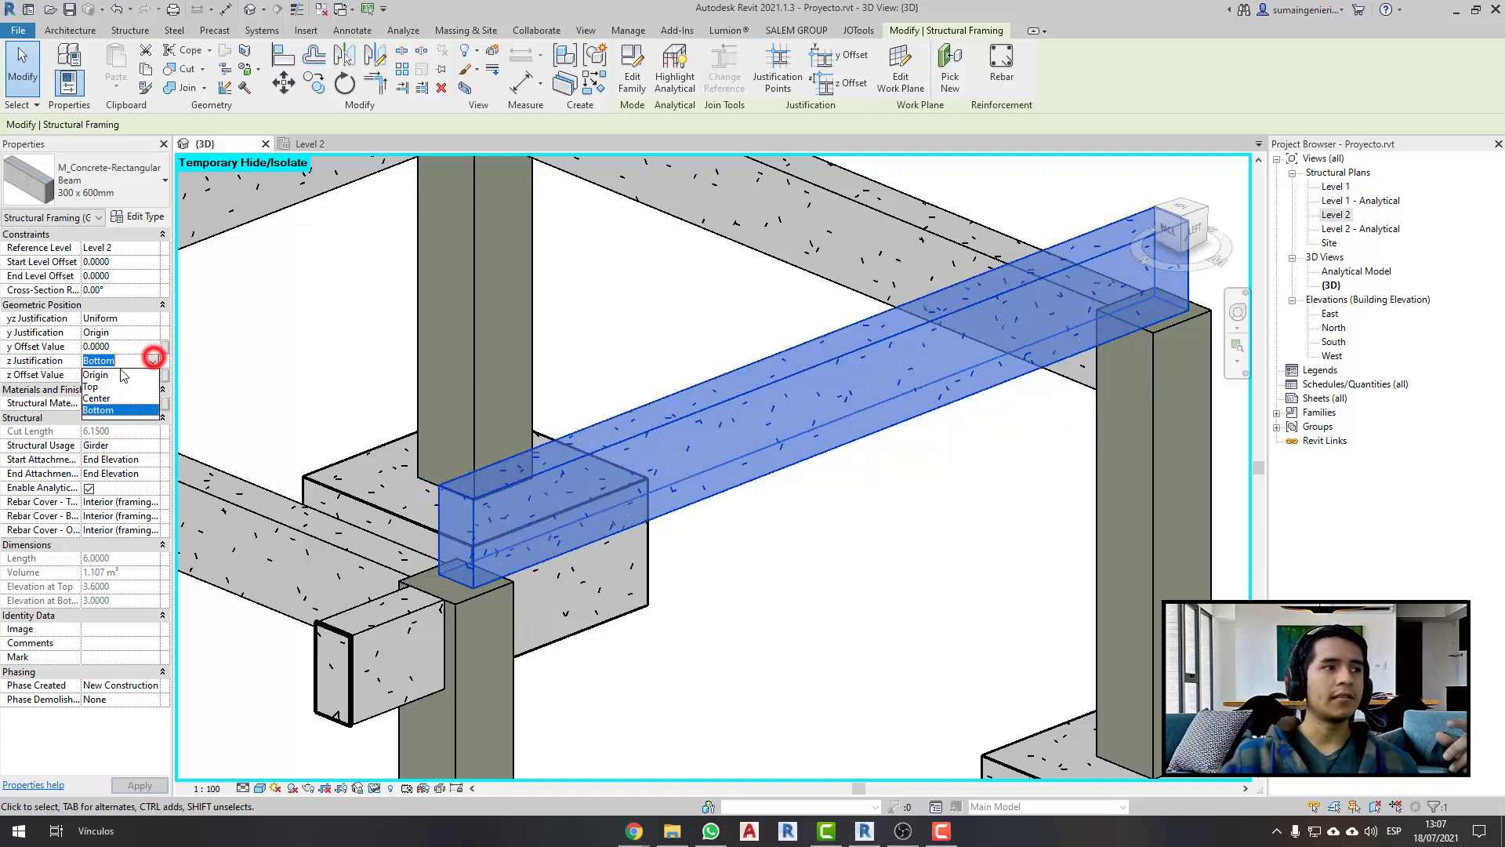
pyautogui.click(125, 382)
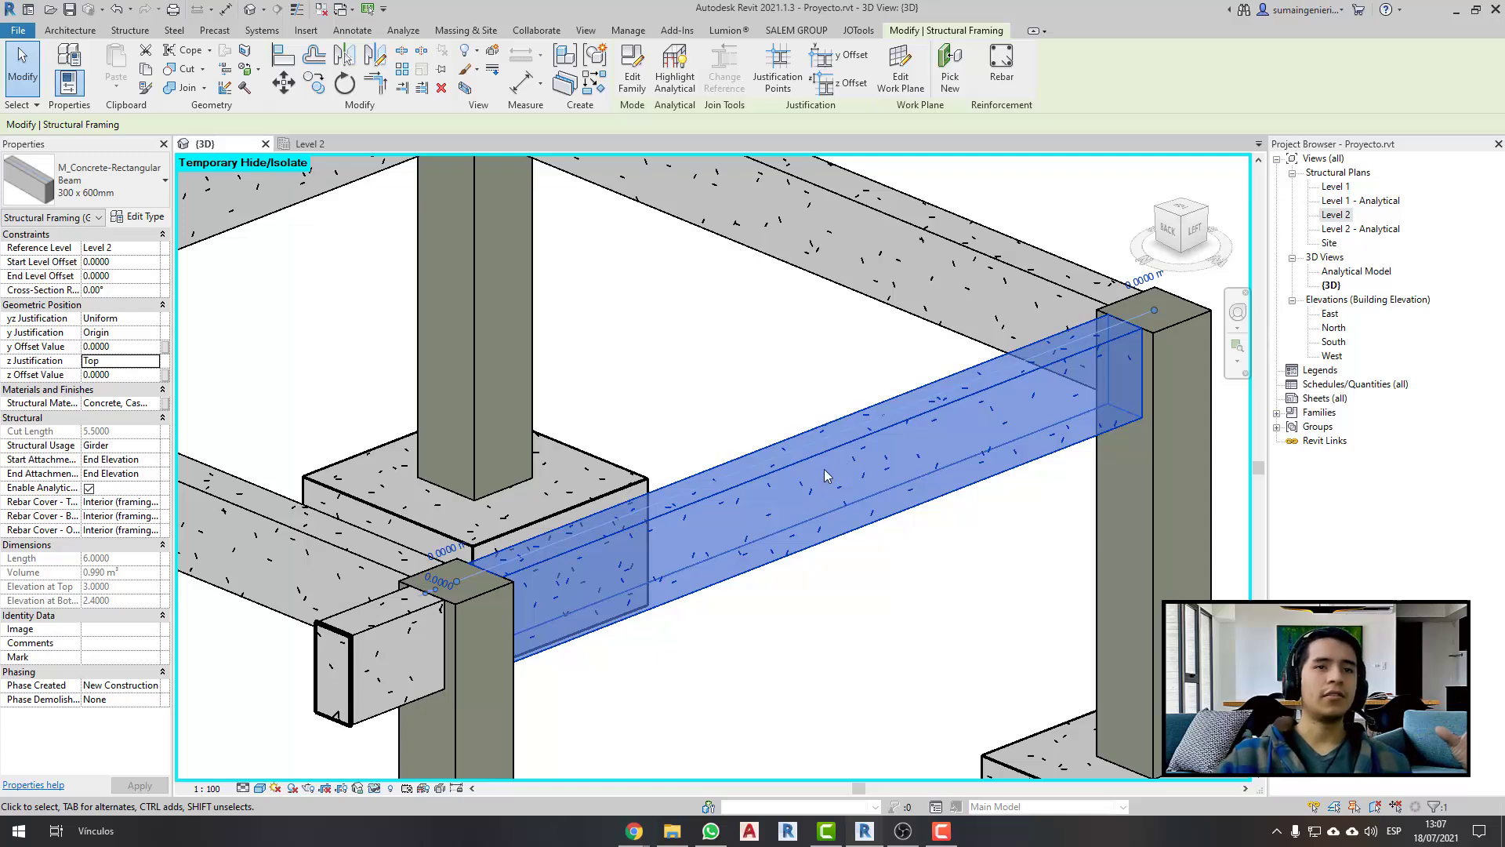
pyautogui.moveTo(823, 464); pyautogui.dragTo(784, 485, button='middle')
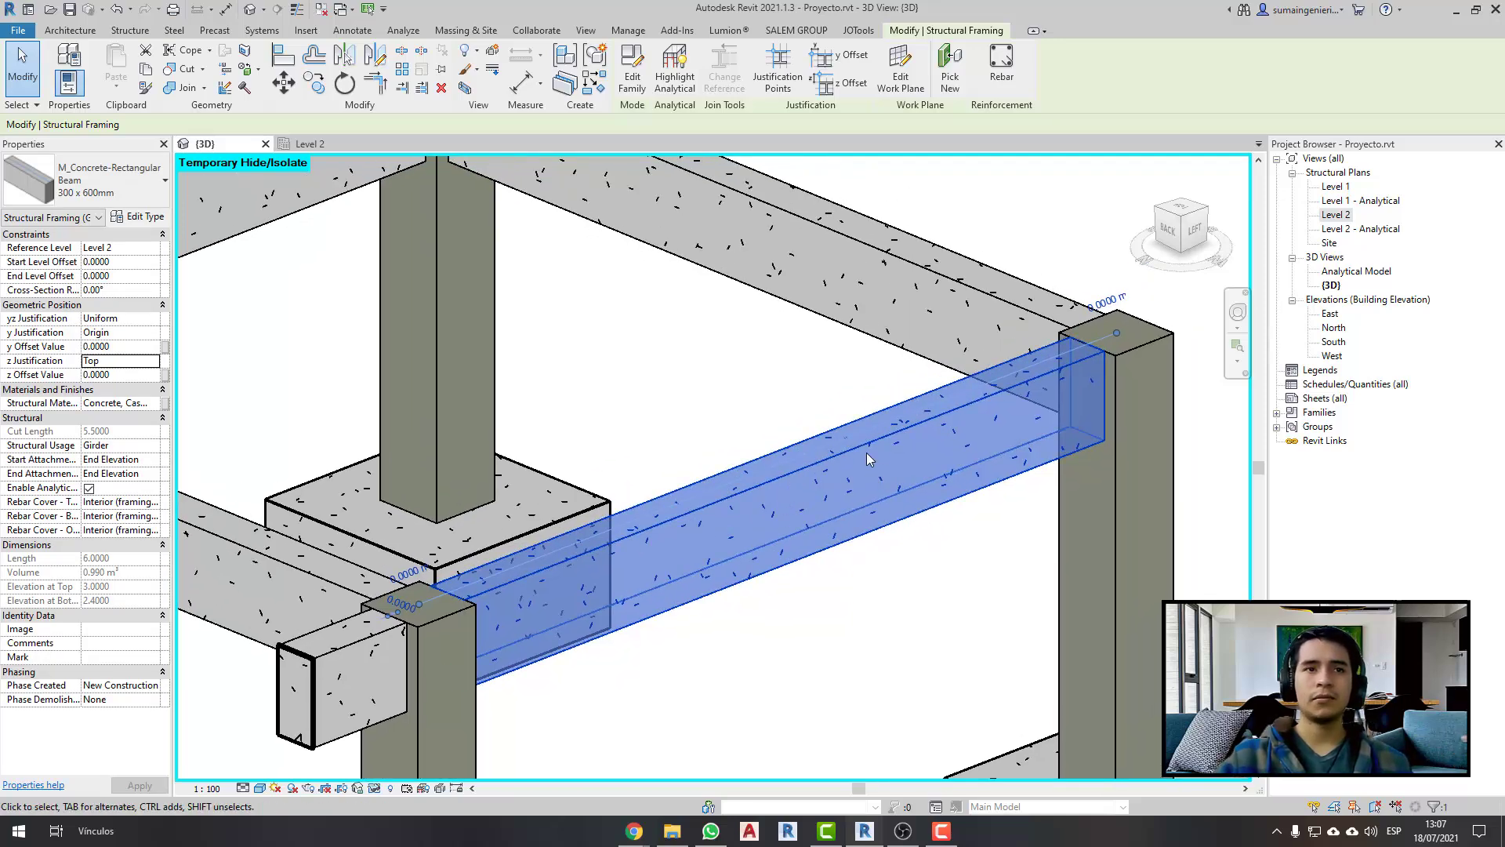
pyautogui.click(152, 361)
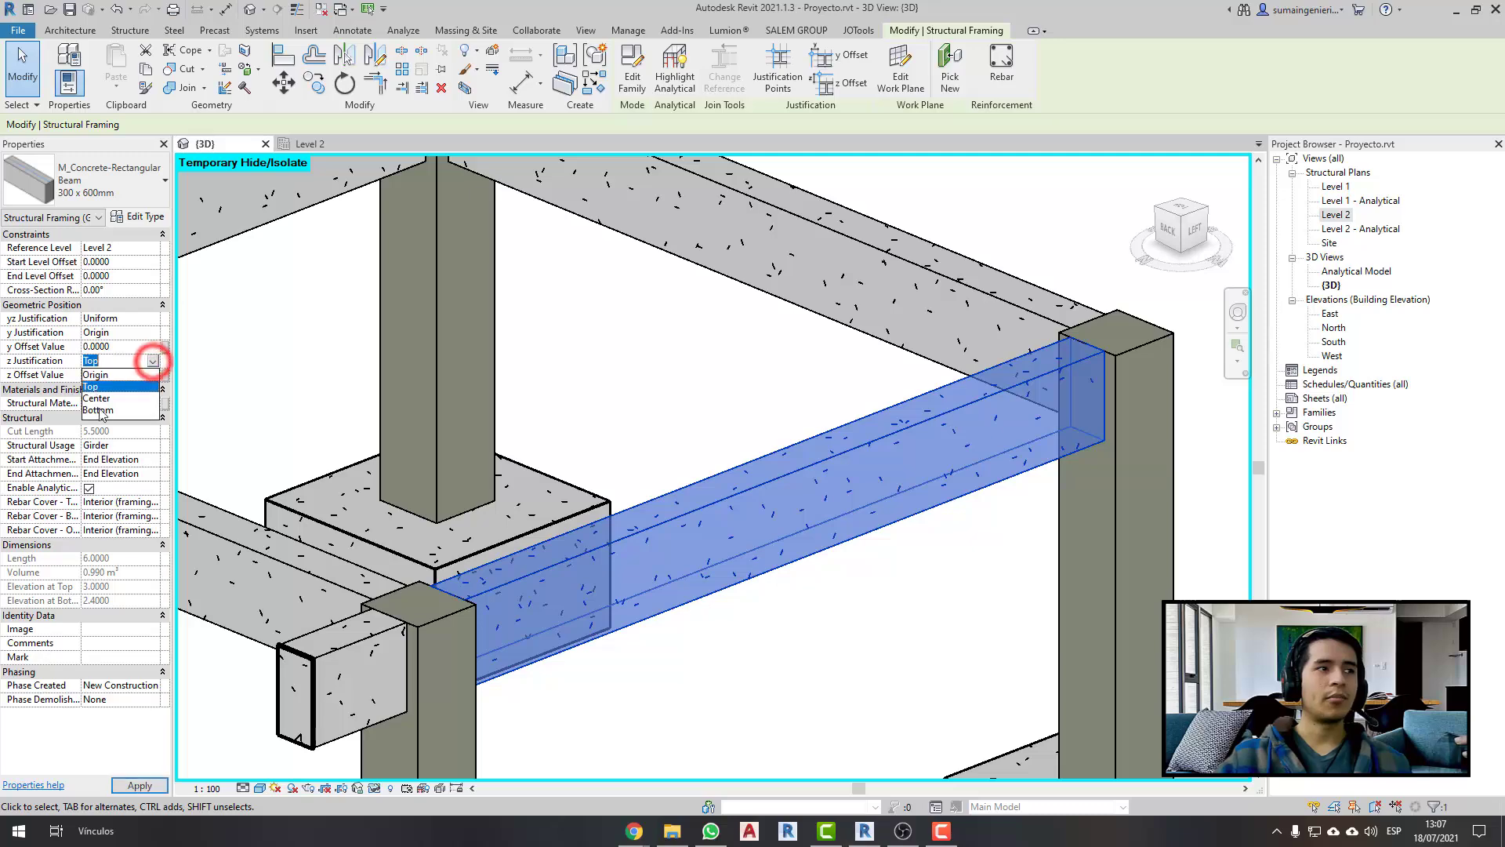
pyautogui.click(98, 410)
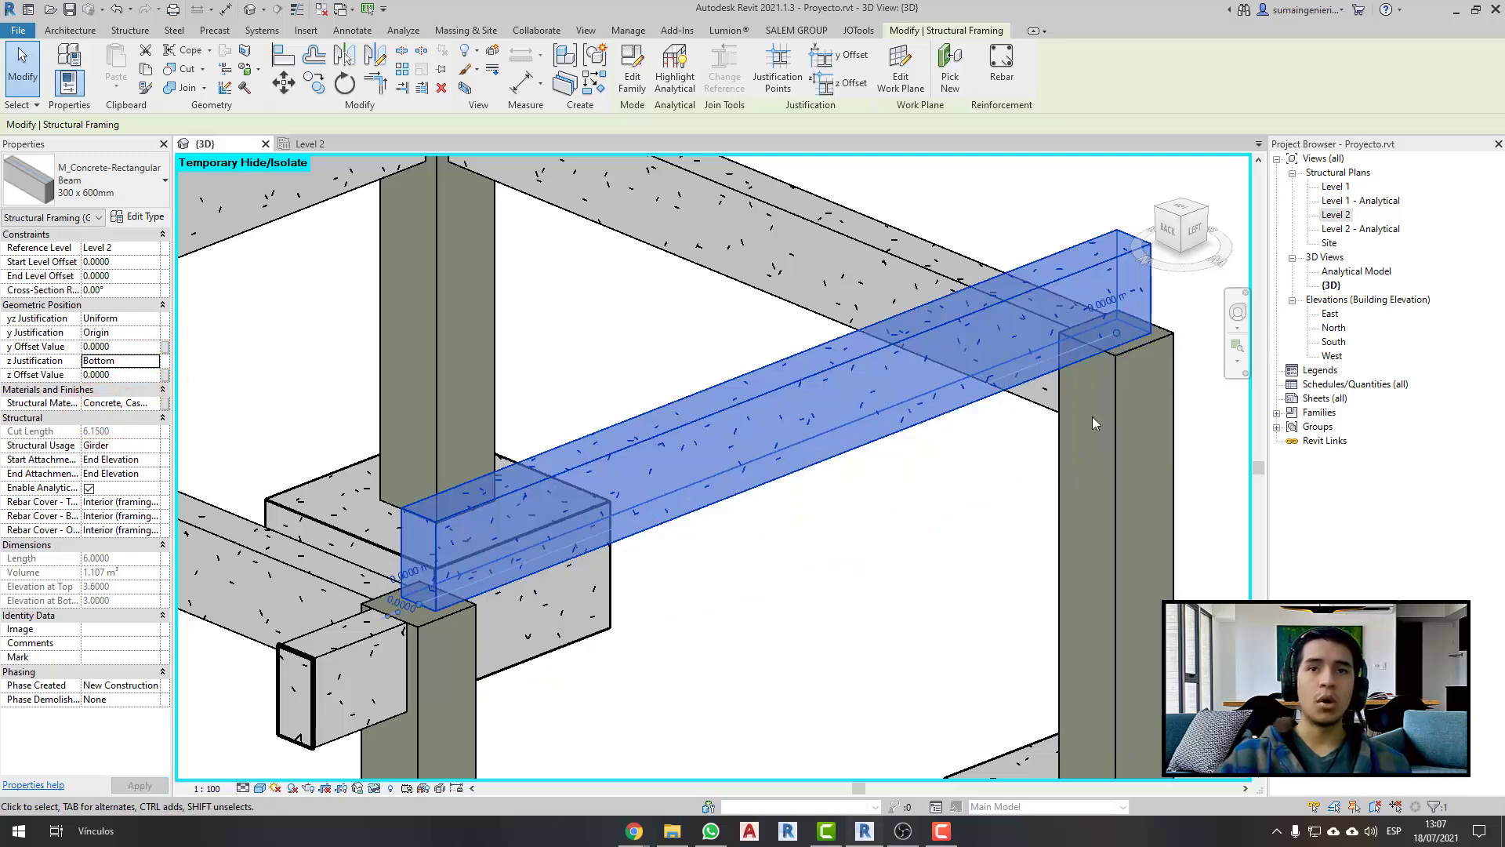
pyautogui.click(1016, 475)
pyautogui.hotkey('ctrl', 'z')
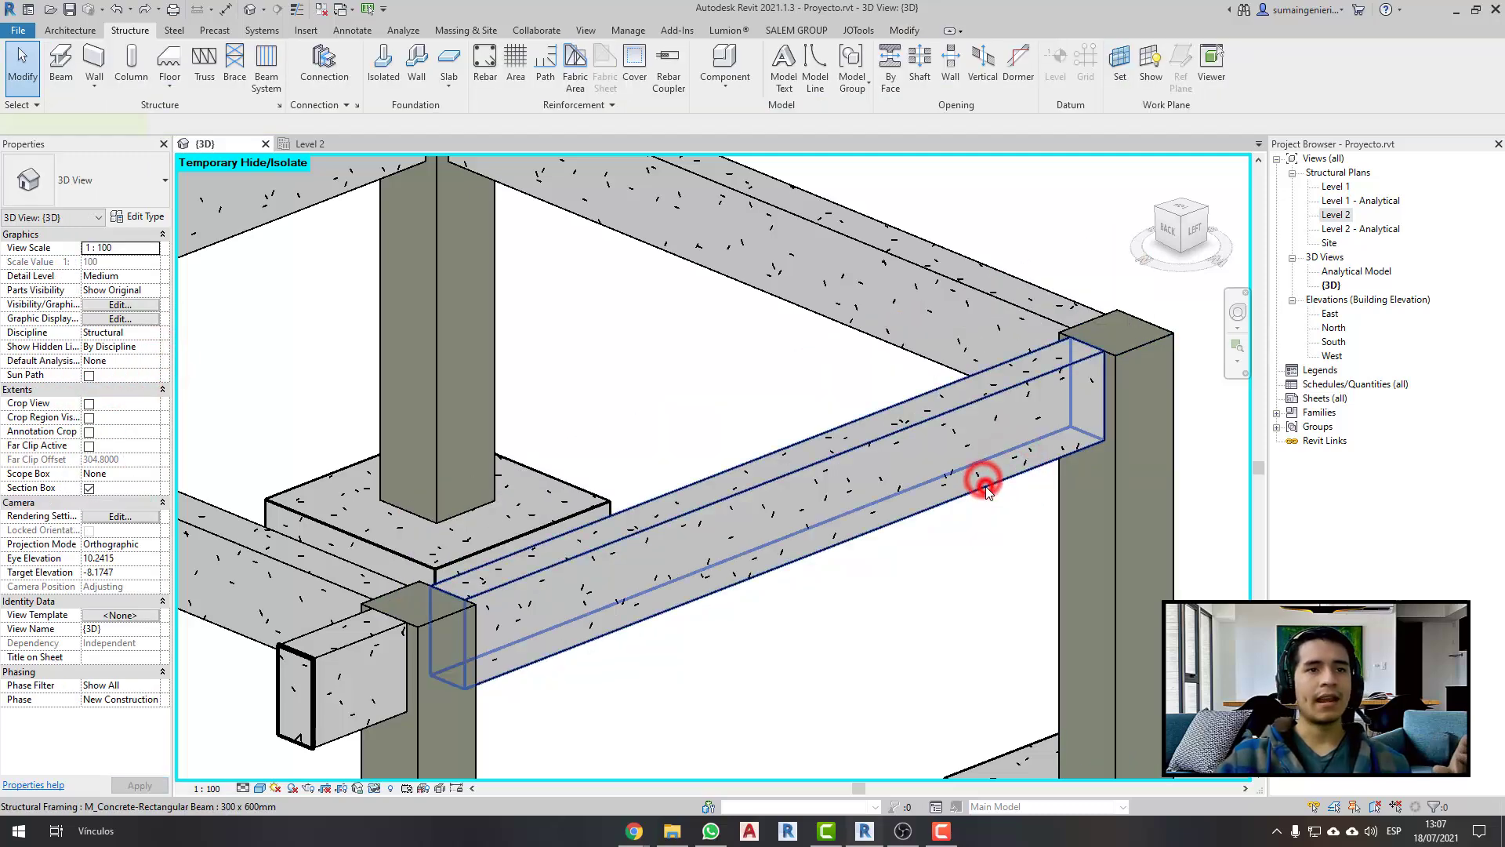
# - Raise the beam by setting its start and end level offsets to 0.5, then 0.6
pyautogui.click(985, 486)
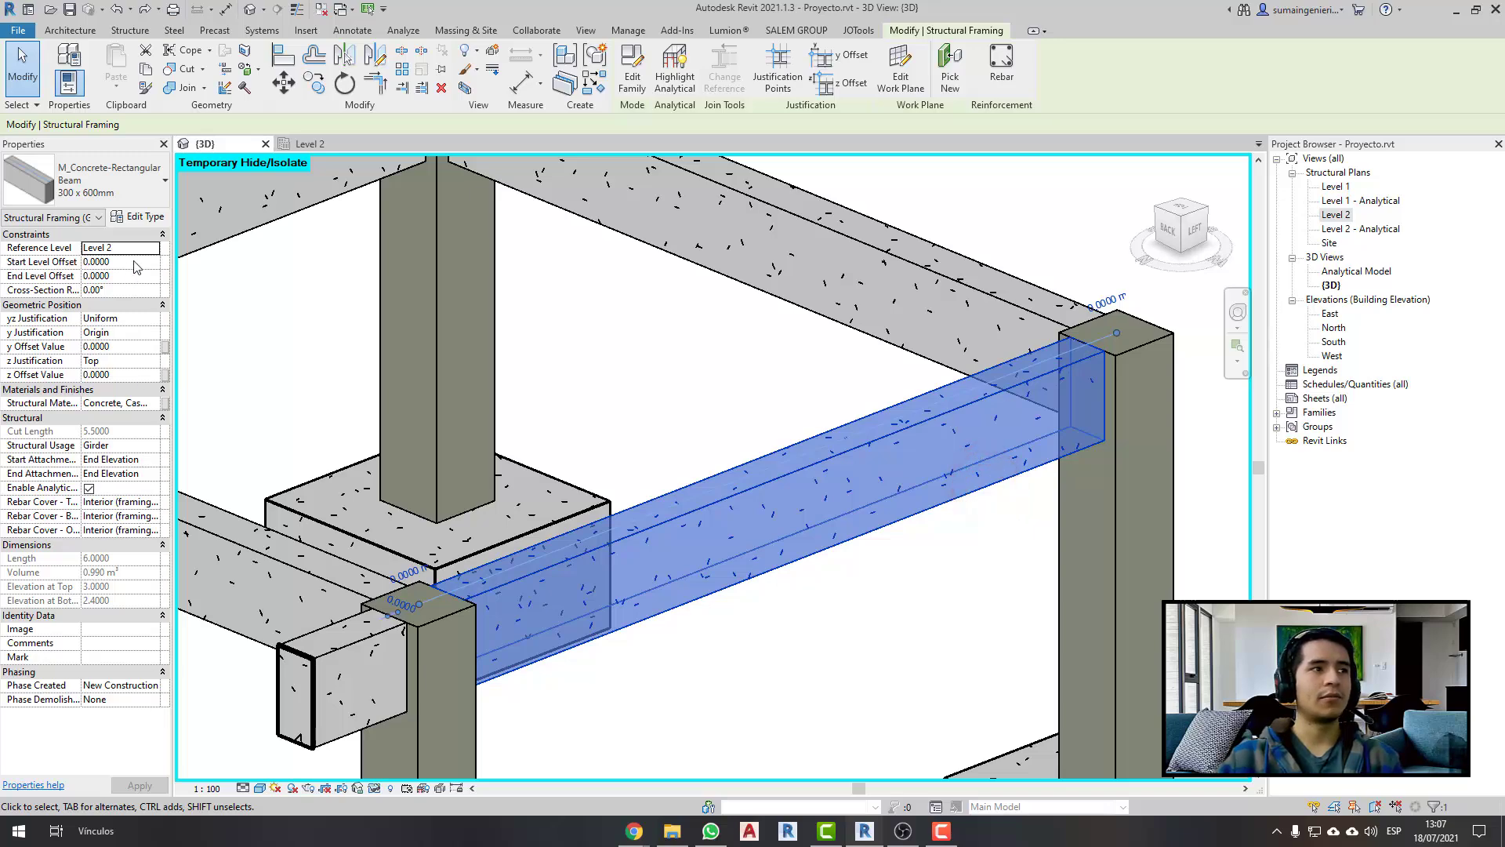
pyautogui.write('0.5')
pyautogui.press('Return')
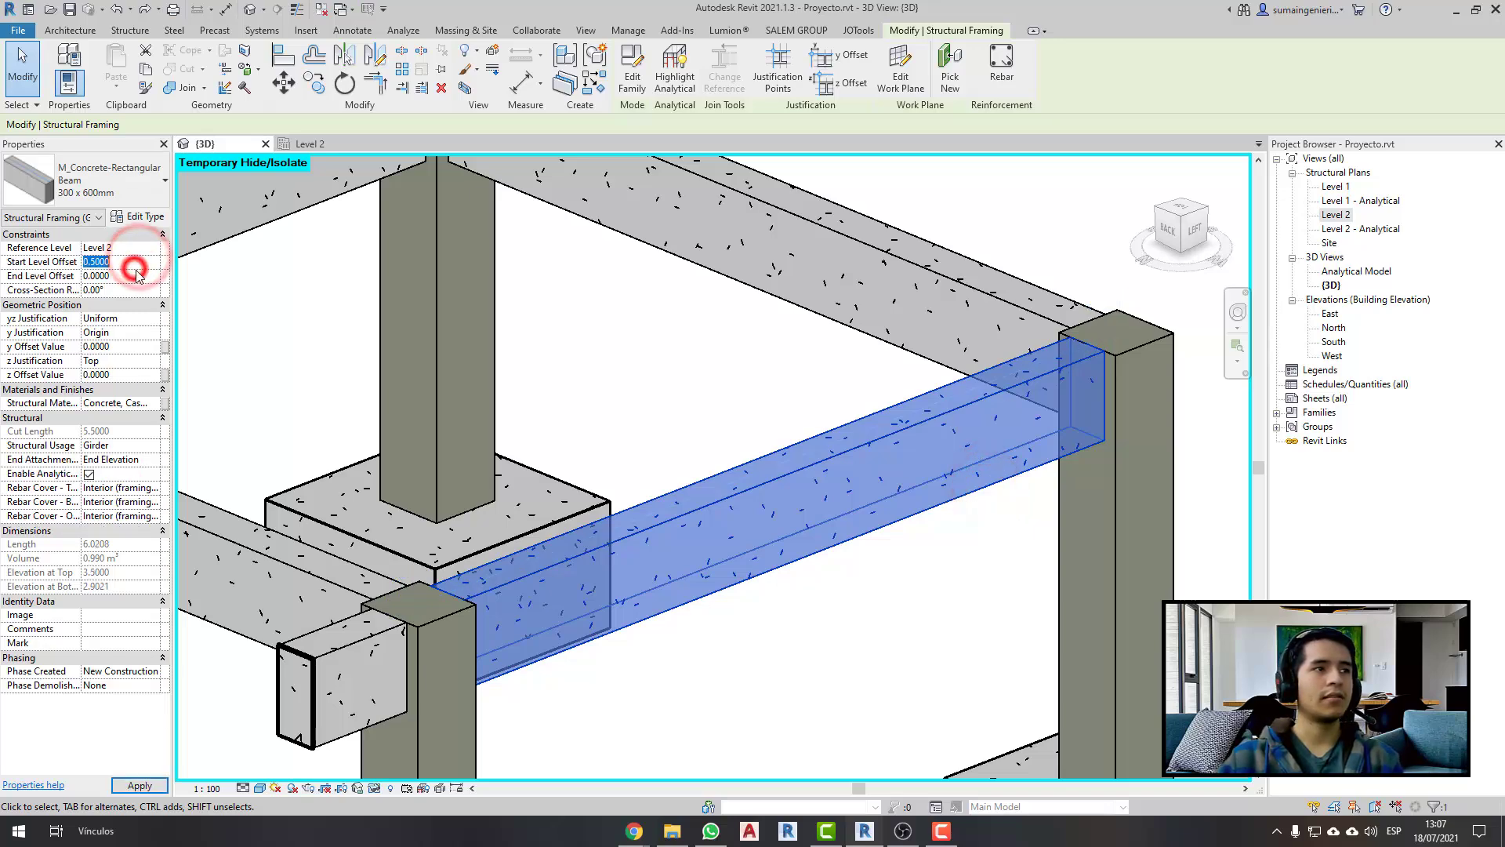
pyautogui.click(137, 273)
pyautogui.write('0.5')
pyautogui.press('Return')
pyautogui.press('Return')
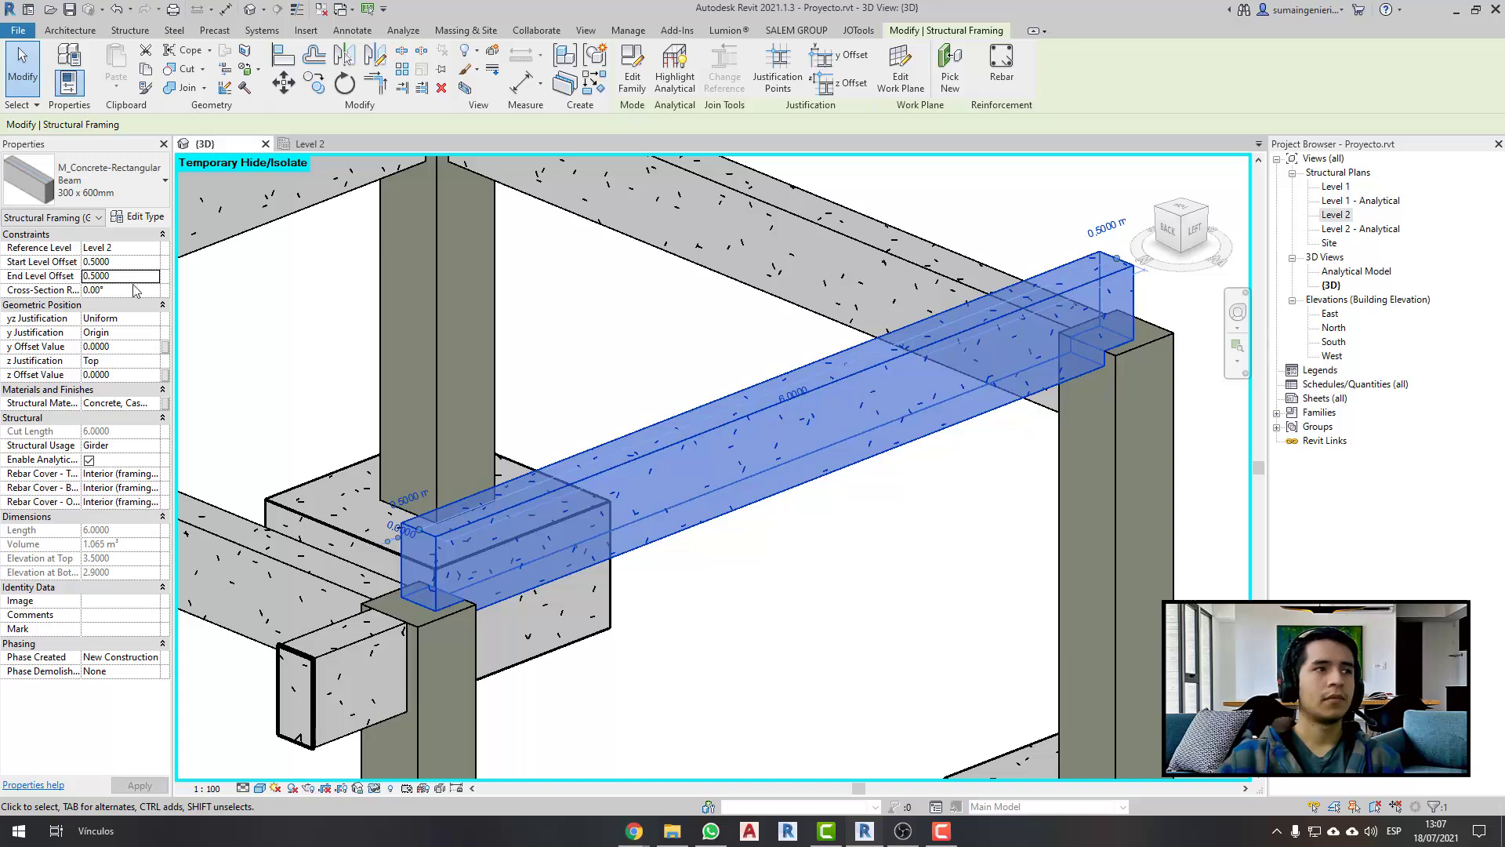
pyautogui.write('0.6')
pyautogui.press('Return')
pyautogui.click(138, 262)
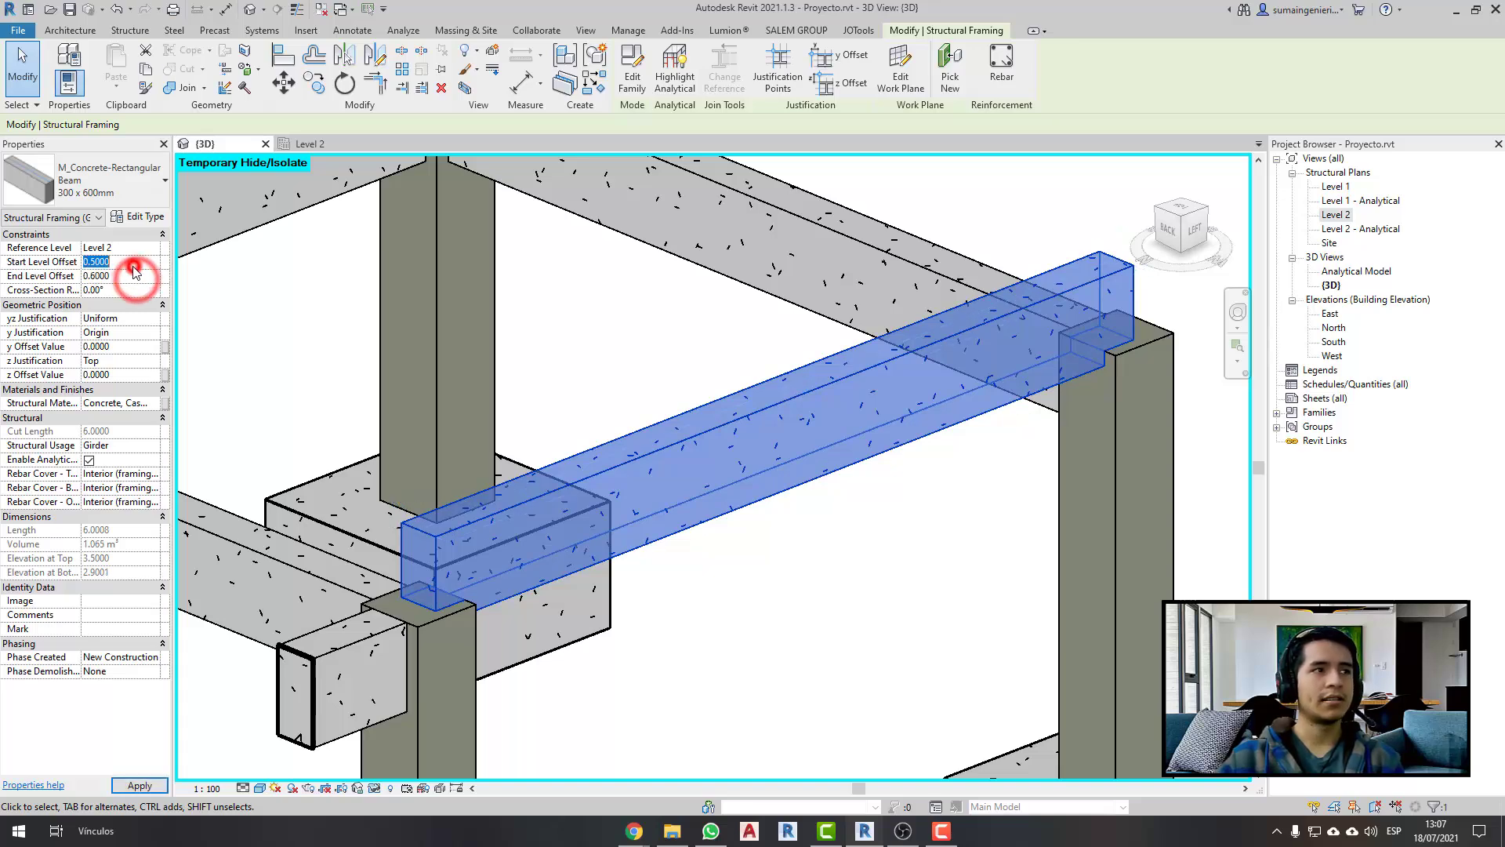
pyautogui.write('0.6')
pyautogui.press('Return')
pyautogui.click(986, 533)
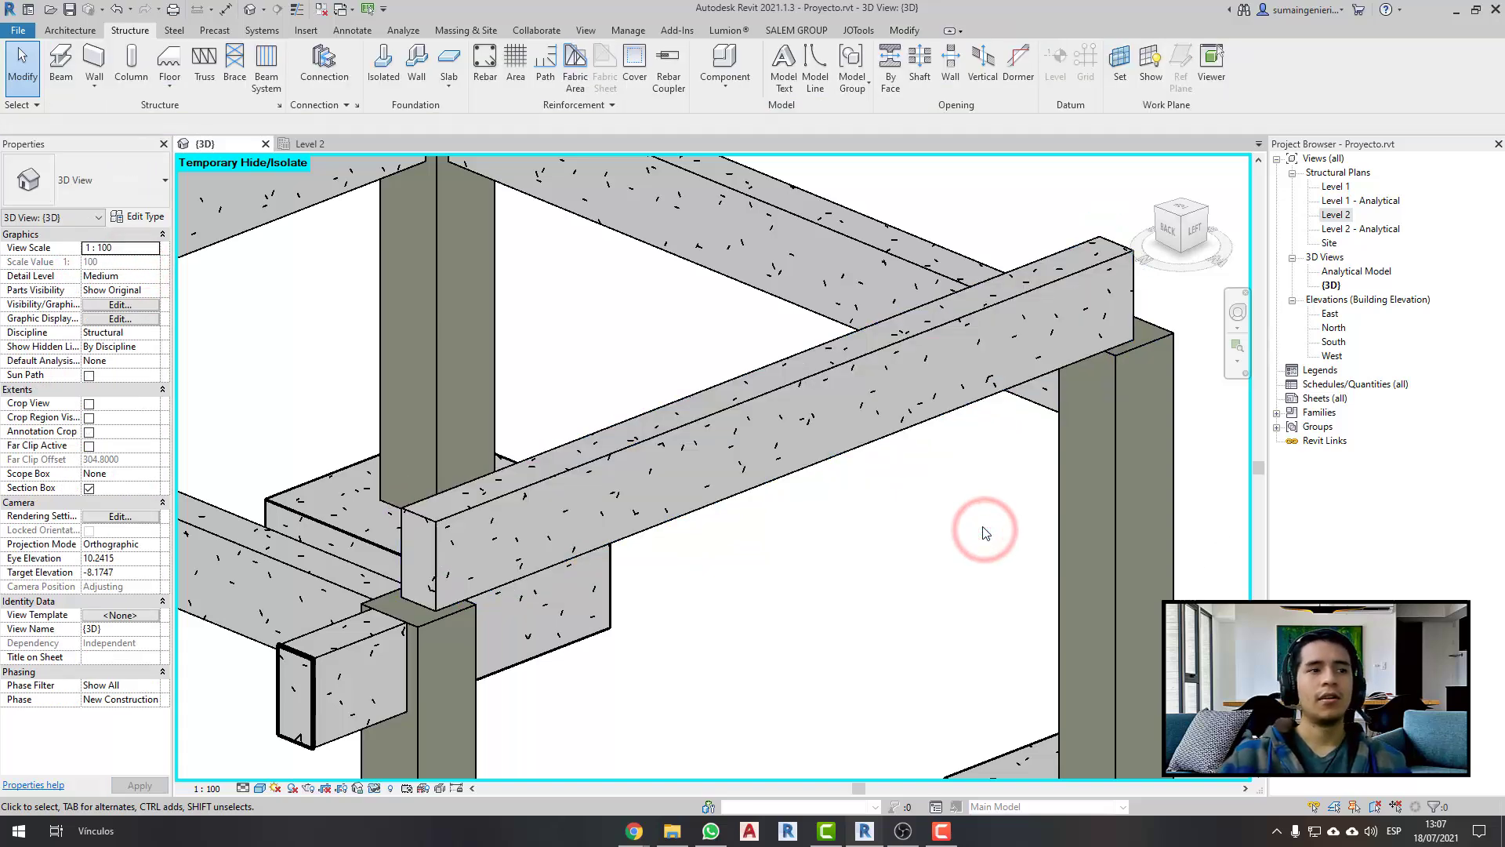
# - Set another beam's start and end level offsets to 0 with Bottom z Justification
pyautogui.click(913, 427)
pyautogui.scroll(-3, 860, 444)
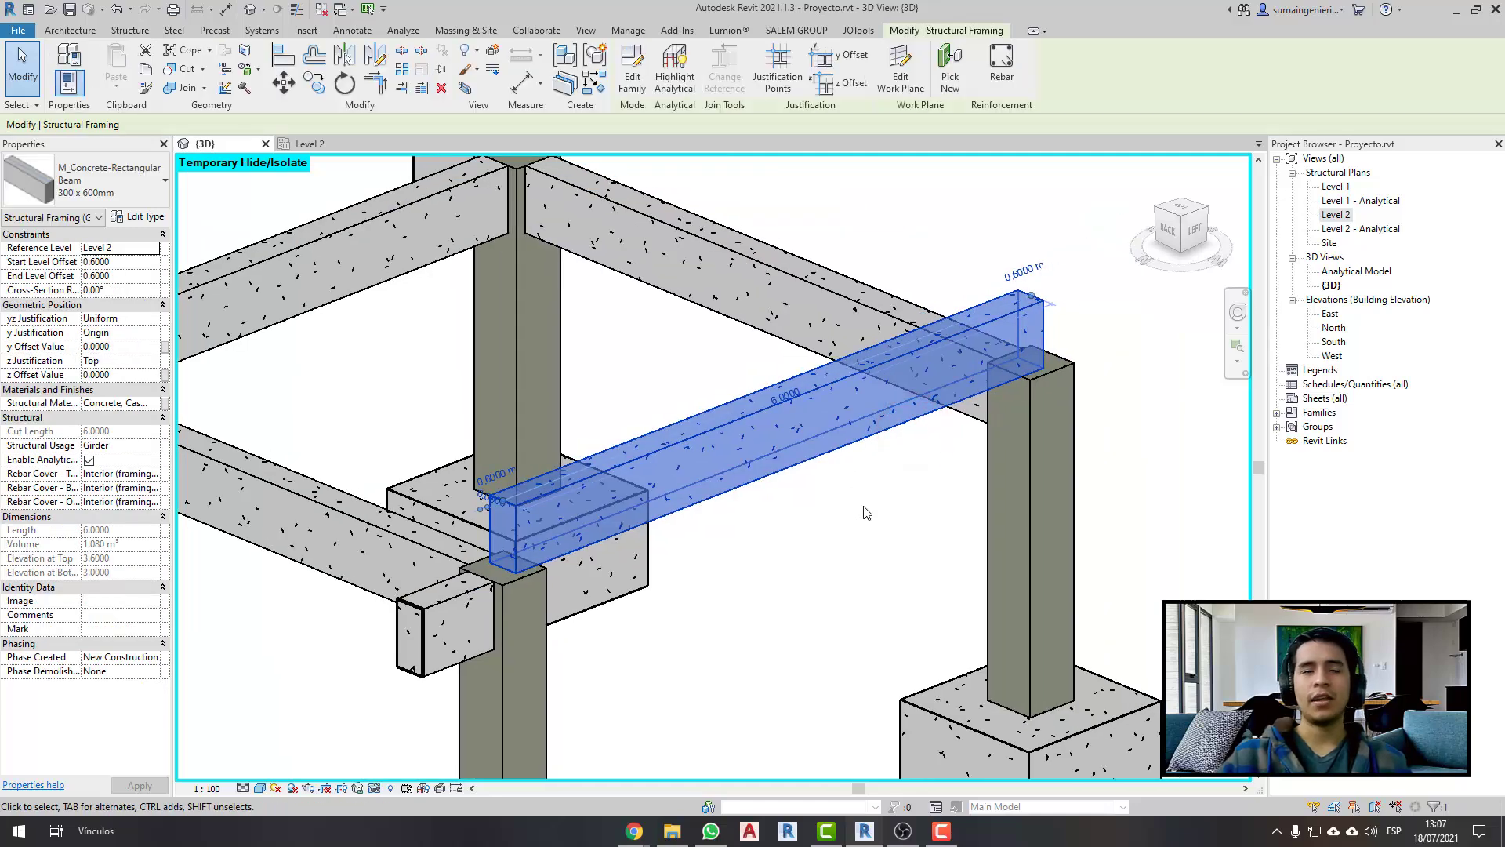
pyautogui.moveTo(867, 514)
pyautogui.keyDown('shift'); pyautogui.mouseDown(button='middle')
pyautogui.moveTo(800, 512)
pyautogui.moveTo(850, 510)
pyautogui.mouseUp(button='middle'); pyautogui.keyUp('shift')
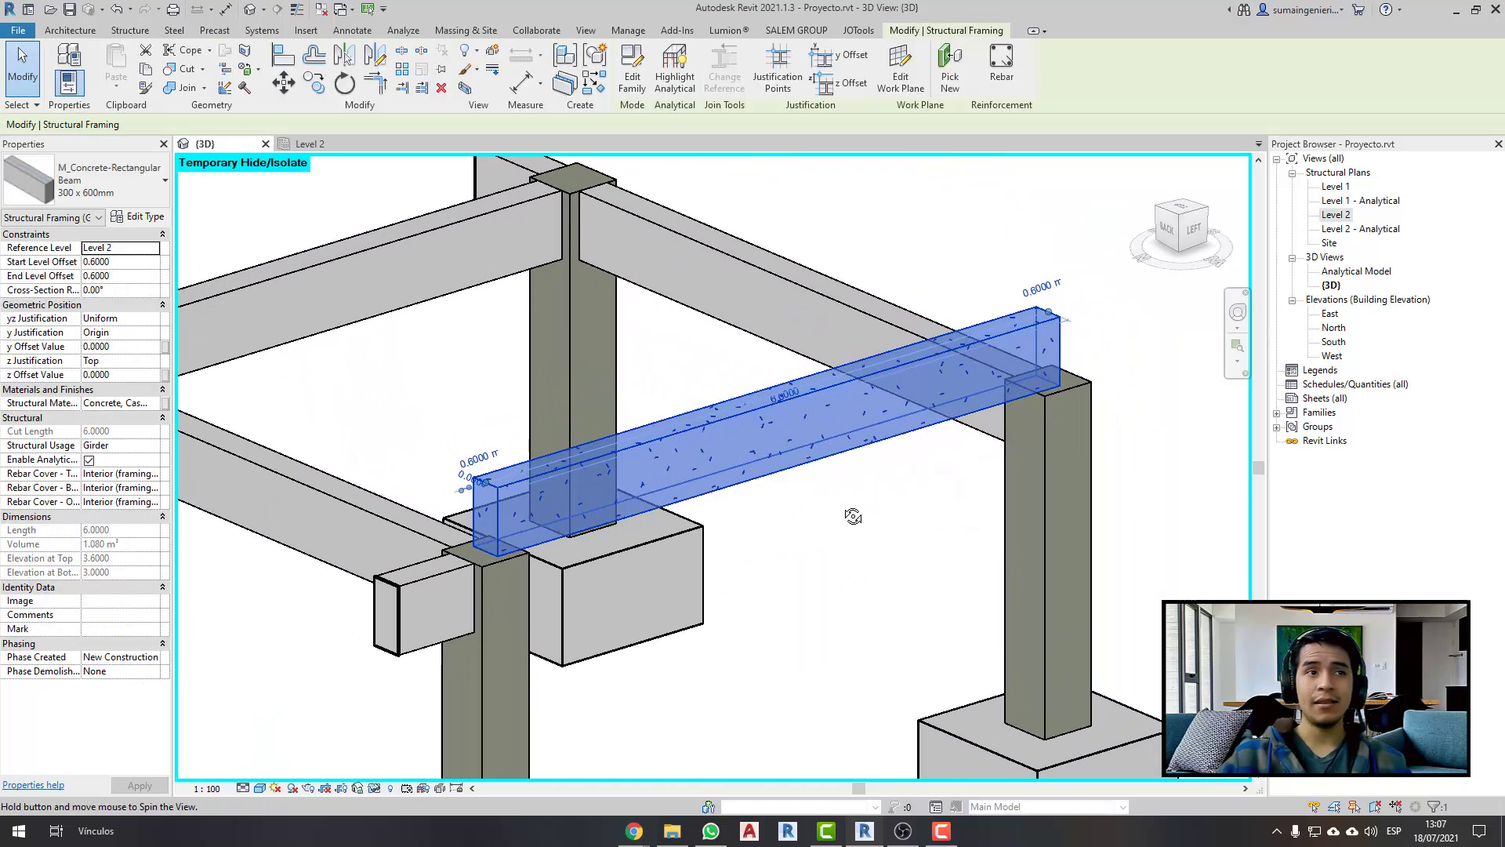
pyautogui.click(124, 275)
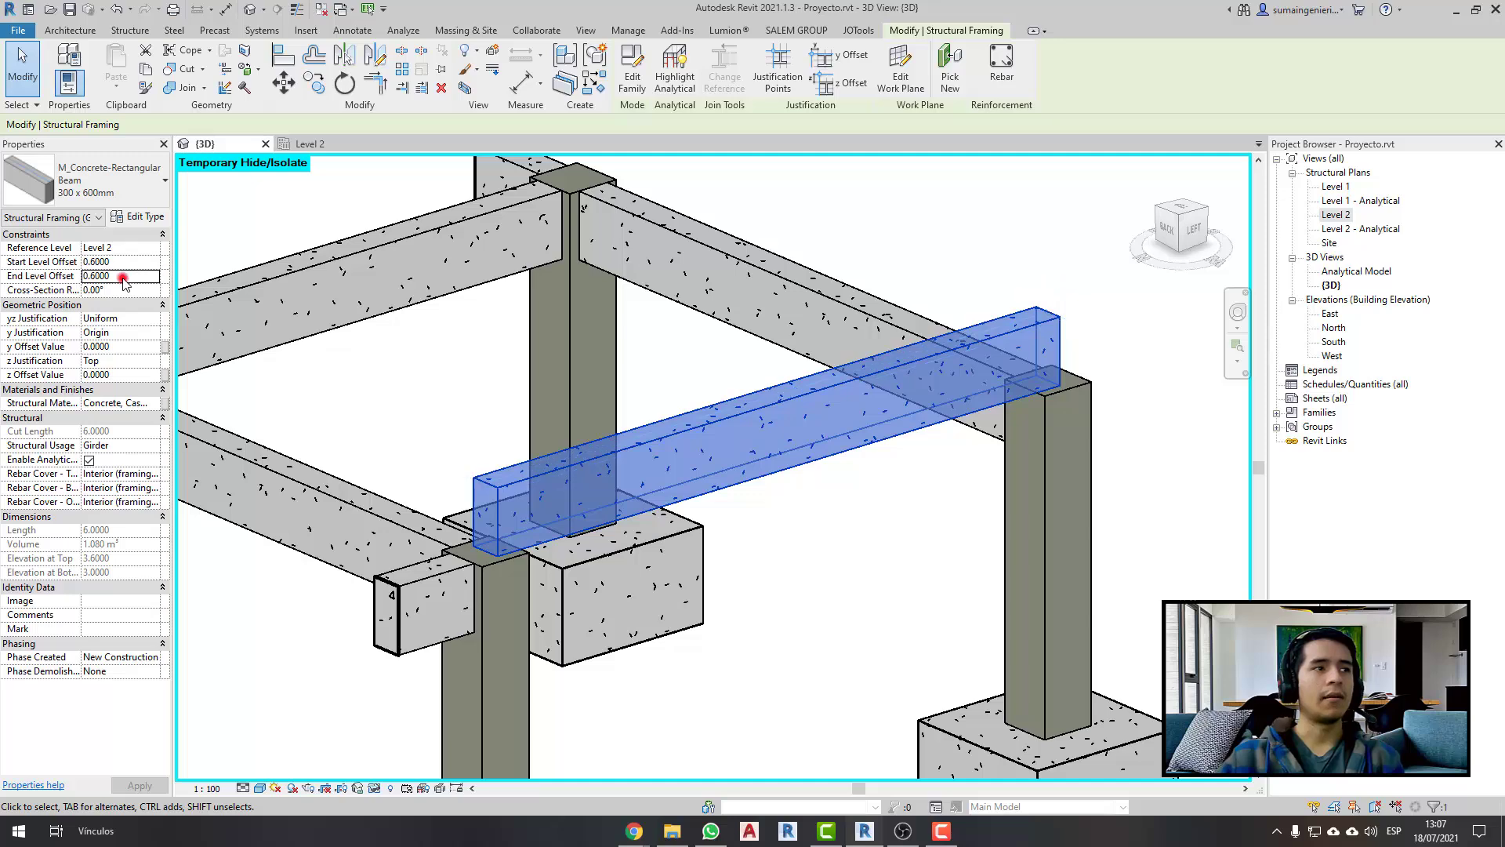
pyautogui.write('0')
pyautogui.click(124, 261)
pyautogui.write('0')
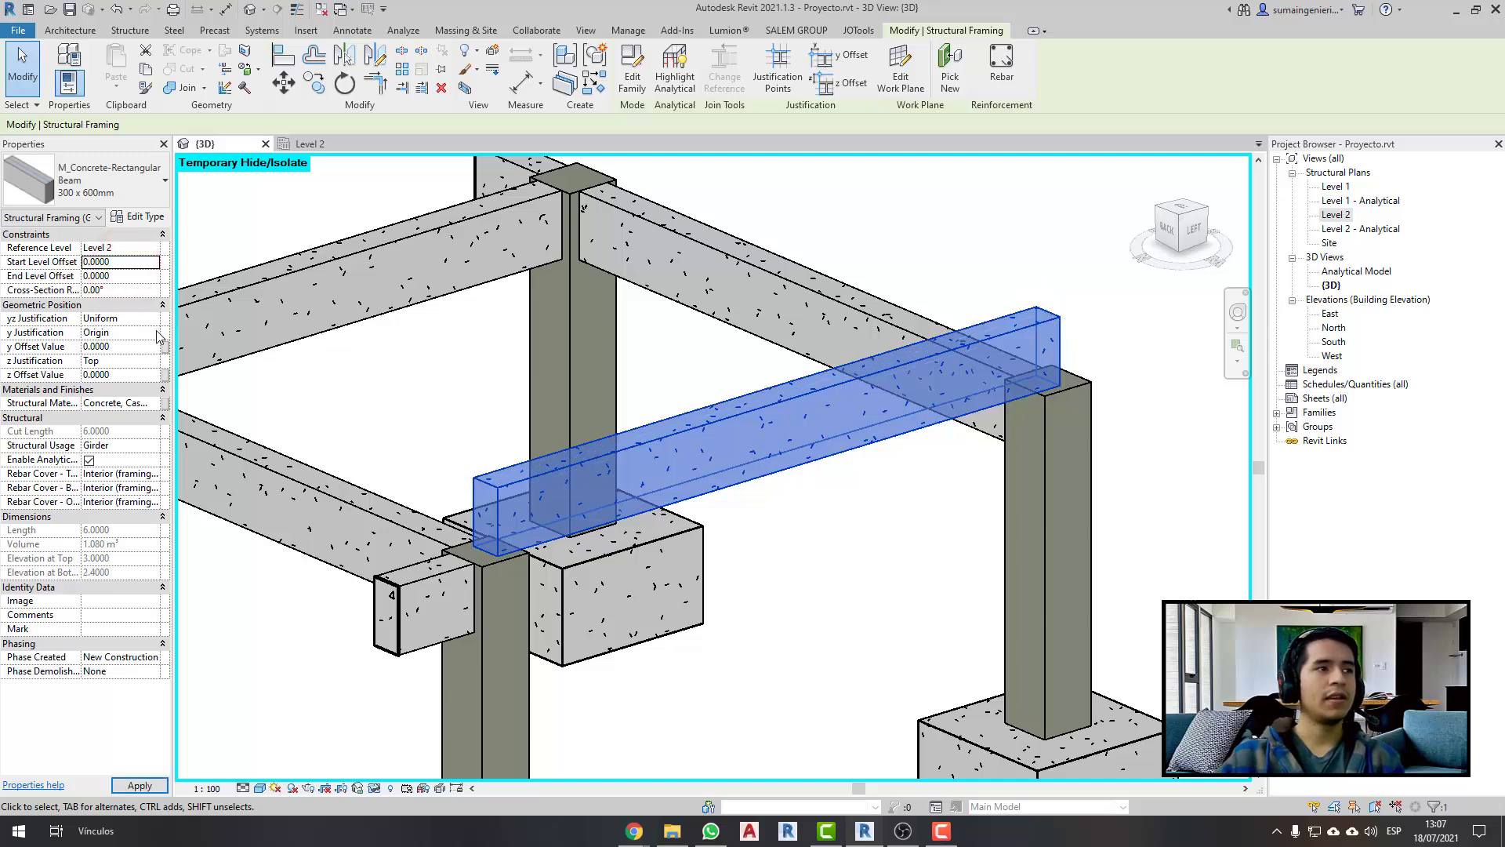
pyautogui.click(154, 360)
pyautogui.click(105, 404)
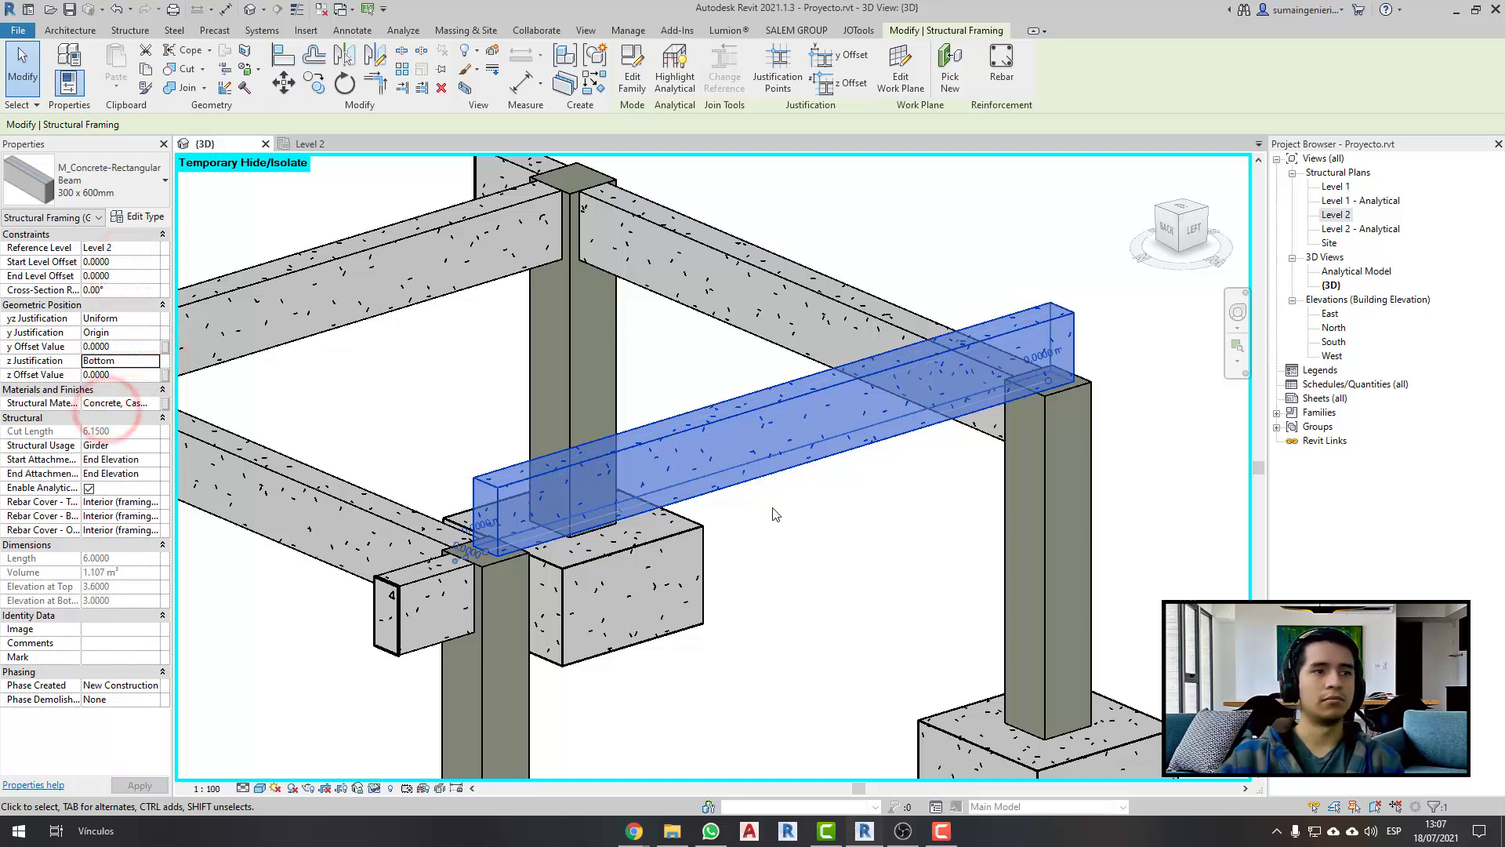
pyautogui.click(776, 511)
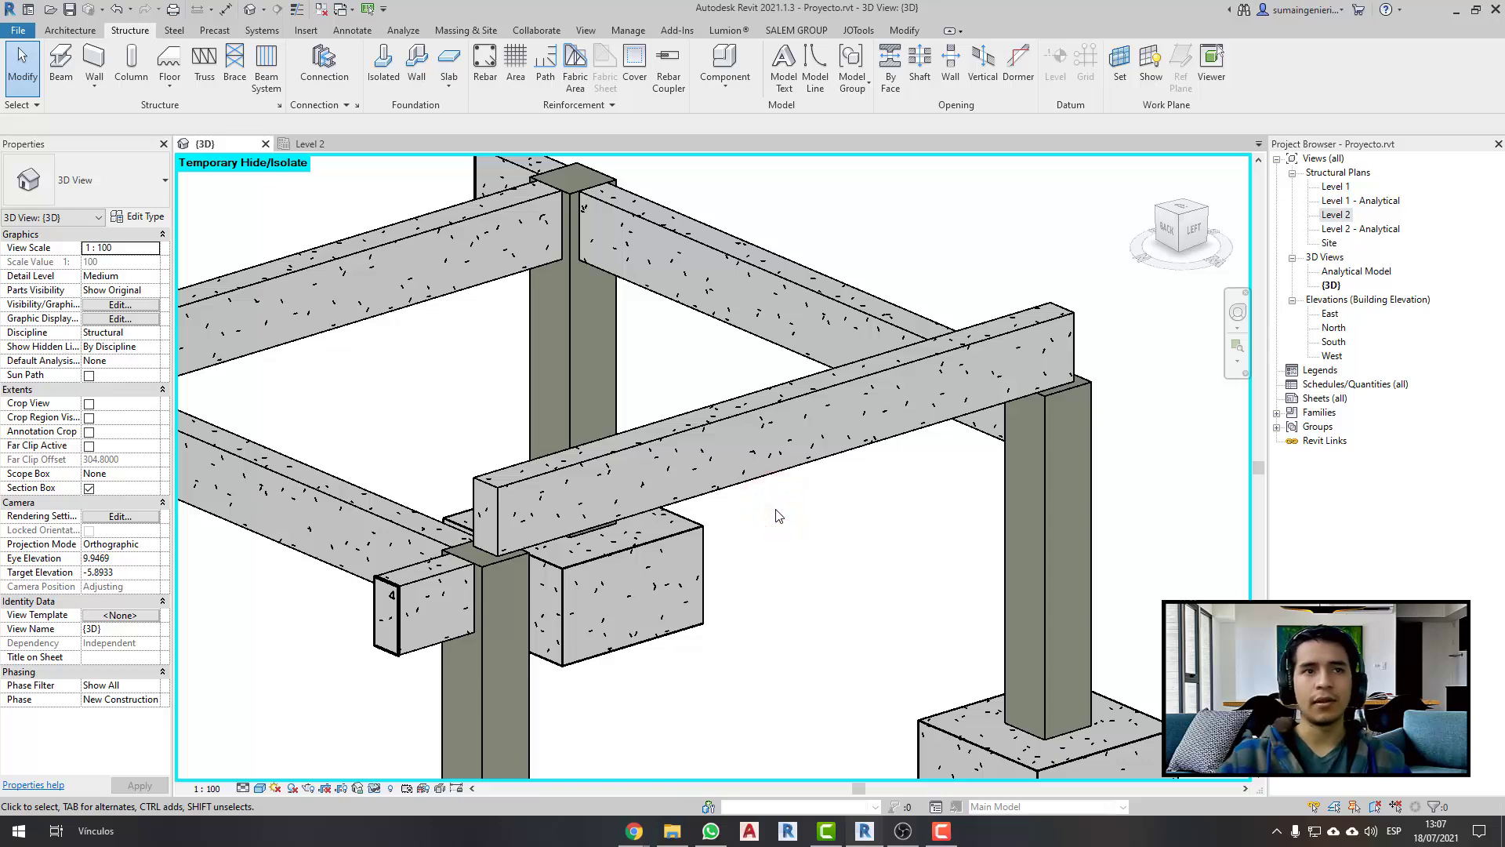
# - Give the upper-left beam Bottom z Justification and edit the front beam's start level offset
pyautogui.scroll(-2, 1208, 772)
pyautogui.click(533, 380)
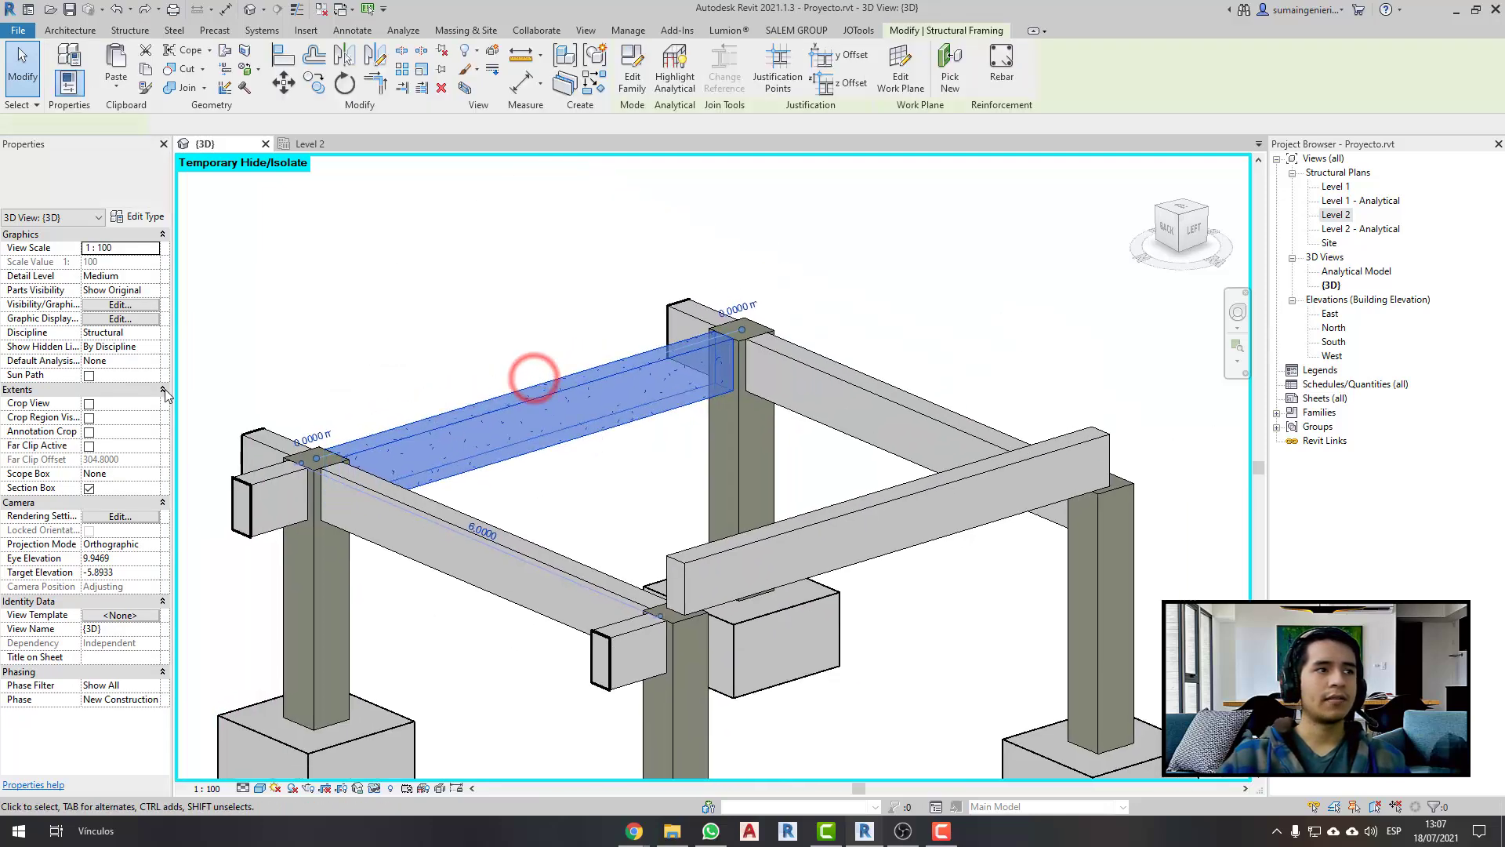
pyautogui.click(148, 392)
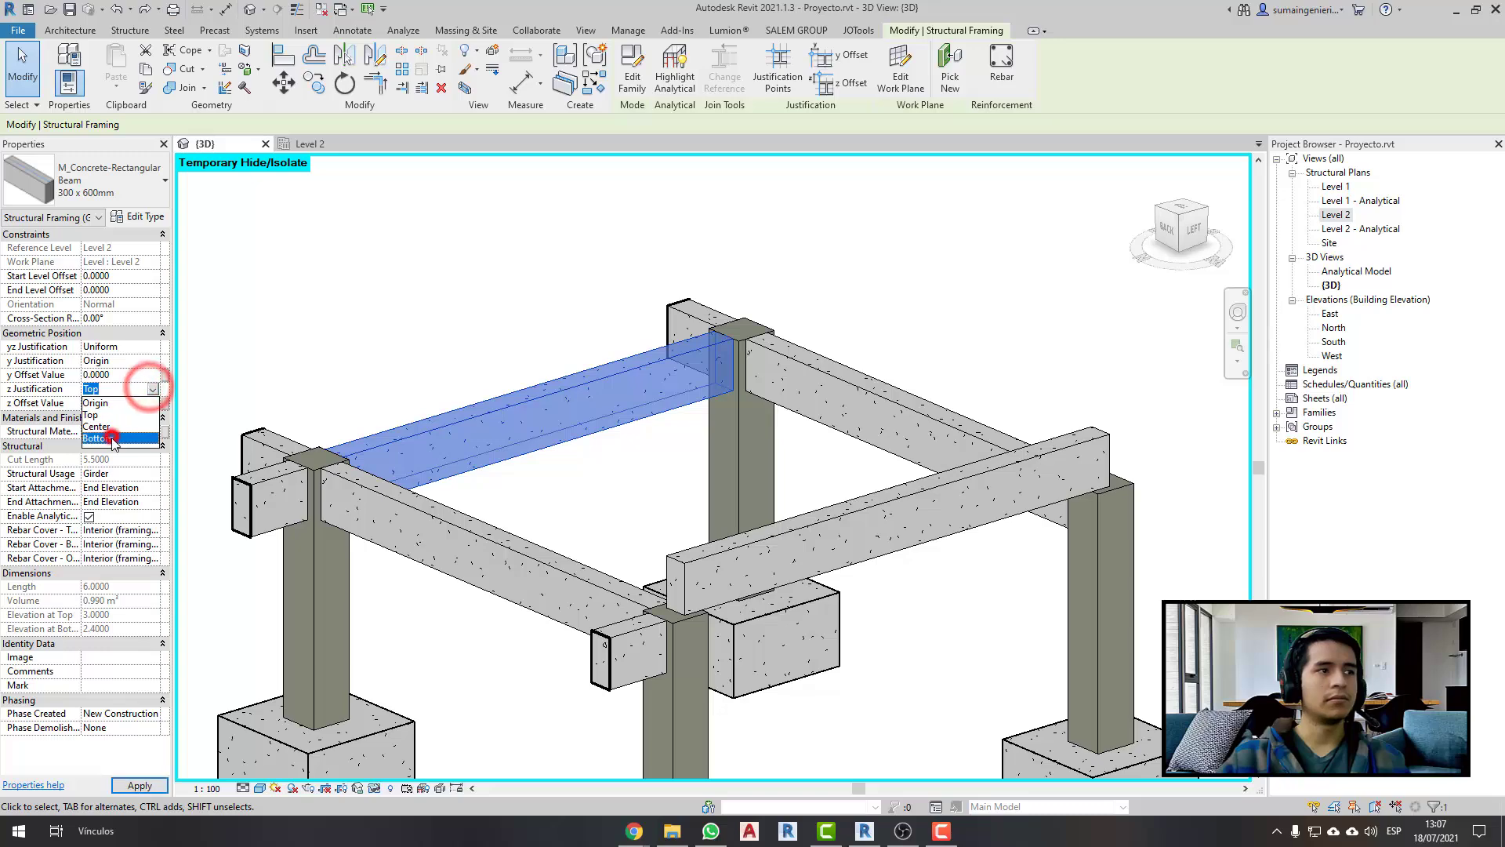
pyautogui.click(121, 427)
pyautogui.click(893, 545)
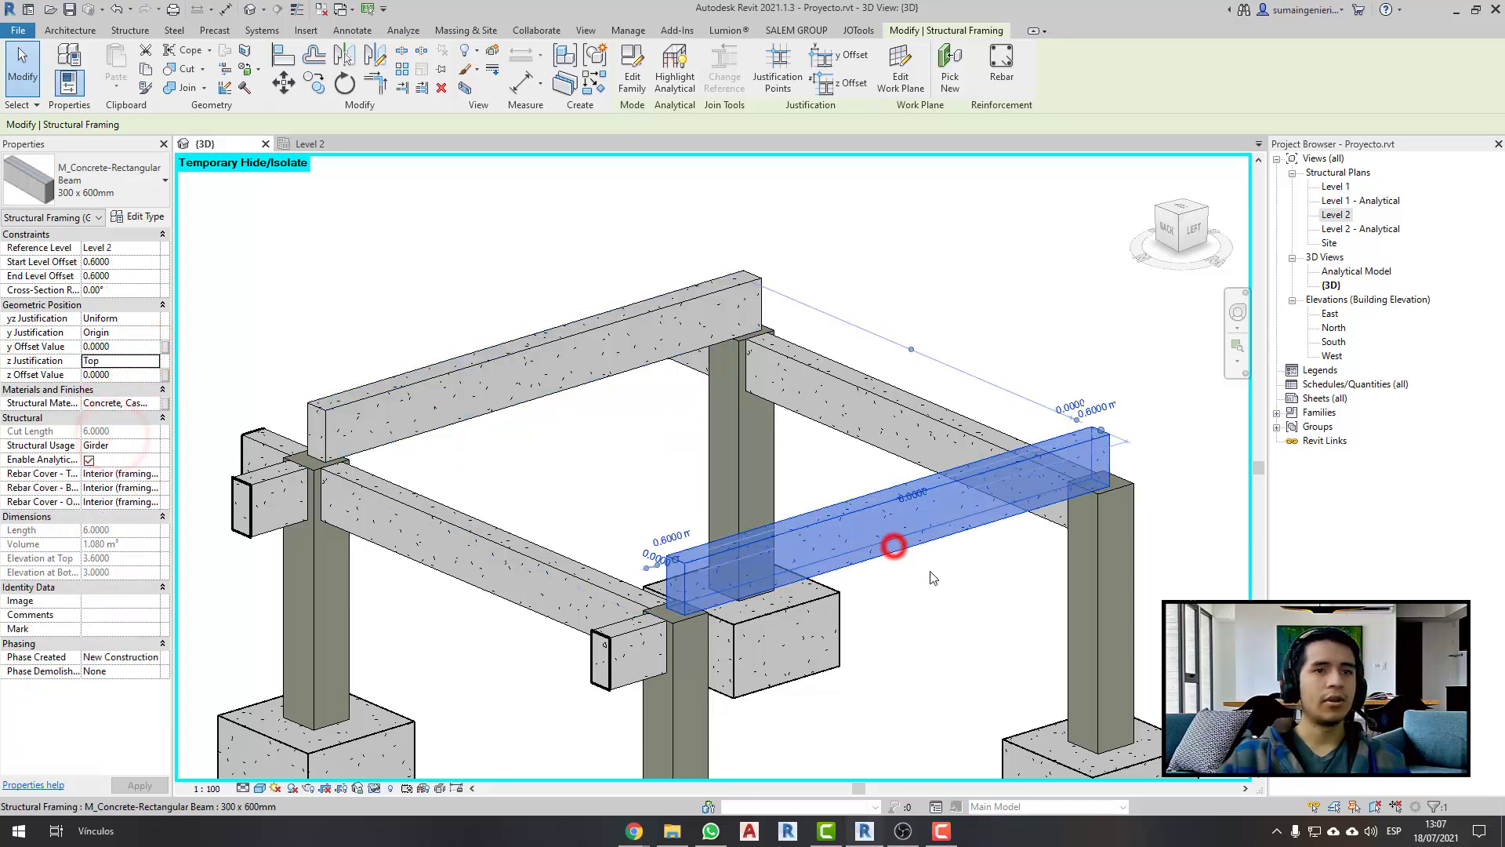
pyautogui.doubleClick(131, 264)
pyautogui.click(688, 471)
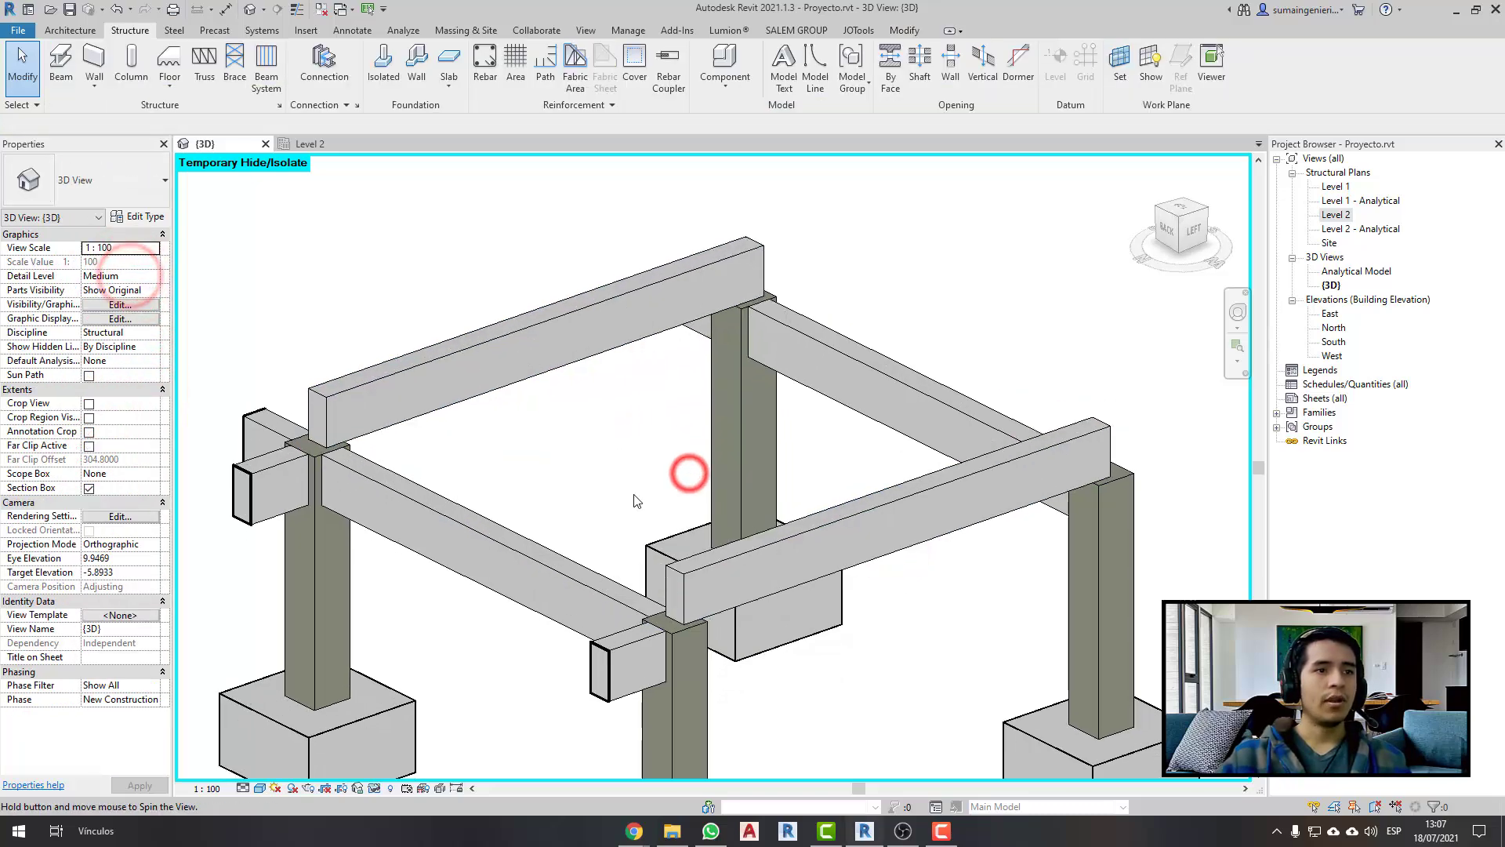
pyautogui.moveTo(621, 486); pyautogui.dragTo(665, 443, button='middle')
# - Turn on the analytical model, switch to Wireframe, and check the top beam's properties
pyautogui.click(421, 786)
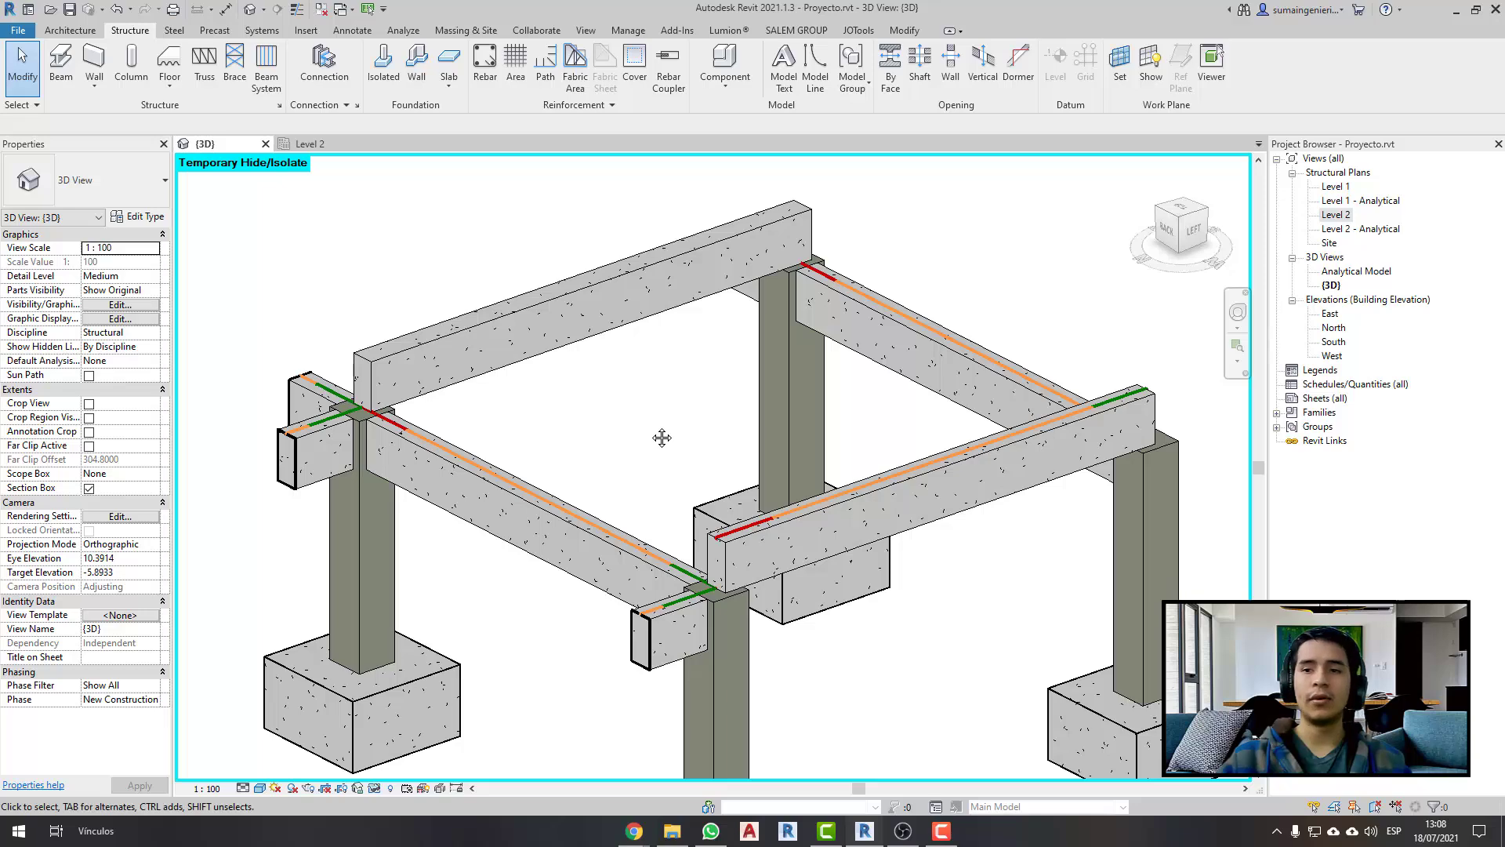
pyautogui.press('f')
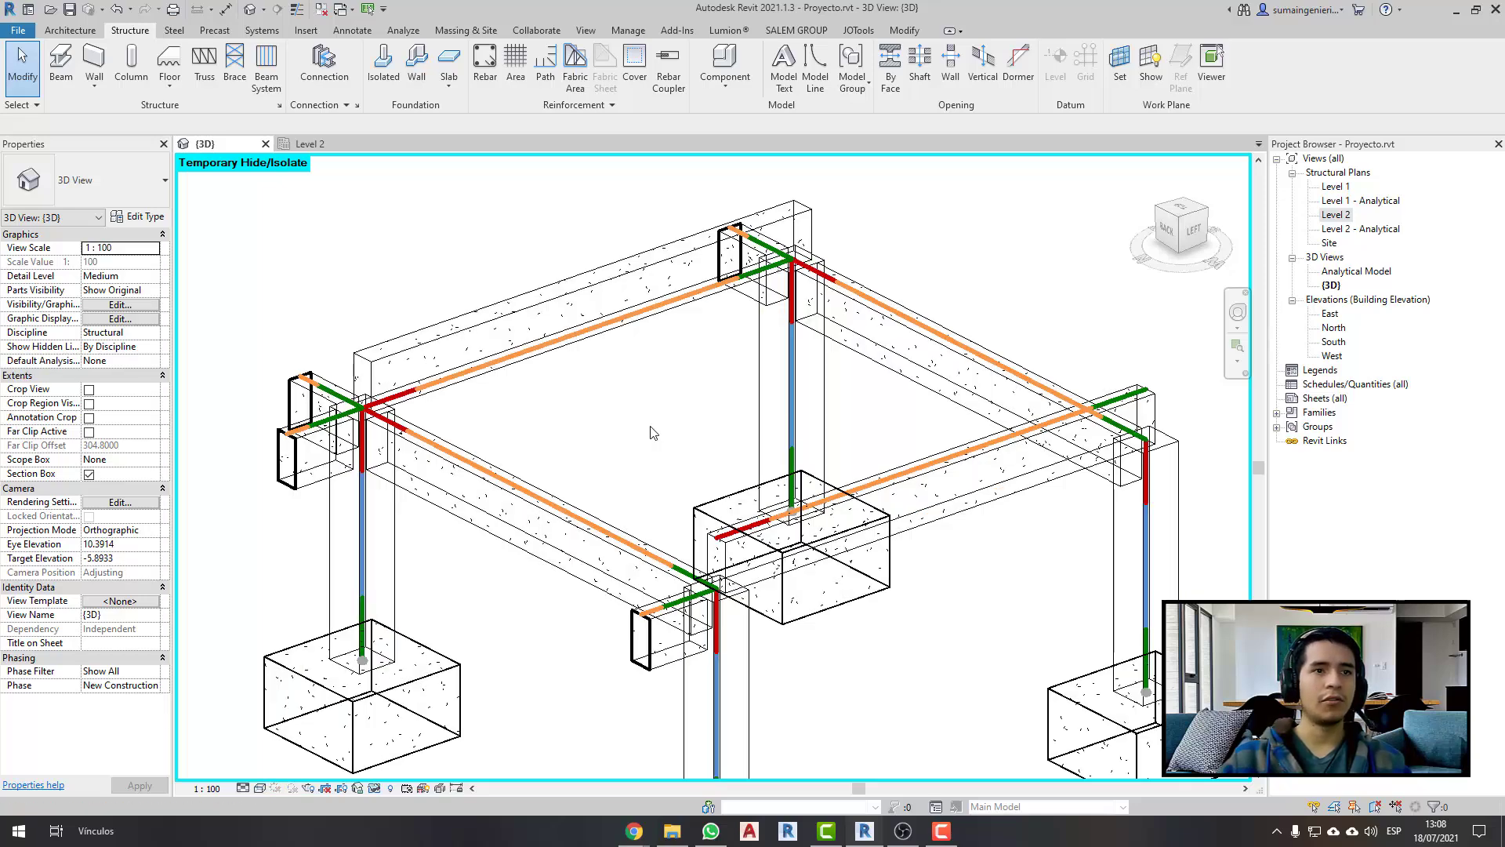
pyautogui.moveTo(652, 431)
pyautogui.keyDown('shift'); pyautogui.mouseDown(button='middle')
pyautogui.moveTo(579, 448)
pyautogui.moveTo(533, 353)
pyautogui.mouseUp(button='middle'); pyautogui.keyUp('shift')
pyautogui.click(494, 288)
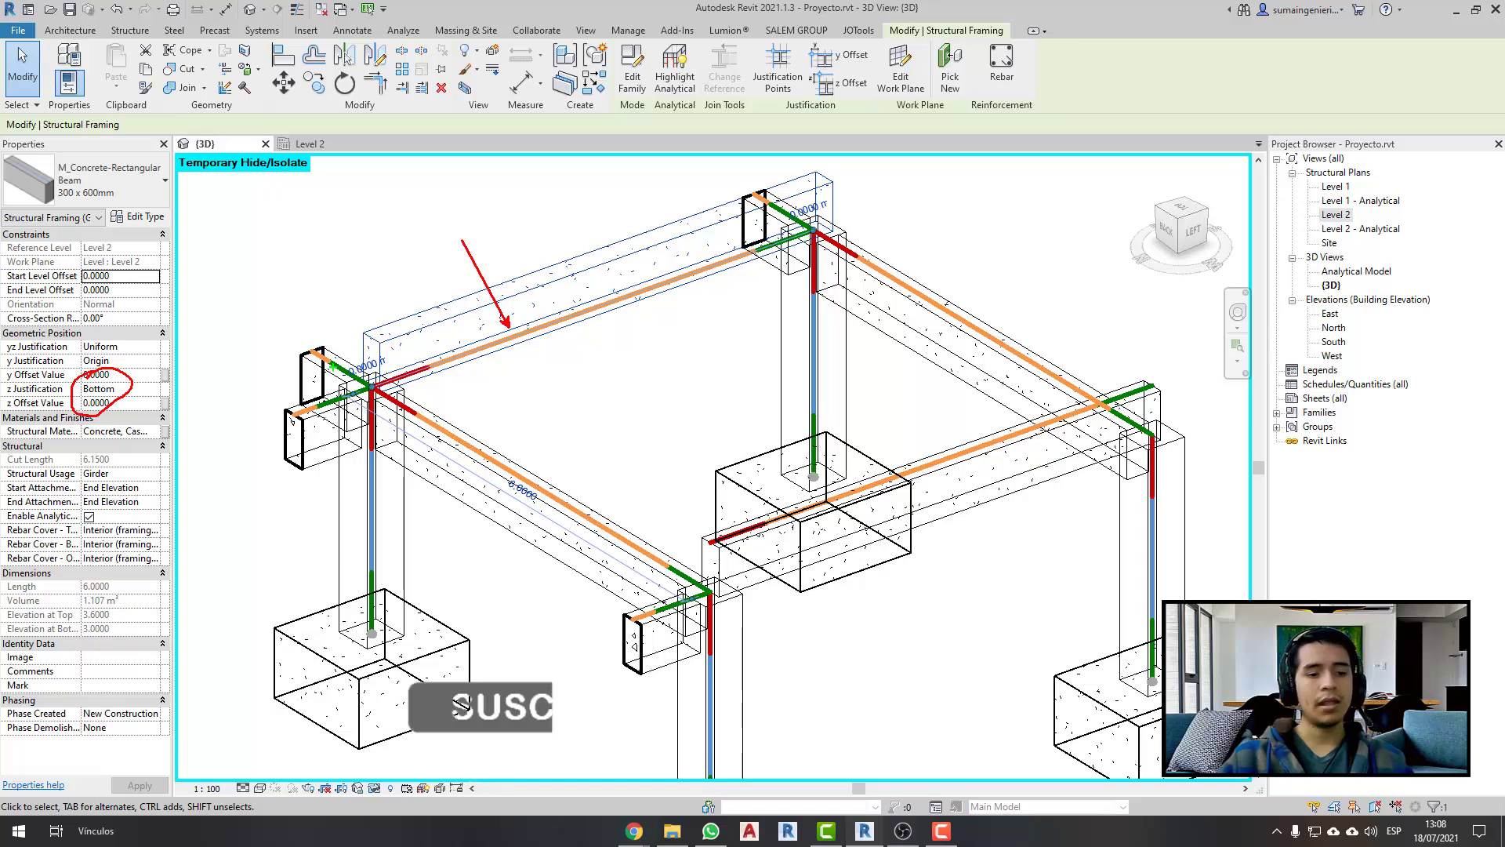
pyautogui.moveTo(302, 422); pyautogui.dragTo(457, 359)
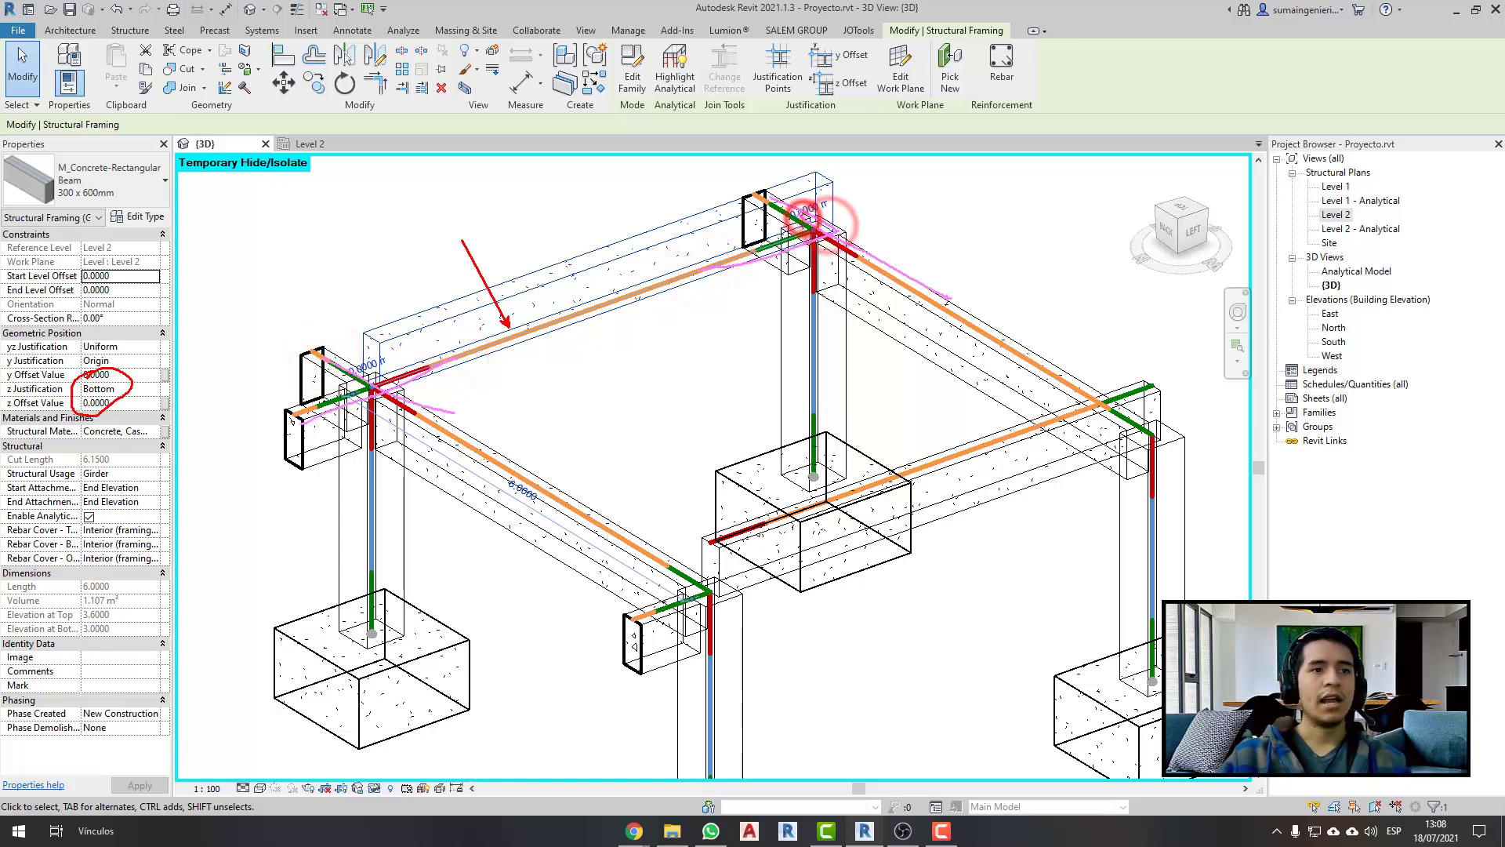
pyautogui.moveTo(821, 447); pyautogui.dragTo(693, 460, button='middle')
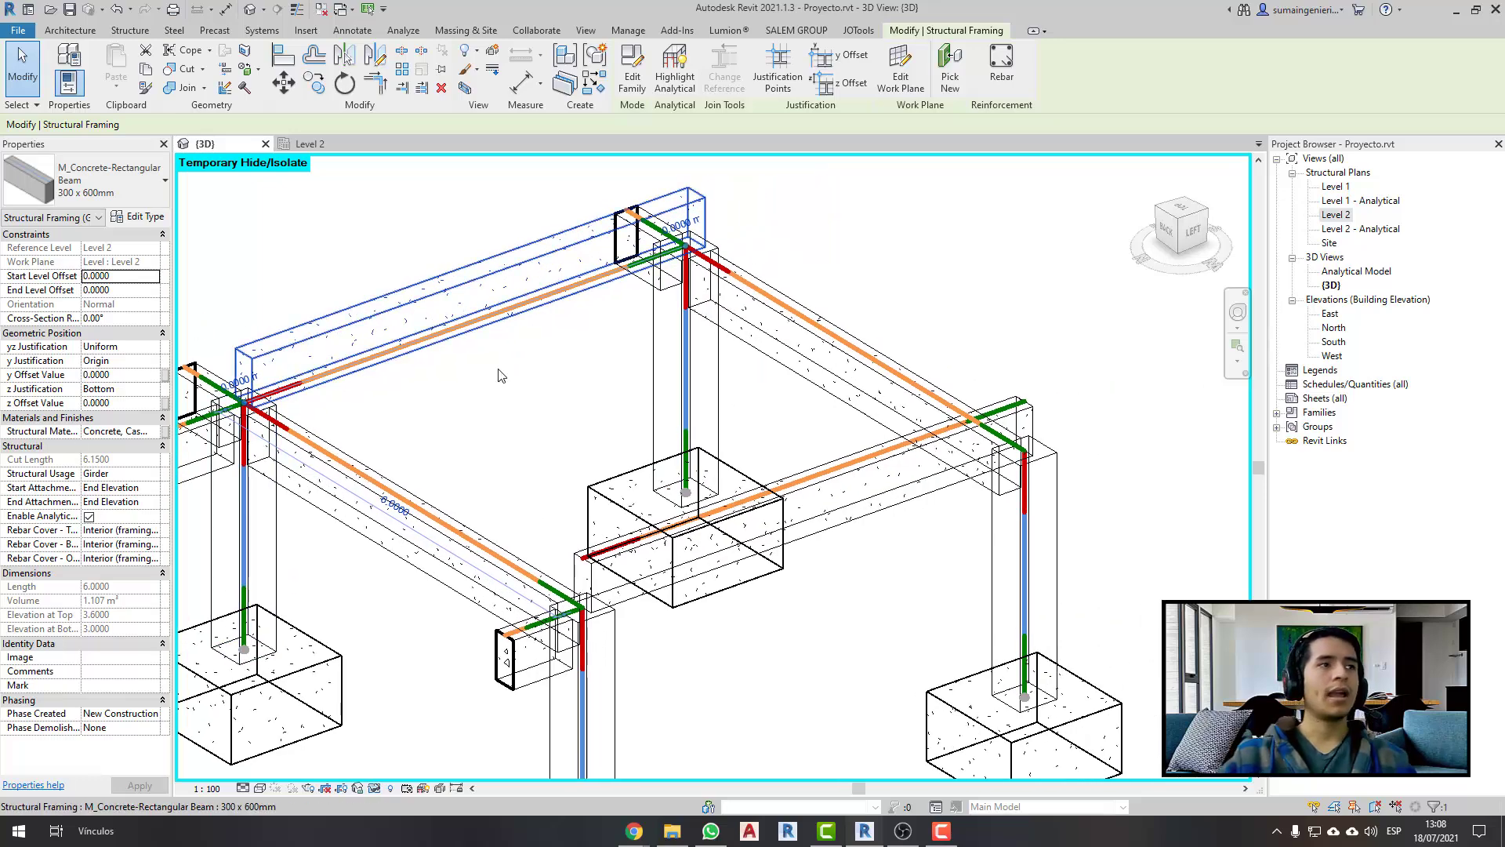
# - Inspect the front-right beam's start level offset against its analytical line from a lower angle
pyautogui.click(829, 474)
pyautogui.click(125, 258)
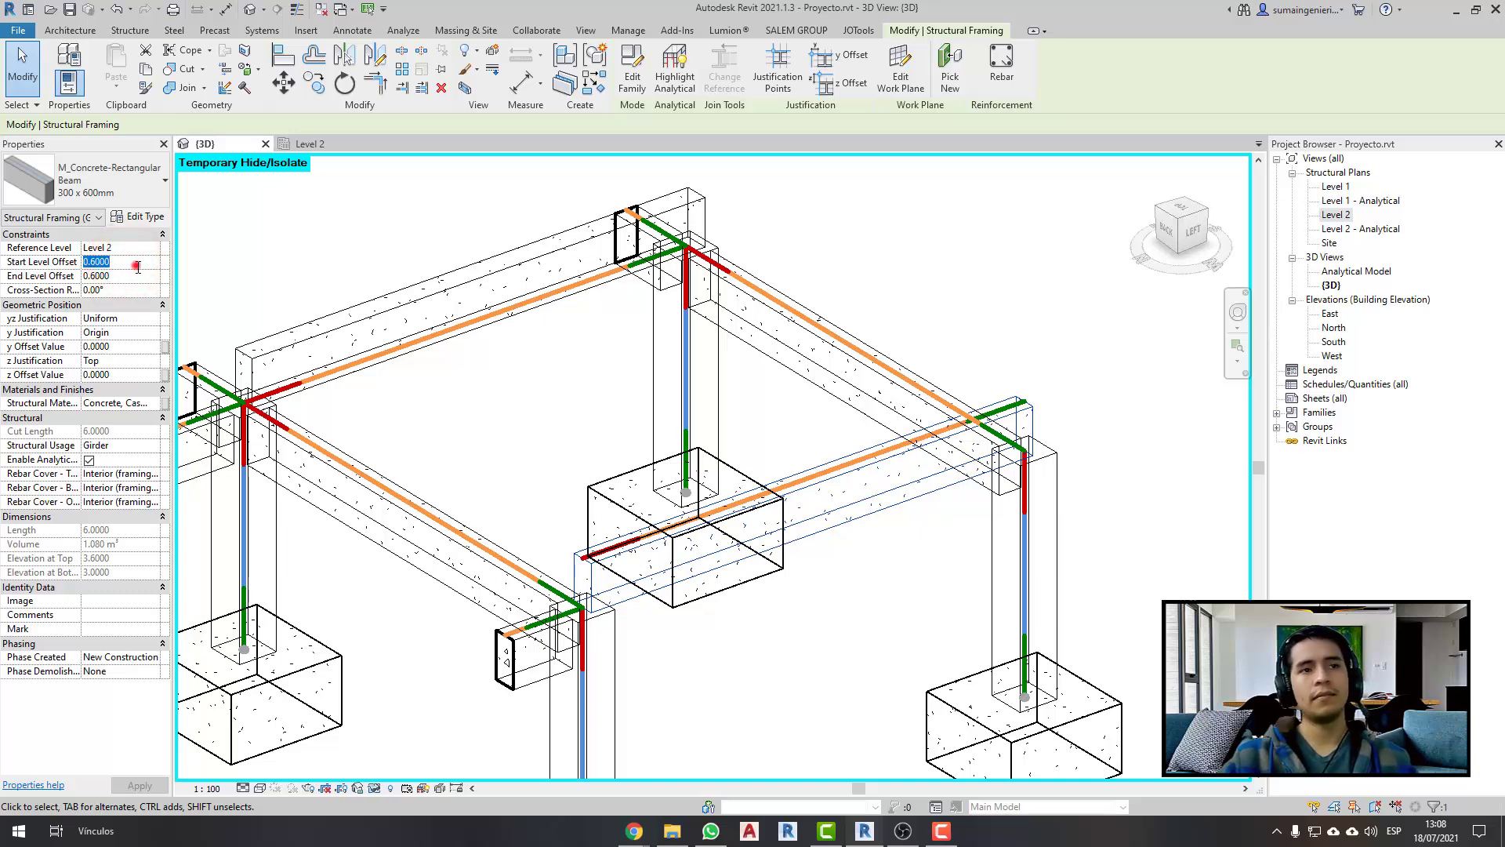
pyautogui.click(137, 266)
pyautogui.click(722, 410)
pyautogui.click(879, 514)
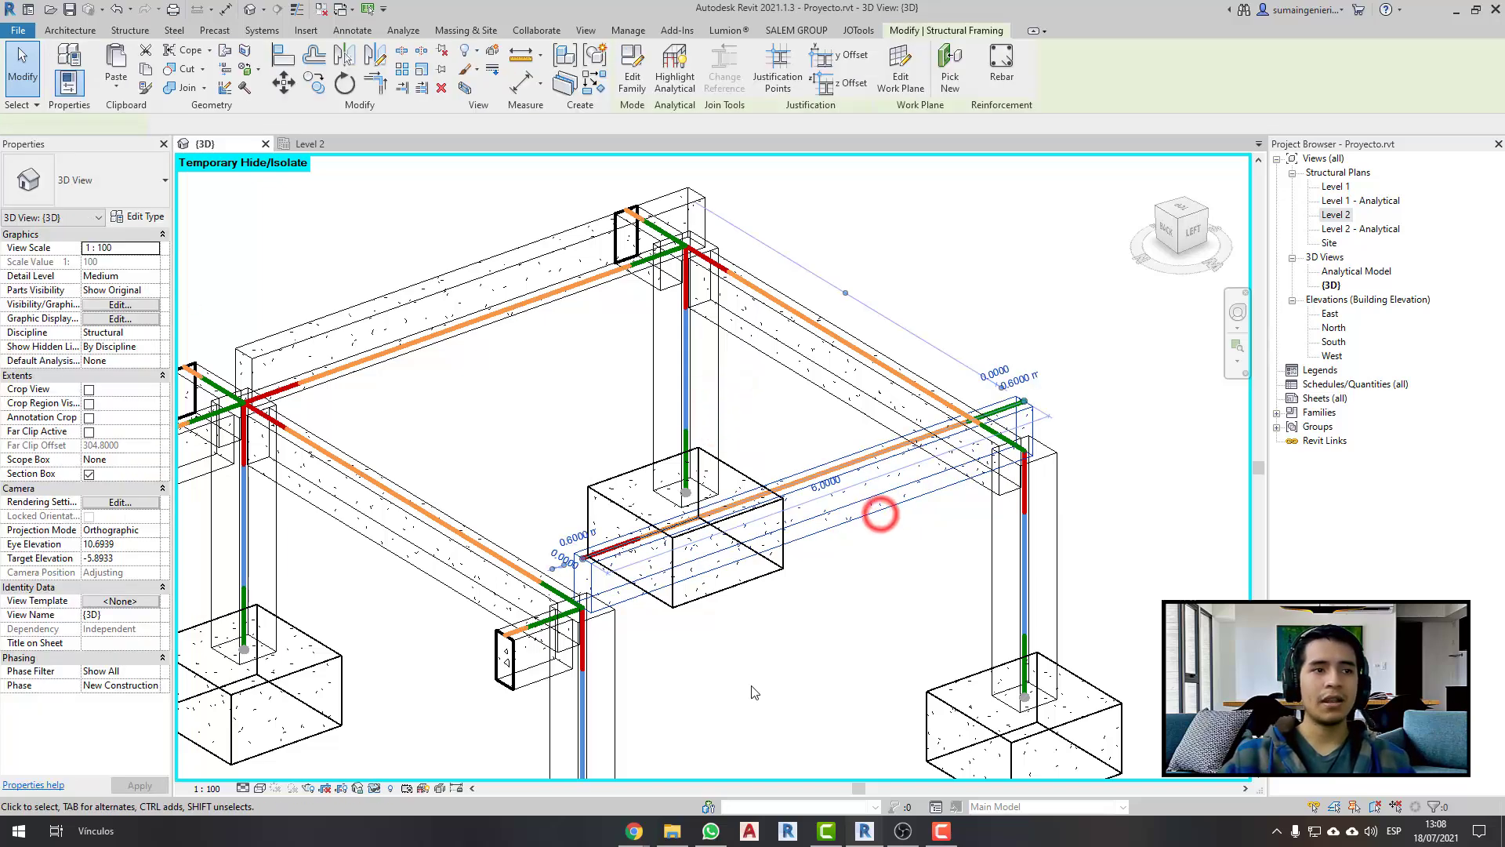
pyautogui.moveTo(753, 691)
pyautogui.keyDown('shift'); pyautogui.mouseDown(button='middle')
pyautogui.moveTo(823, 640)
pyautogui.moveTo(766, 594)
pyautogui.moveTo(823, 631)
pyautogui.moveTo(863, 627)
pyautogui.mouseUp(button='middle'); pyautogui.keyUp('shift')
pyautogui.click(823, 640)
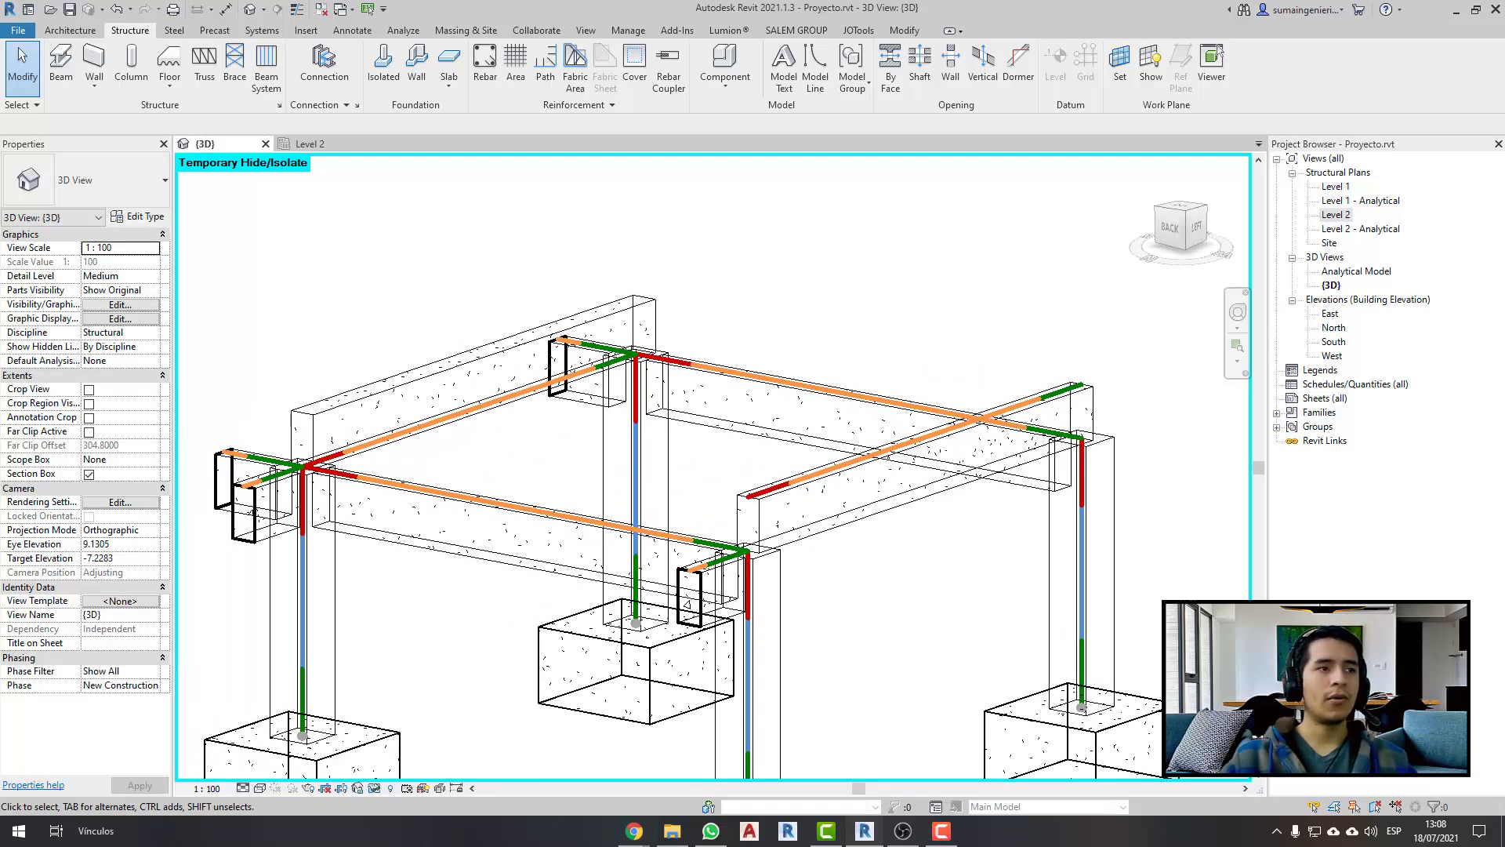
pyautogui.moveTo(293, 363)
pyautogui.mouseDown()
pyautogui.moveTo(709, 329)
pyautogui.moveTo(338, 369)
pyautogui.mouseUp()
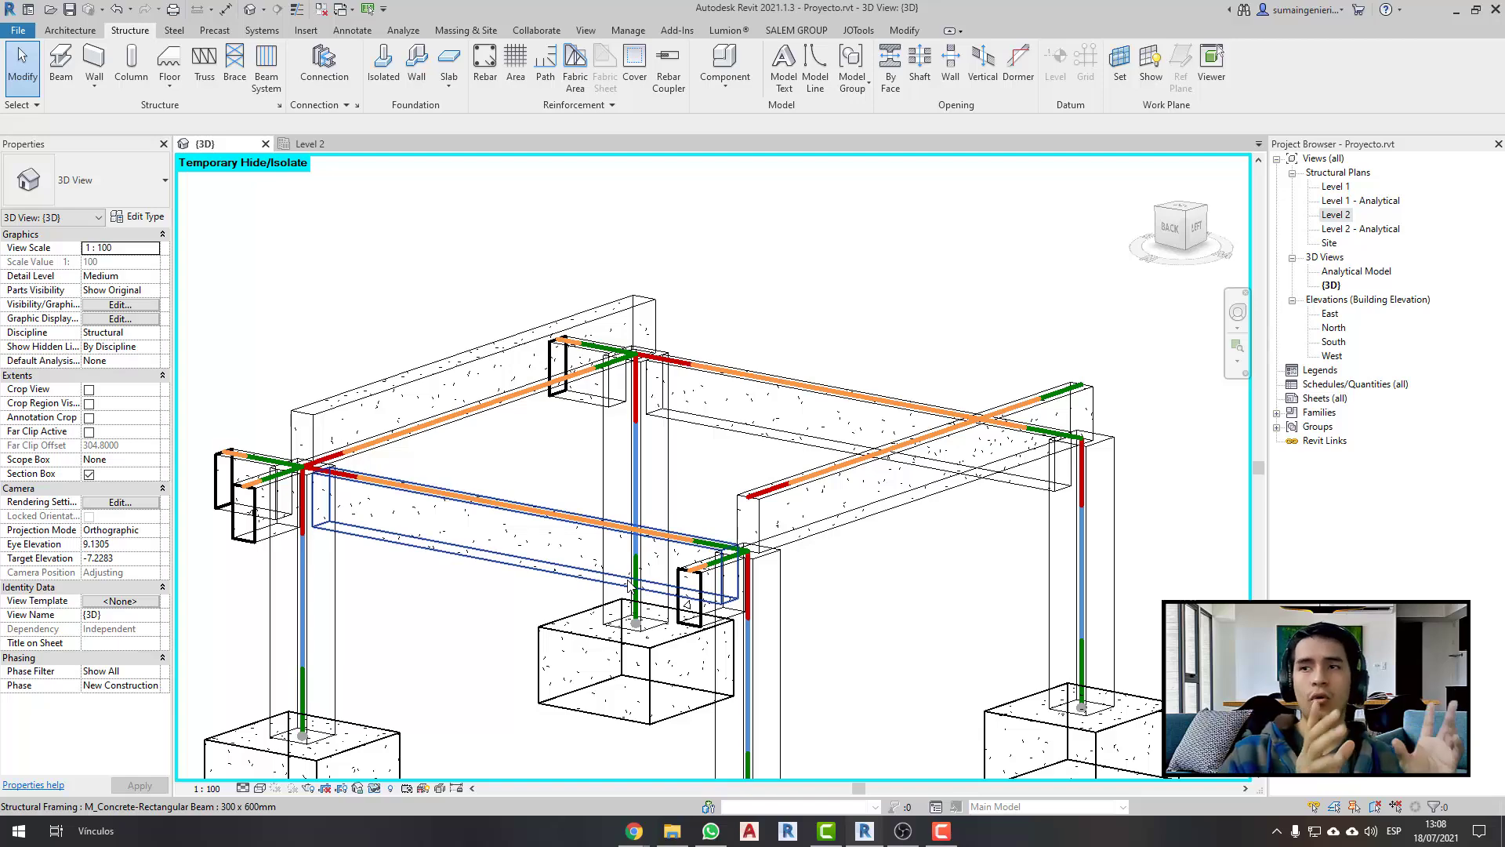
# - Set the right-hand beam's start and end level offsets to 0
pyautogui.click(857, 506)
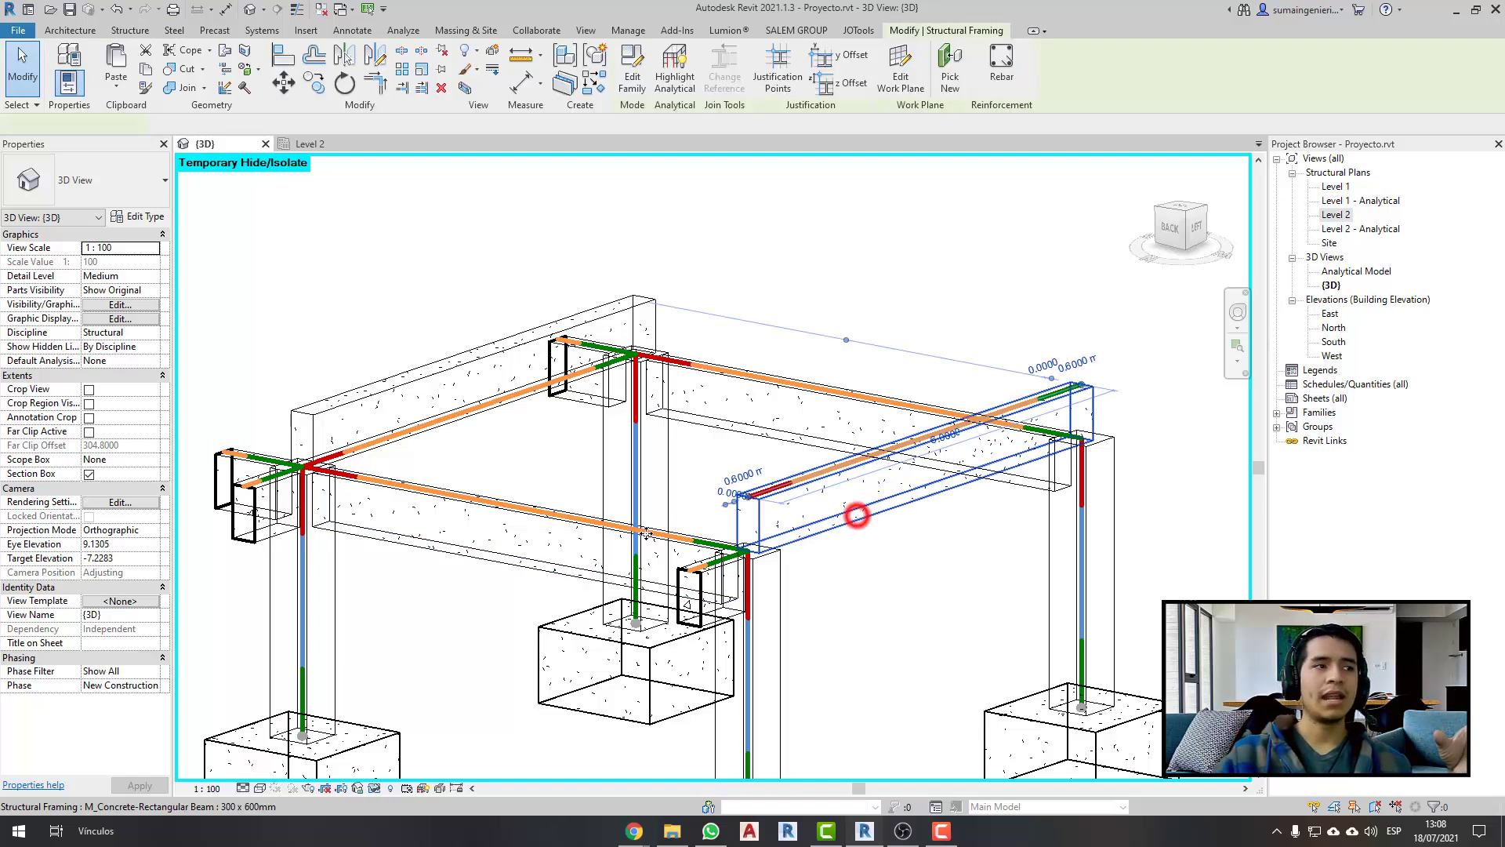
pyautogui.click(135, 276)
pyautogui.write('0.6000')
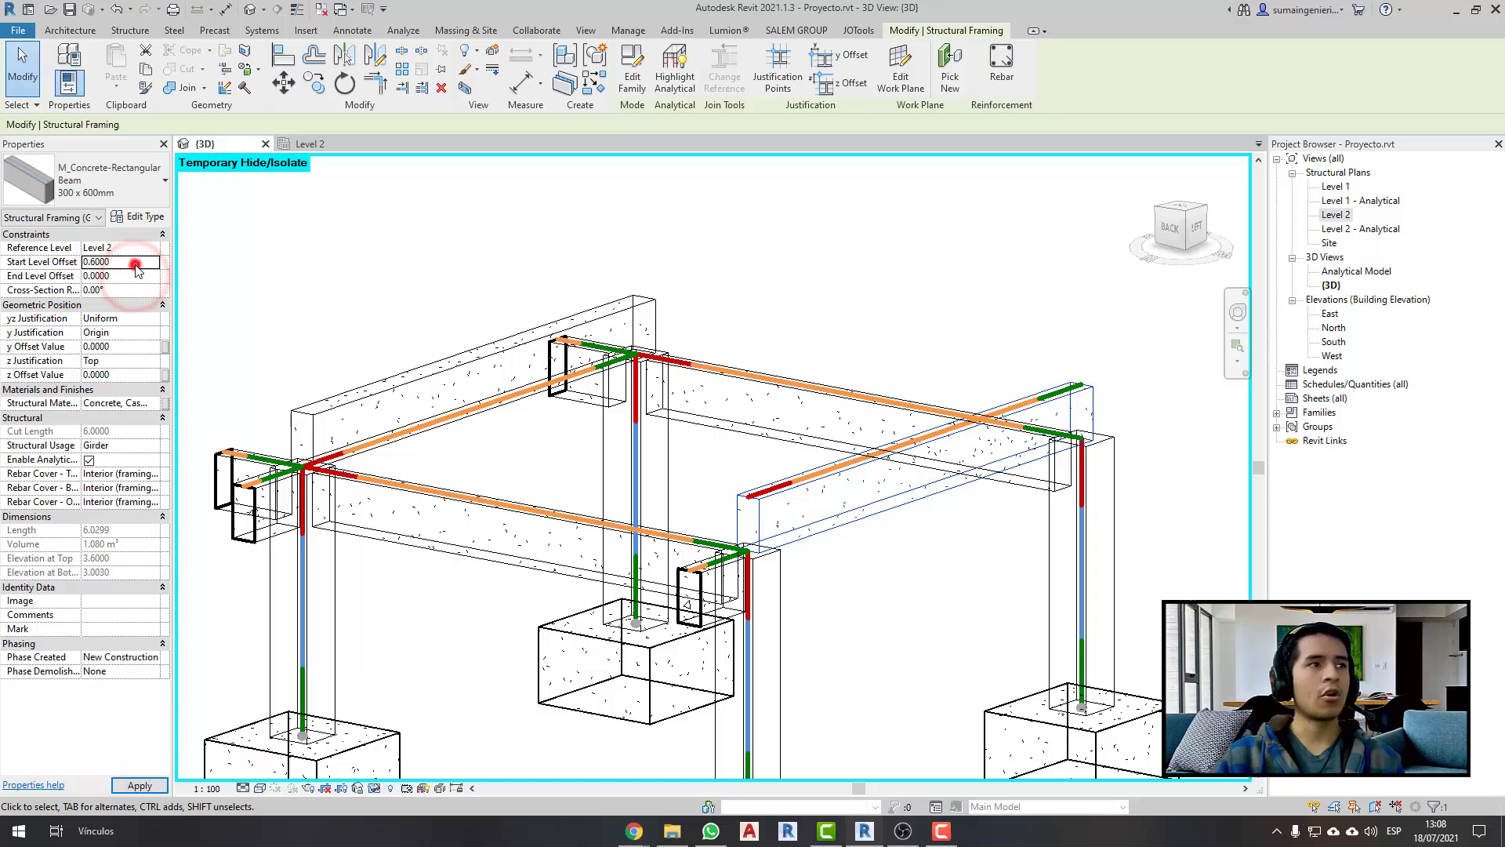
pyautogui.click(135, 261)
pyautogui.write('0')
pyautogui.press('Return')
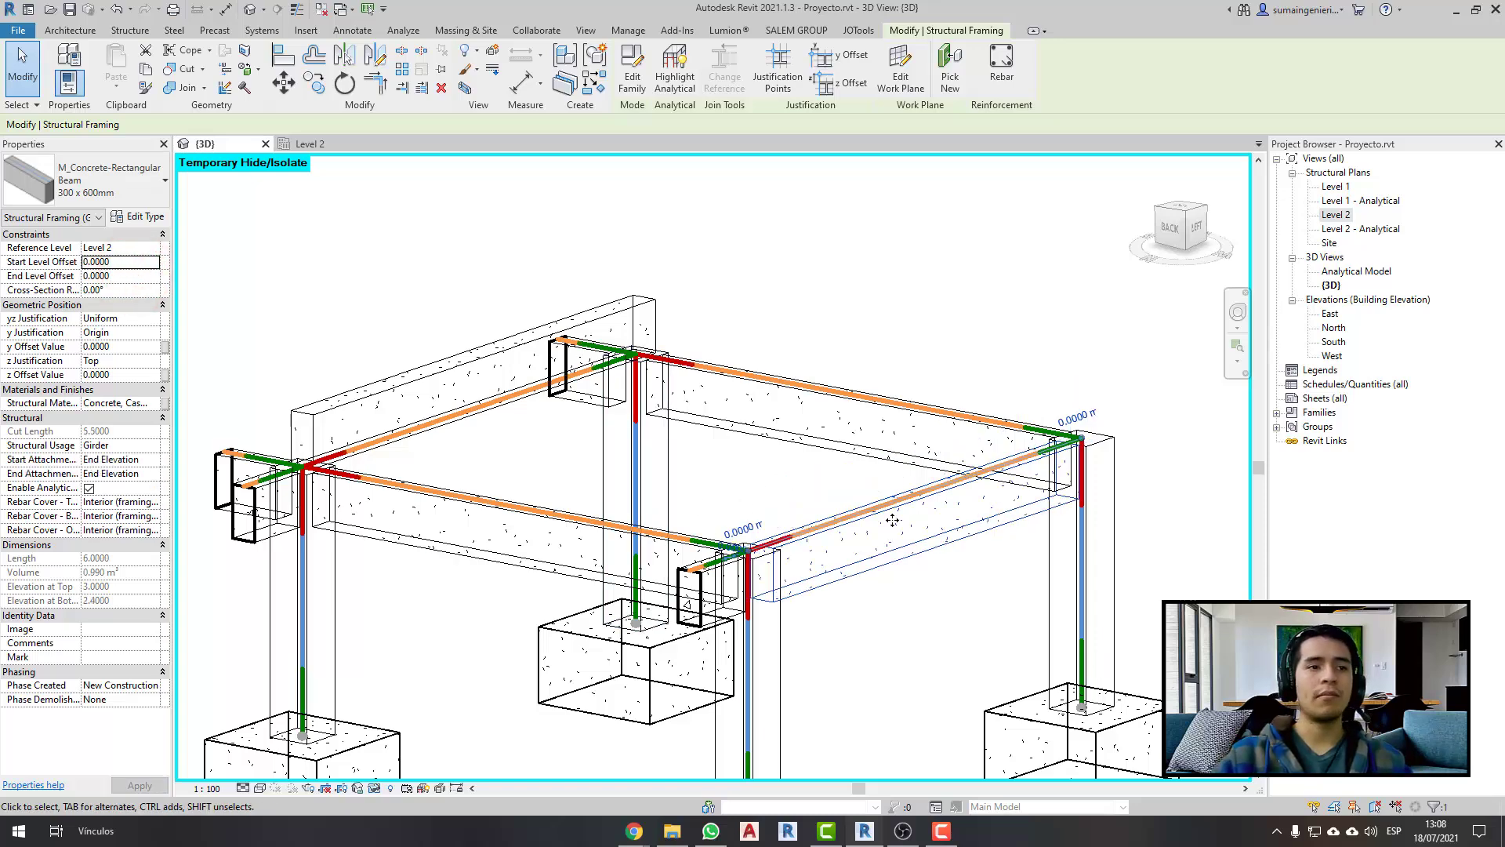
pyautogui.click(828, 494)
pyautogui.keyDown('shift'); pyautogui.moveTo(777, 469); pyautogui.dragTo(767, 496, button='middle'); pyautogui.keyUp('shift')
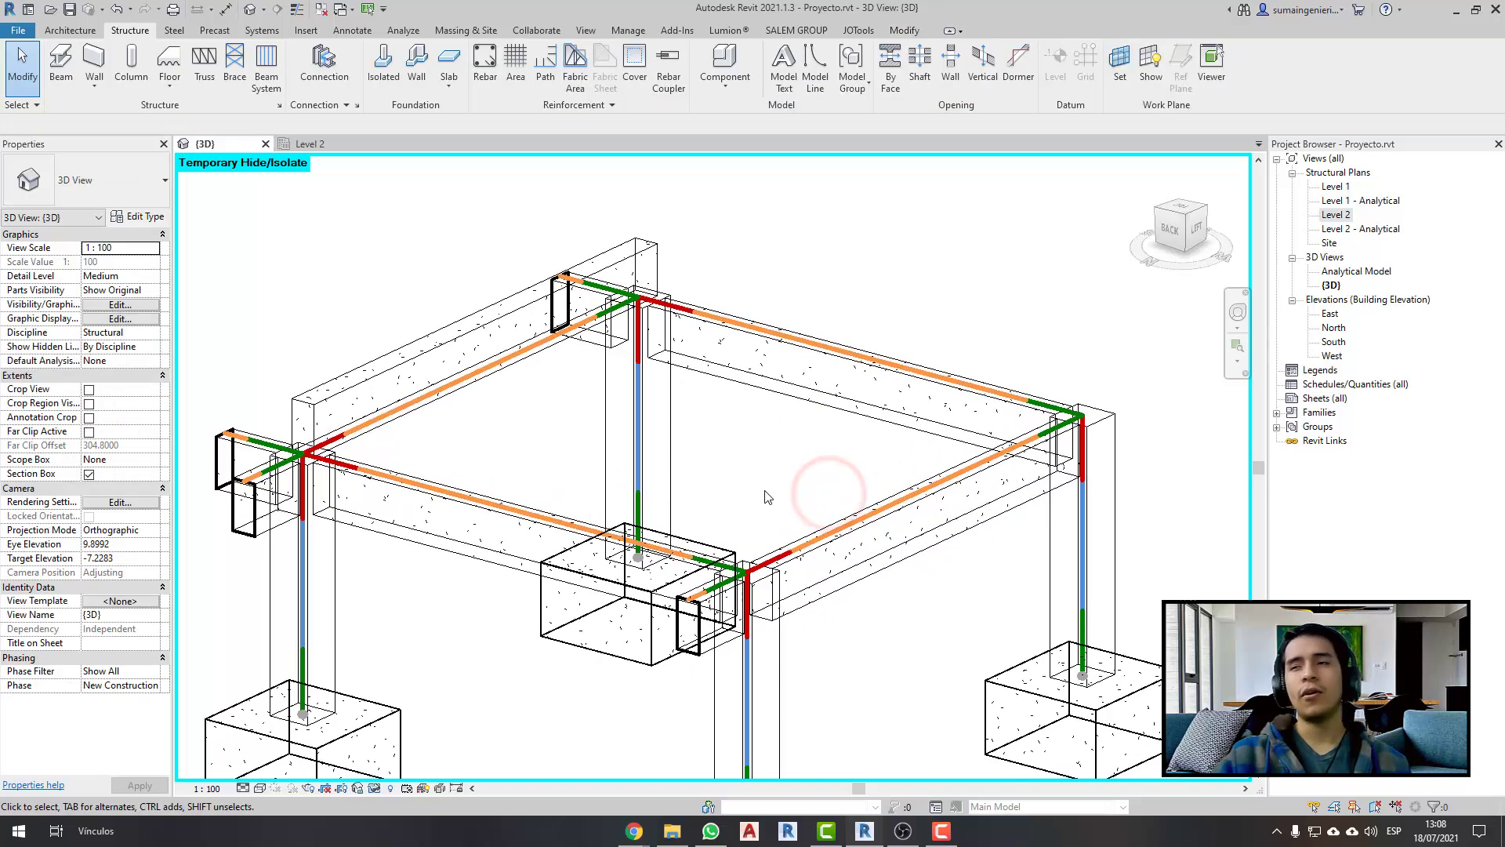
pyautogui.scroll(-2, 805, 487)
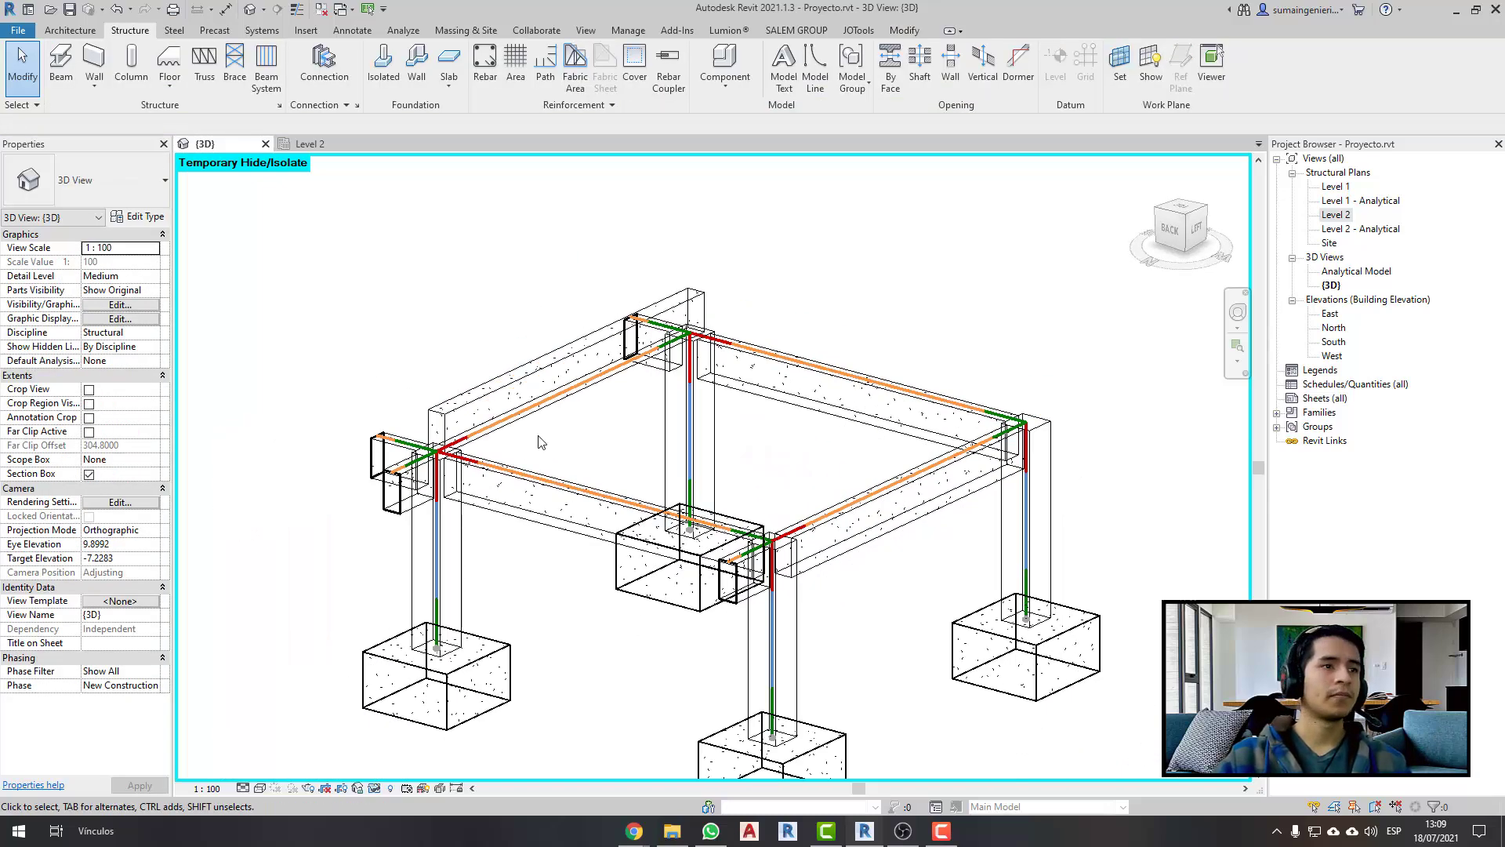
# - Change the top-left beam's z Justification to Top
pyautogui.click(486, 398)
pyautogui.click(152, 389)
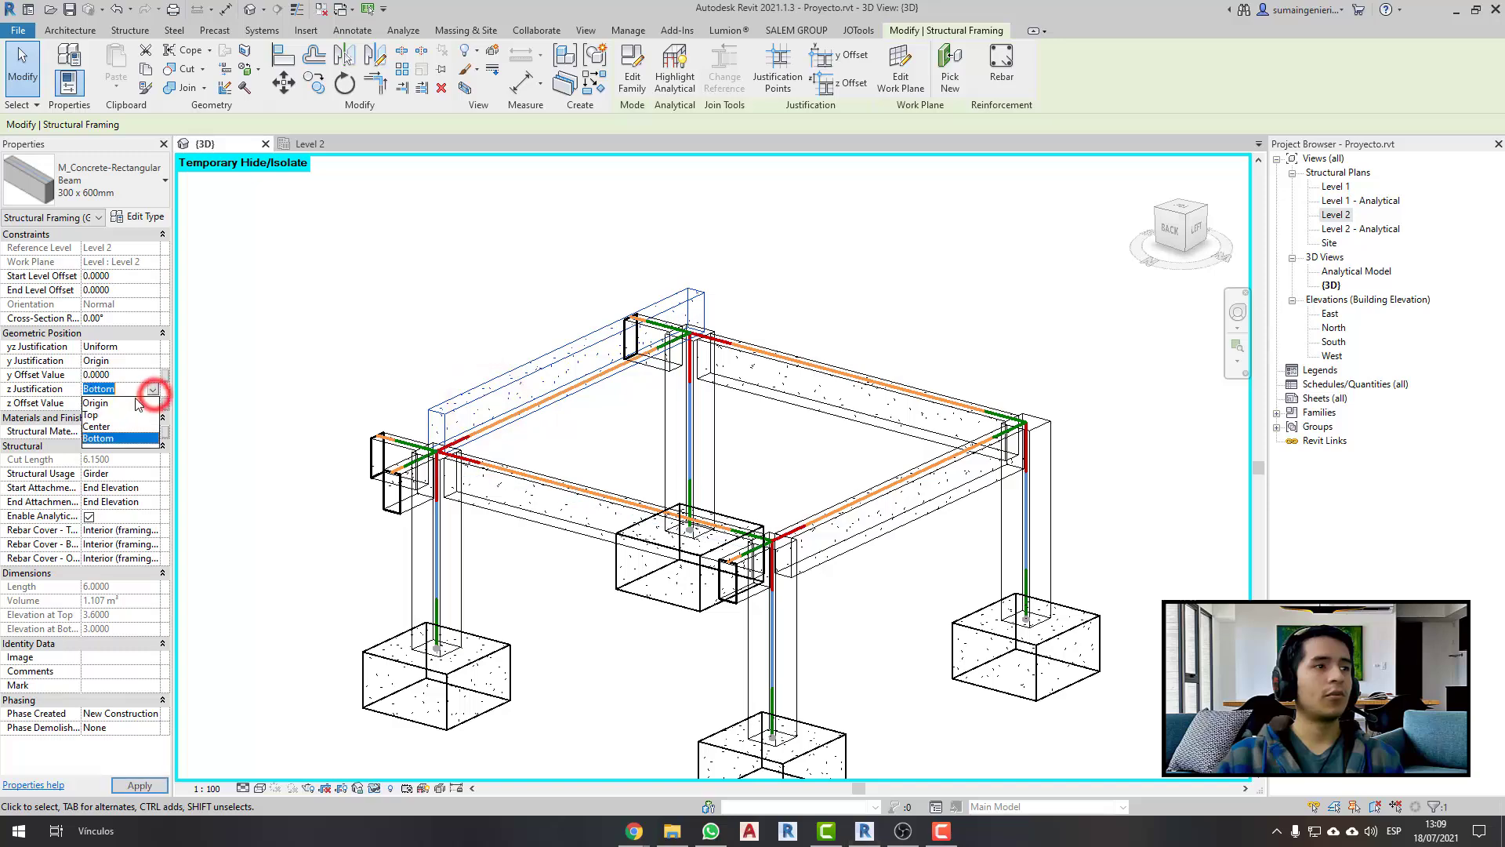
pyautogui.click(115, 414)
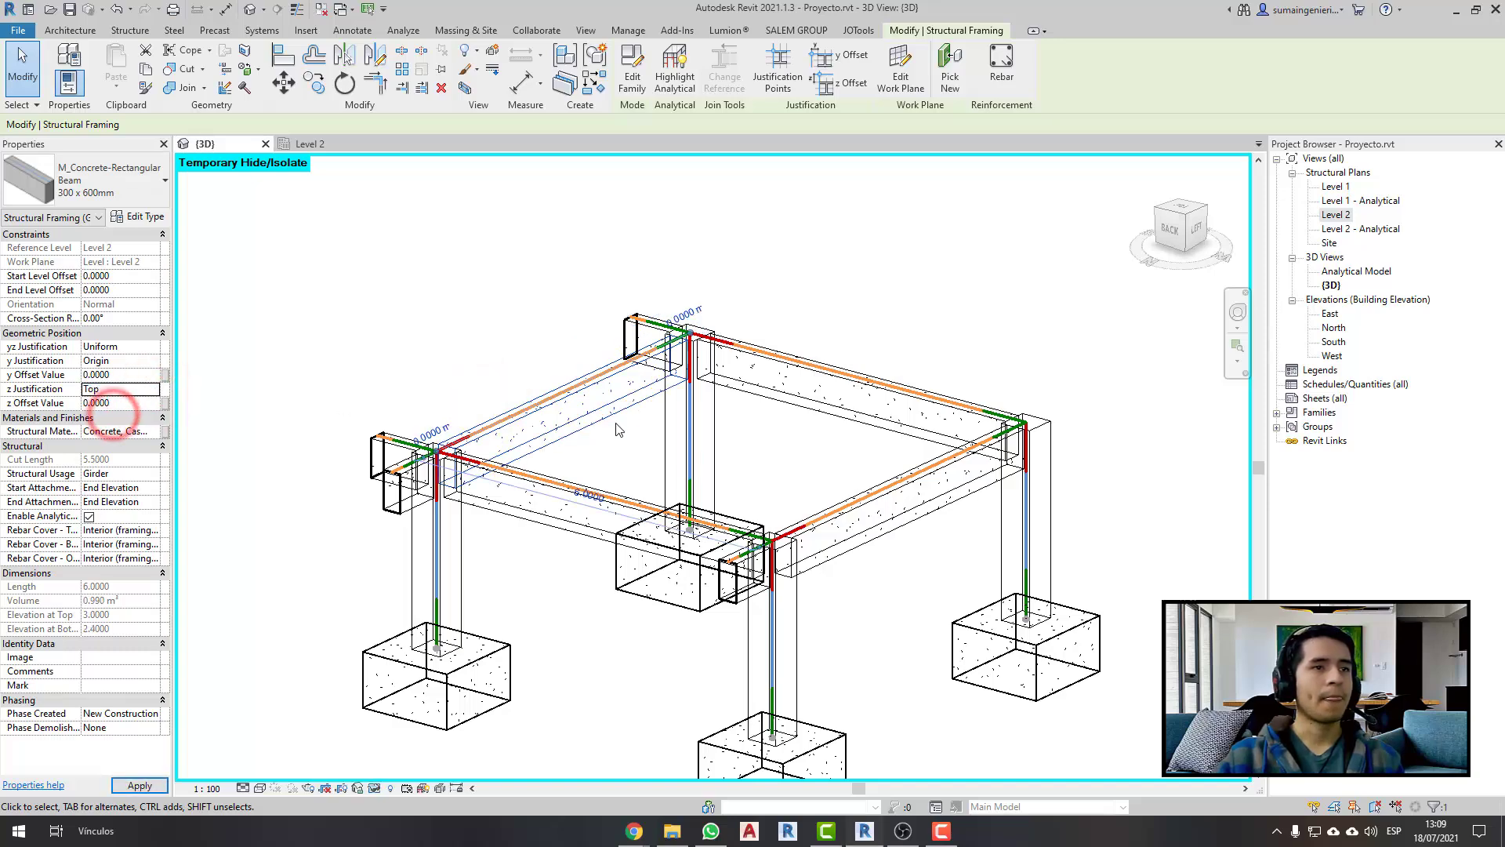
pyautogui.click(628, 430)
pyautogui.moveTo(628, 430)
pyautogui.keyDown('shift'); pyautogui.mouseDown(button='middle')
pyautogui.moveTo(444, 619)
pyautogui.moveTo(556, 577)
pyautogui.mouseUp(button='middle'); pyautogui.keyUp('shift')
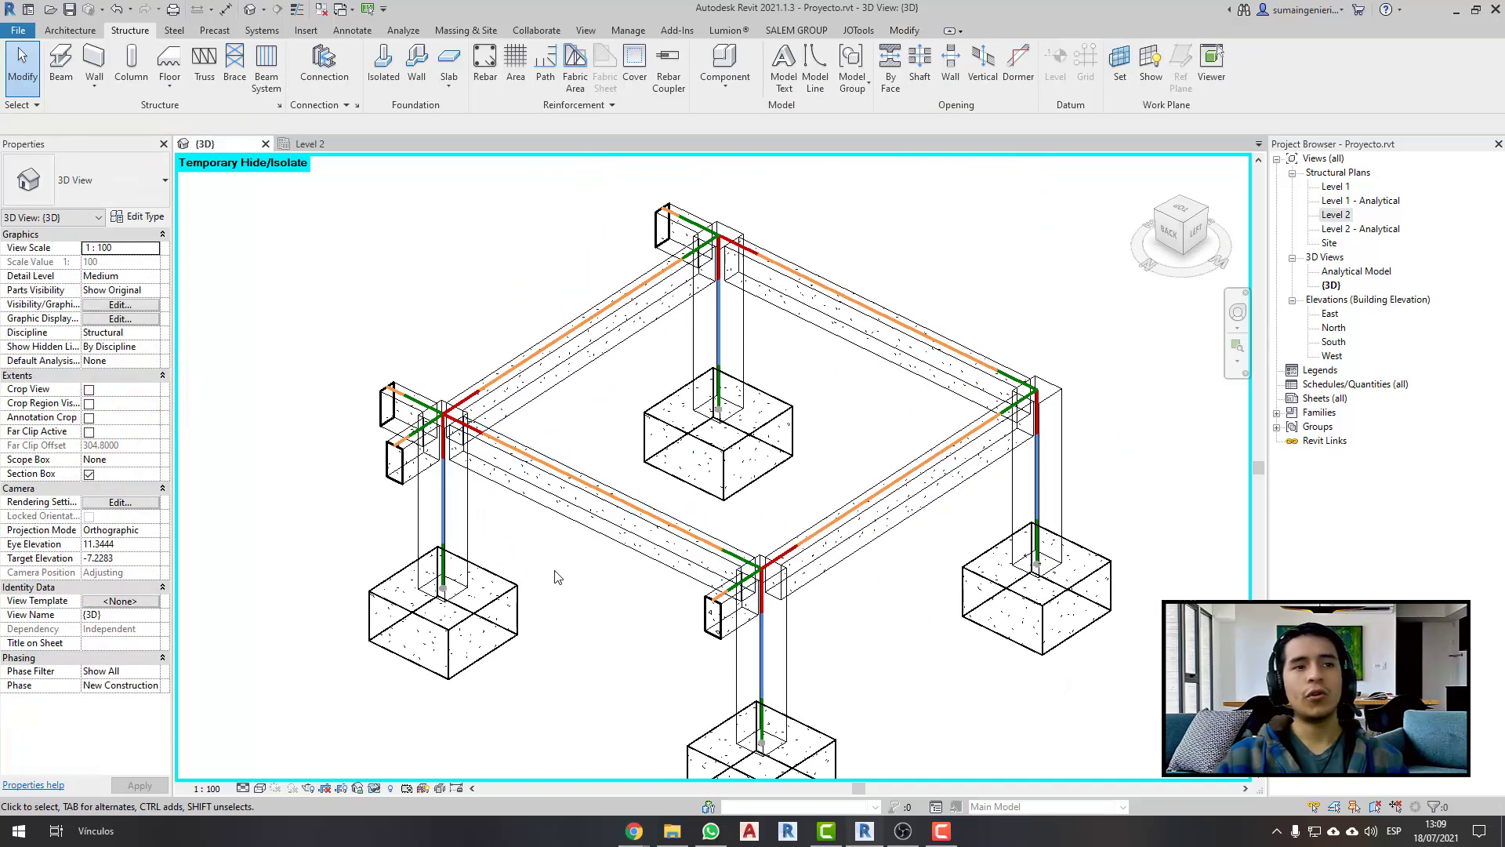
# - Hide the analytical model lines, return to Shaded (SD) display, and select the Level 2 beam
pyautogui.click(390, 787)
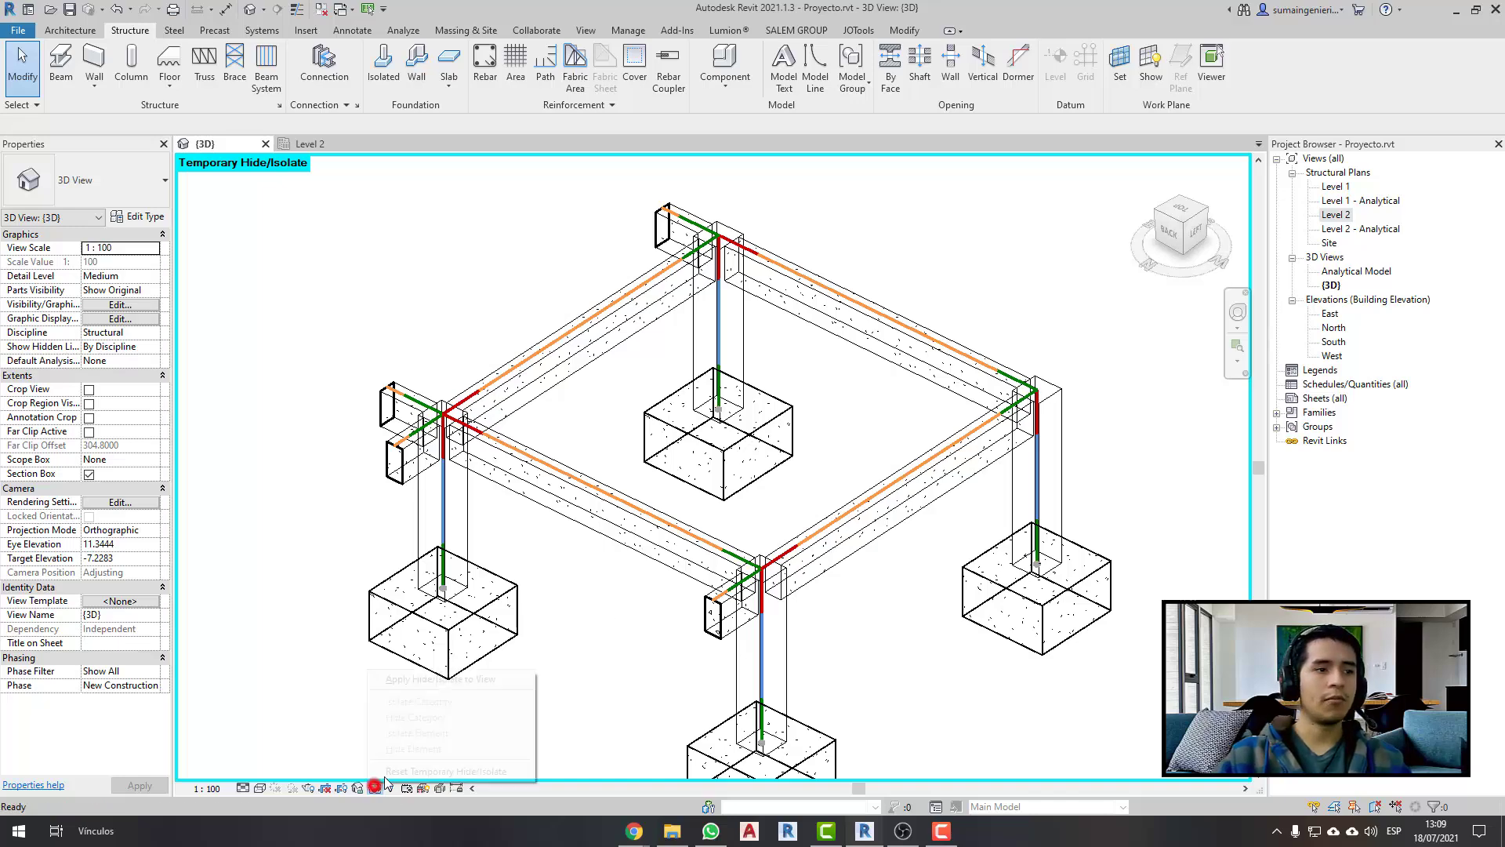
pyautogui.hotkey('ctrl', 'z')
pyautogui.click(422, 787)
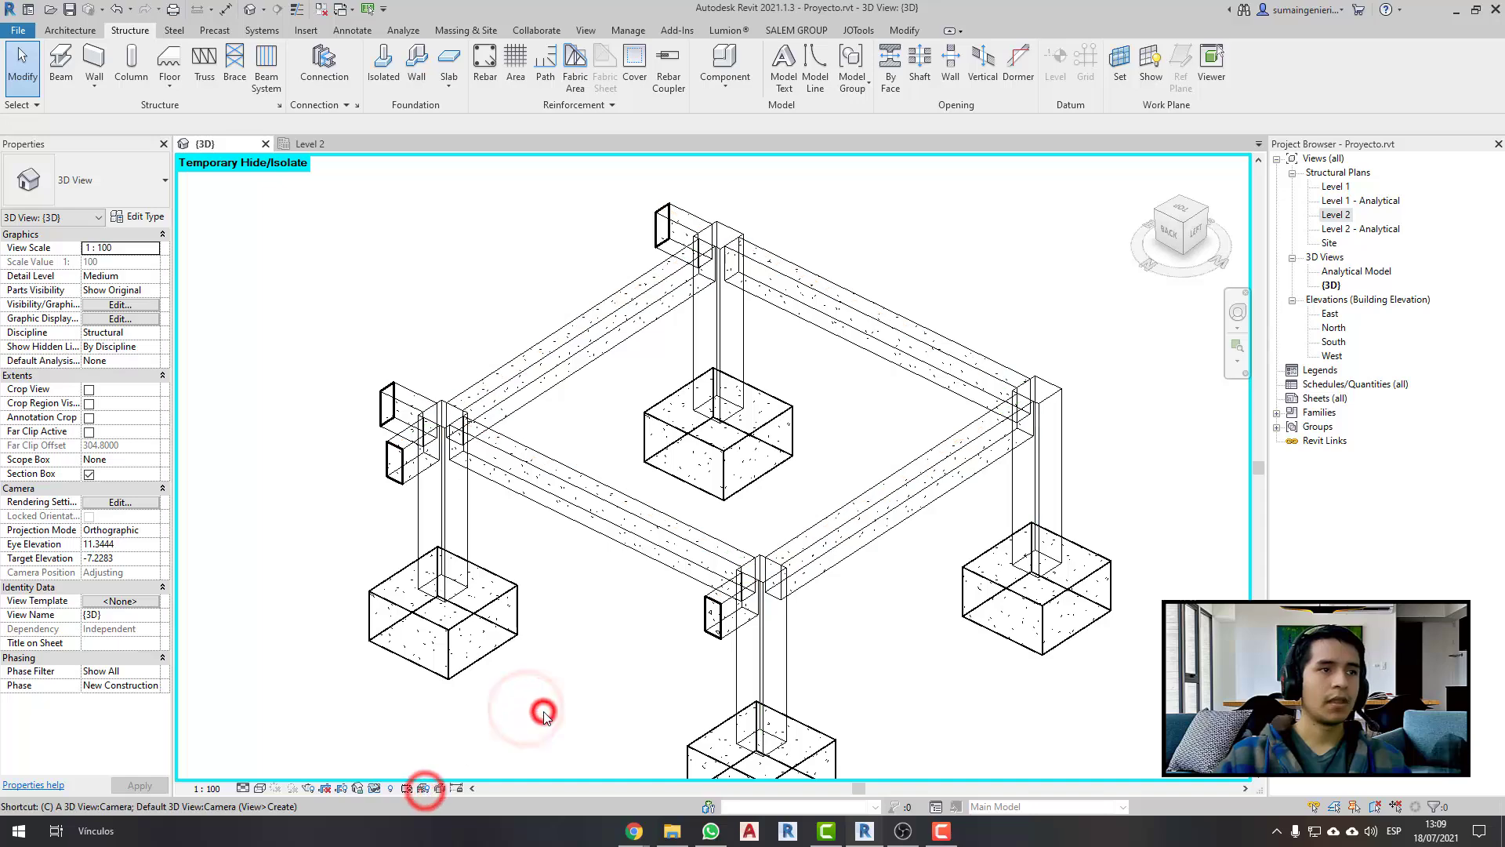
pyautogui.press('s')
pyautogui.press('d')
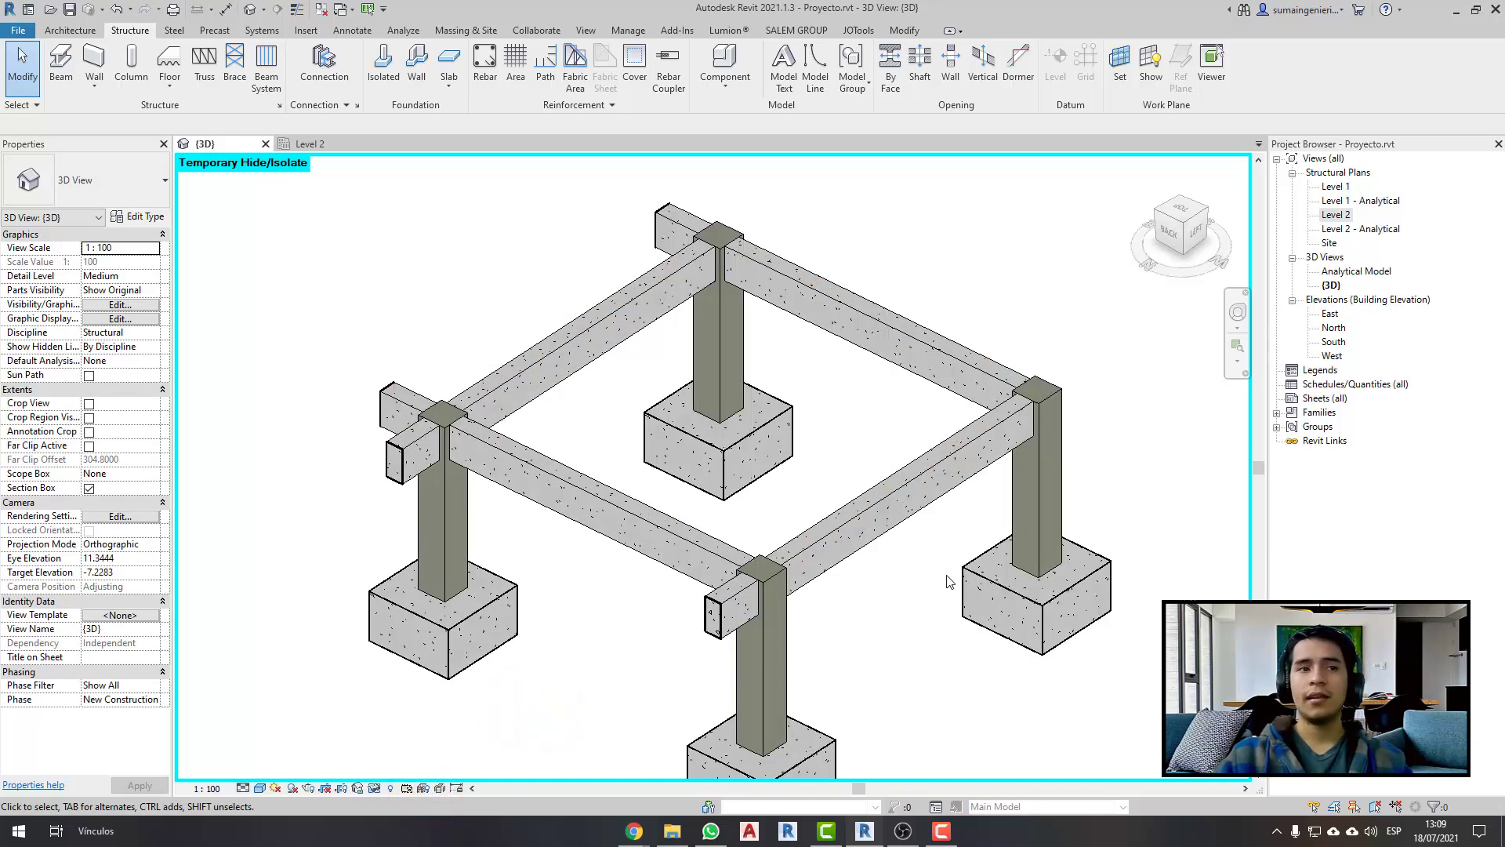
pyautogui.click(902, 501)
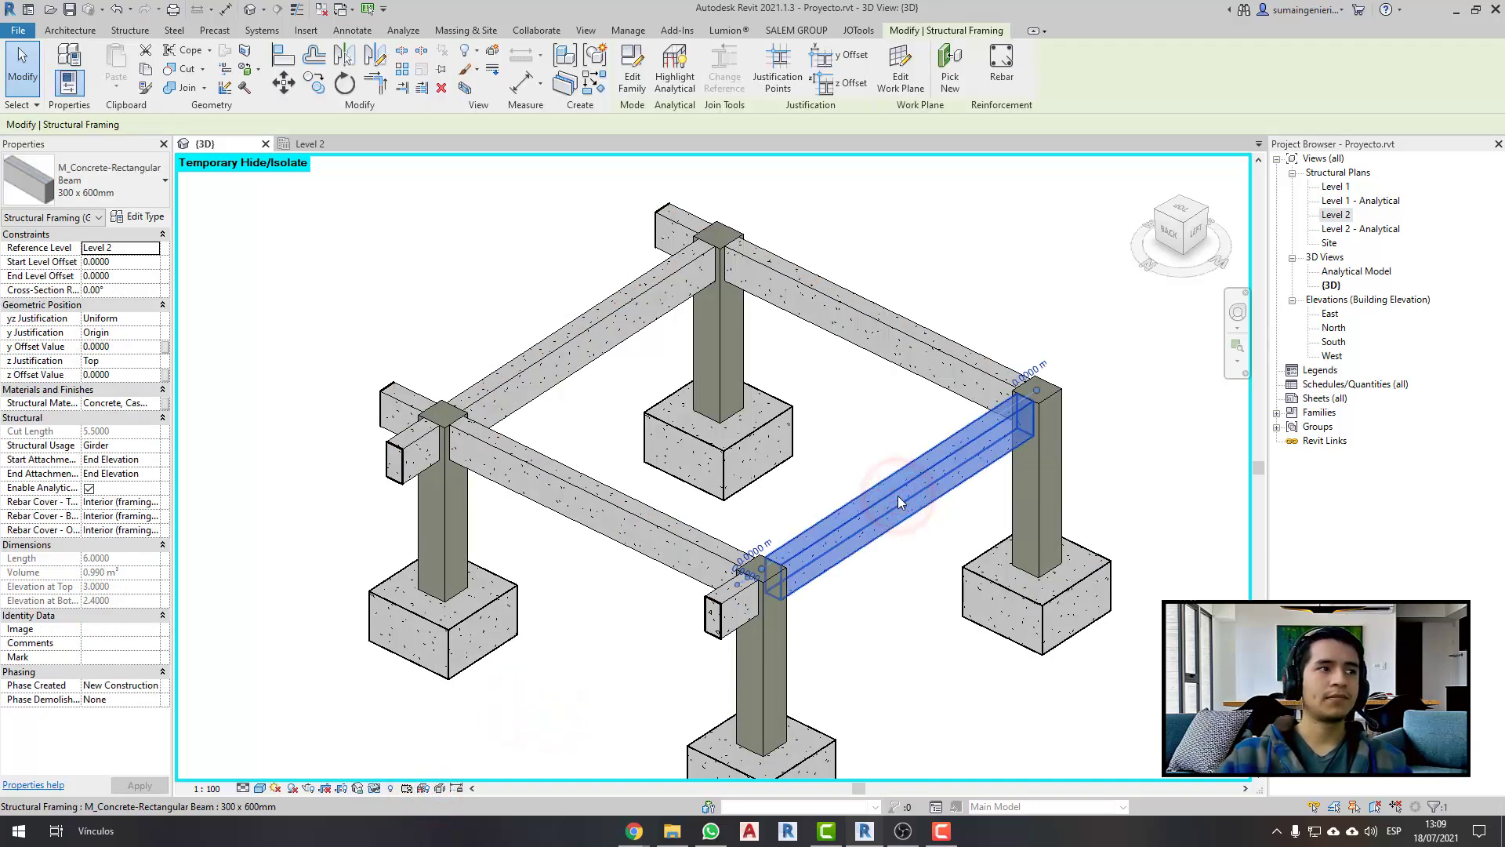
pyautogui.scroll(1, 900, 502)
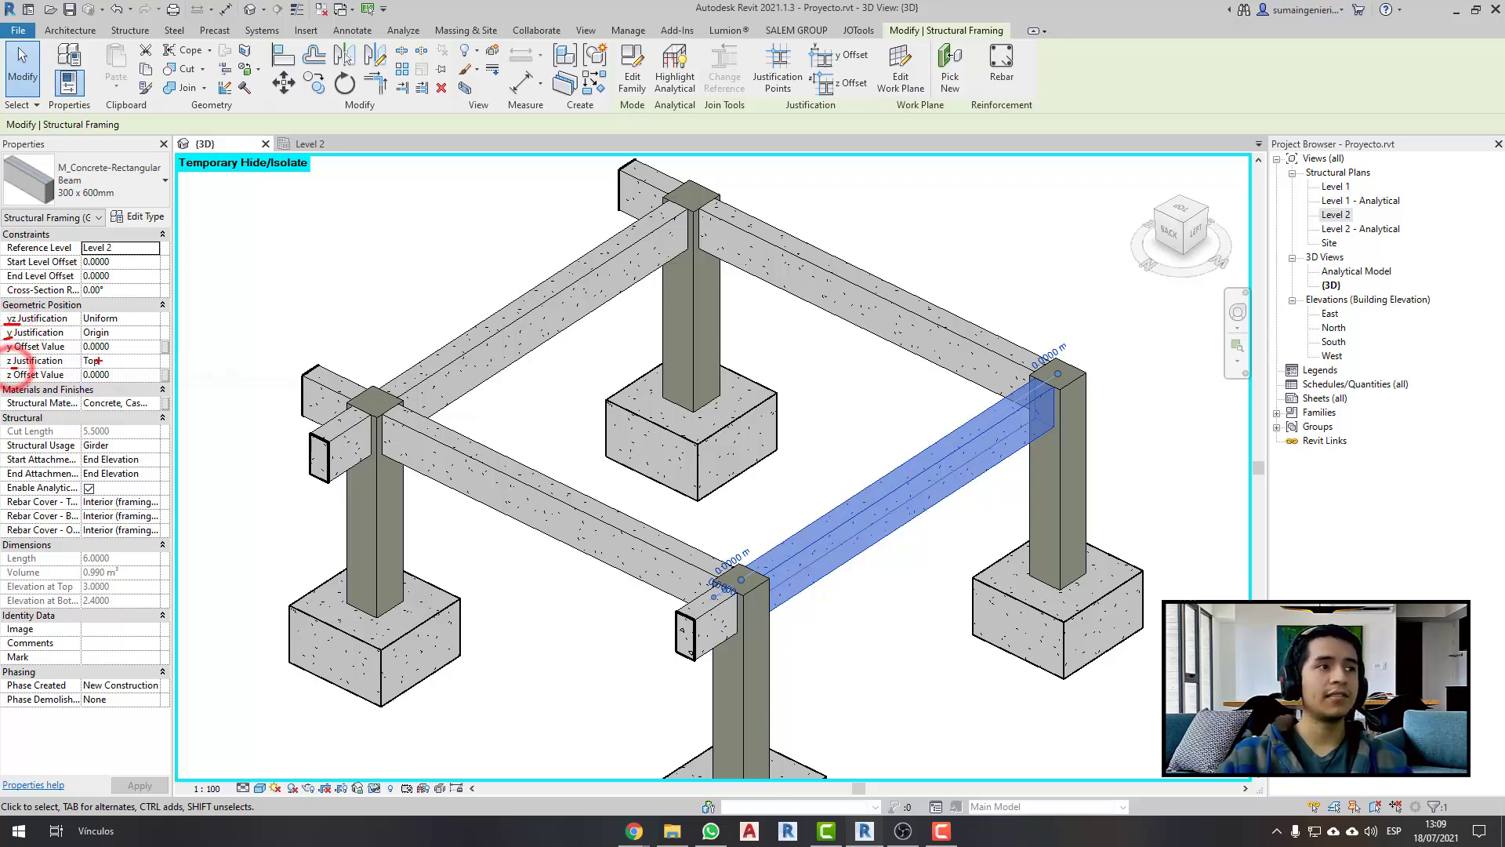
pyautogui.click(154, 333)
pyautogui.click(91, 358)
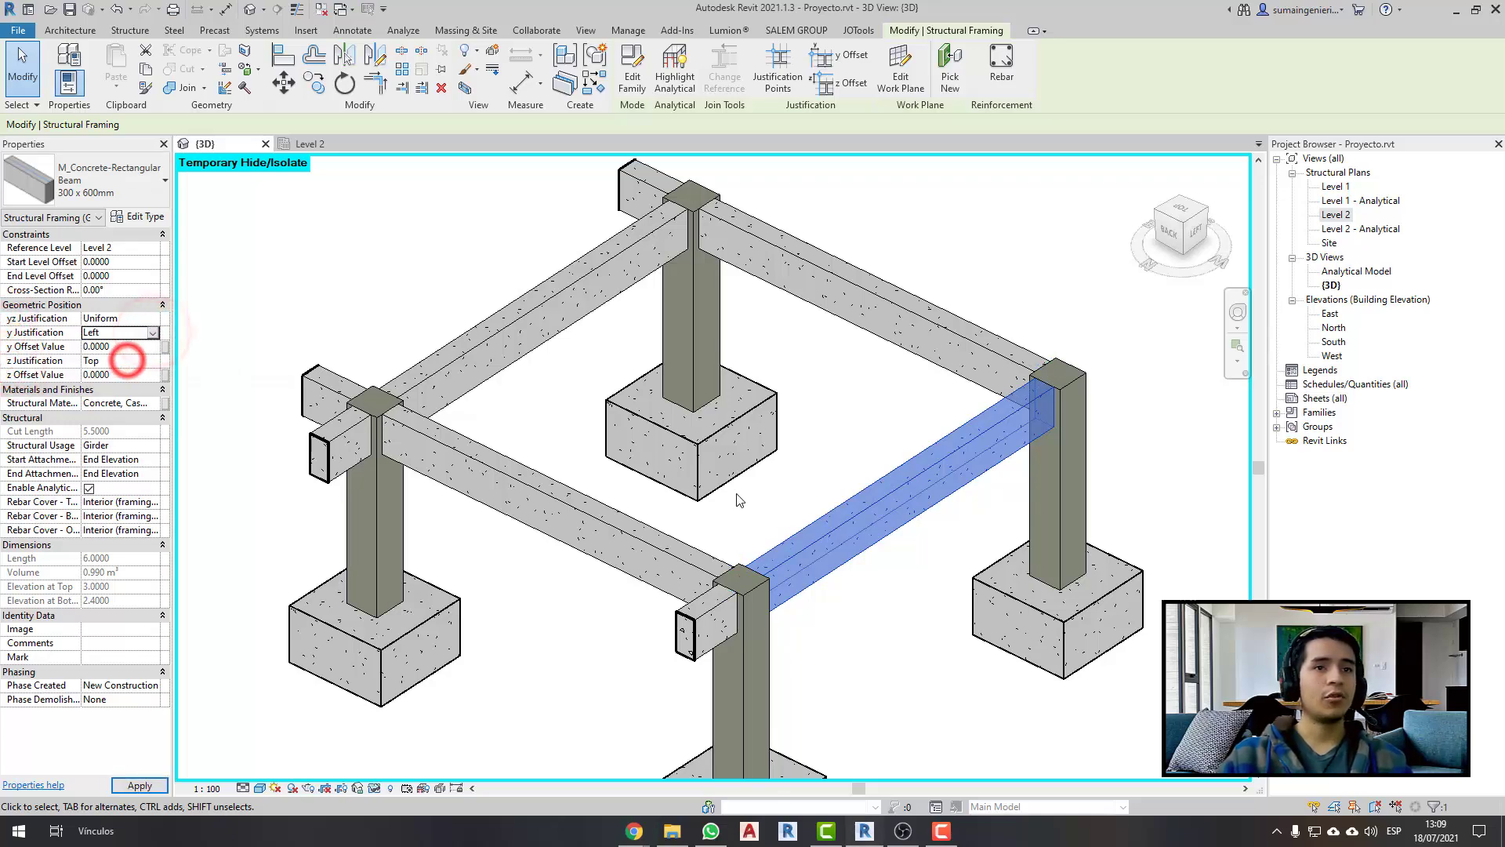
pyautogui.scroll(2, 873, 537)
pyautogui.keyDown('shift'); pyautogui.moveTo(831, 549); pyautogui.dragTo(873, 537, button='middle'); pyautogui.keyUp('shift')
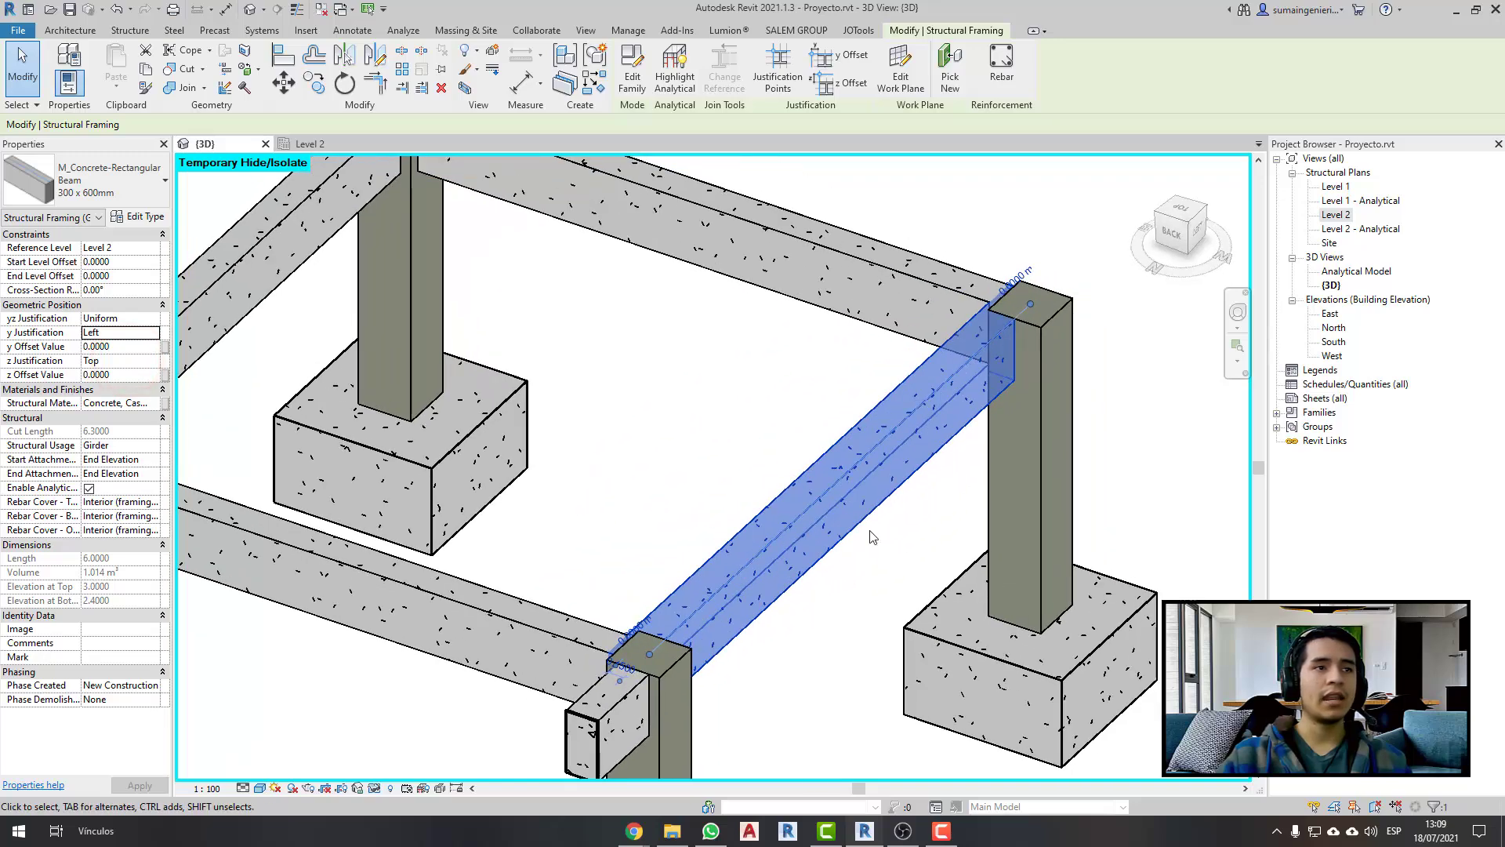
pyautogui.click(153, 333)
pyautogui.click(97, 372)
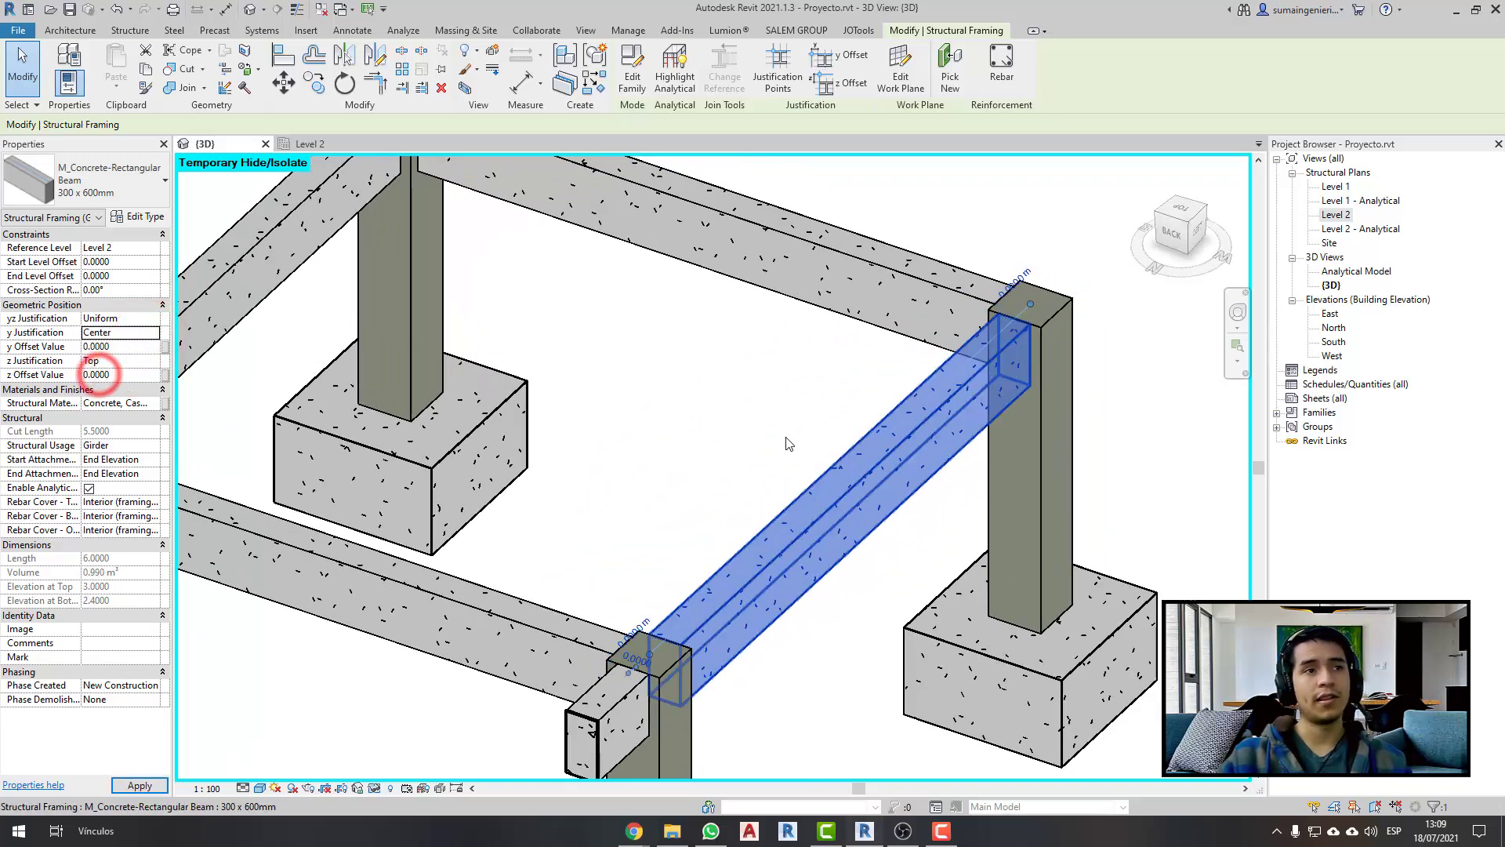
pyautogui.click(154, 333)
pyautogui.click(99, 376)
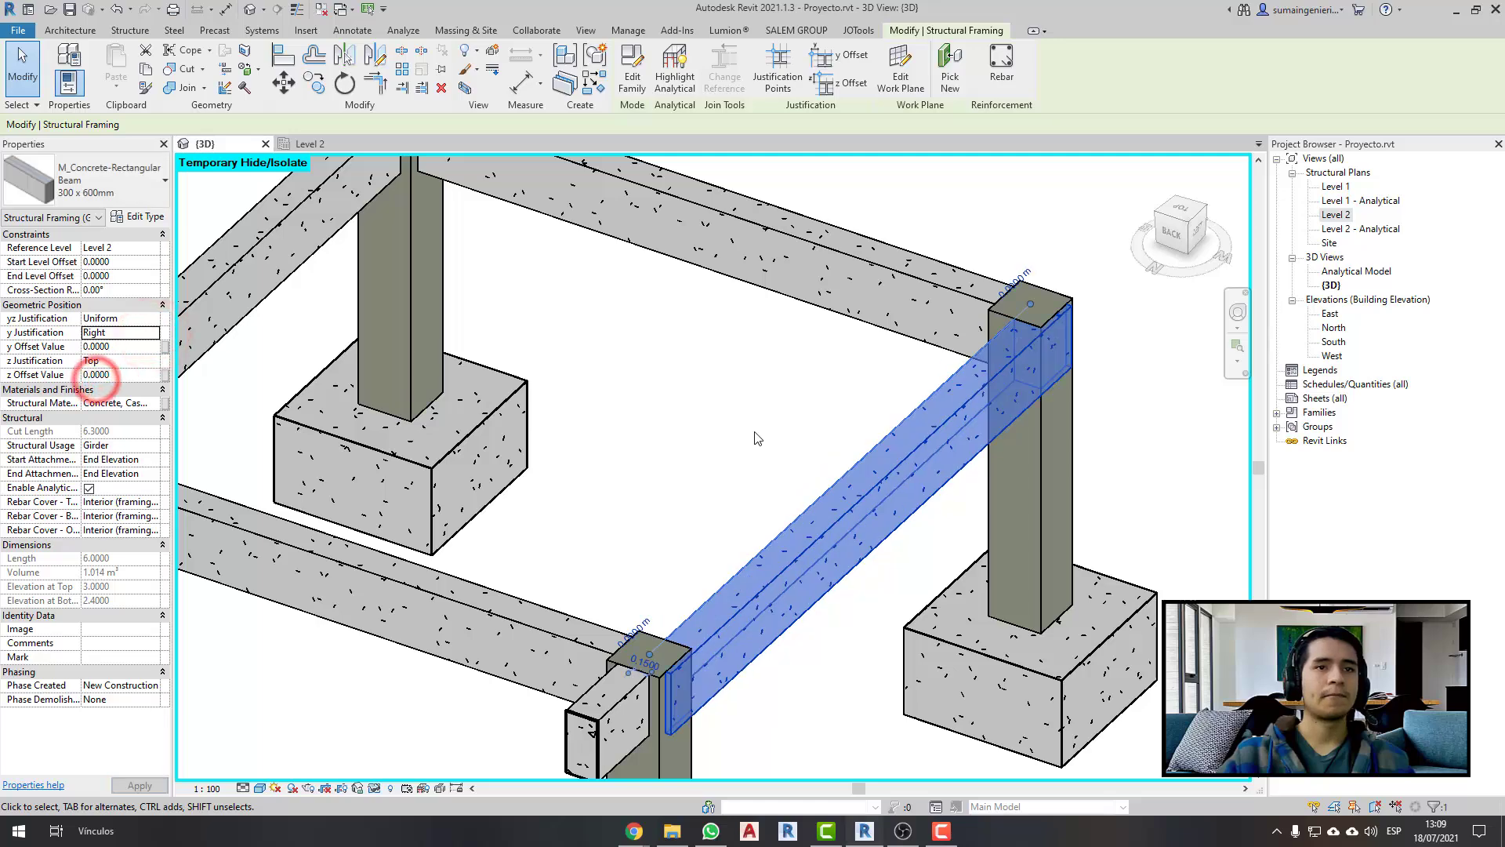
pyautogui.moveTo(746, 488)
pyautogui.keyDown('shift'); pyautogui.mouseDown(button='middle')
pyautogui.moveTo(887, 446)
pyautogui.moveTo(739, 471)
pyautogui.mouseUp(button='middle'); pyautogui.keyUp('shift')
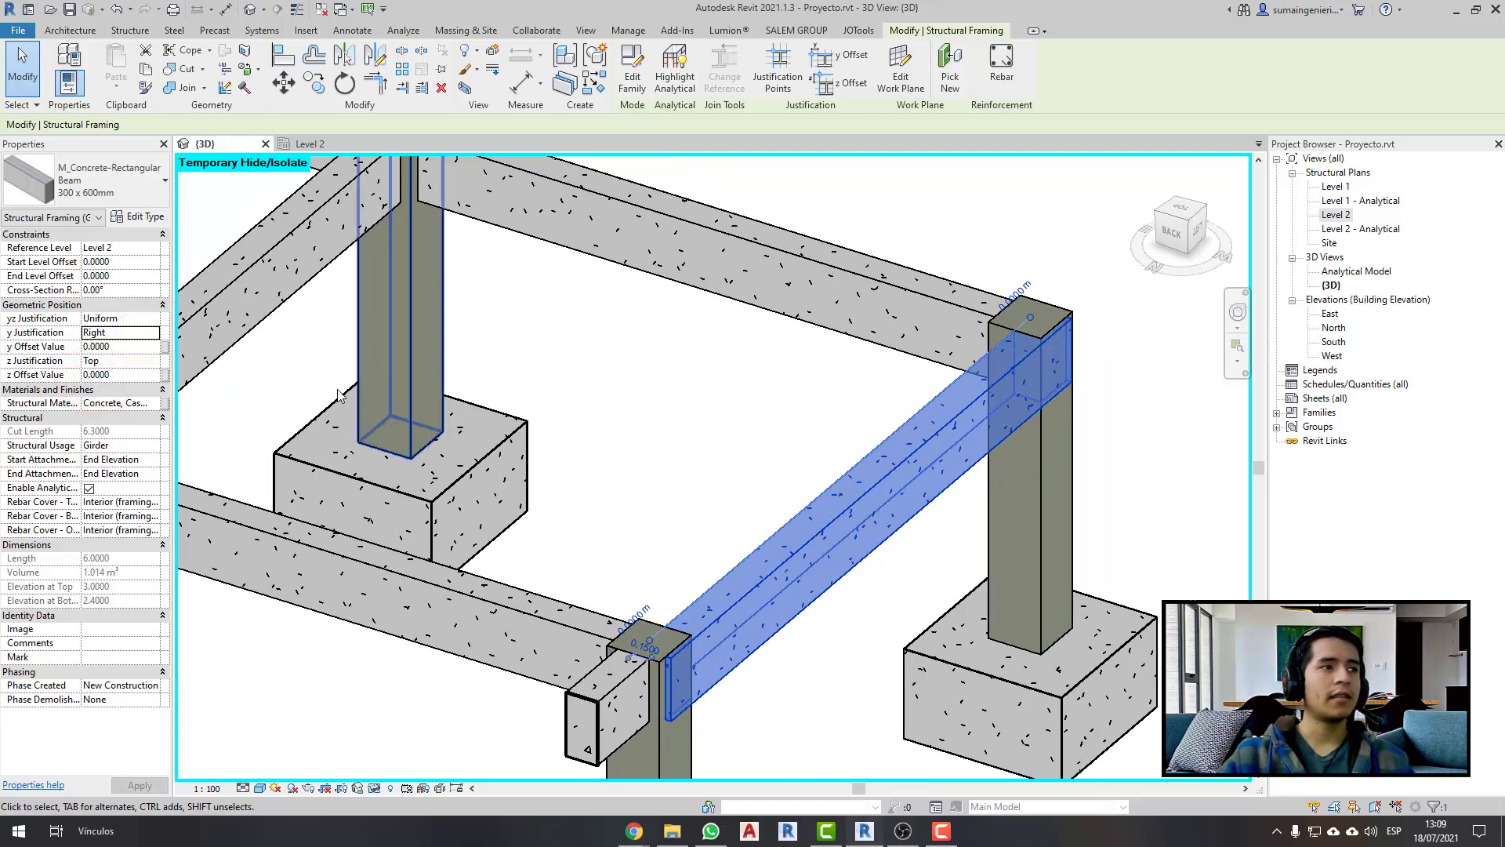
pyautogui.click(154, 333)
pyautogui.click(108, 352)
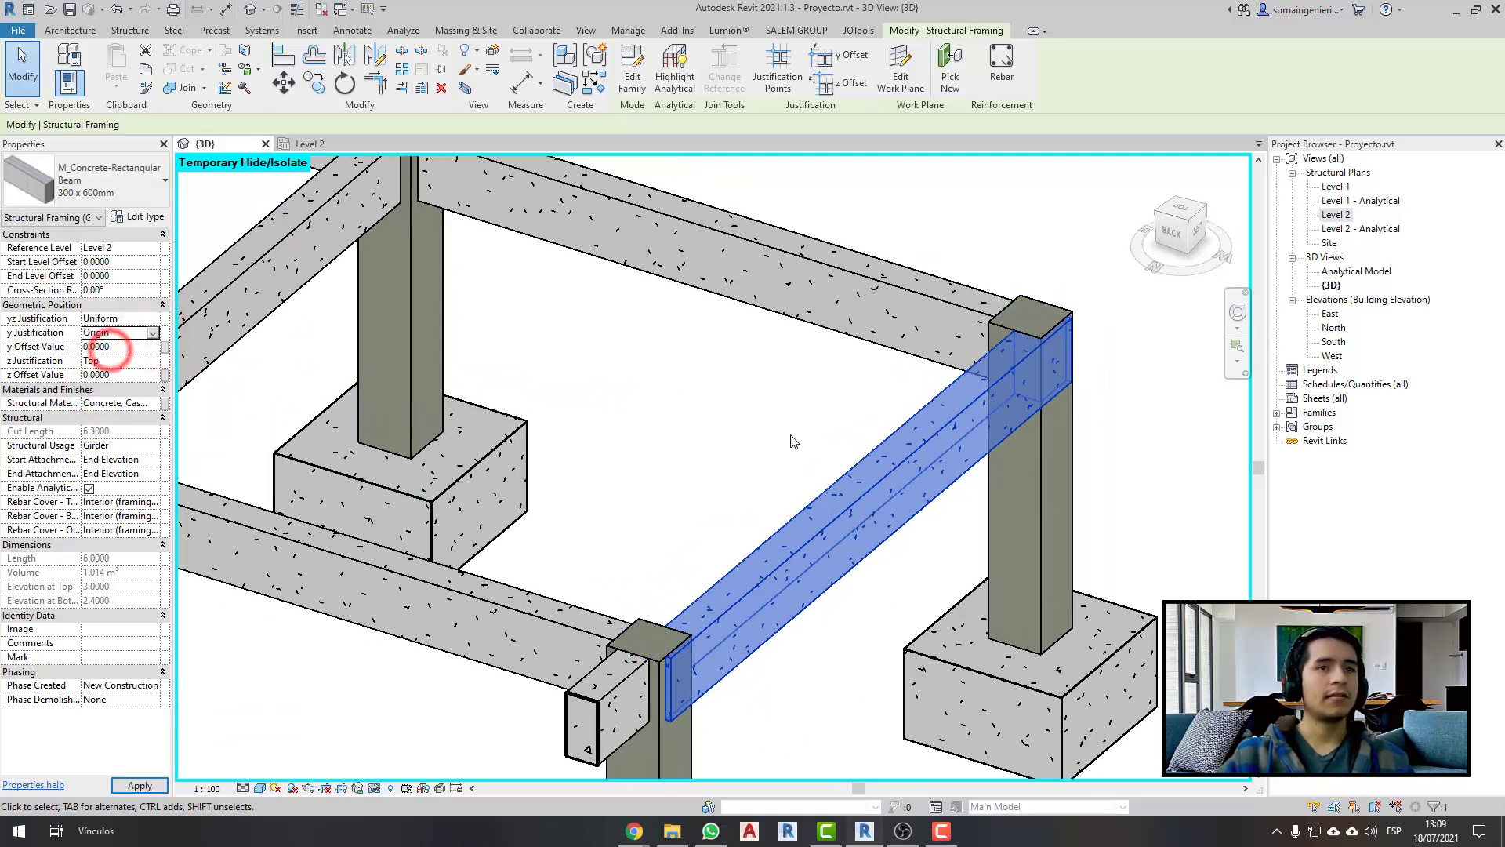
pyautogui.click(721, 437)
pyautogui.click(819, 480)
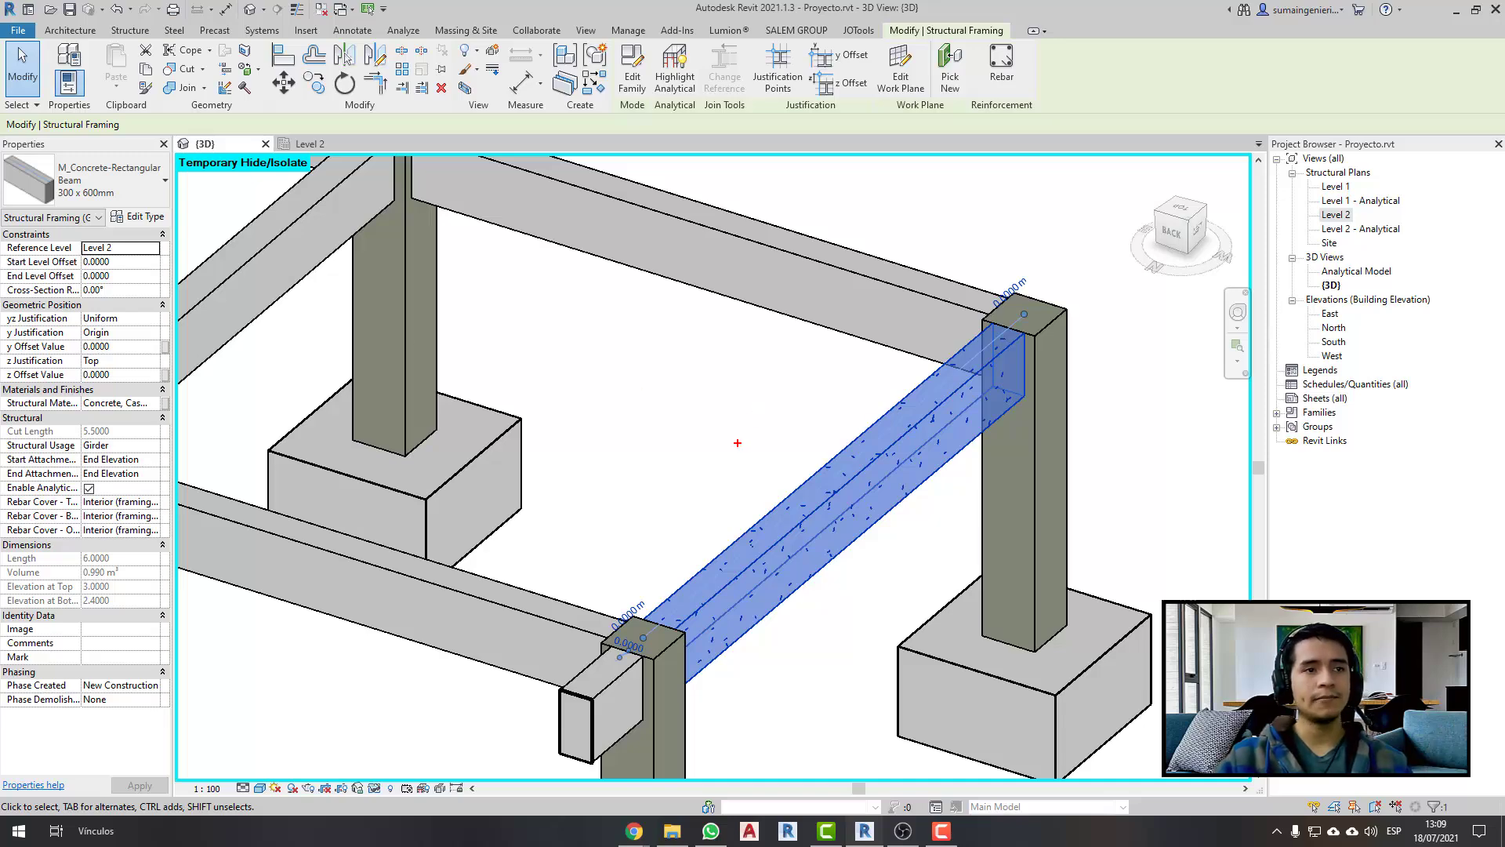
# - Isolate the Level 2 beam with HI, restoring the model once and isolating it again
pyautogui.press('h')
pyautogui.press('i')
pyautogui.press('Escape')
pyautogui.click(781, 500)
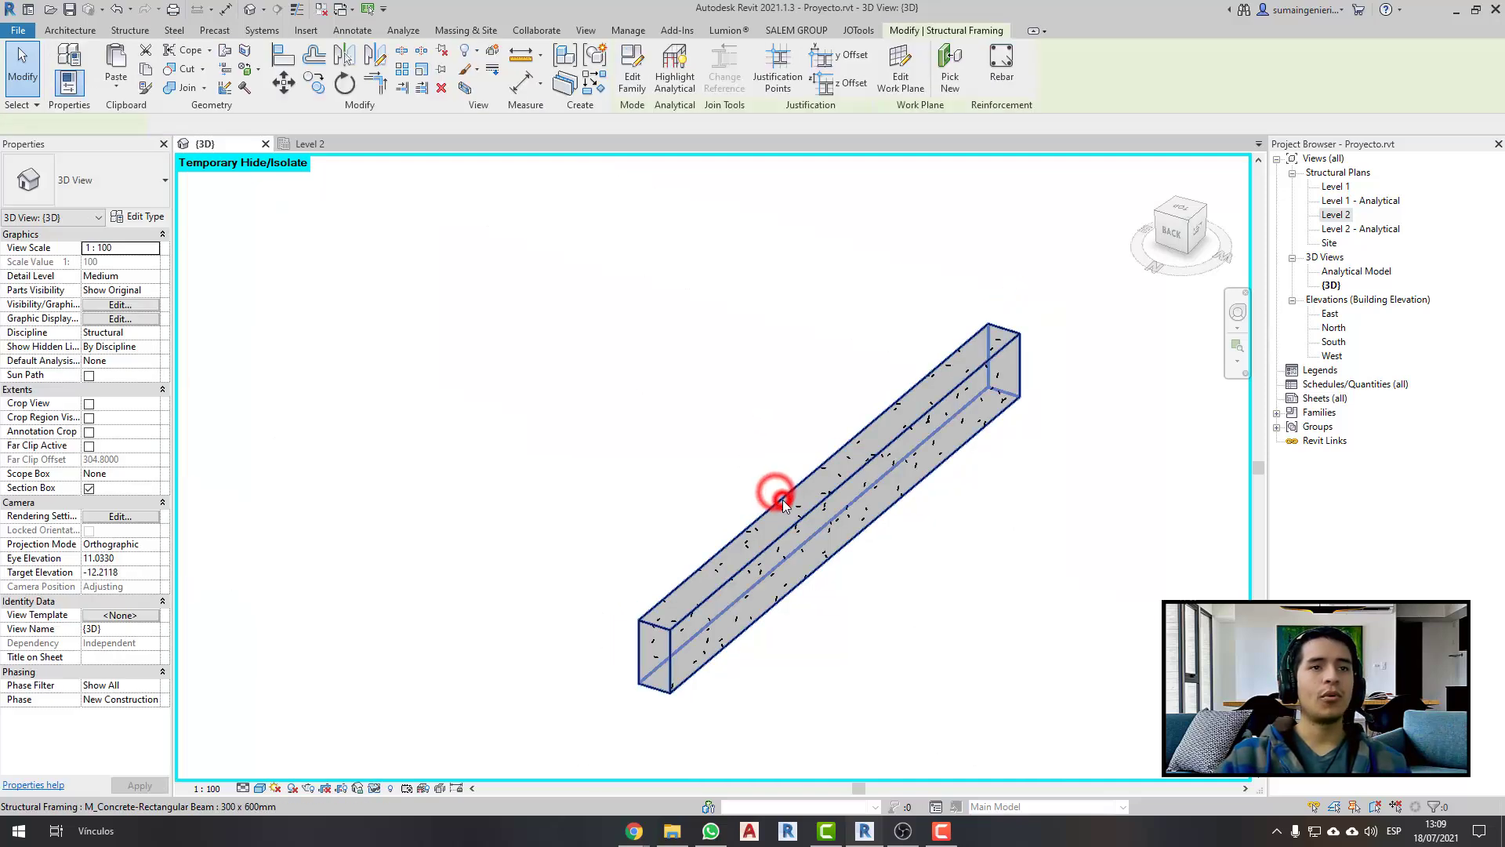
pyautogui.press('Escape')
pyautogui.press('h')
pyautogui.press('r')
pyautogui.click(826, 467)
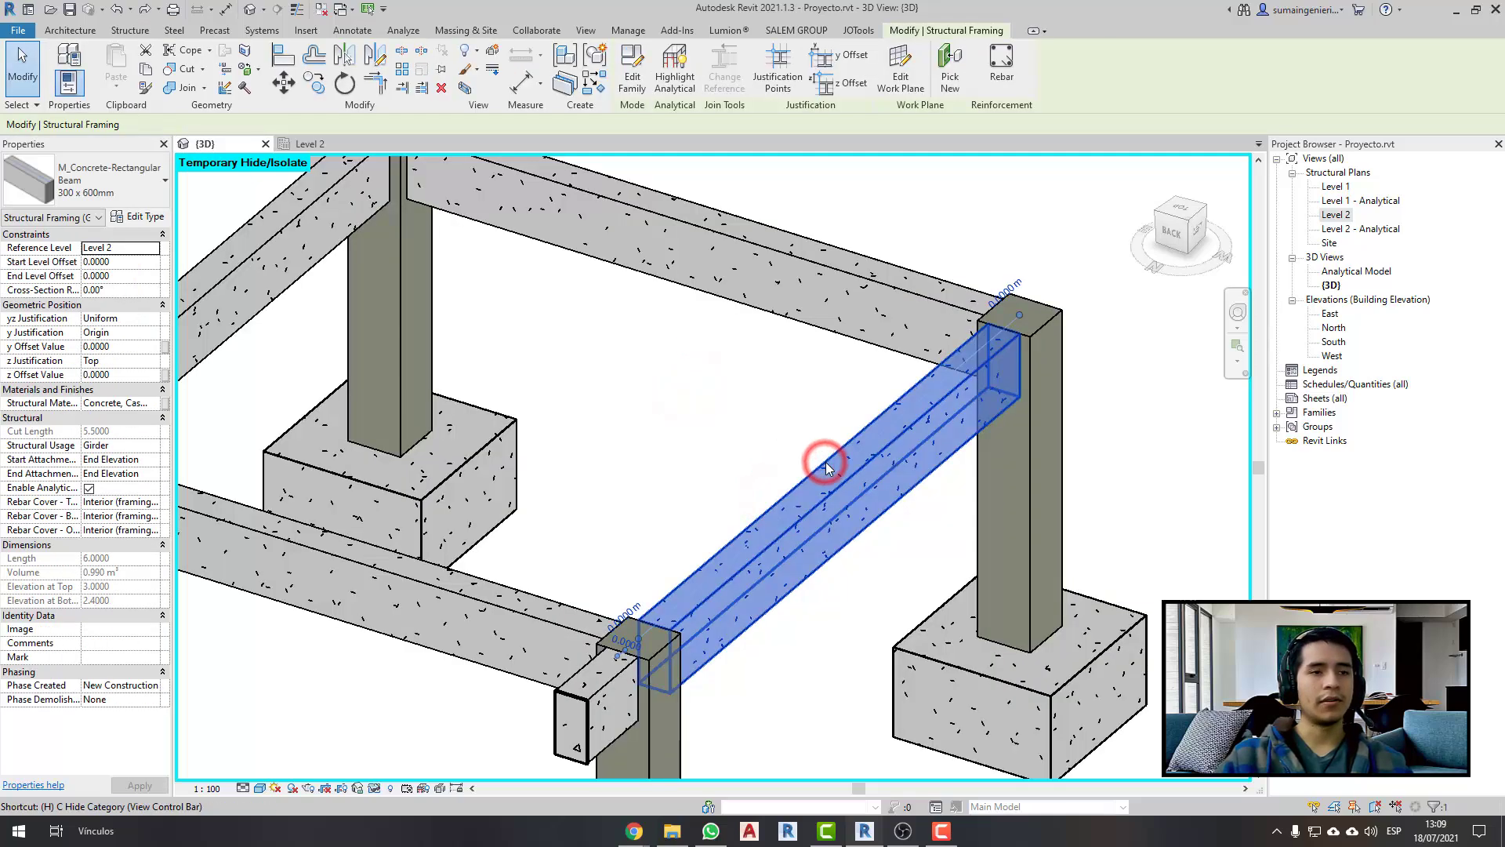
pyautogui.press('i')
# - Reselect the isolated beam and check its yz Justification setting
pyautogui.click(407, 787)
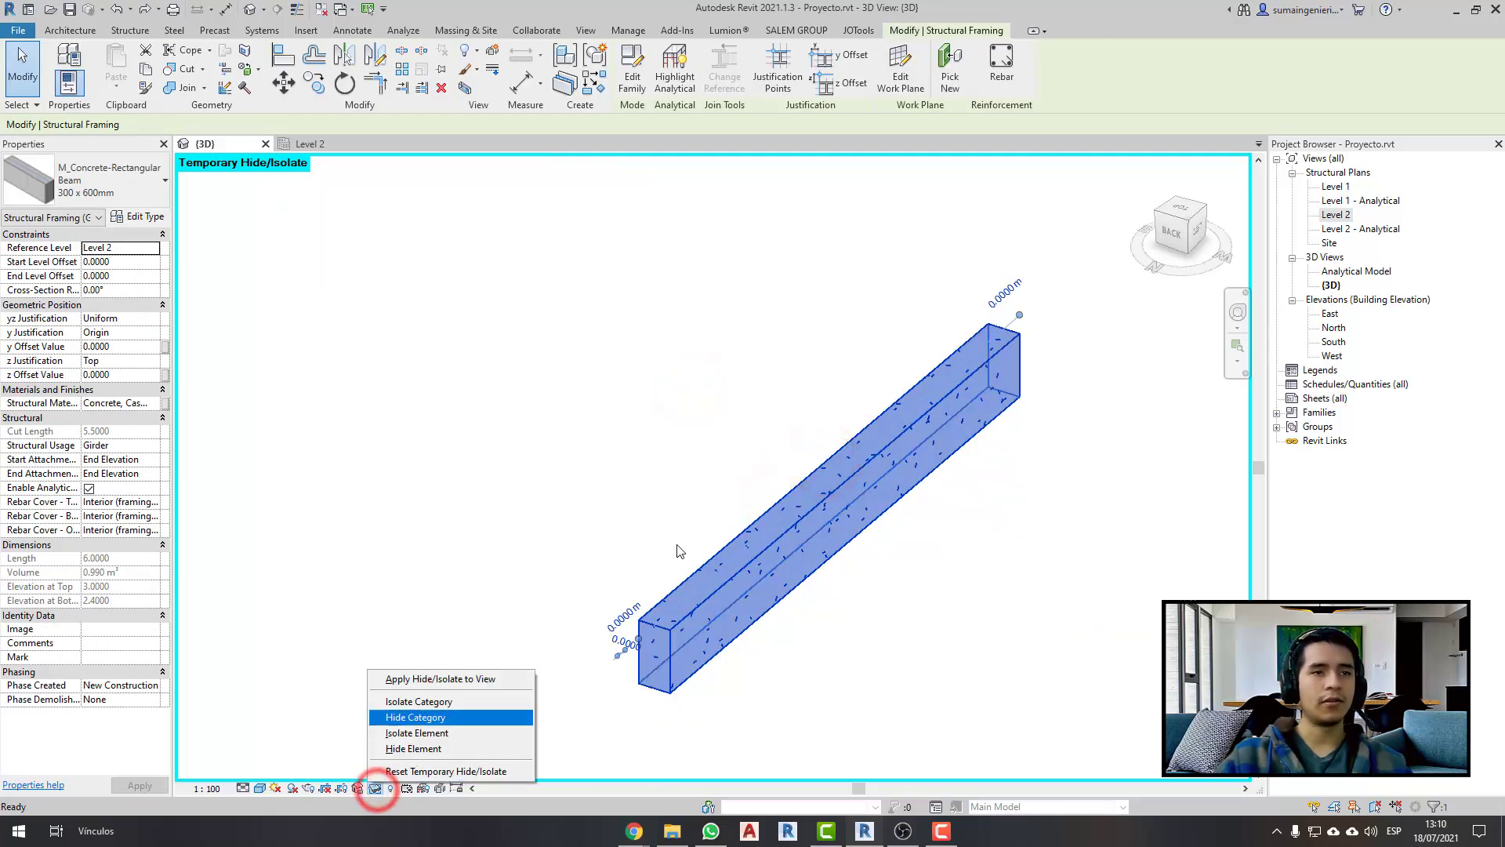
pyautogui.click(743, 455)
pyautogui.click(896, 511)
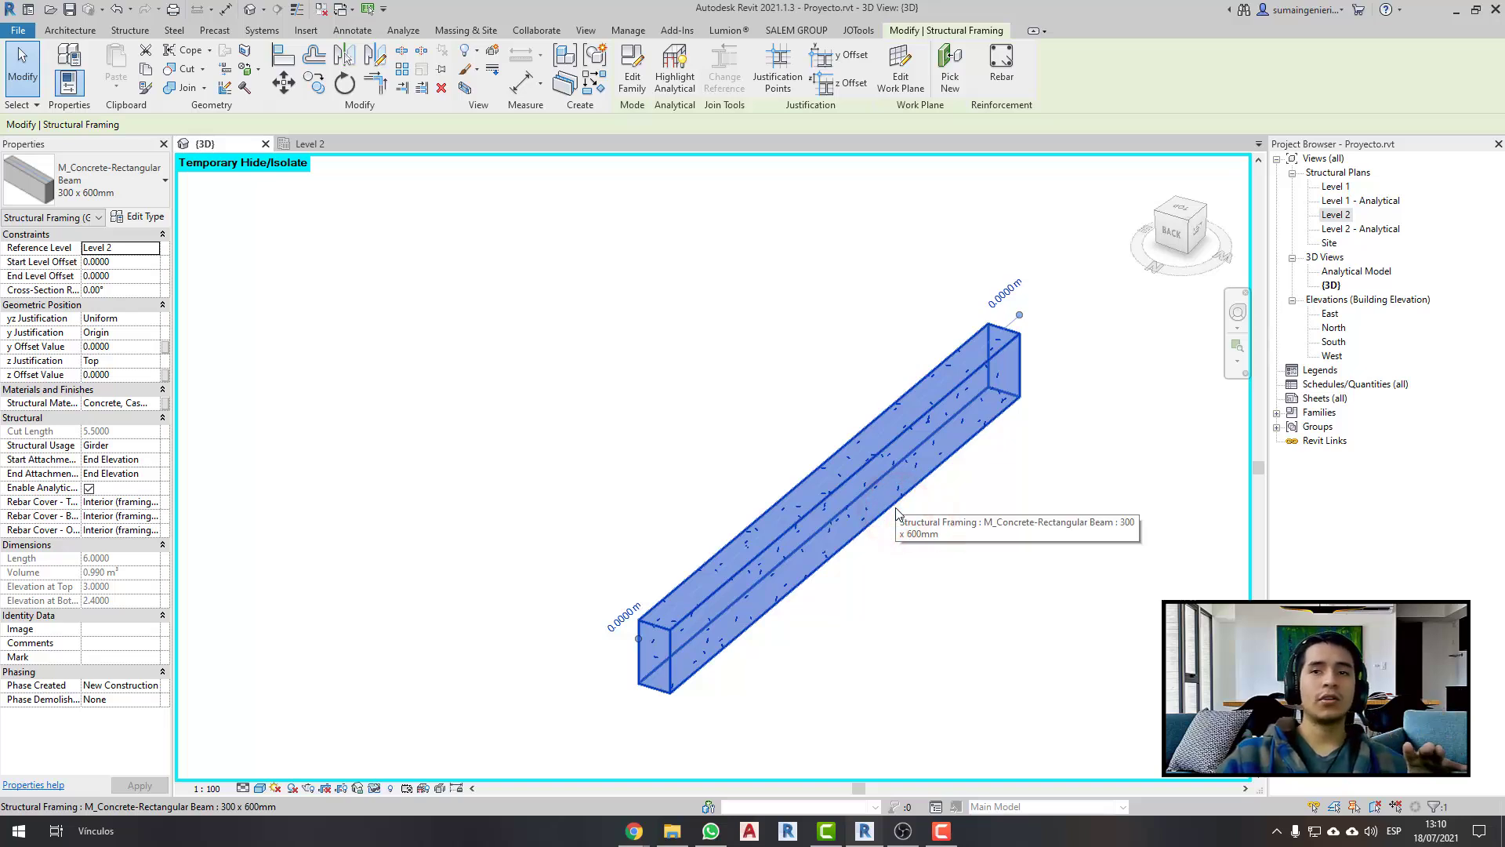
pyautogui.click(152, 319)
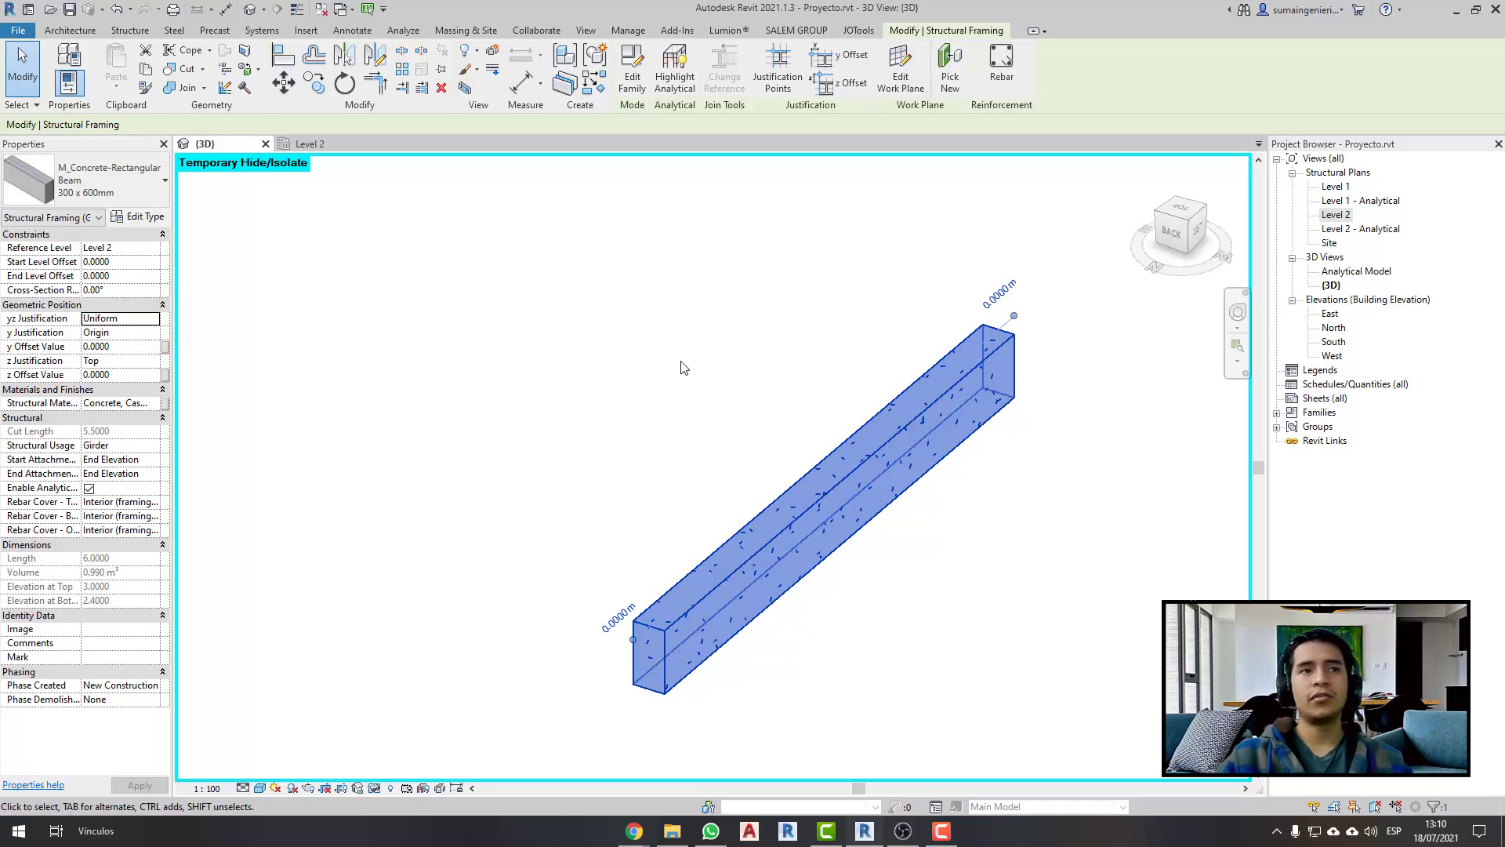
pyautogui.moveTo(740, 37); pyautogui.dragTo(878, 117)
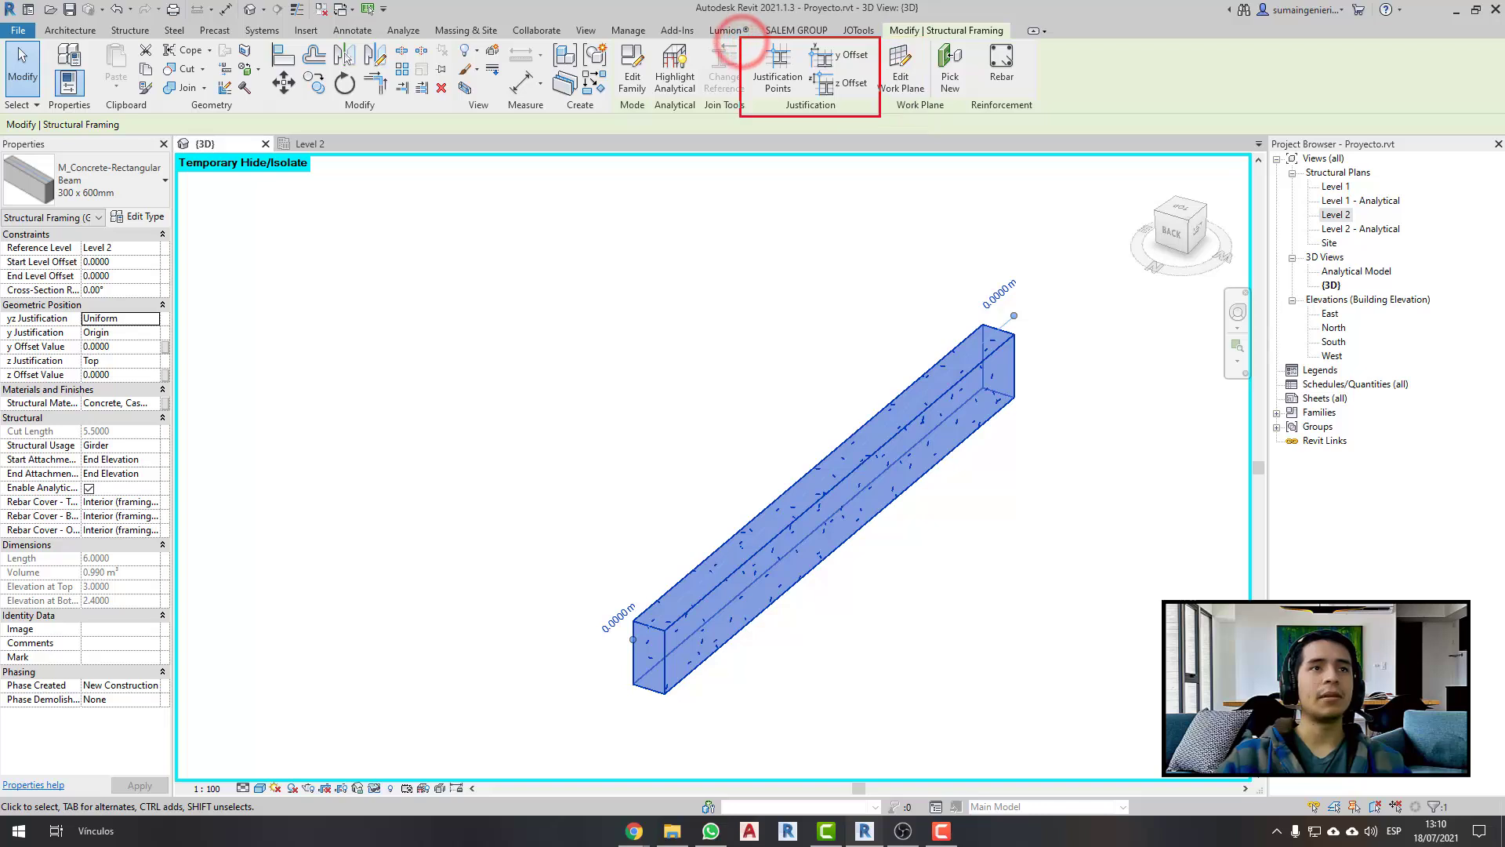
# - Shift the beam sideways to a y offset of -1.7, then reset Temporary Hide/Isolate
pyautogui.click(853, 56)
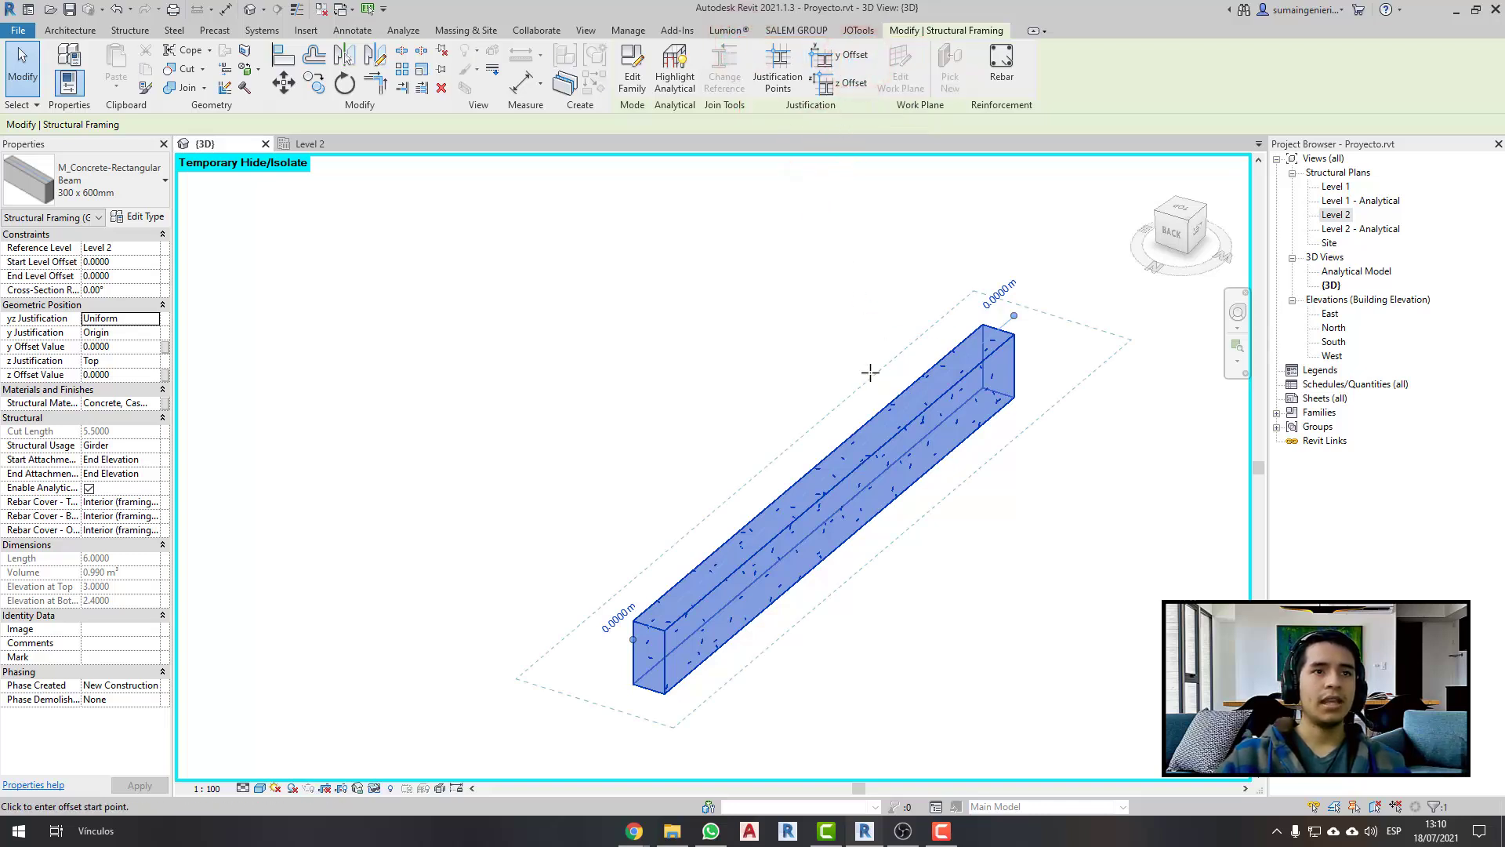
pyautogui.moveTo(870, 372)
pyautogui.keyDown('shift'); pyautogui.mouseDown(button='middle')
pyautogui.moveTo(847, 390)
pyautogui.moveTo(857, 353)
pyautogui.moveTo(779, 413)
pyautogui.moveTo(714, 536)
pyautogui.moveTo(690, 521)
pyautogui.mouseUp(button='middle'); pyautogui.keyUp('shift')
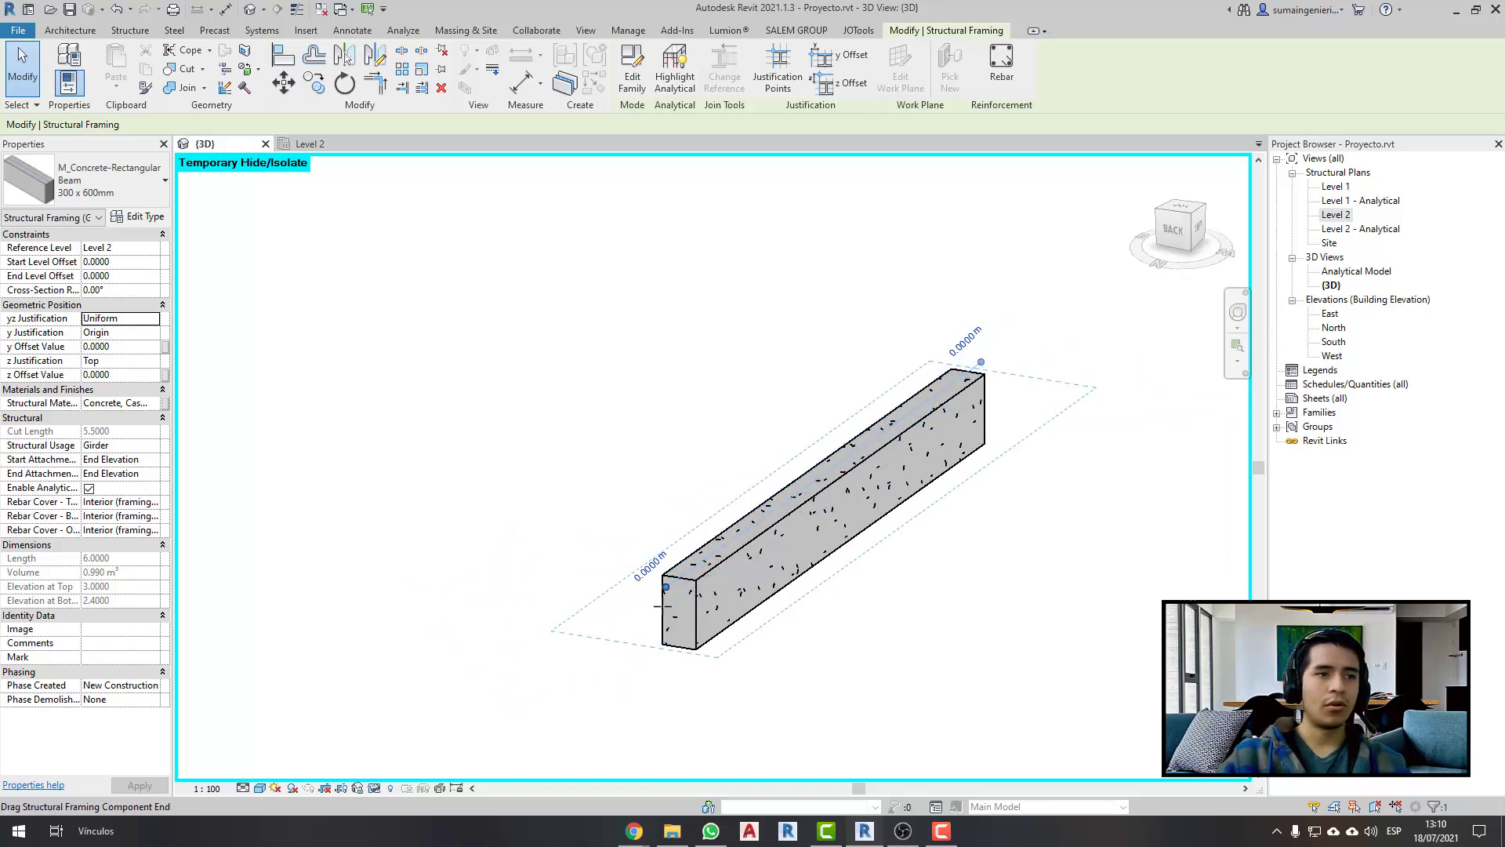
pyautogui.click(663, 611)
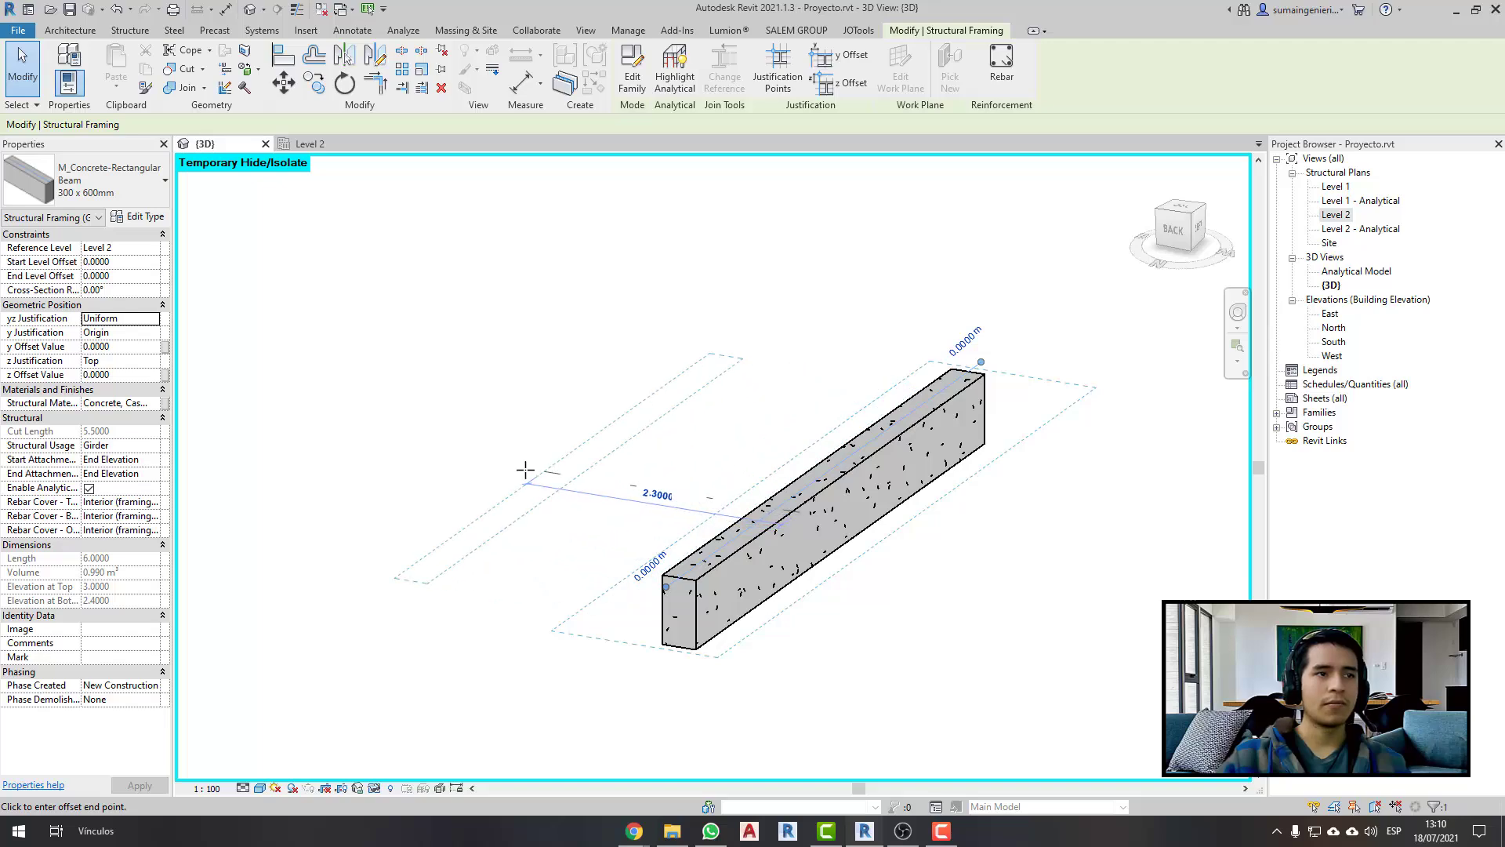
pyautogui.click(603, 489)
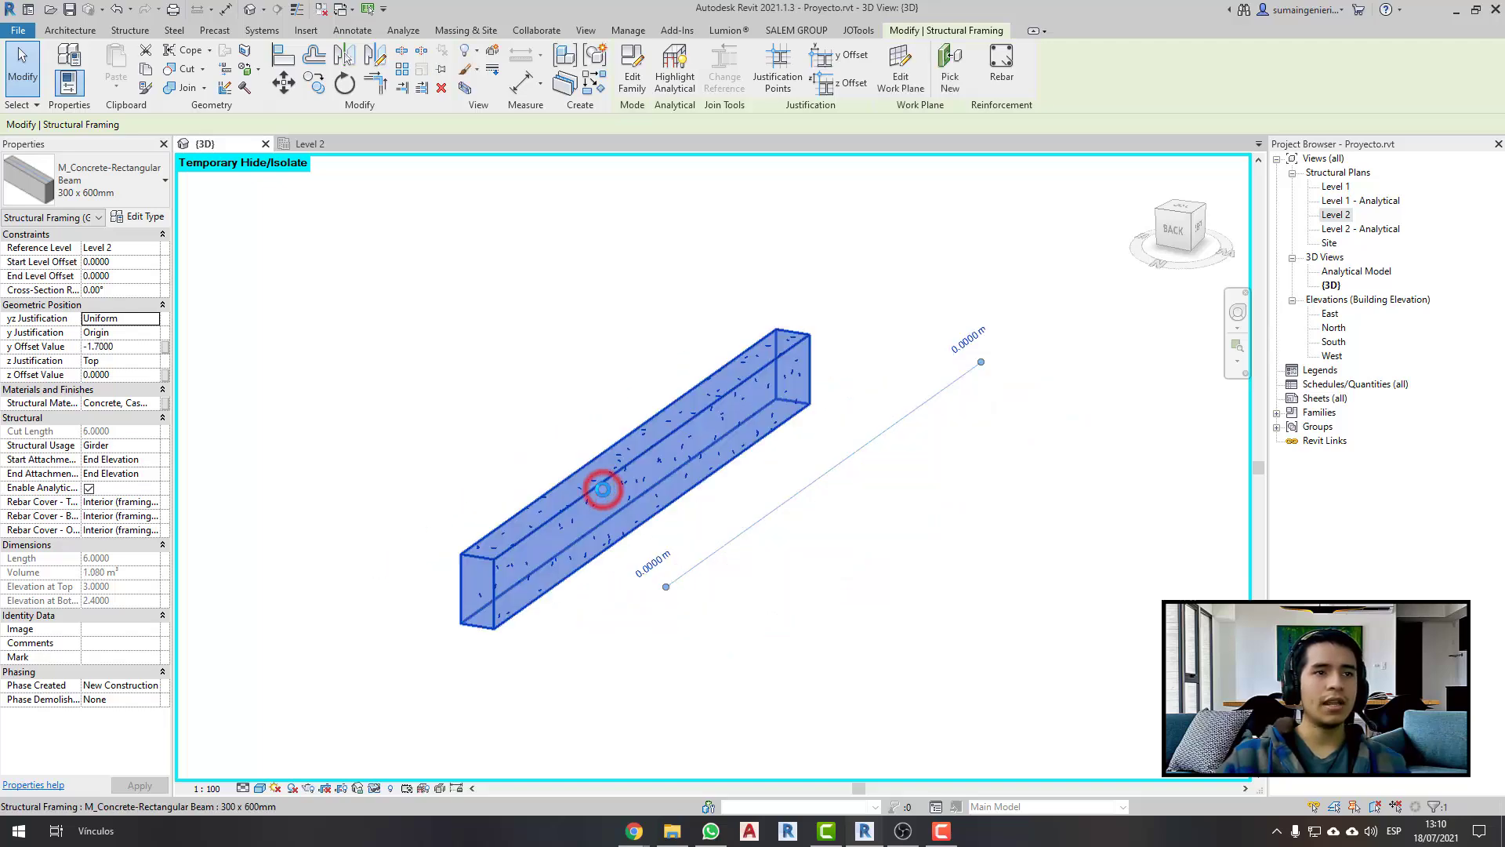
pyautogui.click(427, 731)
pyautogui.click(357, 788)
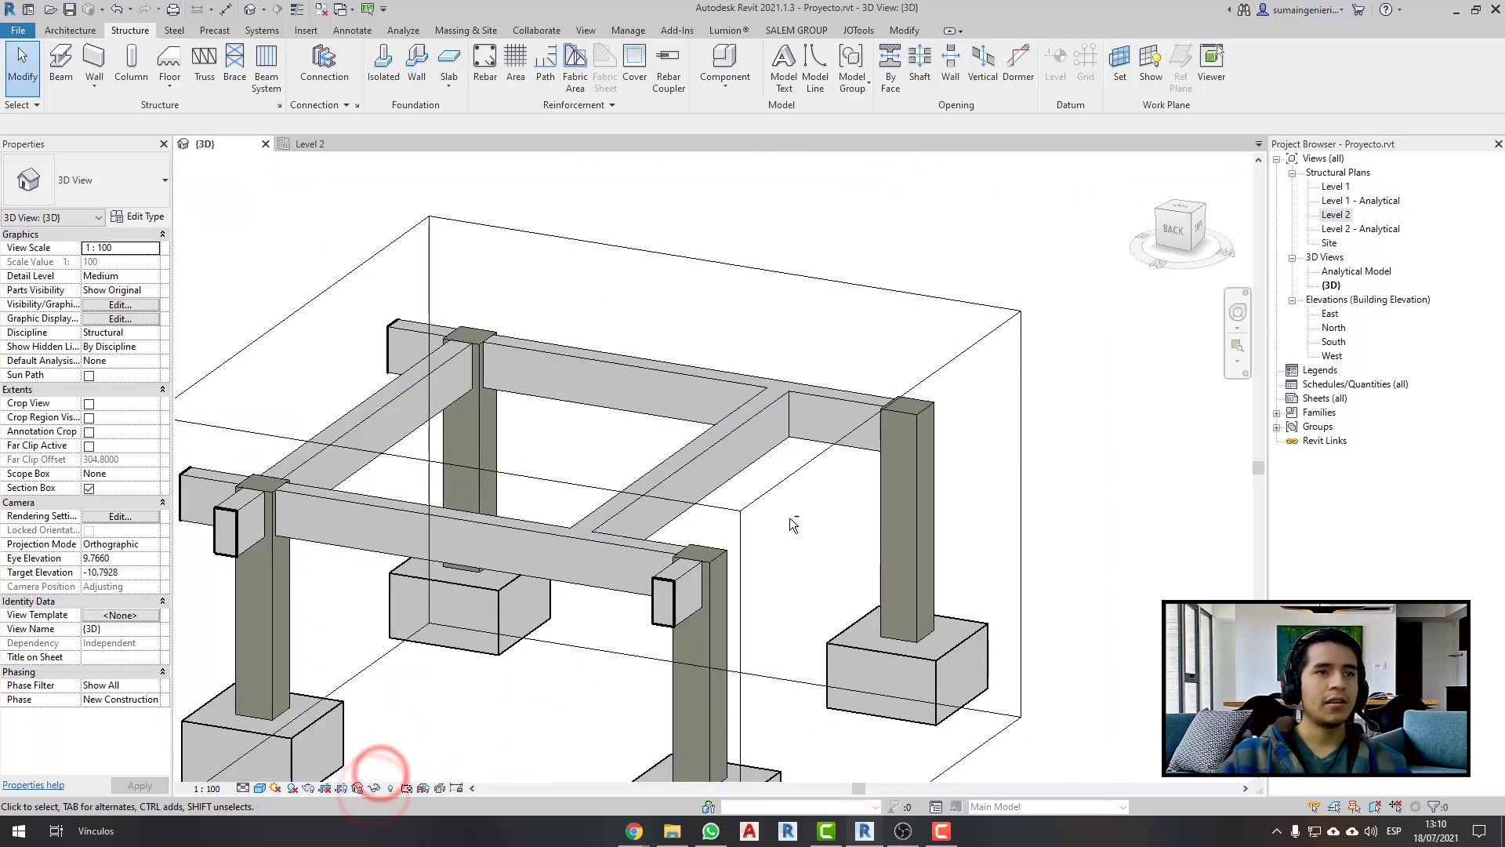
# - Orbit toward the moved middle beam and select it to inspect its position
pyautogui.keyDown('shift'); pyautogui.moveTo(789, 517); pyautogui.dragTo(747, 656, button='middle'); pyautogui.keyUp('shift')
pyautogui.click(740, 566)
pyautogui.press('h')
pyautogui.press('h')
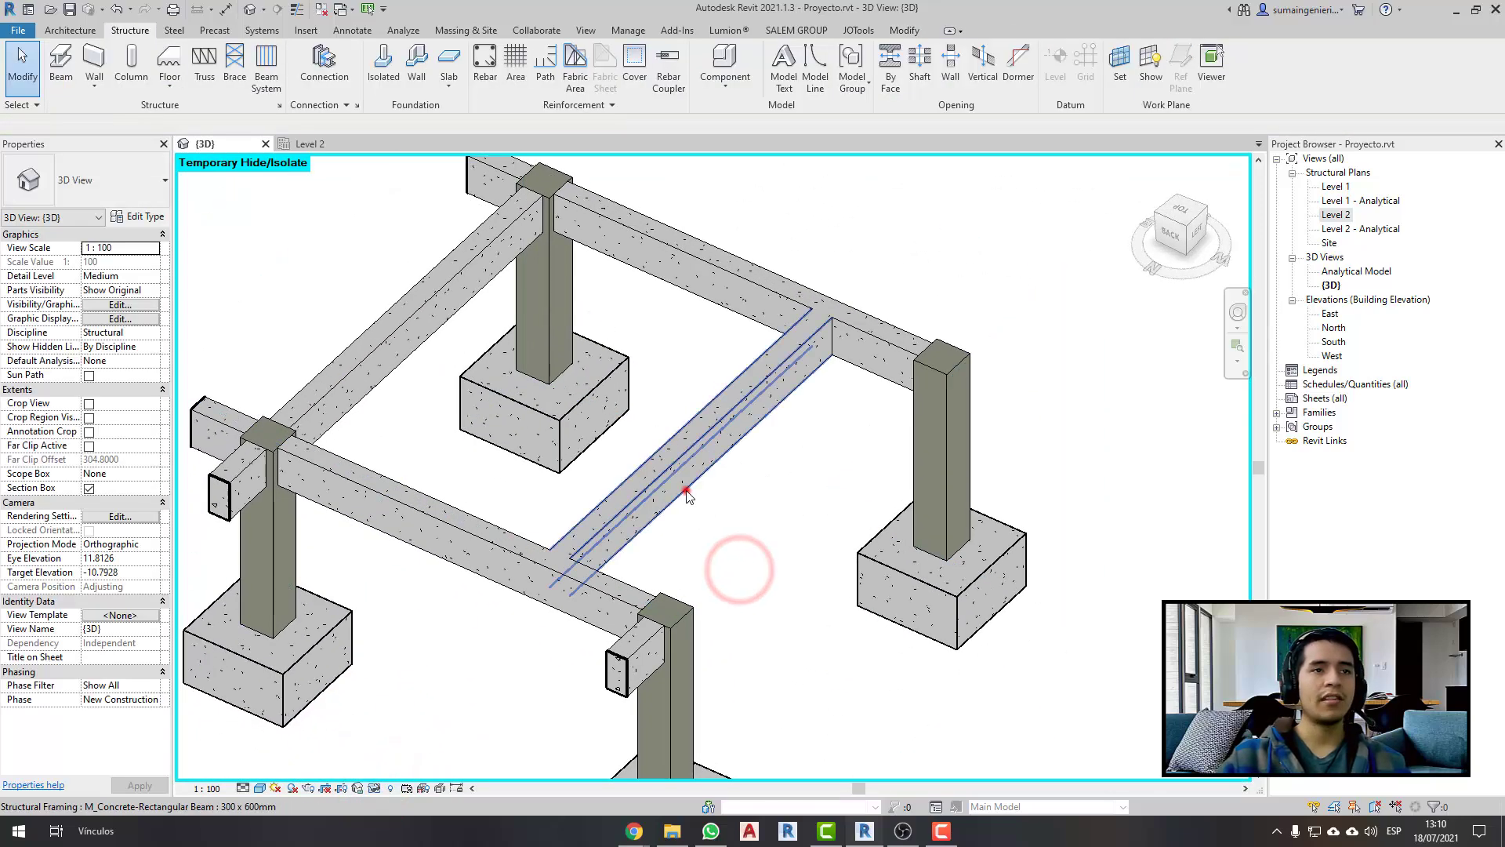
pyautogui.click(687, 494)
pyautogui.scroll(1, 687, 495)
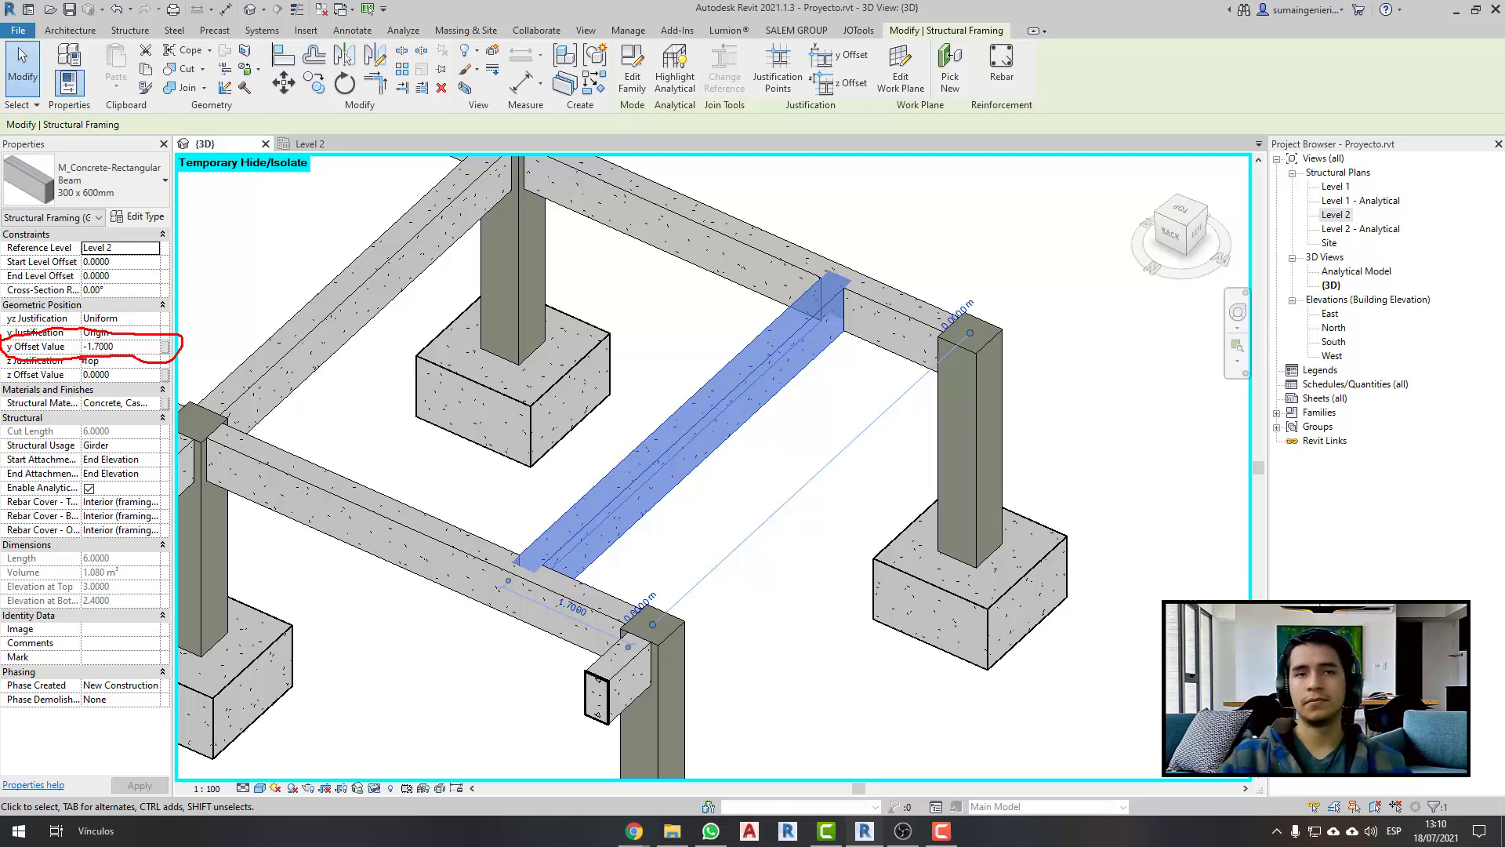
pyautogui.click(833, 506)
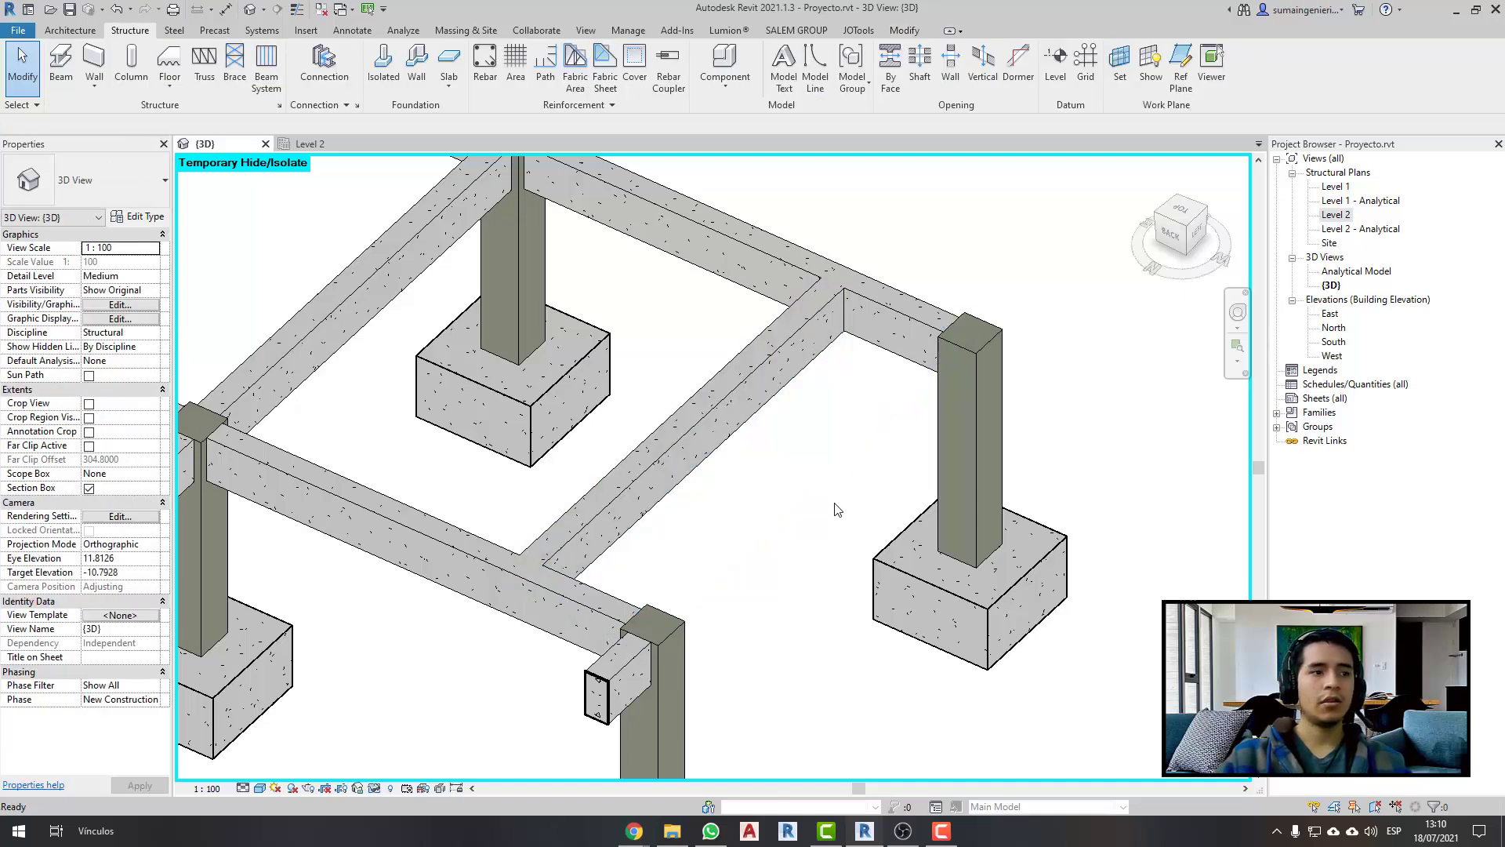
# - Show the analytical lines and set the middle beam's y offset back to 0
pyautogui.click(420, 788)
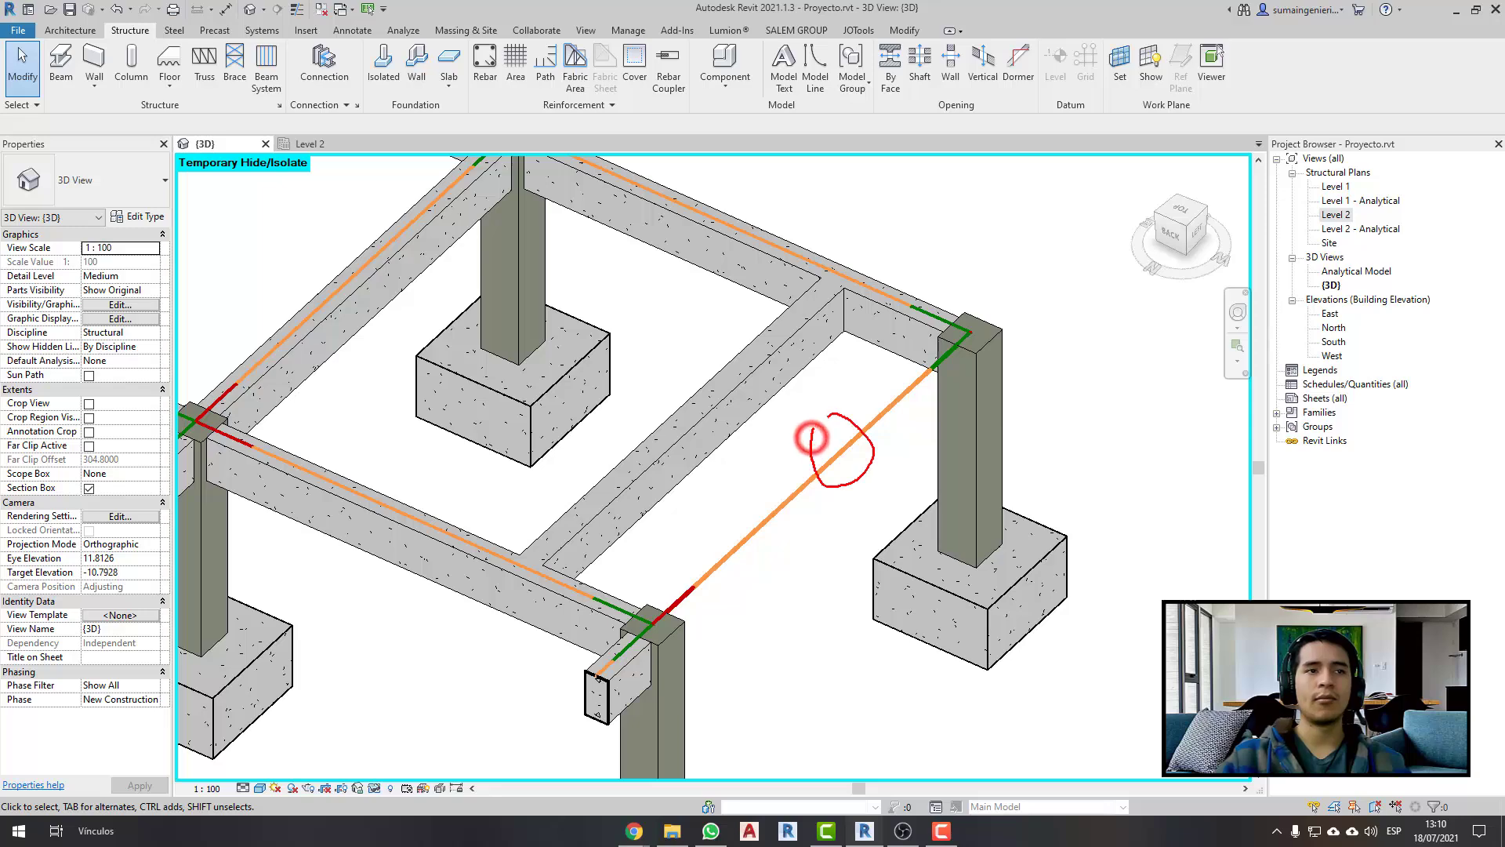
pyautogui.moveTo(811, 437); pyautogui.dragTo(792, 488)
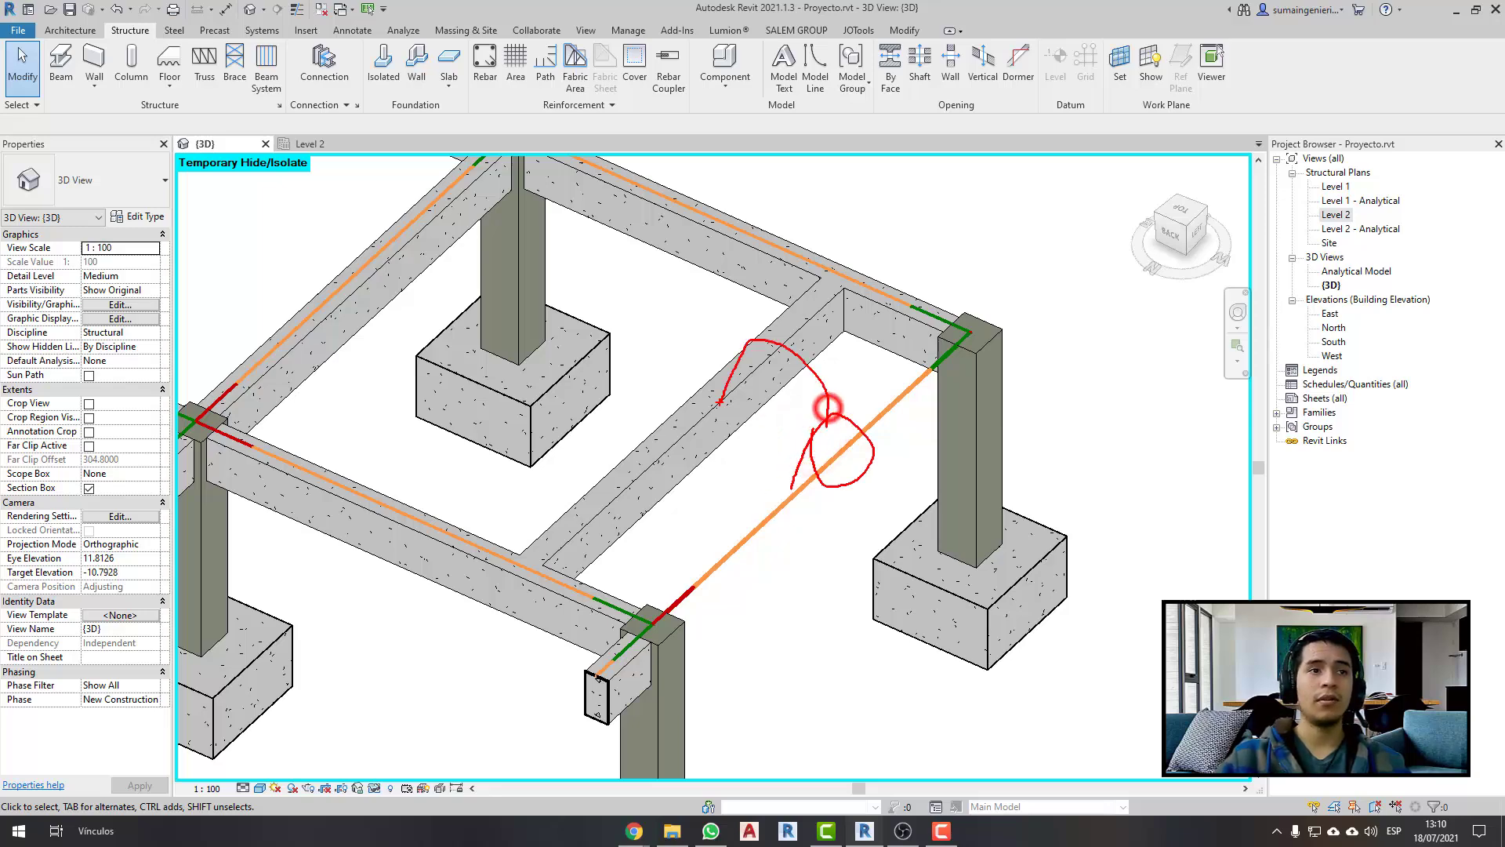
pyautogui.moveTo(705, 382); pyautogui.dragTo(731, 404)
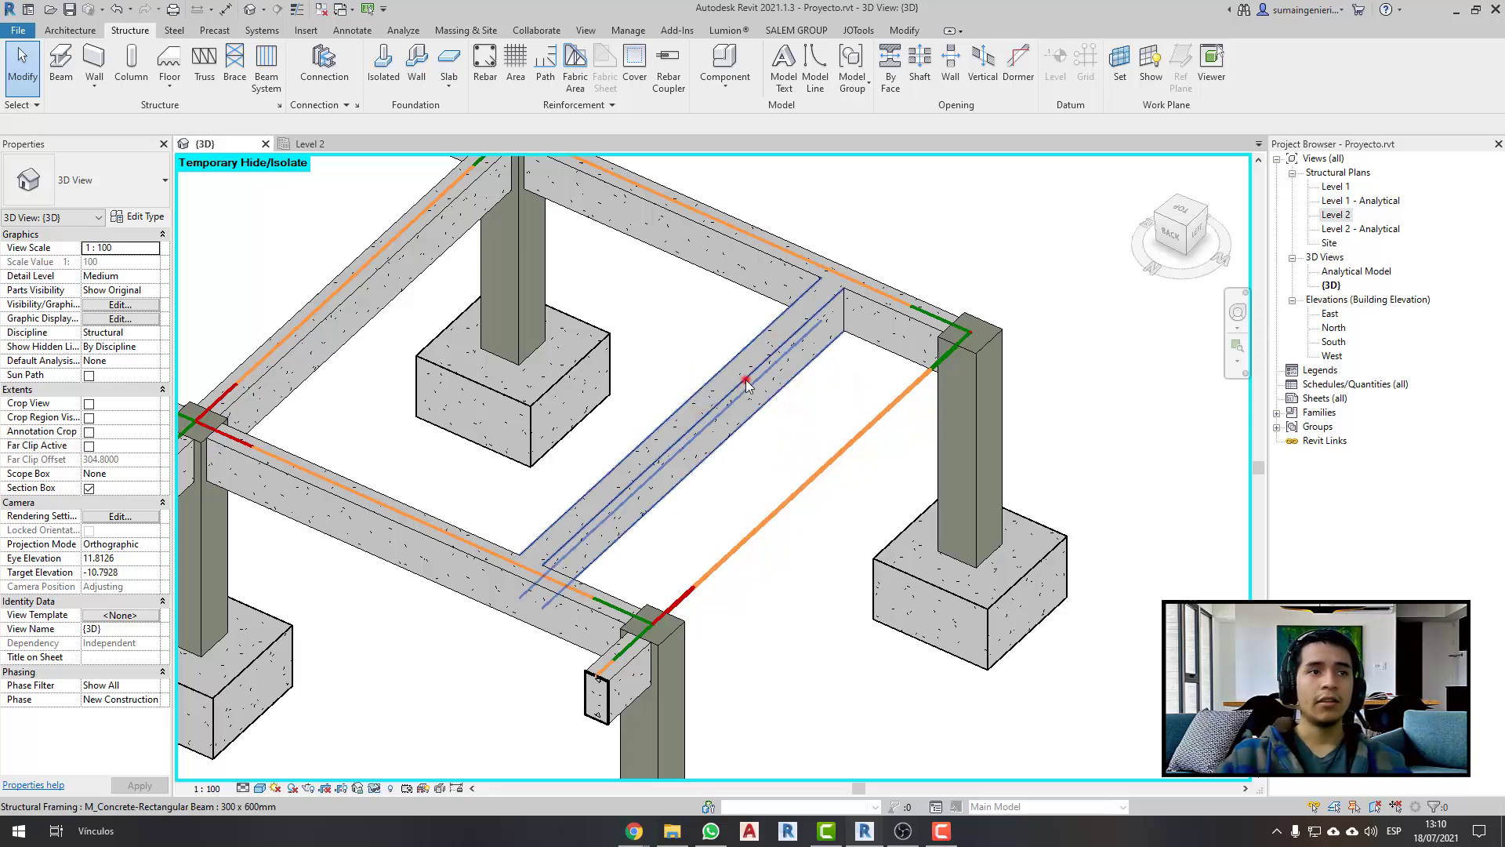
pyautogui.click(746, 381)
pyautogui.click(125, 353)
pyautogui.write('0')
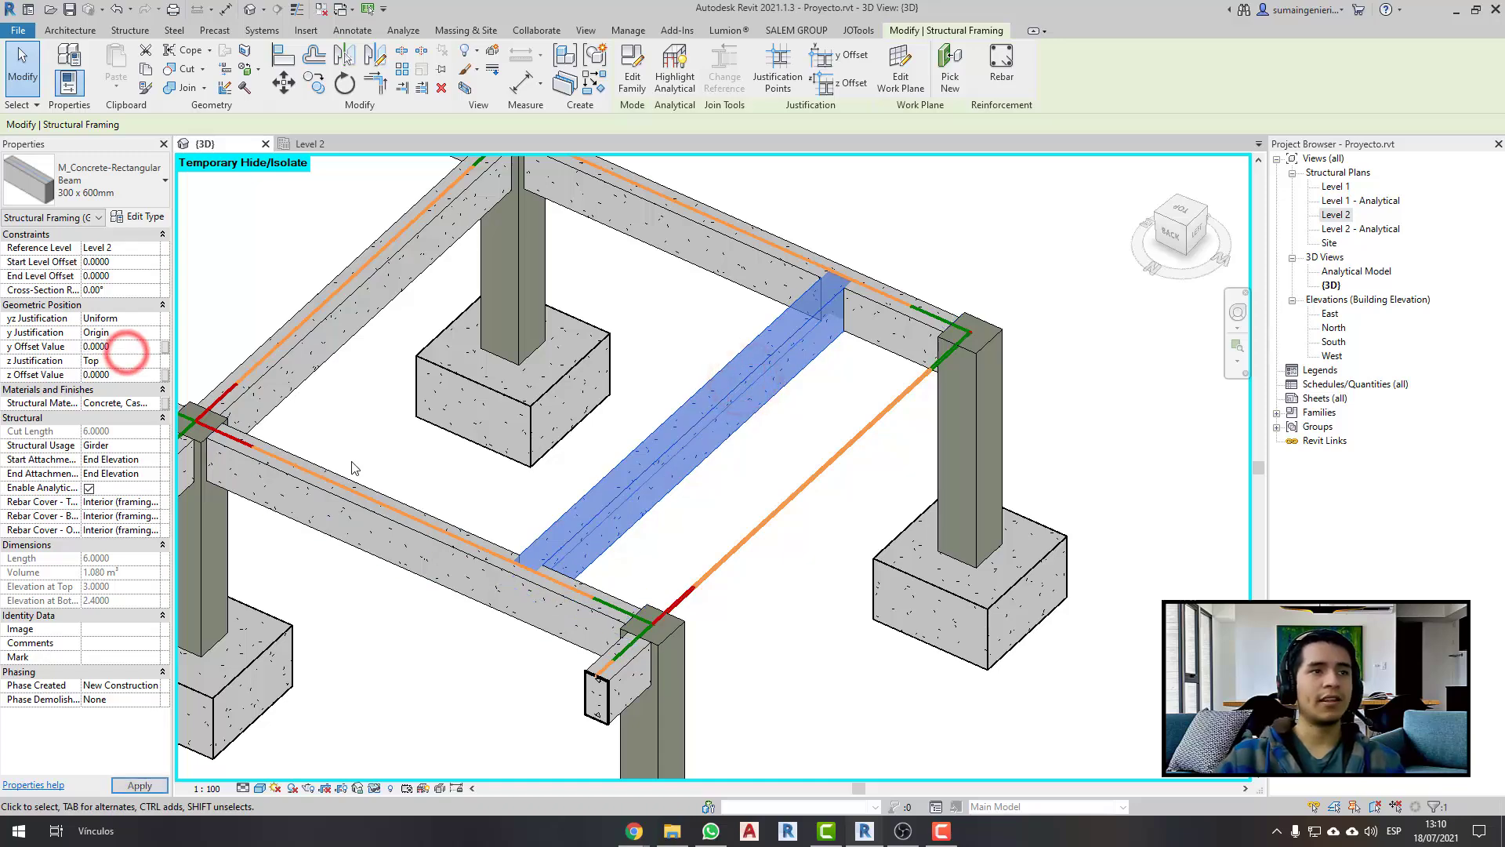
pyautogui.press('Return')
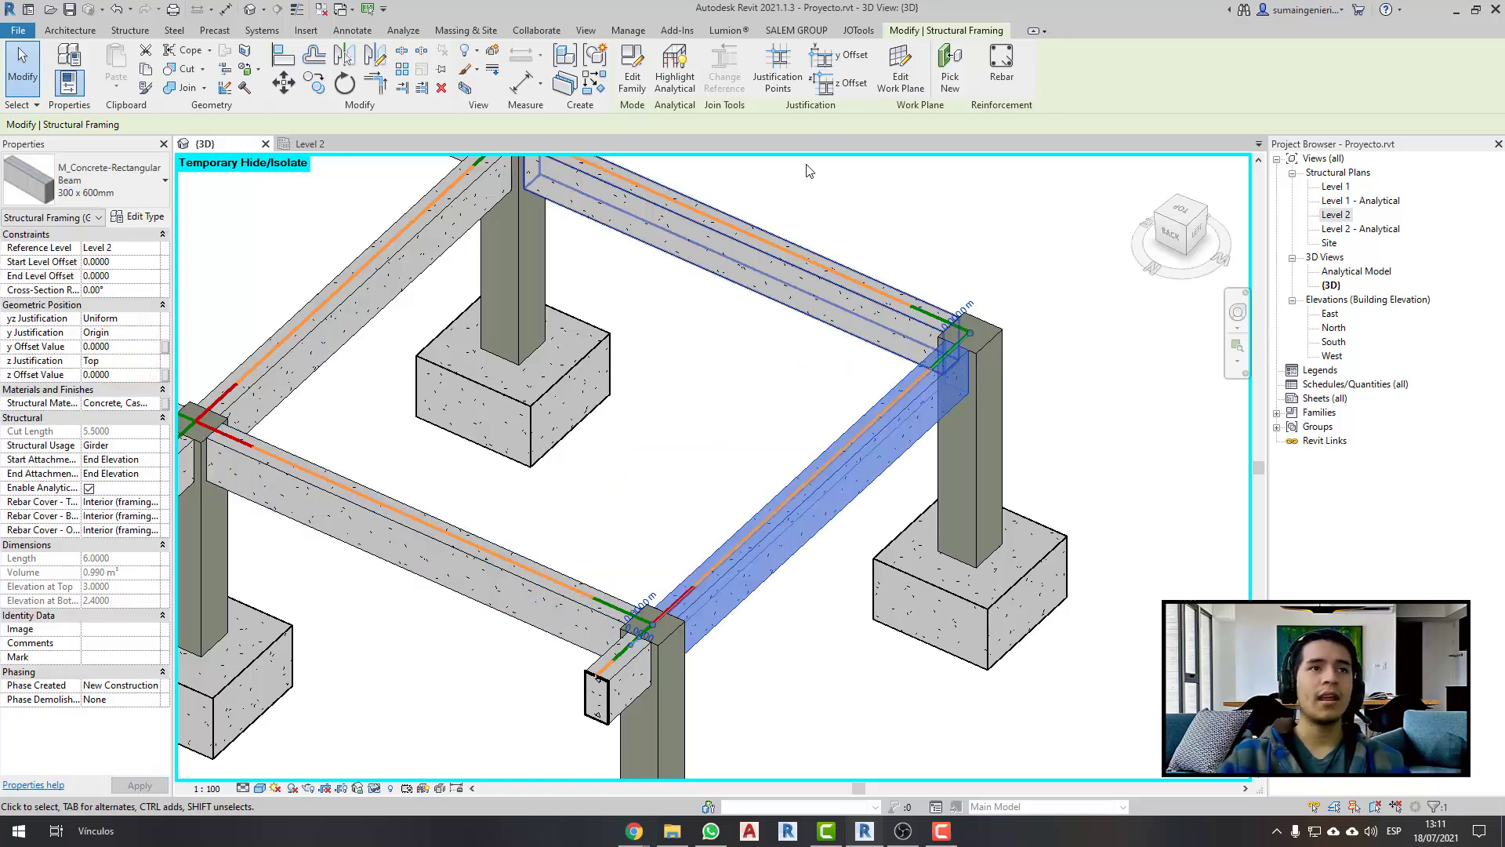
# - Raise the middle beam by a 0.8 z offset, then hide the analytical model lines
pyautogui.click(847, 92)
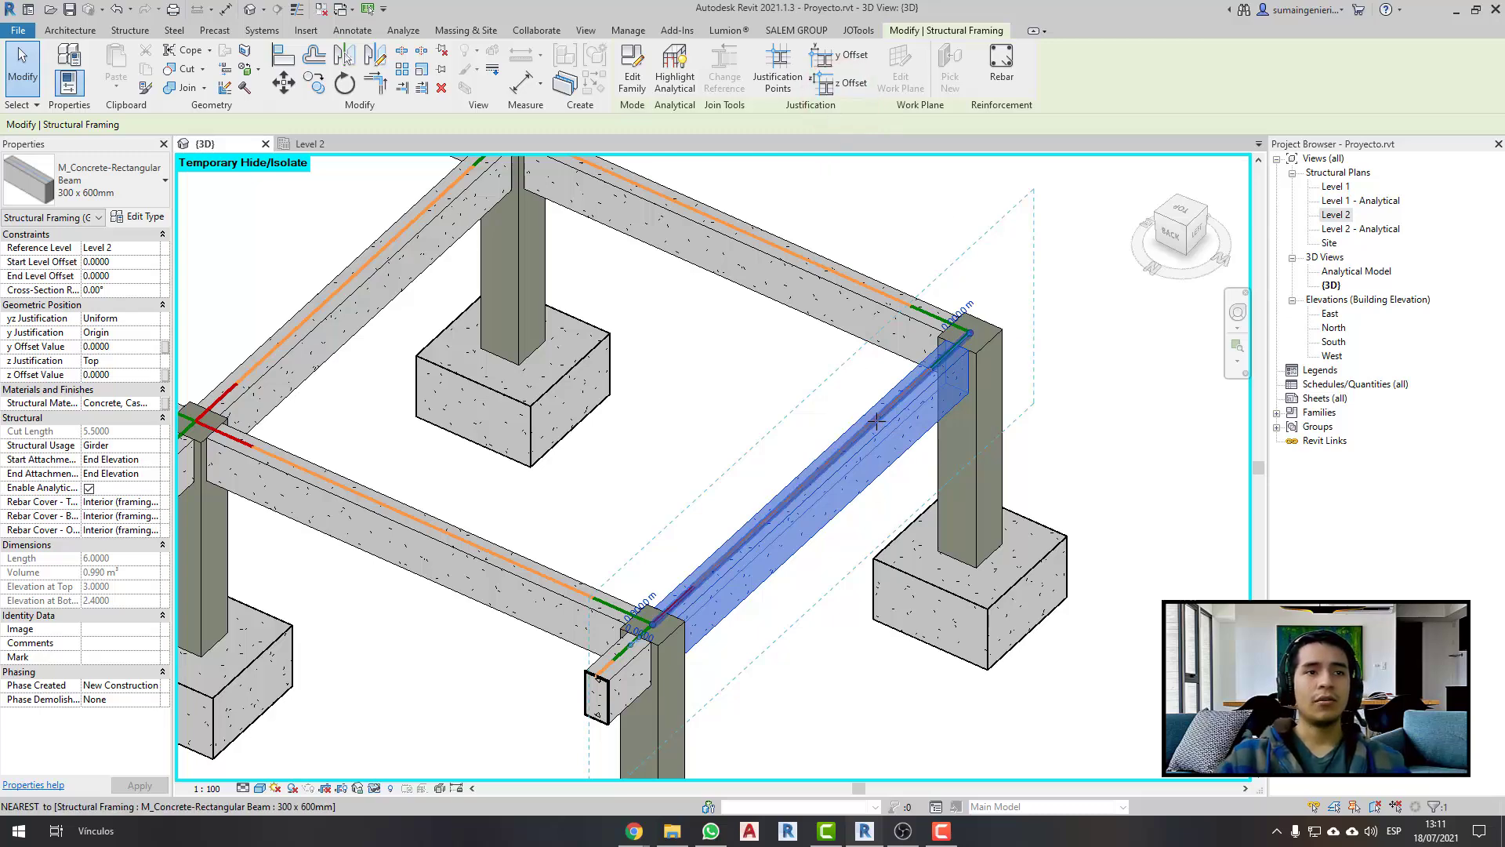
pyautogui.click(880, 421)
pyautogui.click(874, 370)
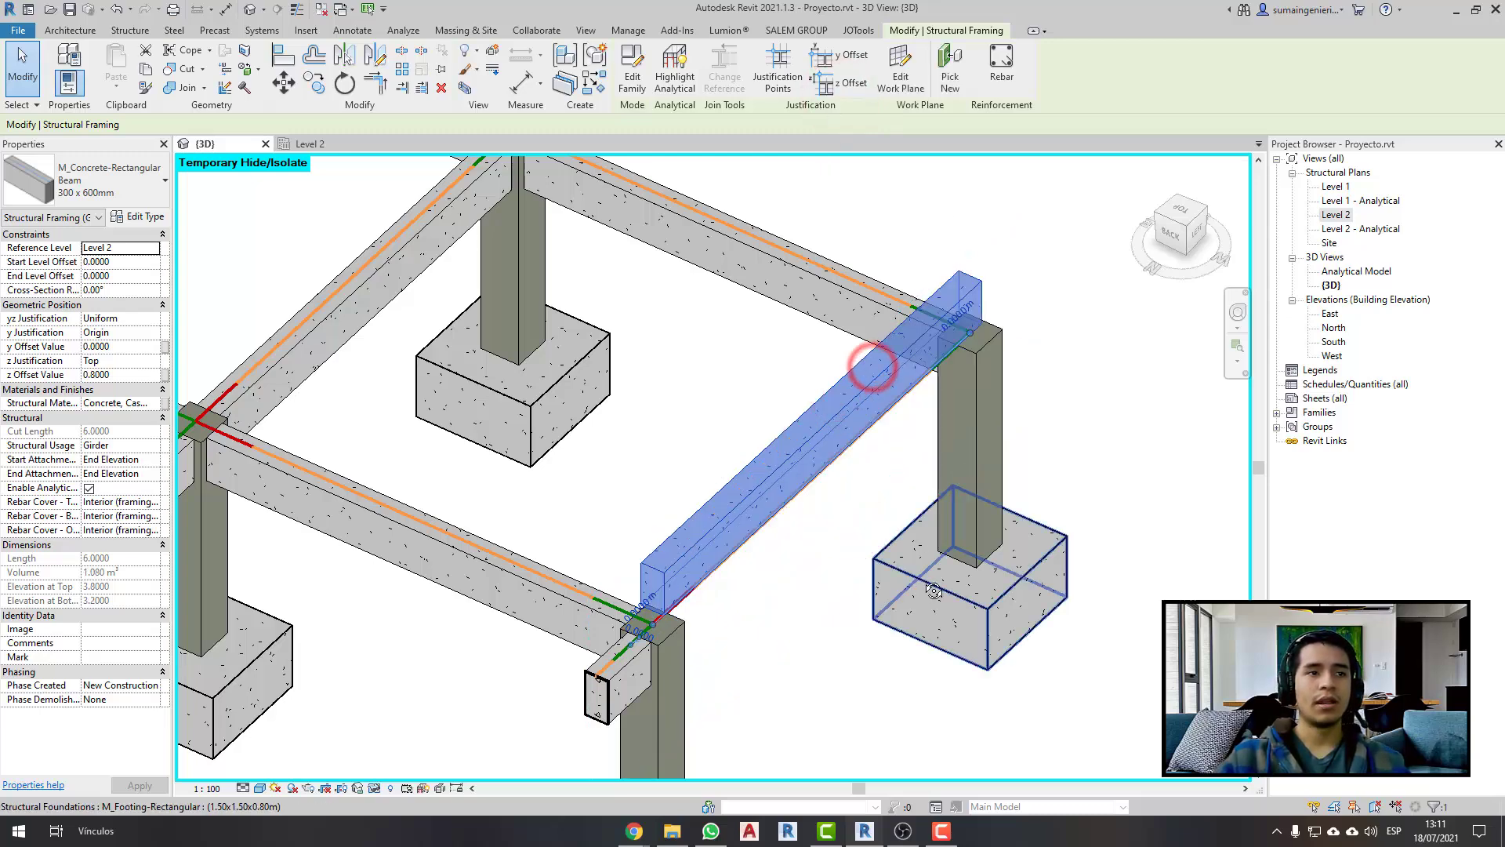
pyautogui.moveTo(874, 370)
pyautogui.keyDown('shift'); pyautogui.mouseDown(button='middle')
pyautogui.moveTo(913, 394)
pyautogui.moveTo(848, 529)
pyautogui.mouseUp(button='middle'); pyautogui.keyUp('shift')
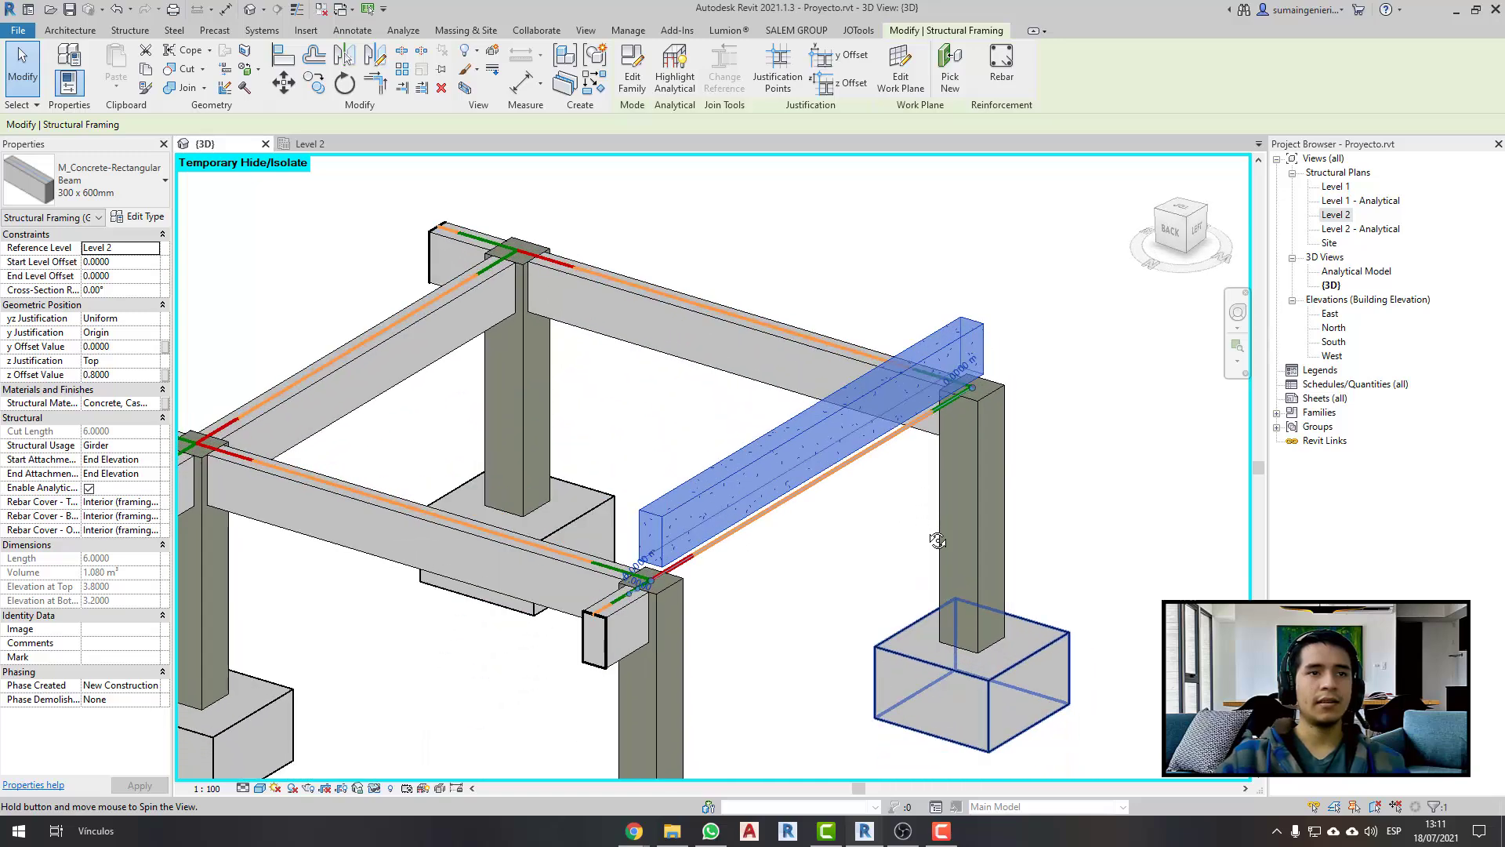
pyautogui.press('Escape')
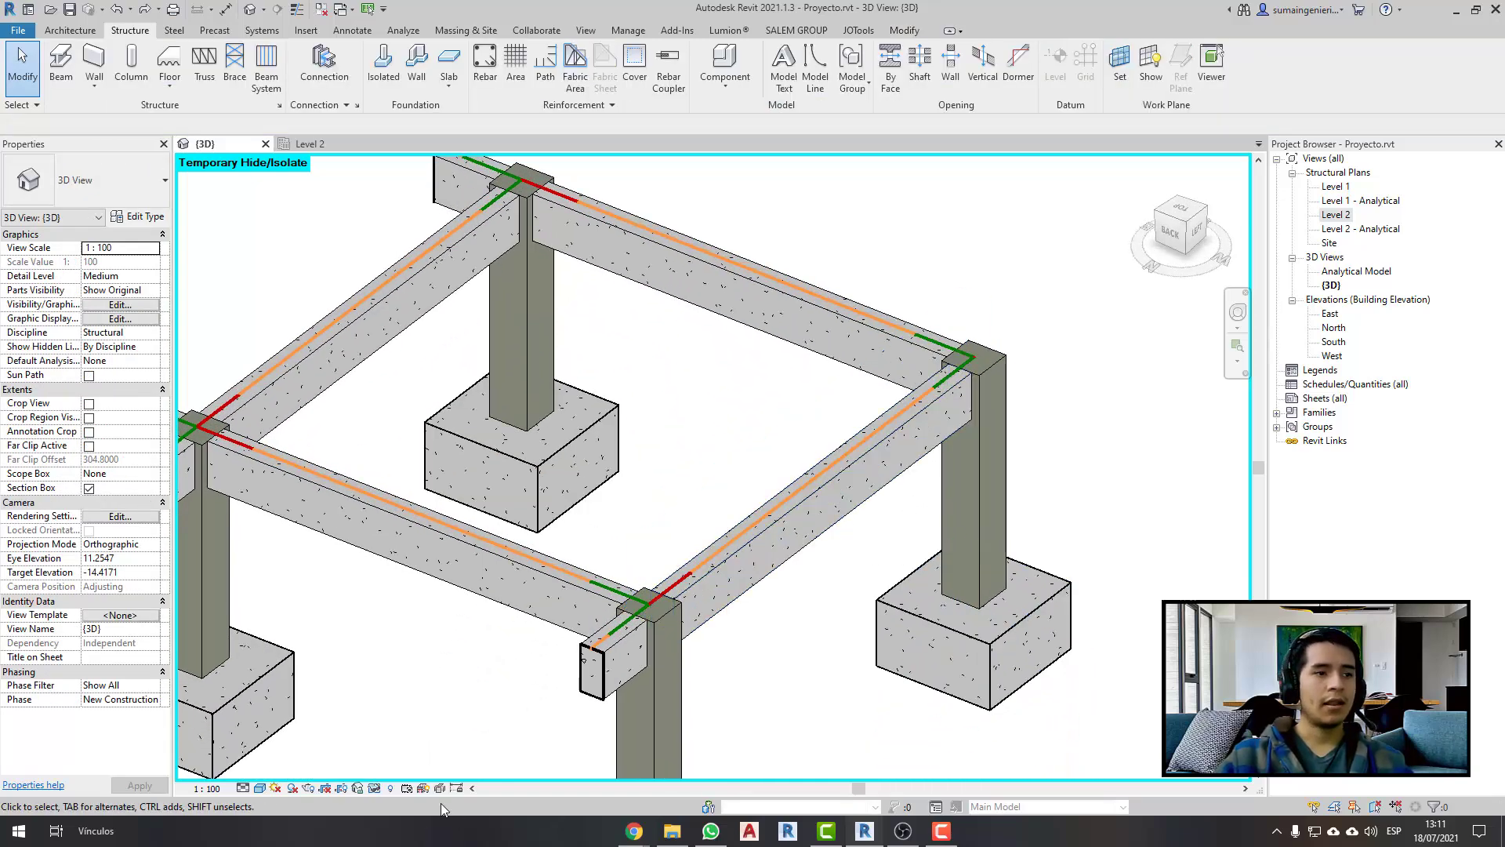
pyautogui.click(421, 788)
pyautogui.click(705, 584)
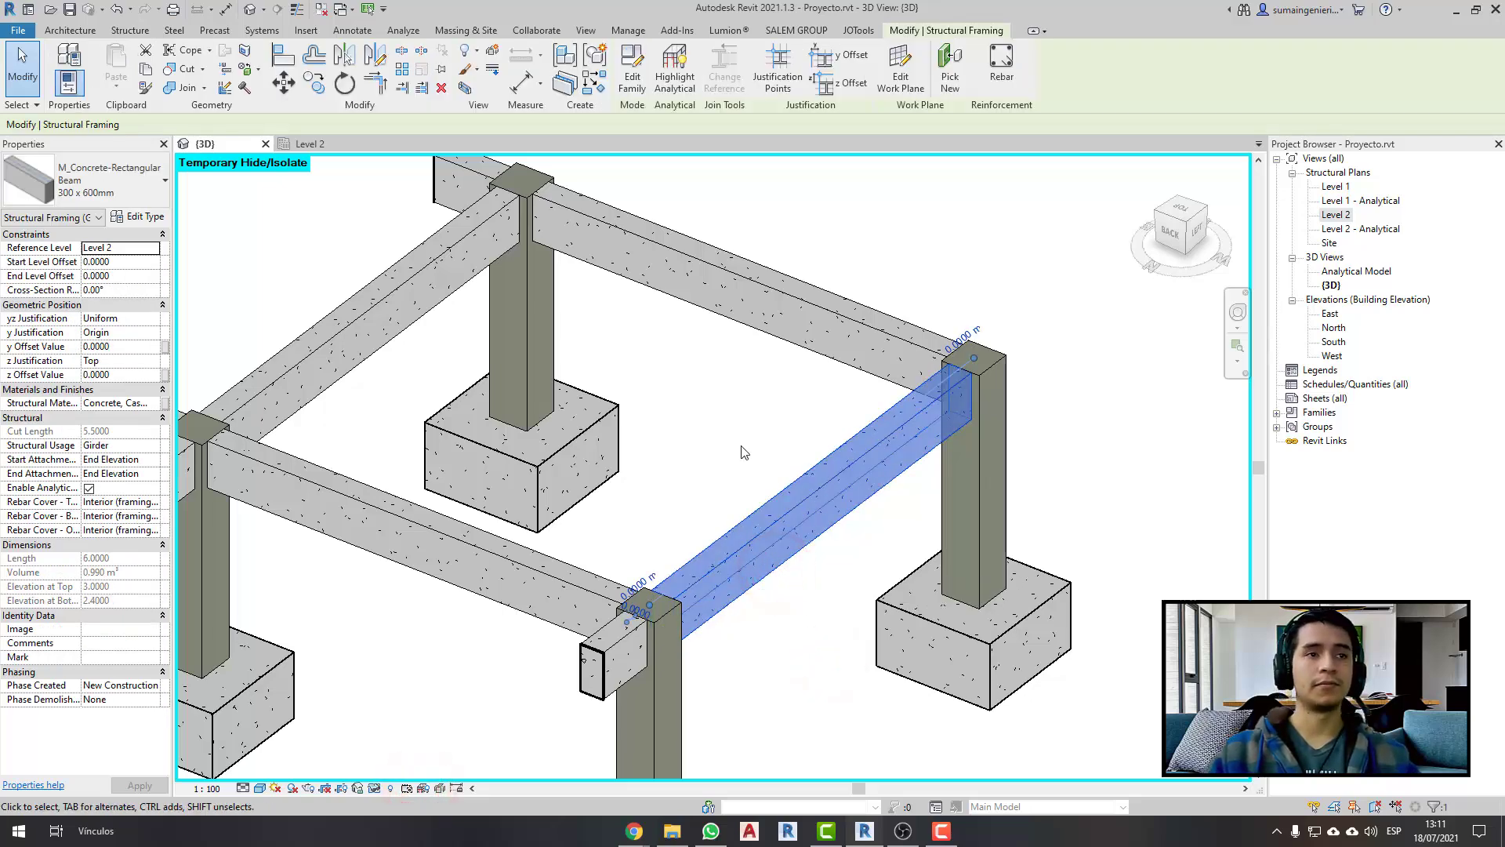
# - Isolate the right beam on its own with HI and select it
pyautogui.press('h')
pyautogui.press('i')
pyautogui.press('Escape')
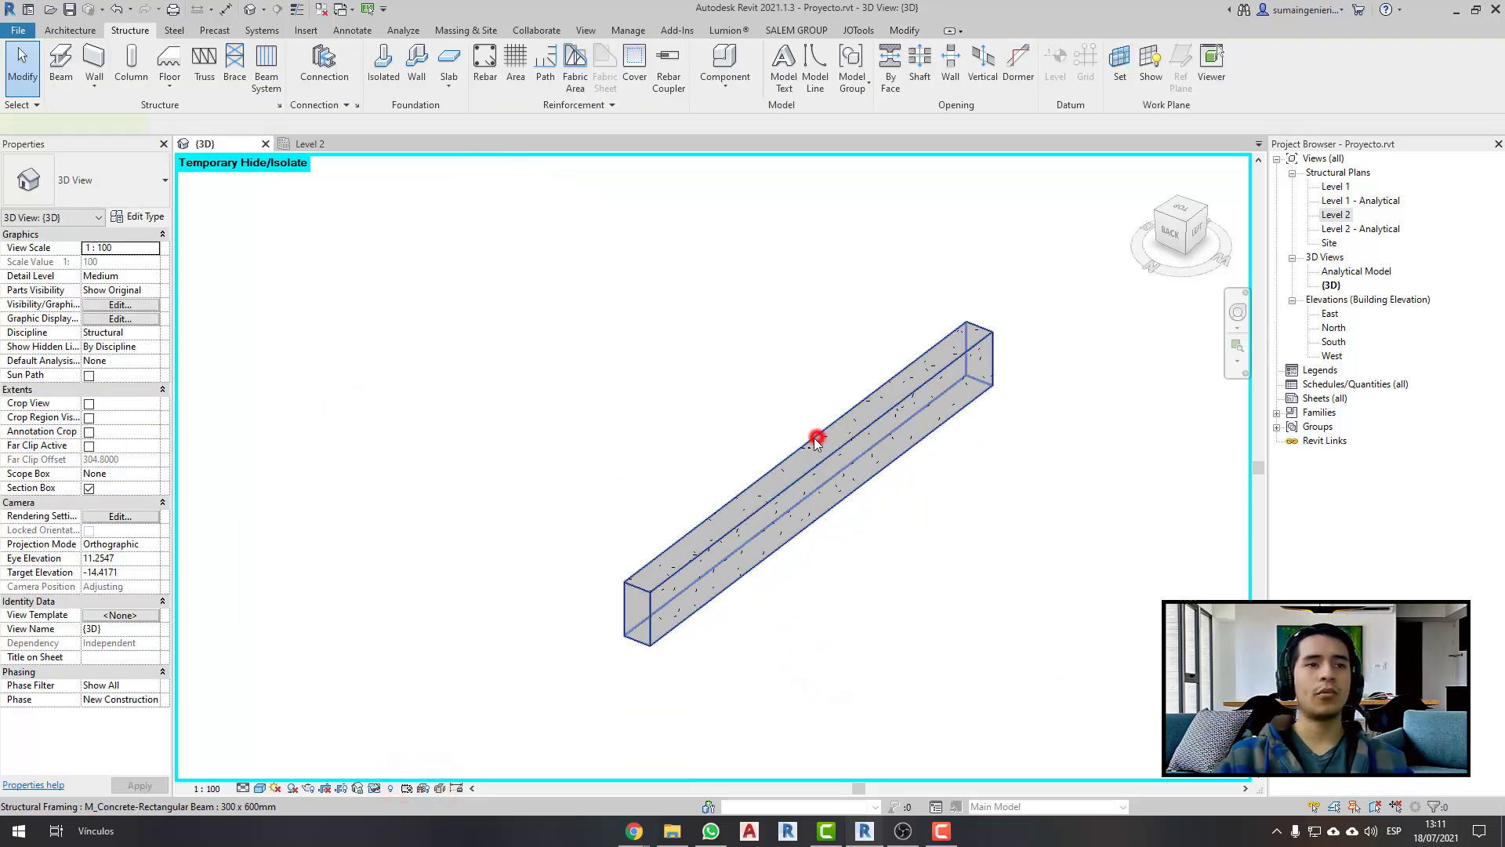
pyautogui.click(815, 441)
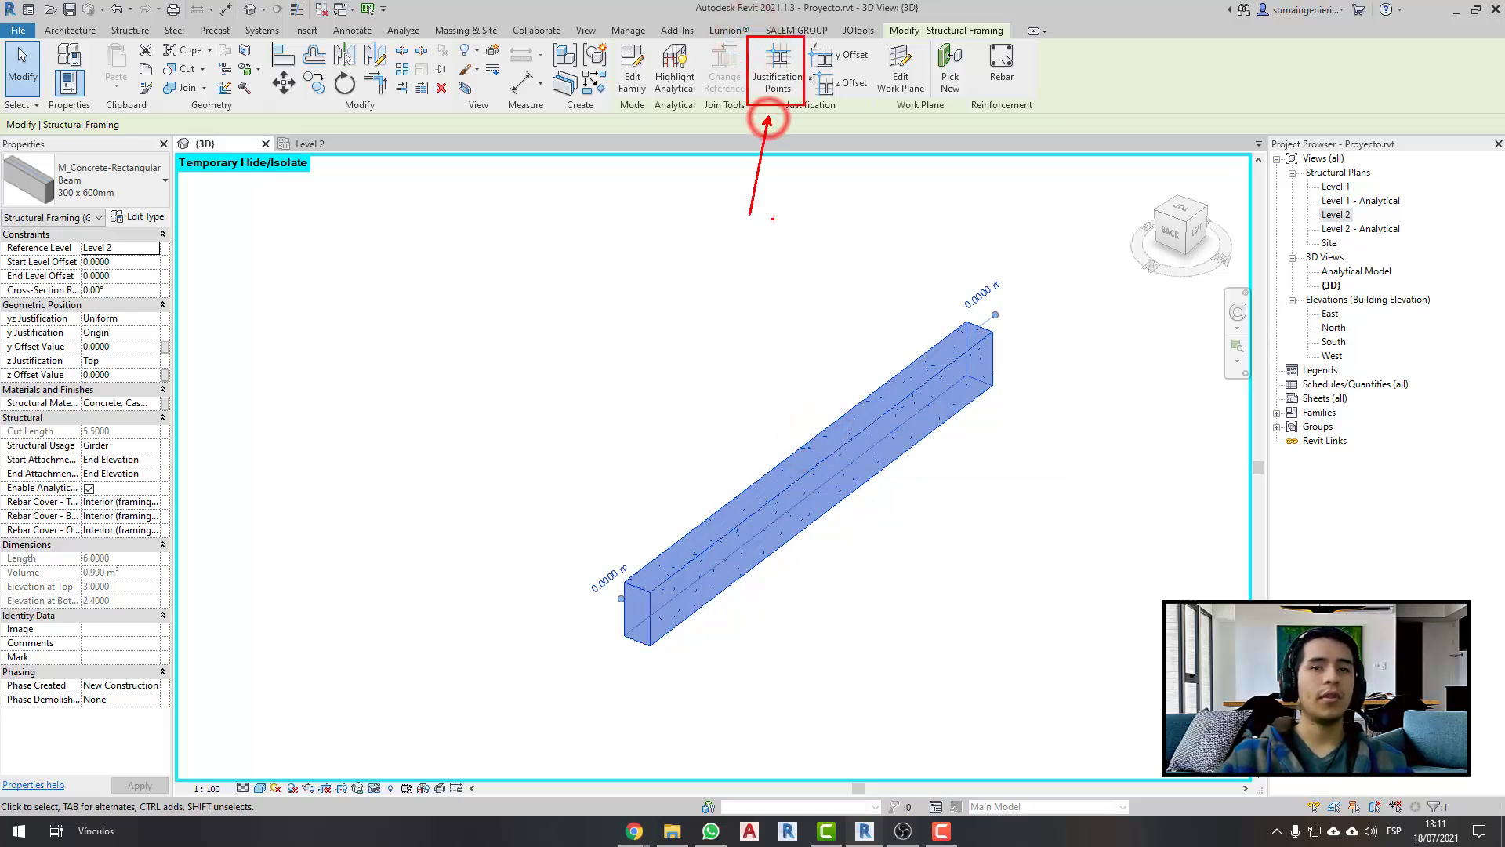
# - Re-pick the beam's justification points on its end face from an end-on view
pyautogui.click(774, 78)
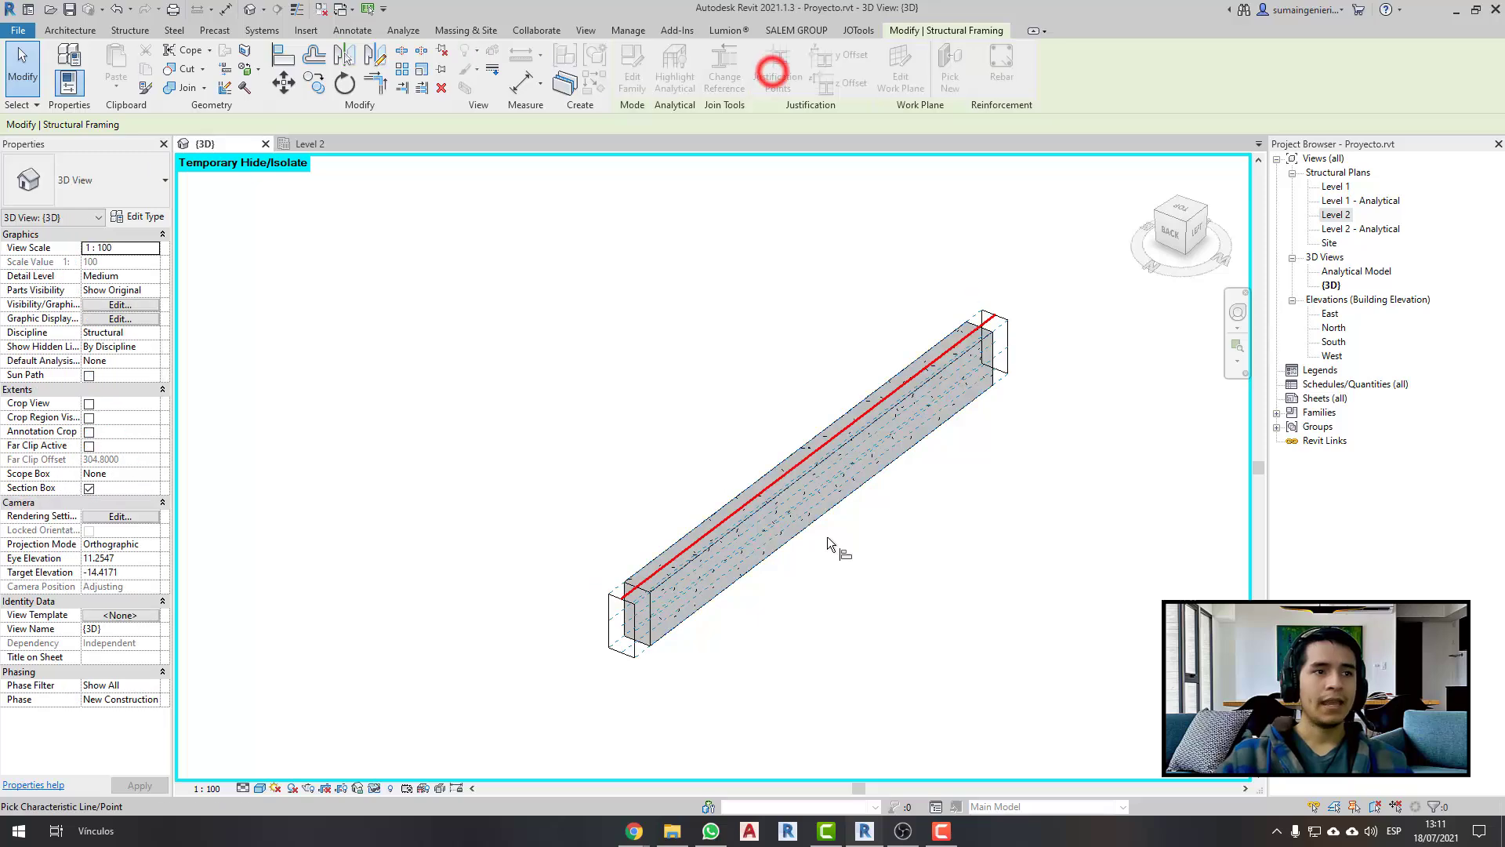
pyautogui.keyDown('shift'); pyautogui.moveTo(831, 615); pyautogui.dragTo(853, 511, button='middle'); pyautogui.keyUp('shift')
pyautogui.scroll(5, 721, 549)
pyautogui.moveTo(721, 549)
pyautogui.keyDown('shift'); pyautogui.mouseDown(button='middle')
pyautogui.moveTo(722, 622)
pyautogui.moveTo(769, 638)
pyautogui.mouseUp(button='middle'); pyautogui.keyUp('shift')
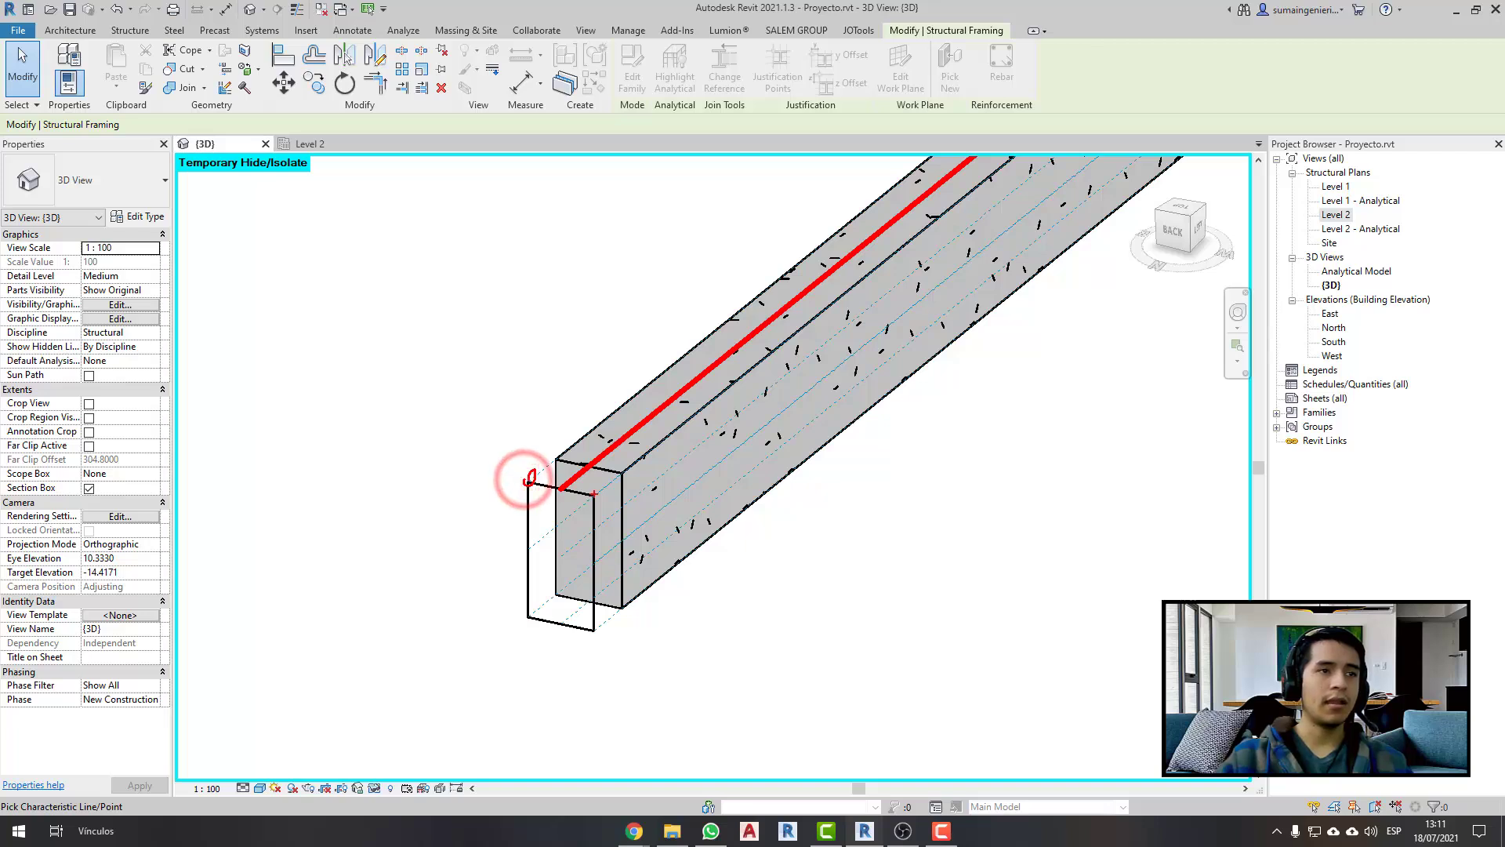
pyautogui.click(586, 498)
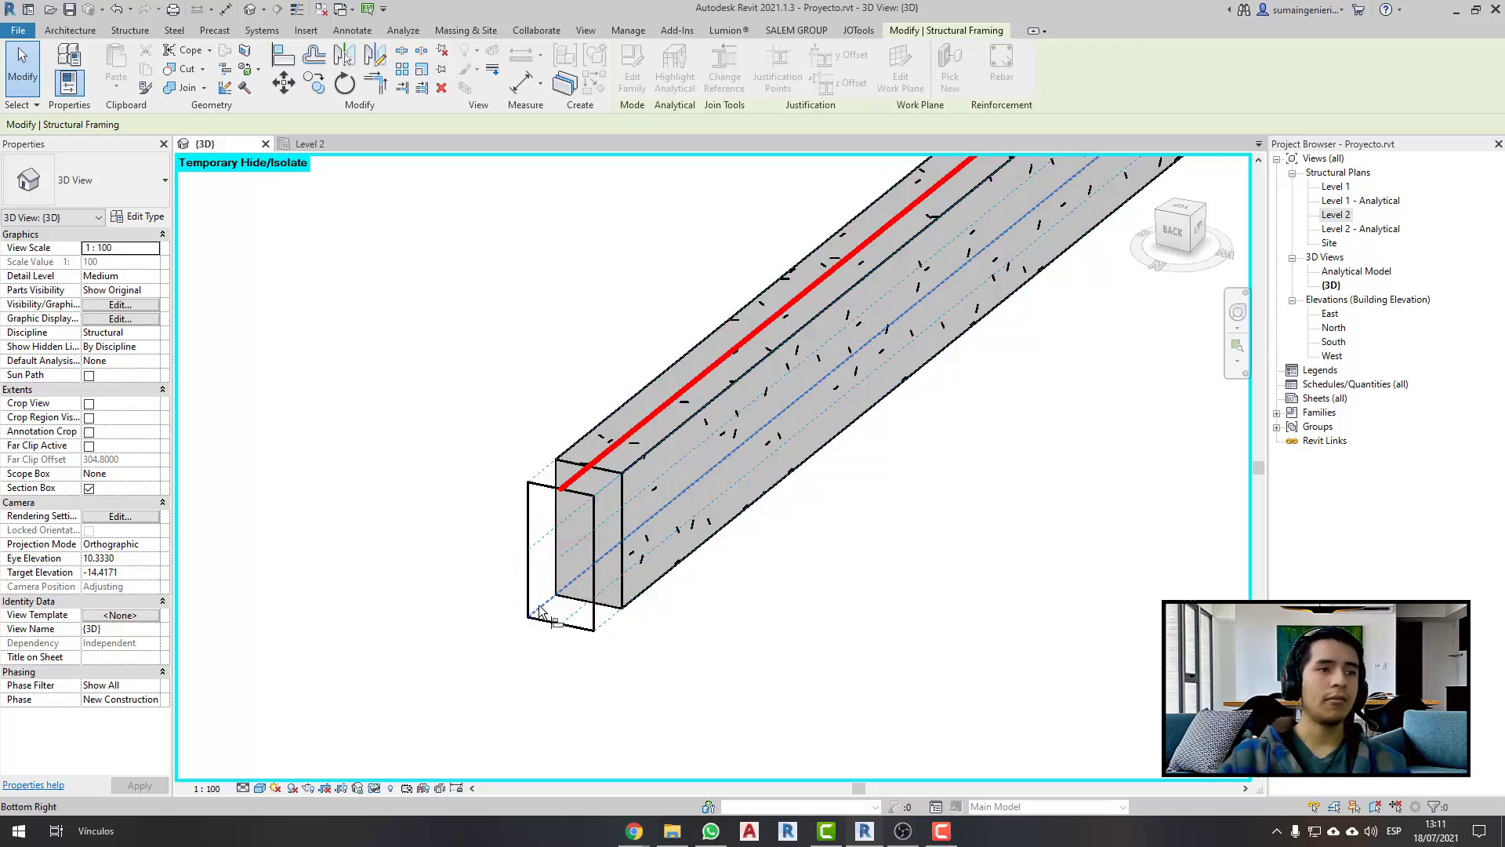
pyautogui.moveTo(538, 604)
pyautogui.keyDown('shift'); pyautogui.mouseDown(button='middle')
pyautogui.moveTo(791, 523)
pyautogui.moveTo(795, 317)
pyautogui.moveTo(789, 463)
pyautogui.moveTo(779, 408)
pyautogui.mouseUp(button='middle'); pyautogui.keyUp('shift')
pyautogui.click(777, 379)
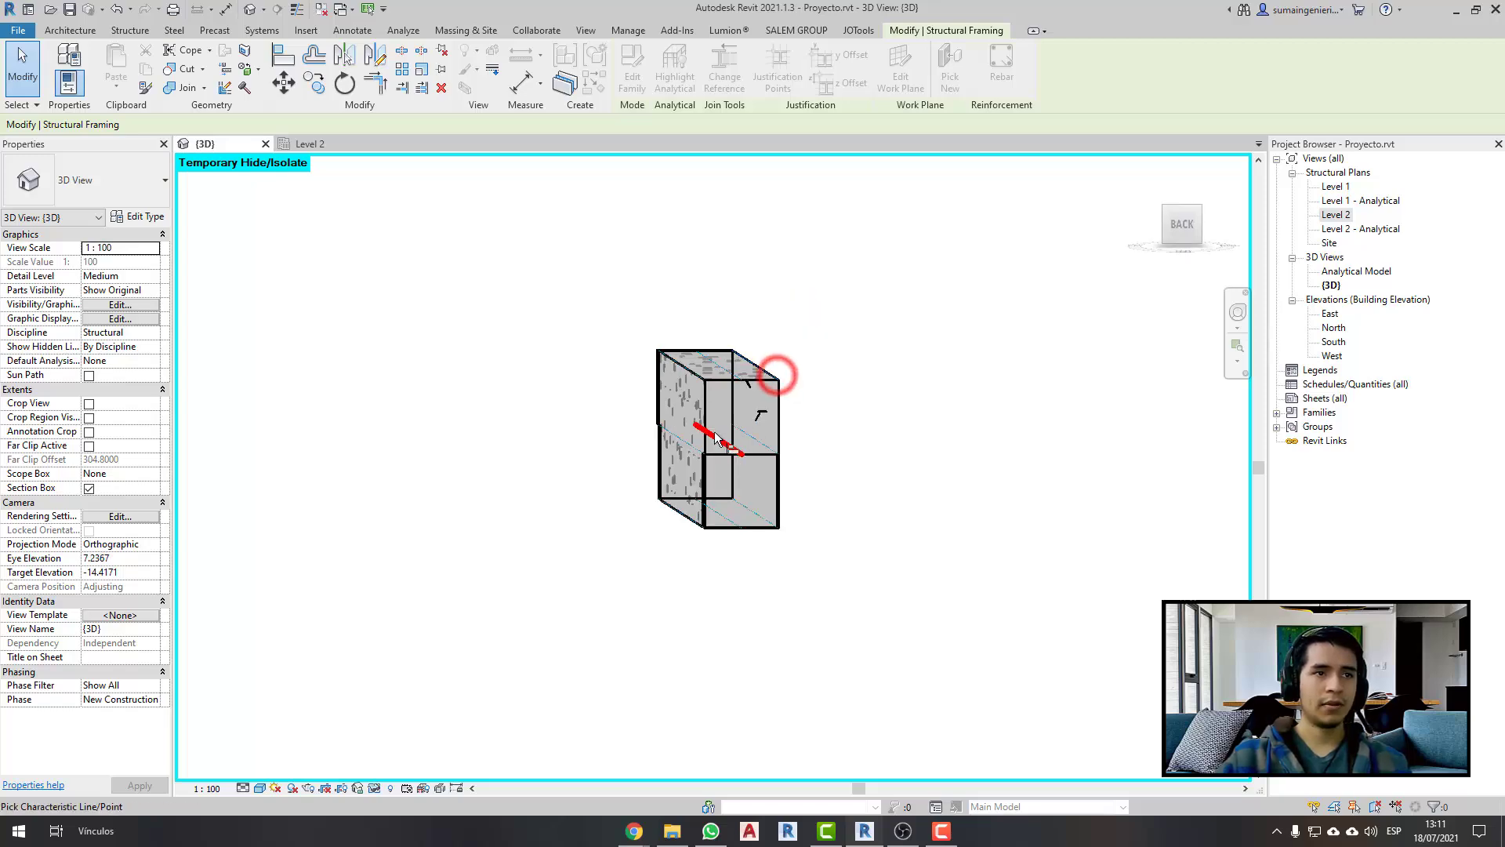
pyautogui.click(725, 374)
pyautogui.click(760, 509)
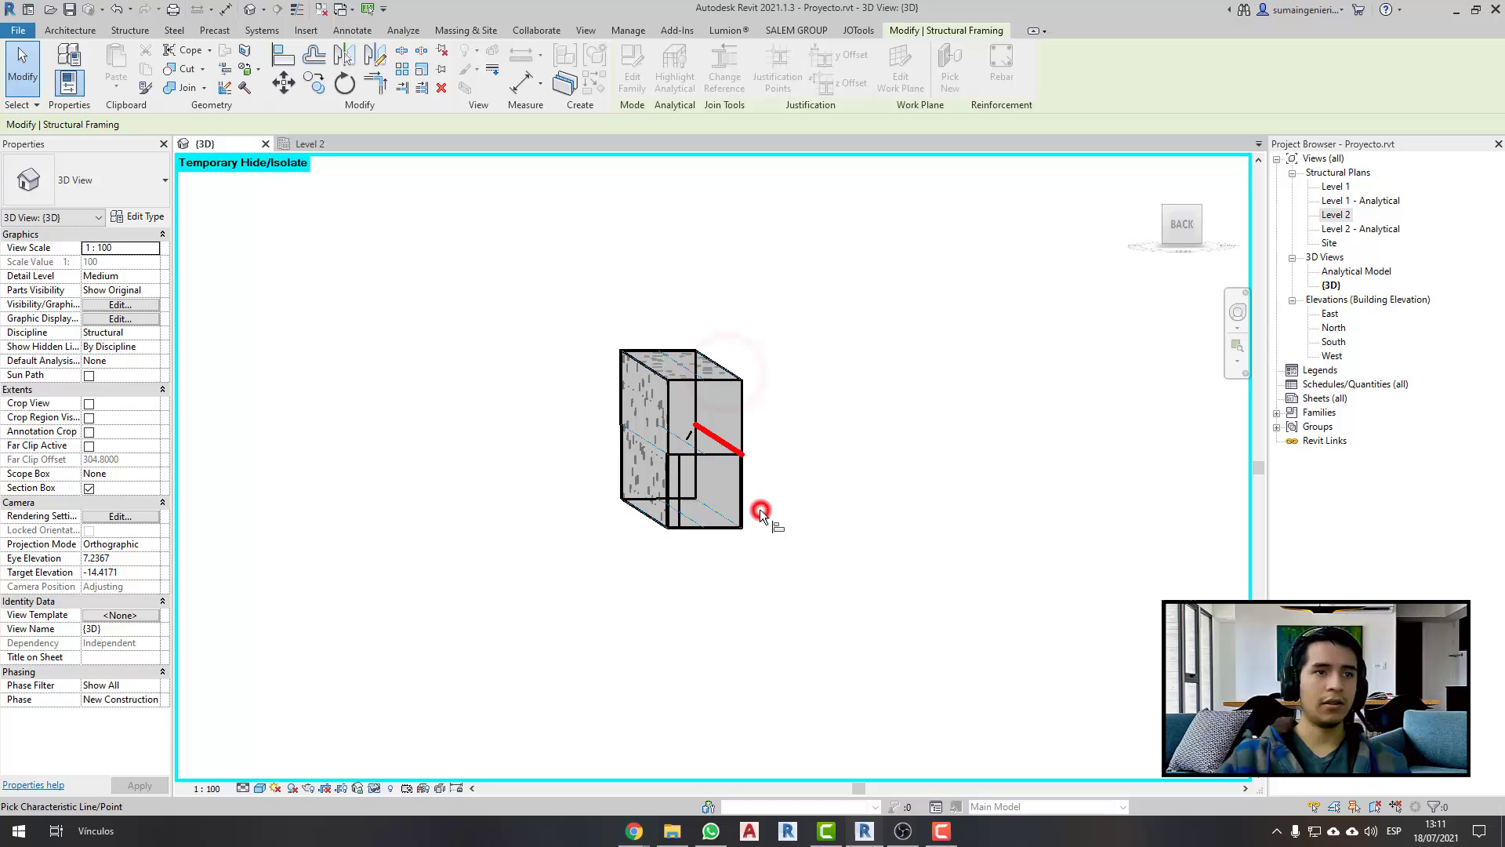
pyautogui.click(647, 438)
# - Reset Temporary Hide/Isolate to bring back the full model and review the shifted top beam
pyautogui.click(374, 788)
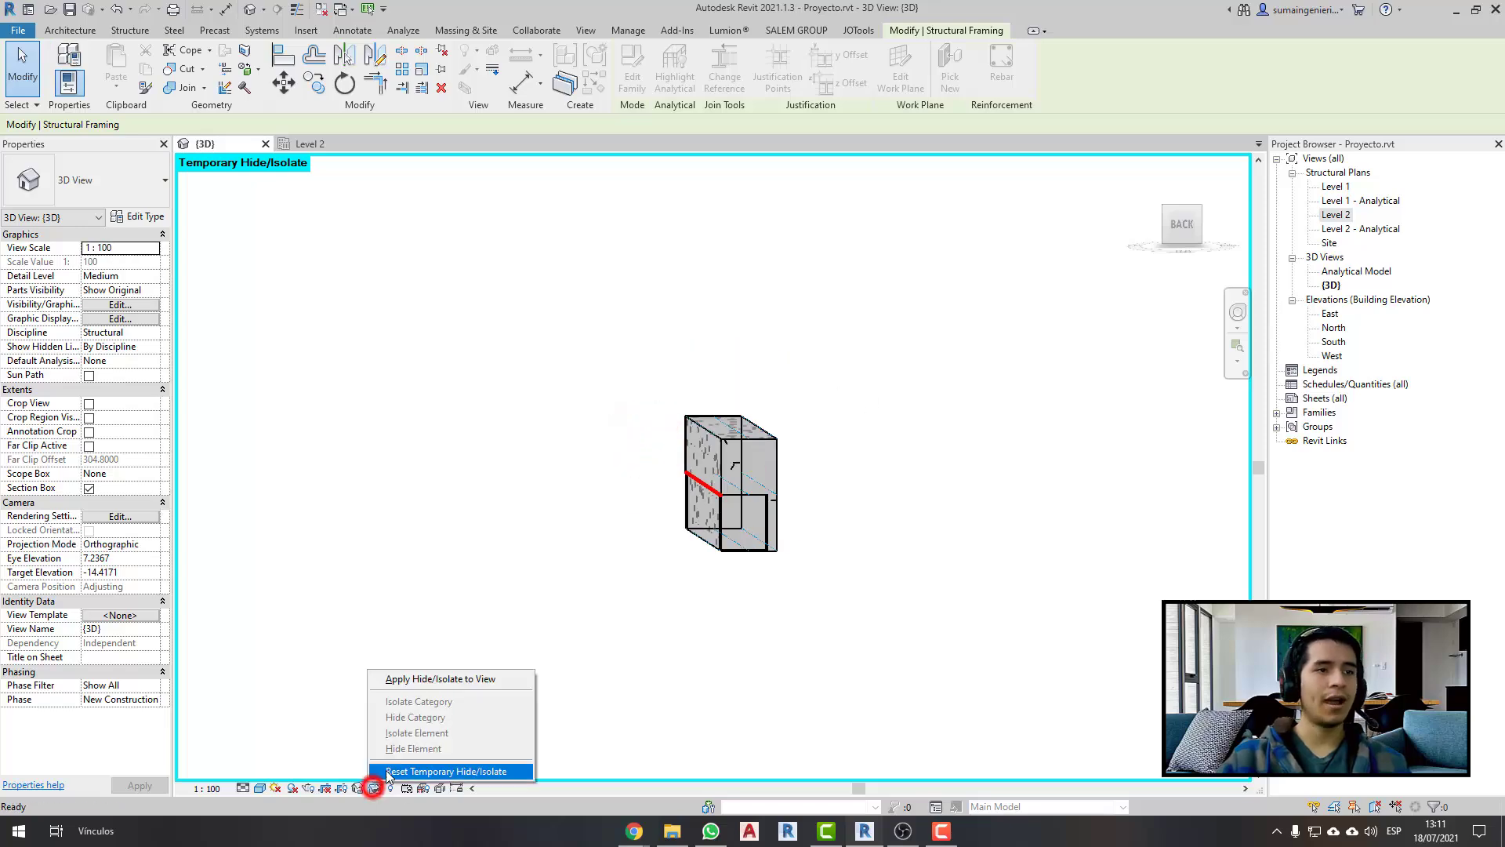
pyautogui.keyDown('shift'); pyautogui.moveTo(835, 621); pyautogui.dragTo(783, 588, button='middle'); pyautogui.keyUp('shift')
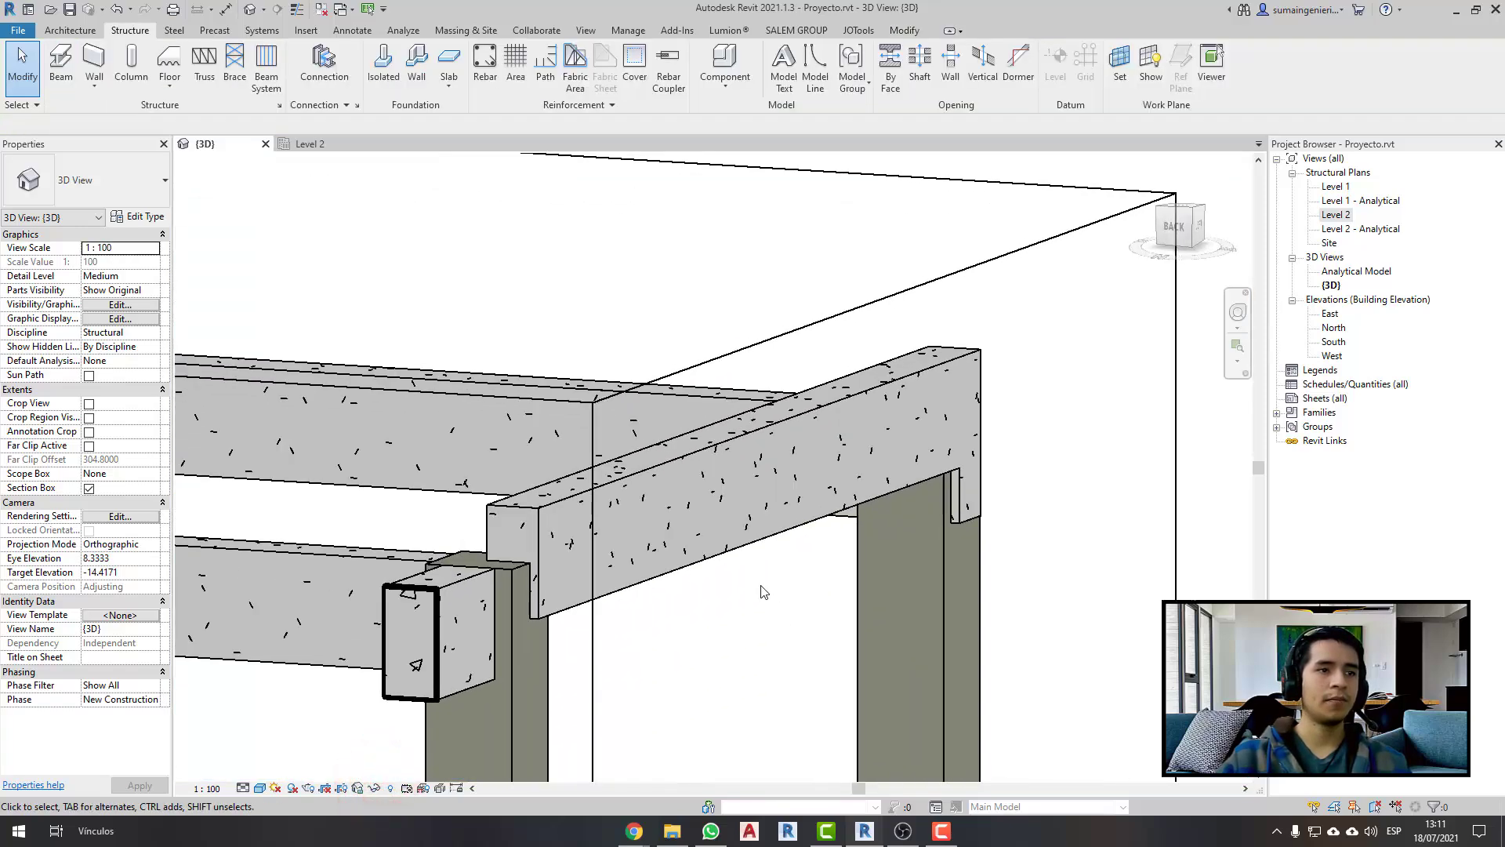
pyautogui.click(726, 555)
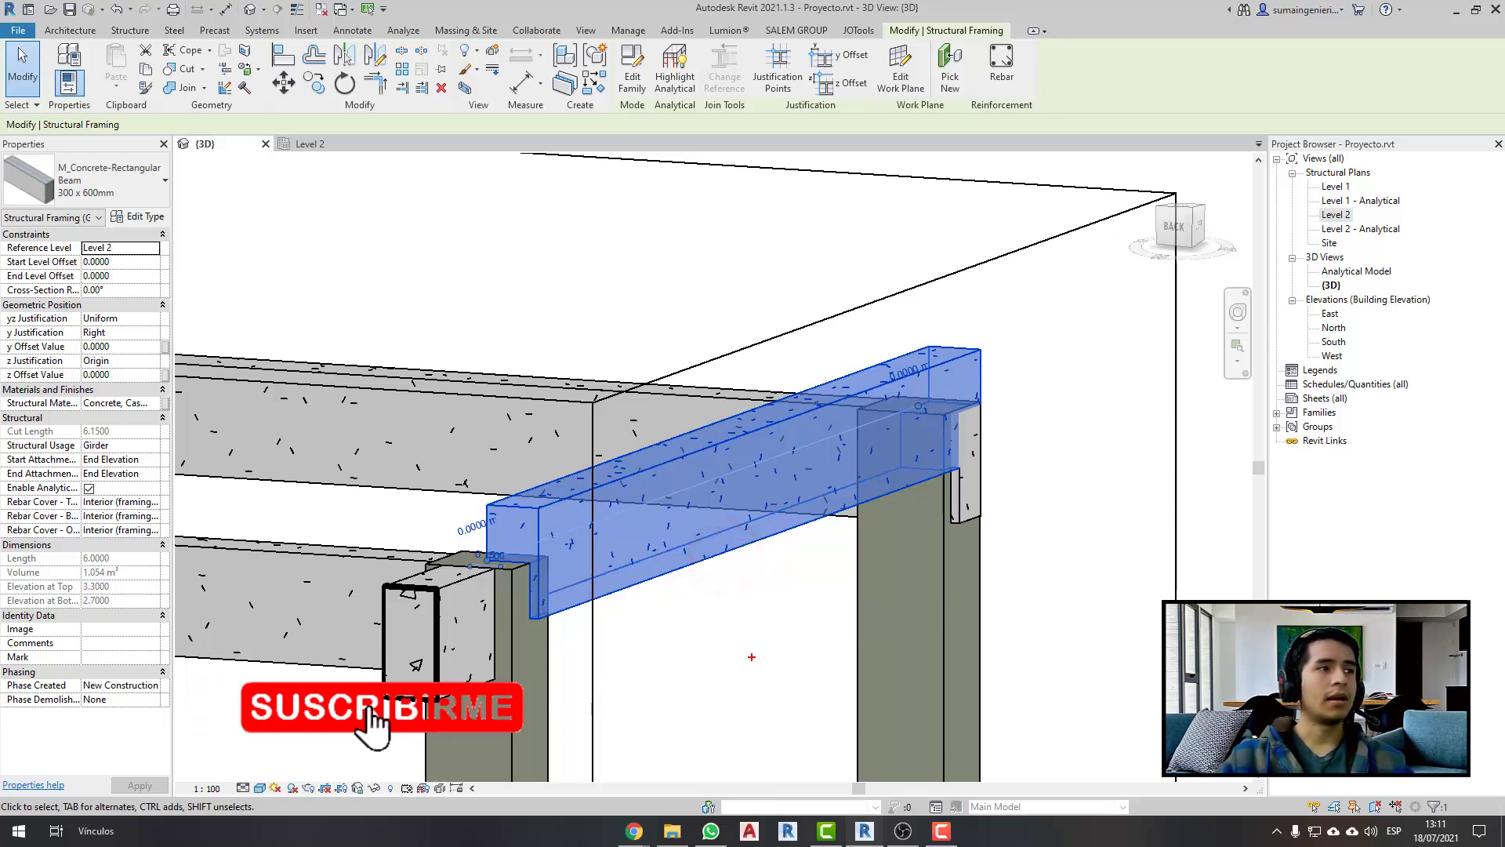
pyautogui.moveTo(34, 384); pyautogui.dragTo(732, 107)
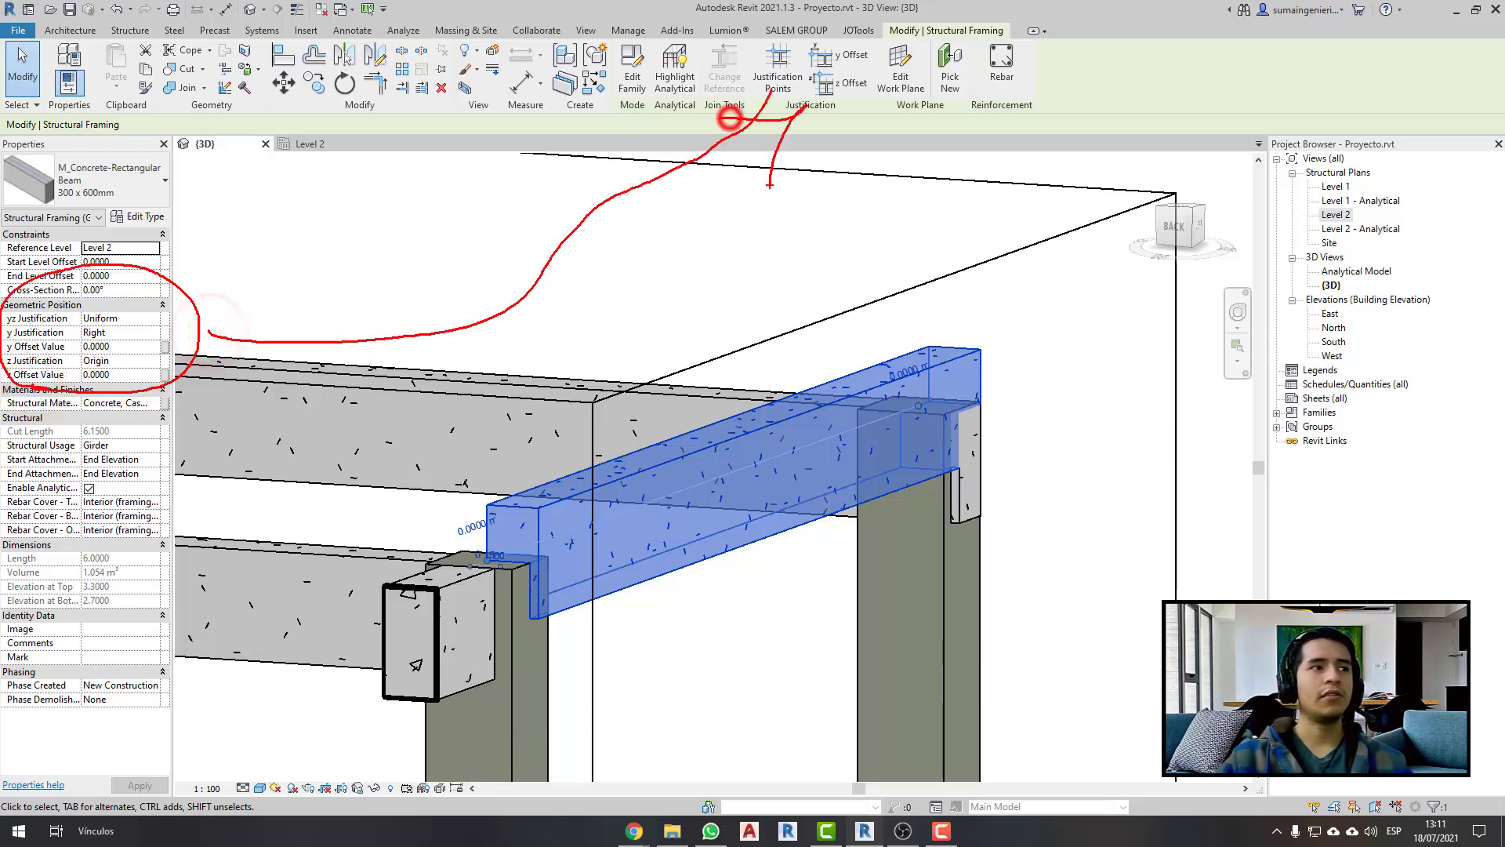
pyautogui.press('Escape')
pyautogui.moveTo(809, 247); pyautogui.dragTo(867, 185, button='middle')
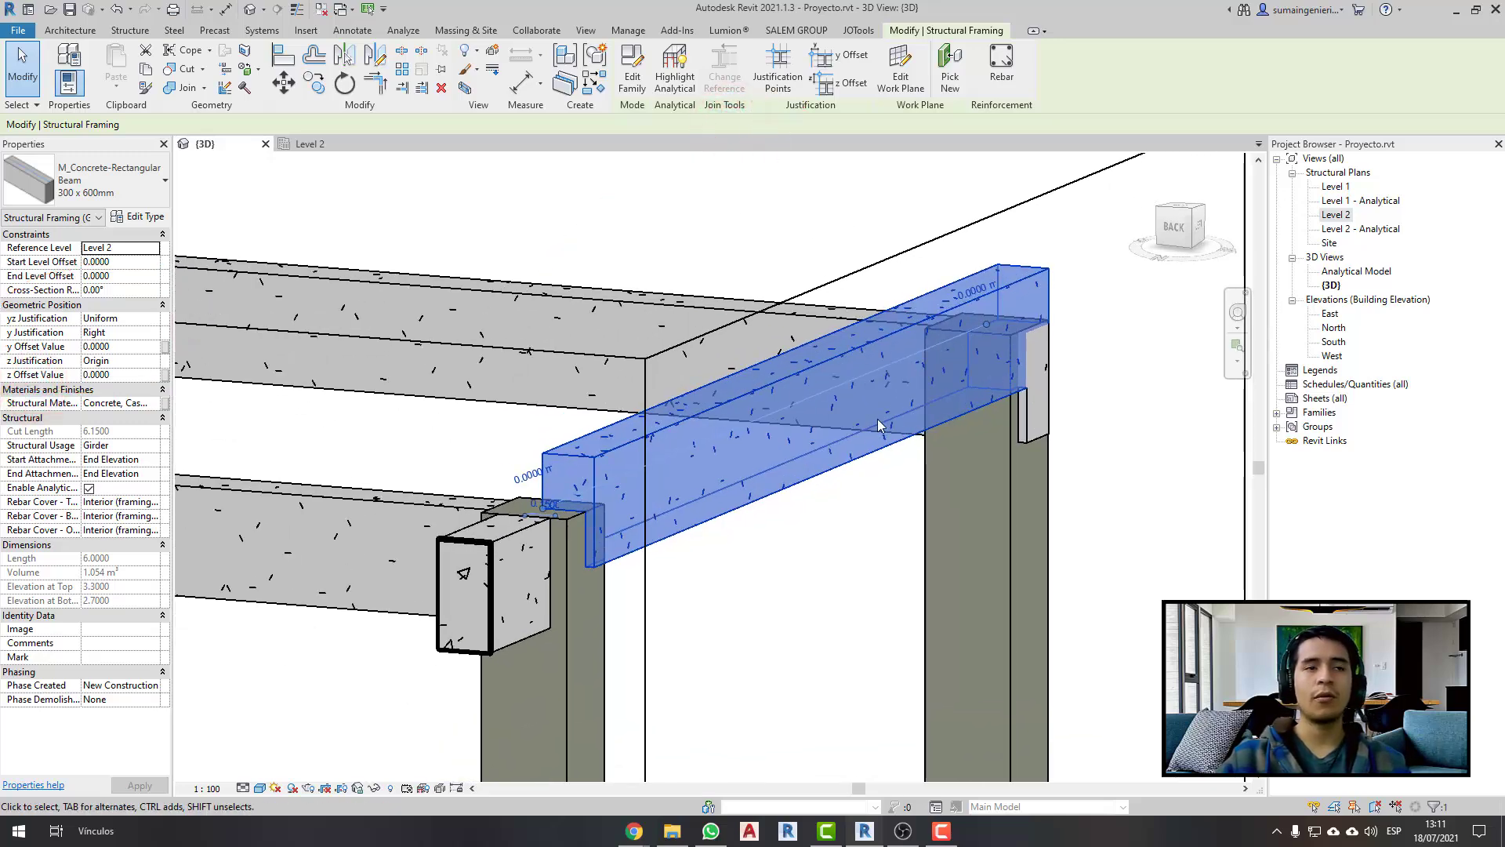
# - Start re-picking the beam's justification point, then cancel and orbit the model
pyautogui.click(778, 76)
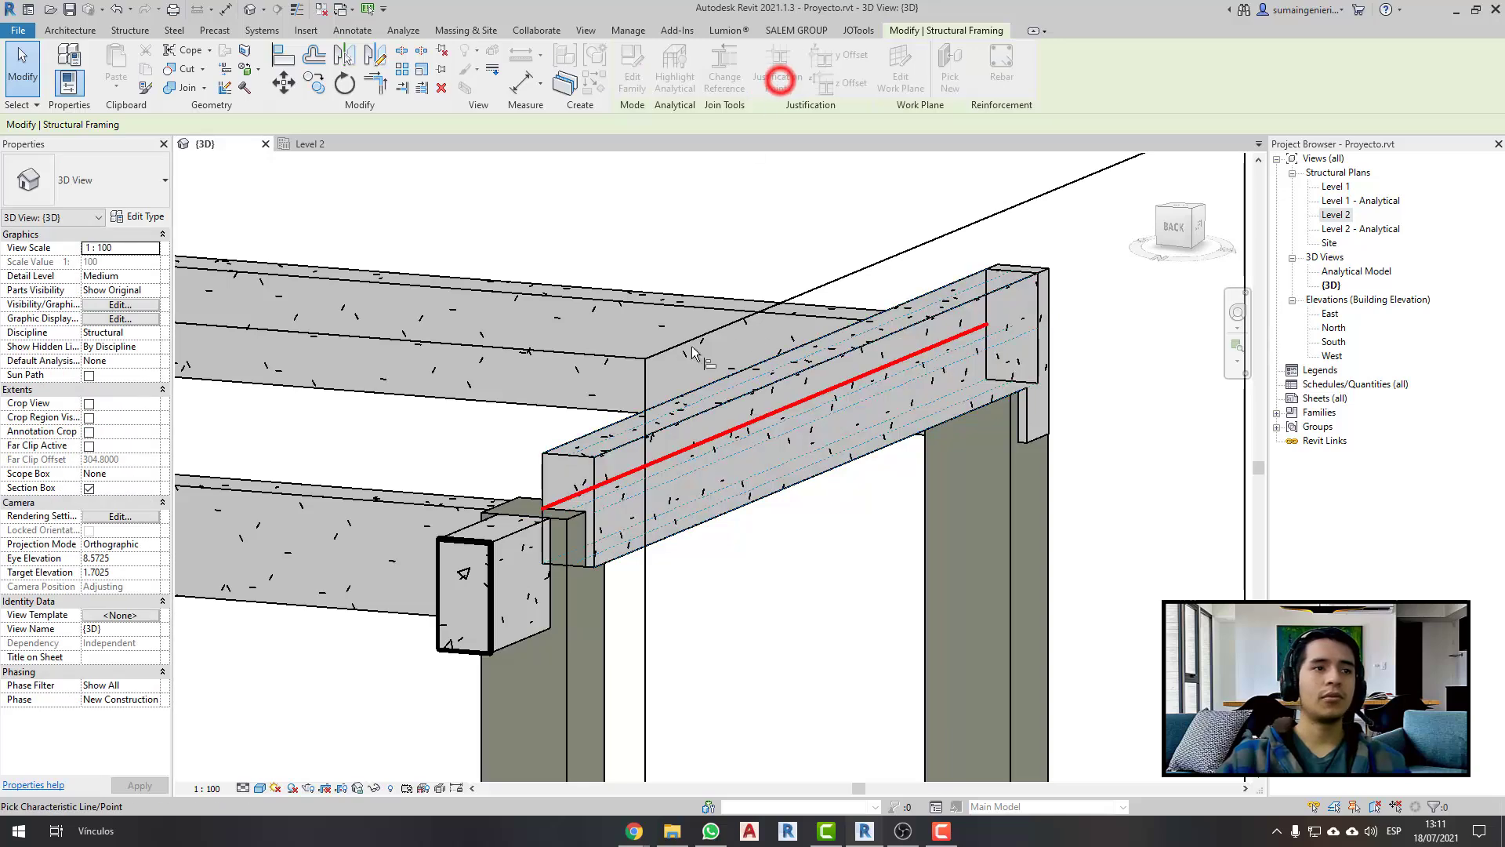
pyautogui.click(623, 433)
pyautogui.press('Escape')
pyautogui.moveTo(622, 430)
pyautogui.keyDown('shift'); pyautogui.mouseDown(button='middle')
pyautogui.moveTo(916, 532)
pyautogui.moveTo(831, 642)
pyautogui.mouseUp(button='middle'); pyautogui.keyUp('shift')
# - Zoom to fit the whole model, turn off the section box, and orbit to a new angle
pyautogui.press('z')
pyautogui.press('f')
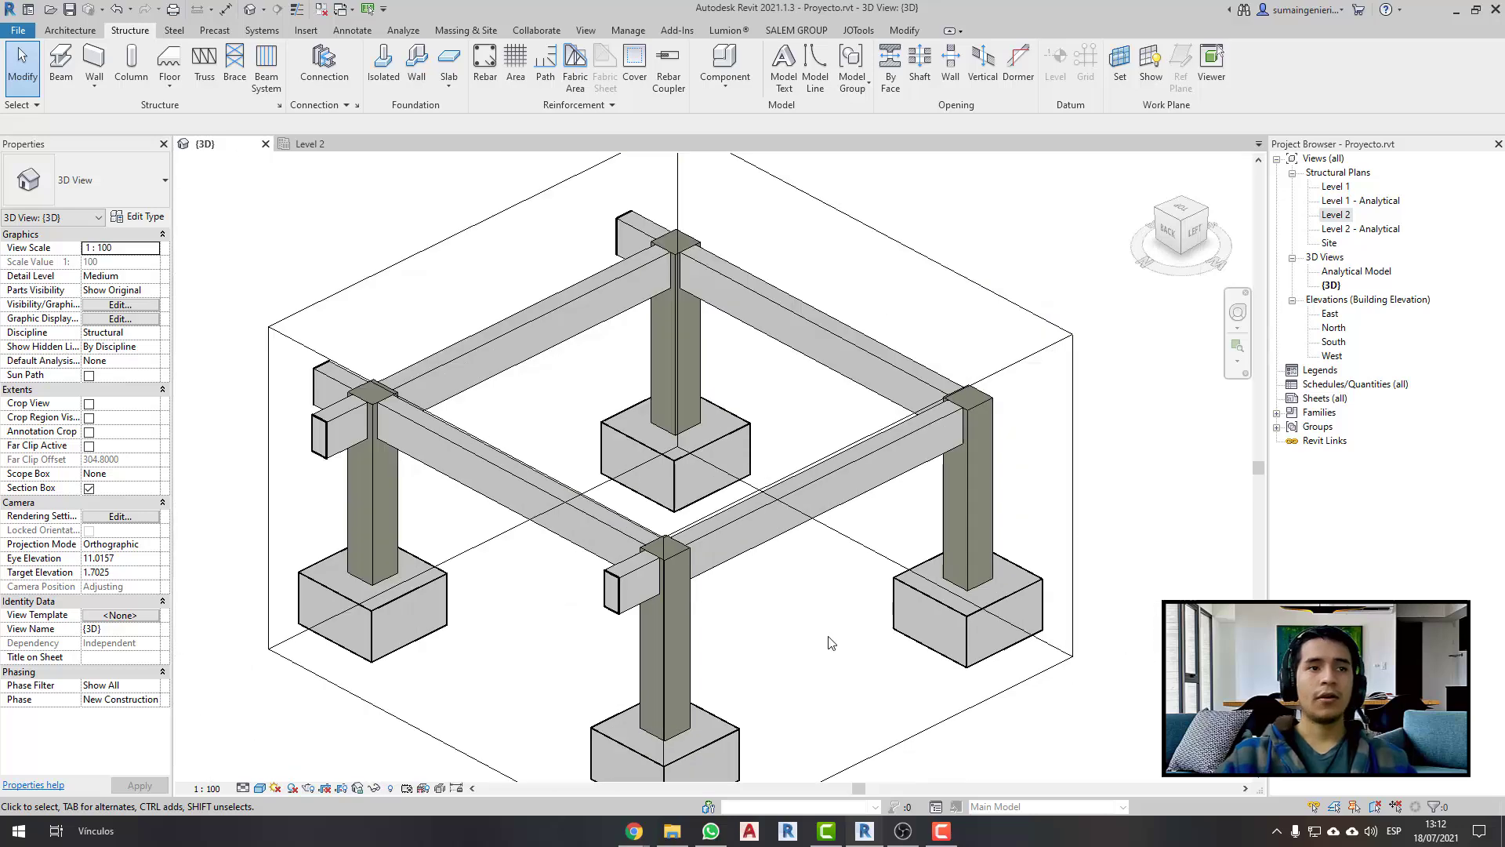
pyautogui.click(89, 489)
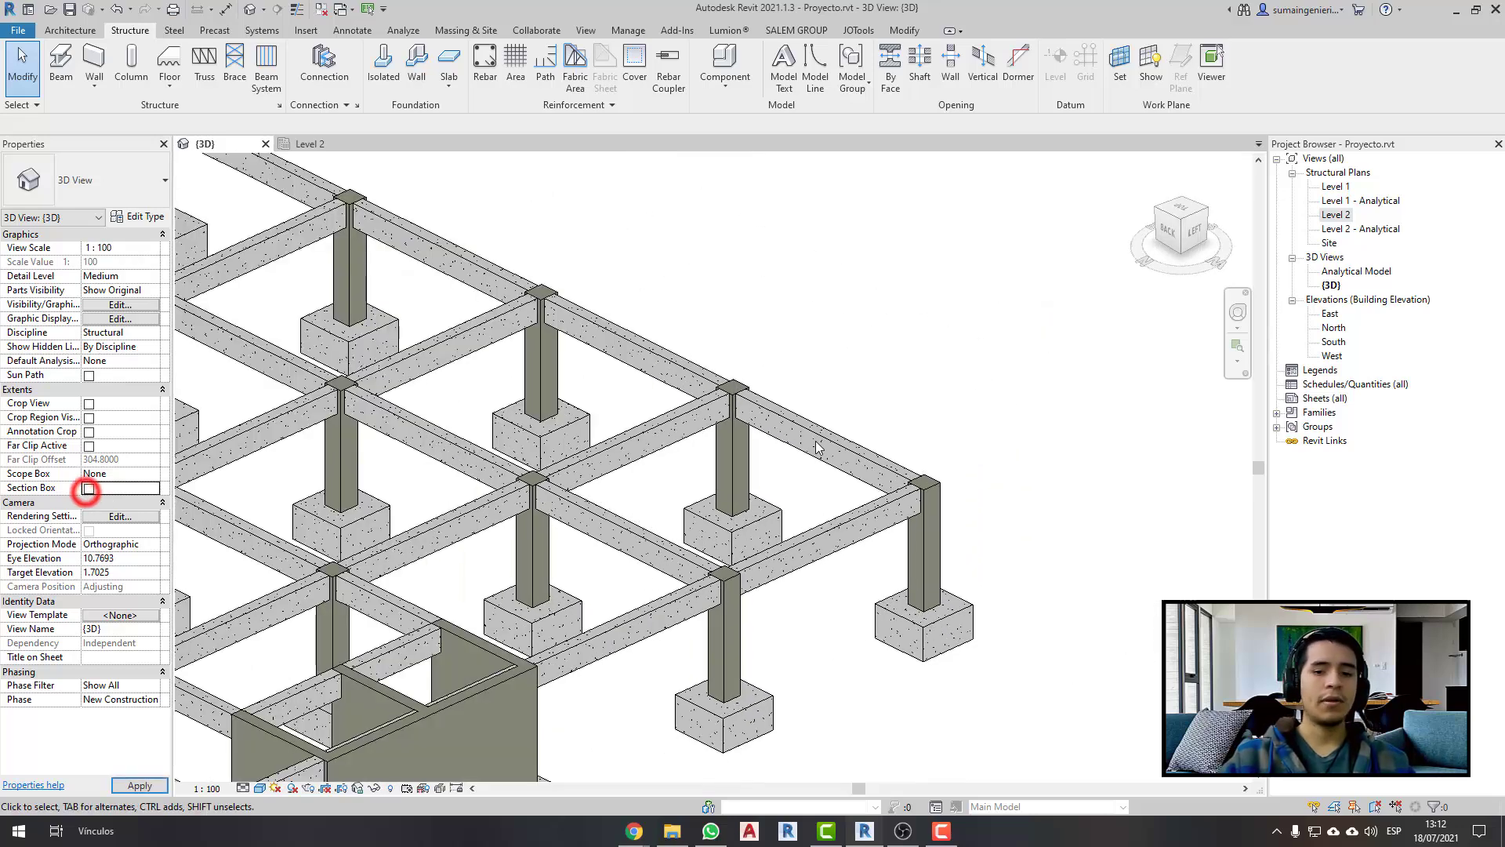
pyautogui.moveTo(470, 549)
pyautogui.keyDown('shift'); pyautogui.mouseDown(button='middle')
pyautogui.moveTo(538, 571)
pyautogui.moveTo(638, 527)
pyautogui.moveTo(823, 615)
pyautogui.moveTo(711, 501)
pyautogui.mouseUp(button='middle'); pyautogui.keyUp('shift')
pyautogui.scroll(5, 711, 502)
# - Select and inspect a Level 2 beam and the footing under its column
pyautogui.click(704, 490)
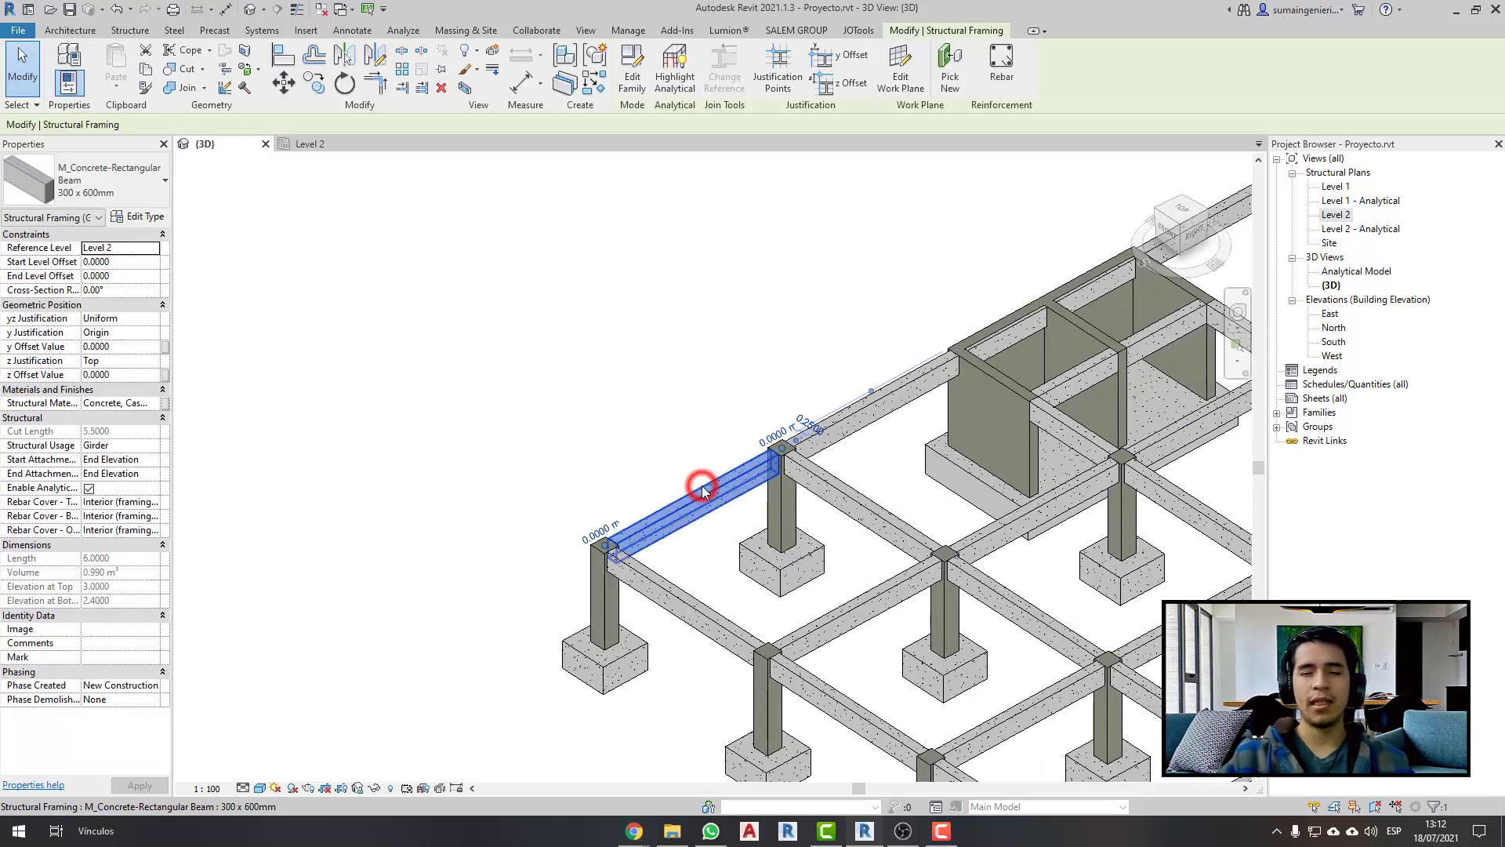
pyautogui.scroll(2, 702, 486)
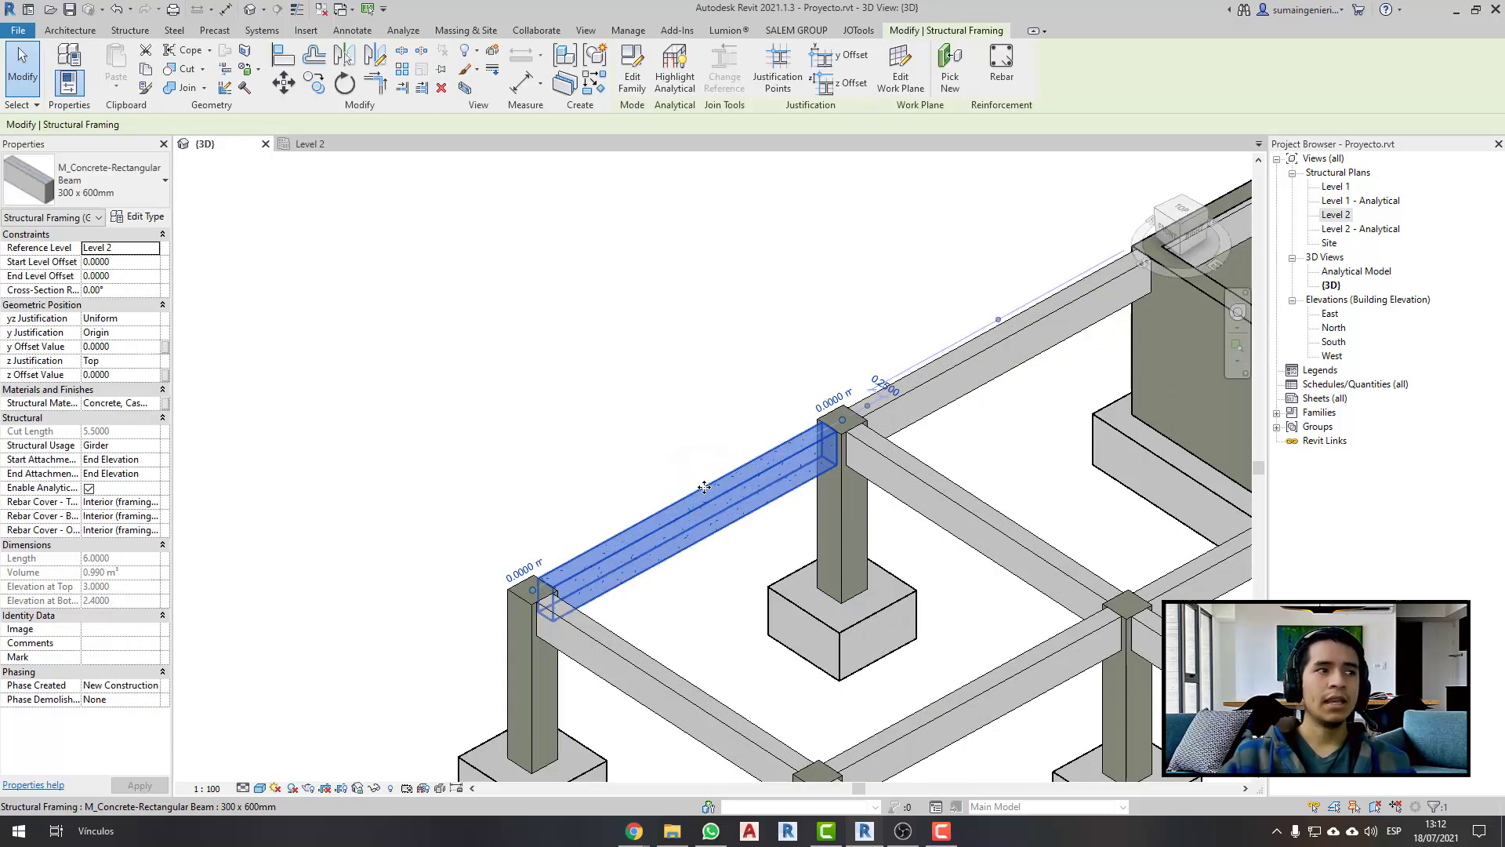
pyautogui.scroll(2, 710, 463)
pyautogui.press('Escape')
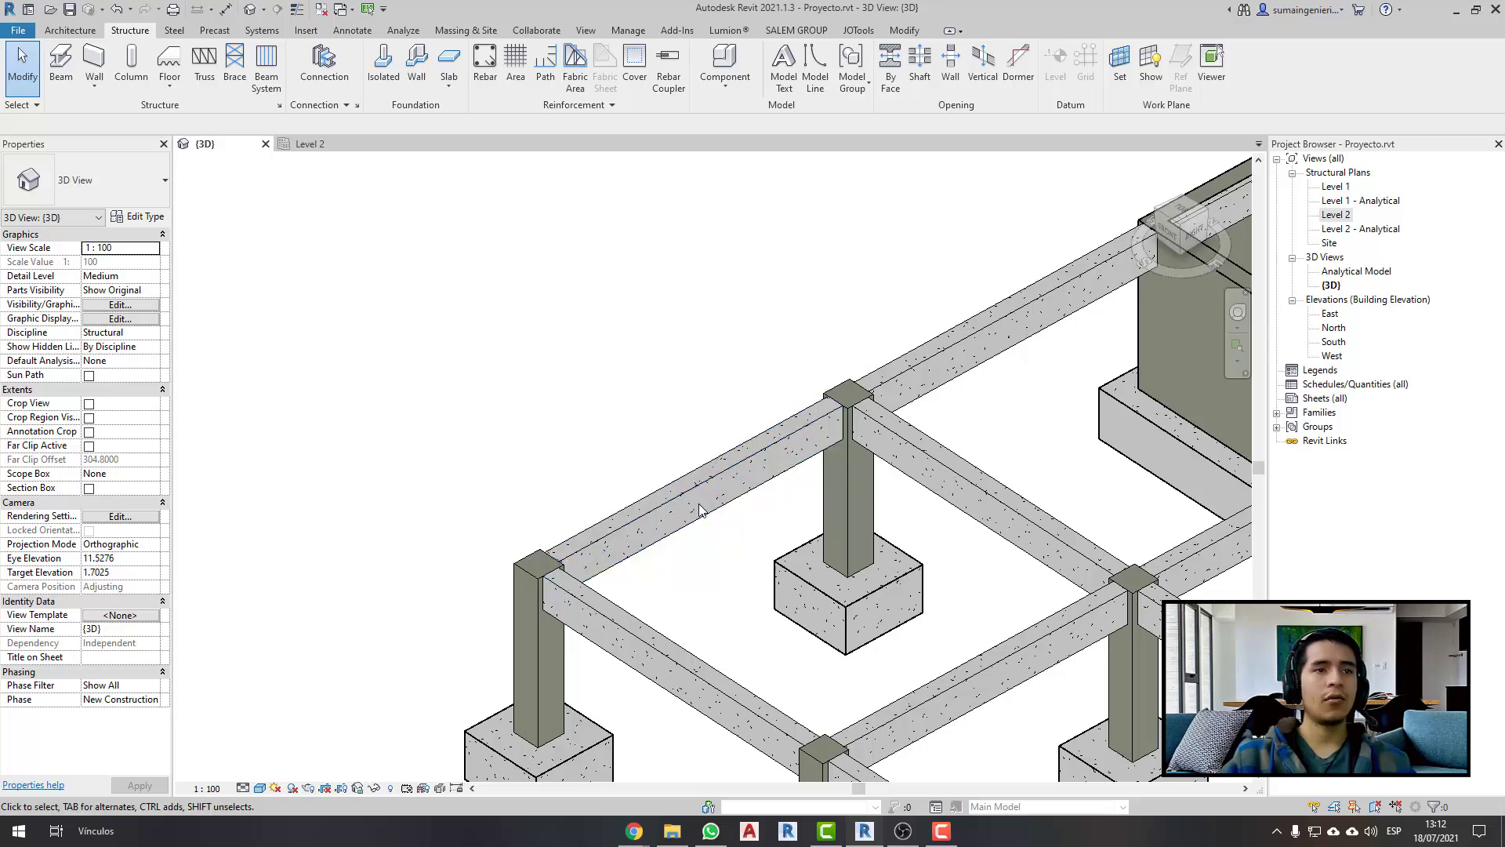
pyautogui.click(703, 479)
pyautogui.moveTo(685, 424); pyautogui.dragTo(658, 389, button='middle')
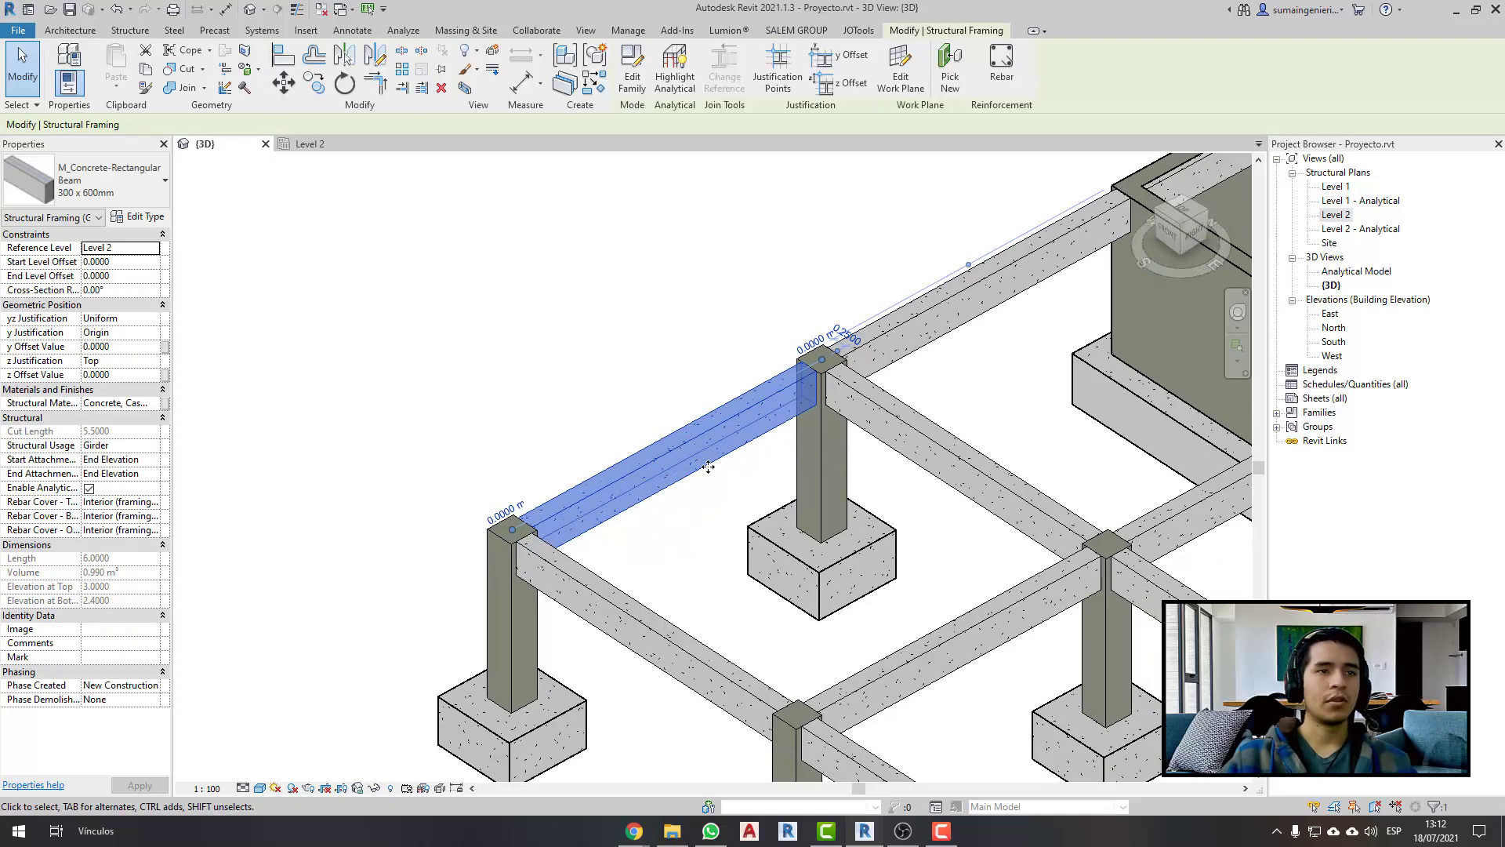
pyautogui.click(718, 490)
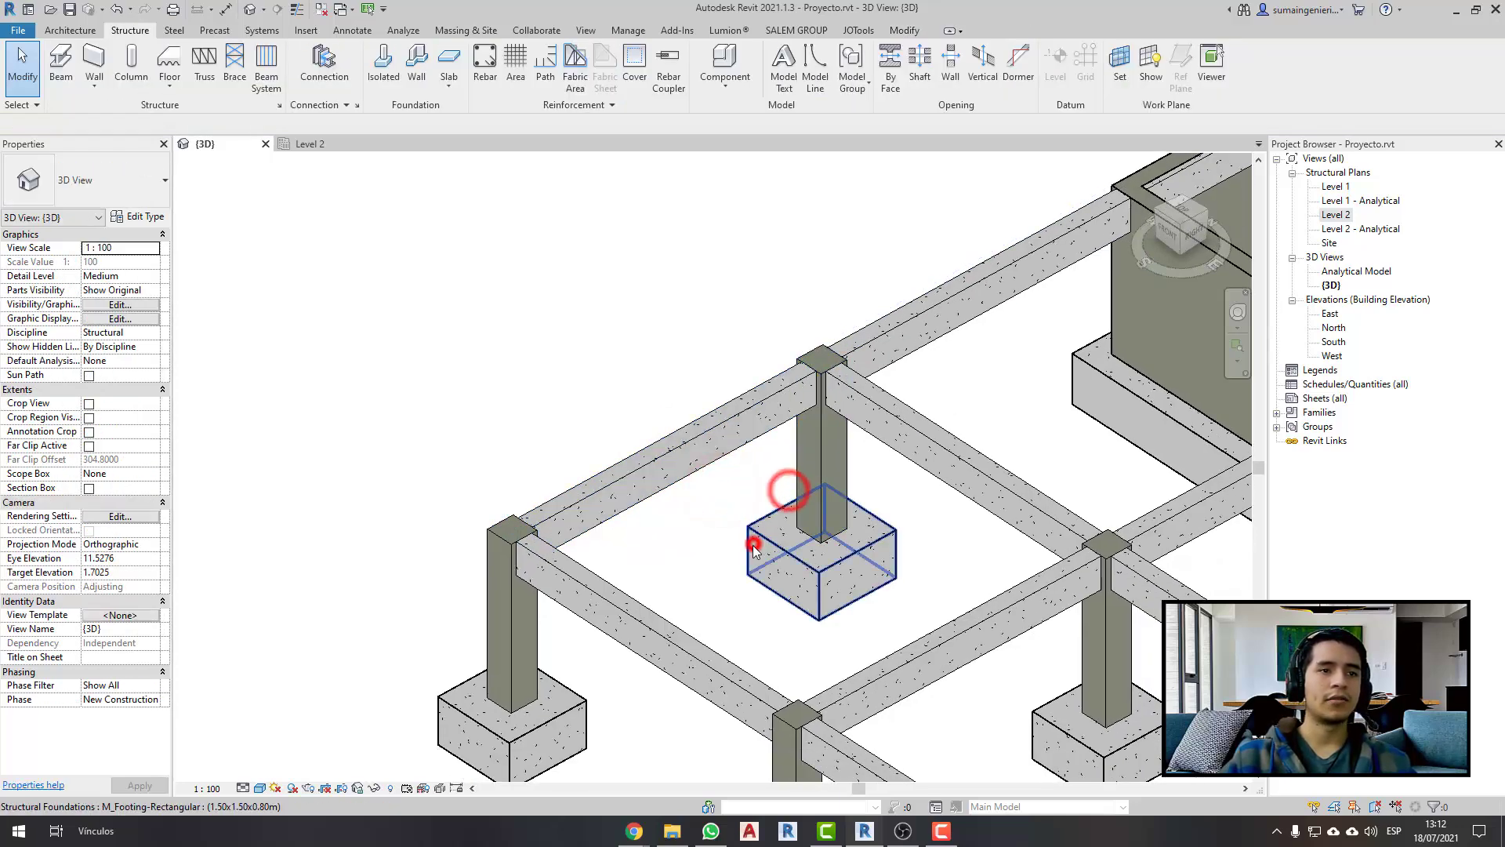
pyautogui.click(751, 534)
pyautogui.click(788, 494)
# - Open the type properties of the left beam, showing b 0.3000 and h 0.6000
pyautogui.click(709, 460)
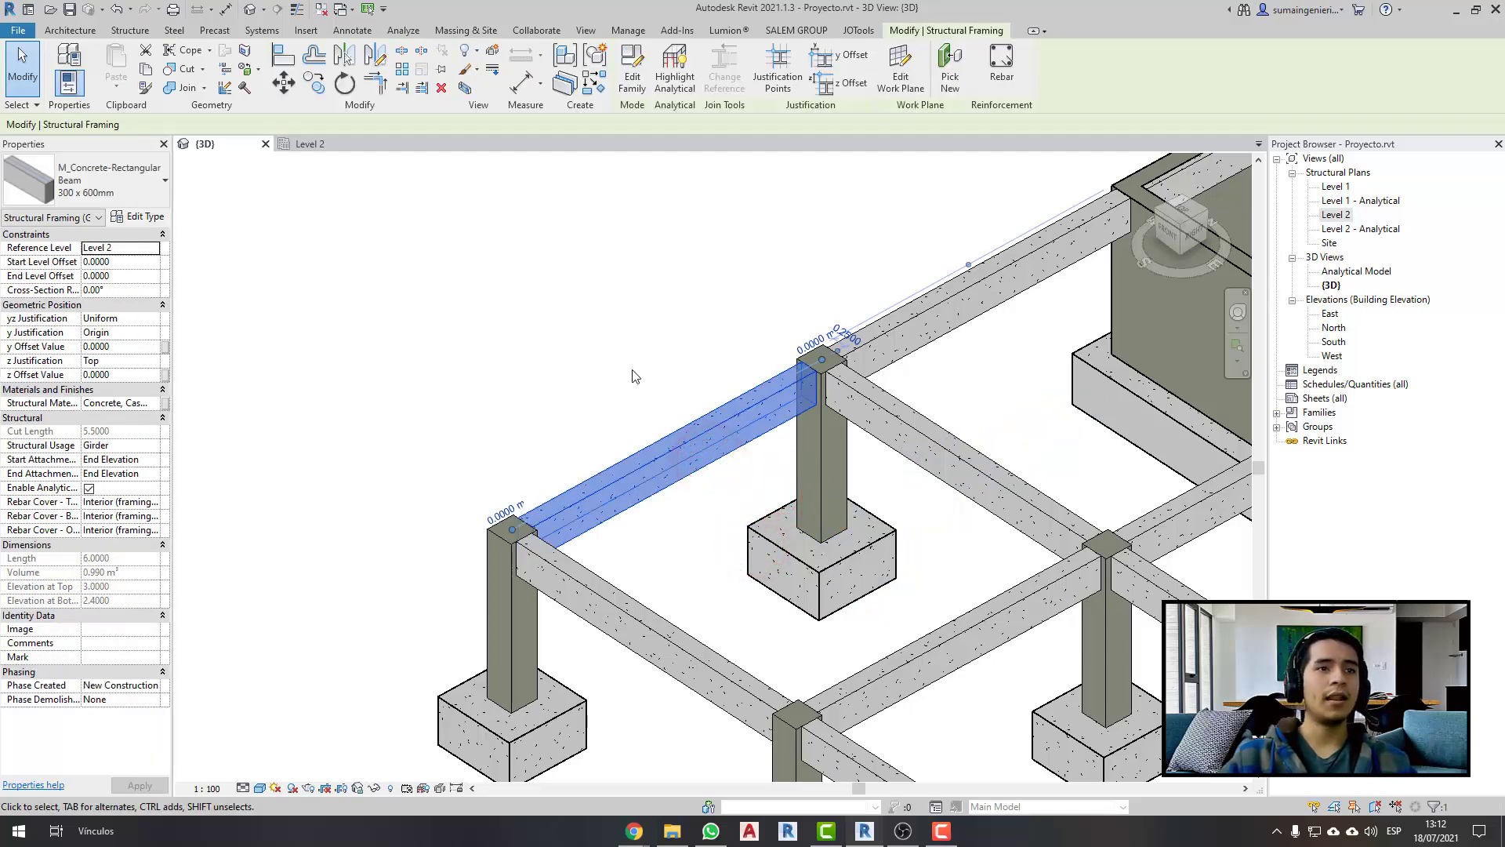
pyautogui.scroll(1, 731, 404)
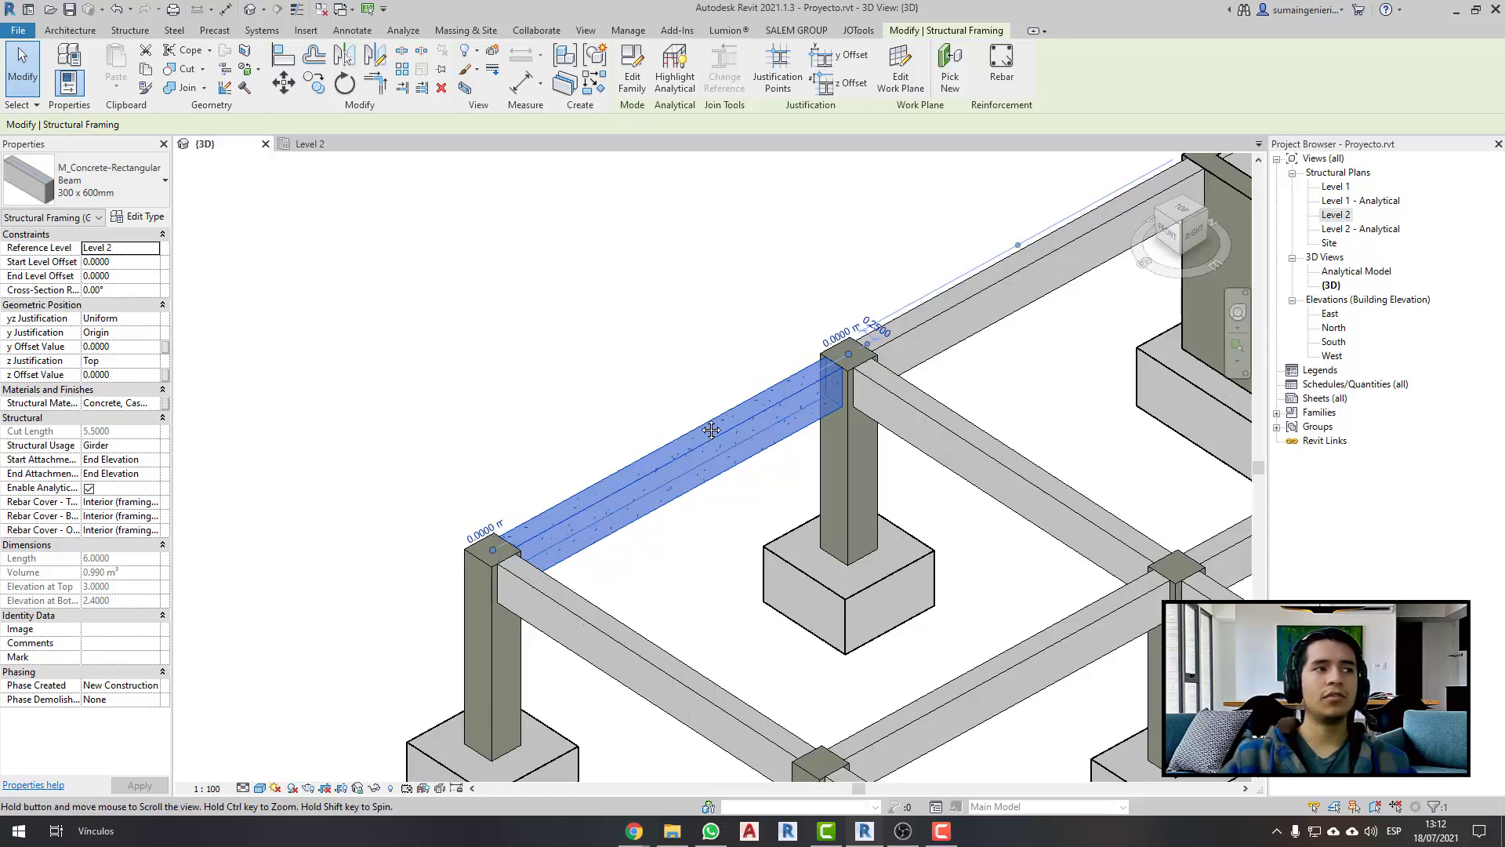
pyautogui.scroll(2, 548, 370)
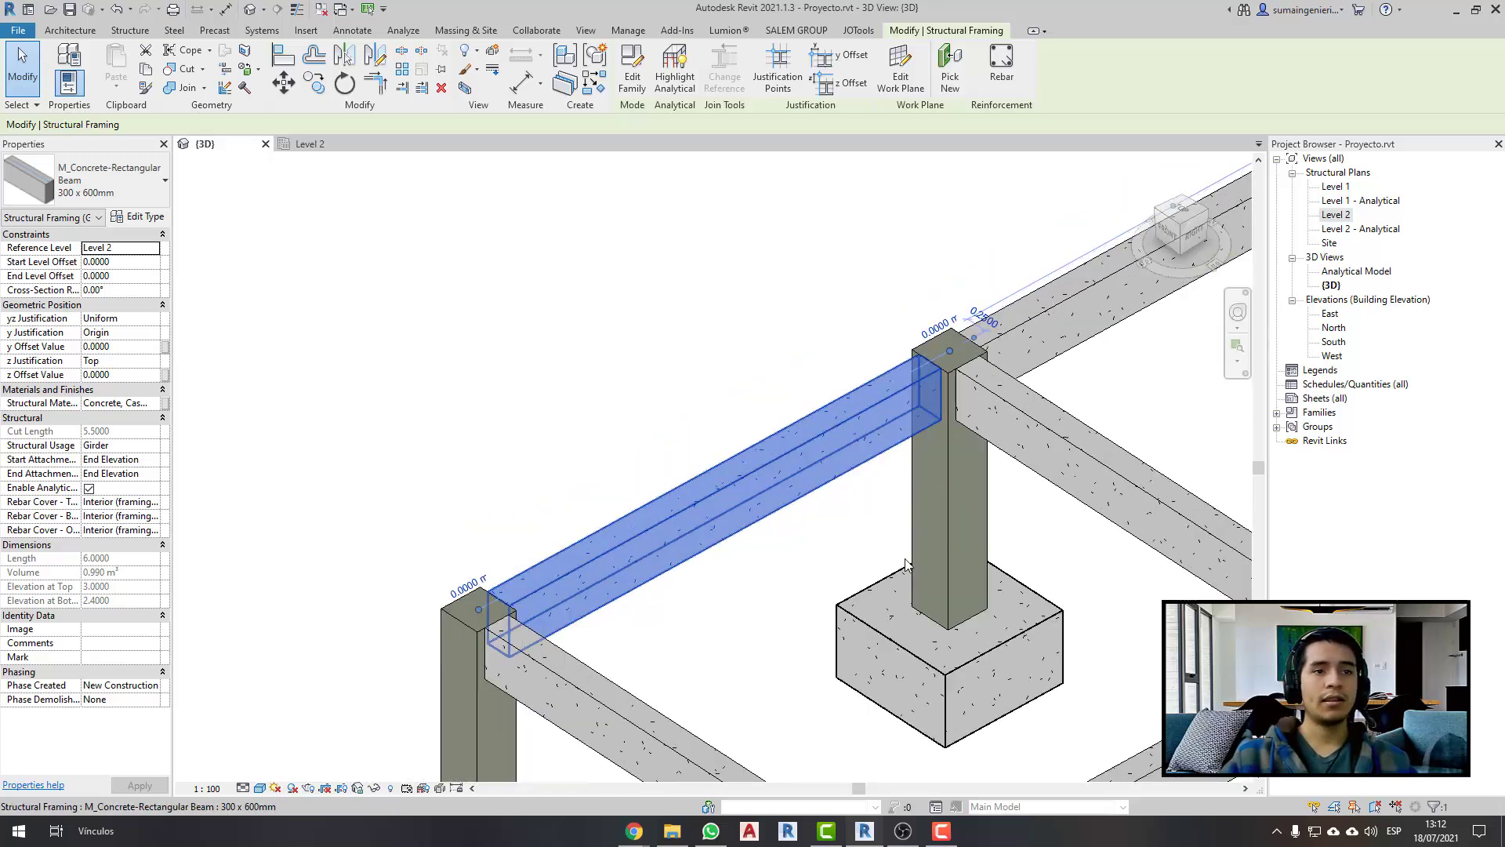
pyautogui.click(154, 225)
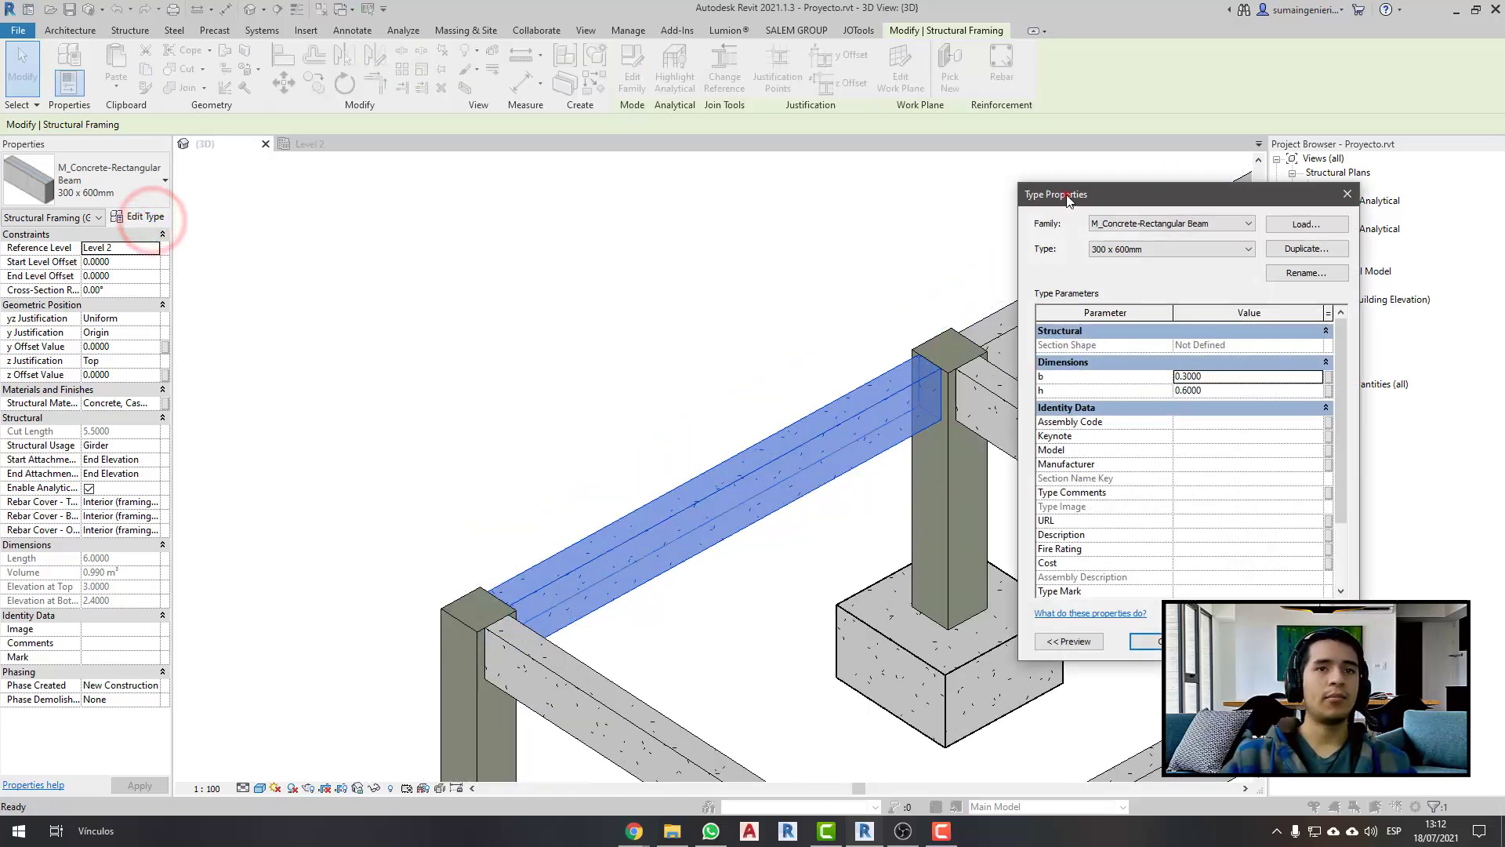
pyautogui.moveTo(1149, 195); pyautogui.dragTo(1066, 194)
pyautogui.moveTo(948, 565); pyautogui.dragTo(977, 615)
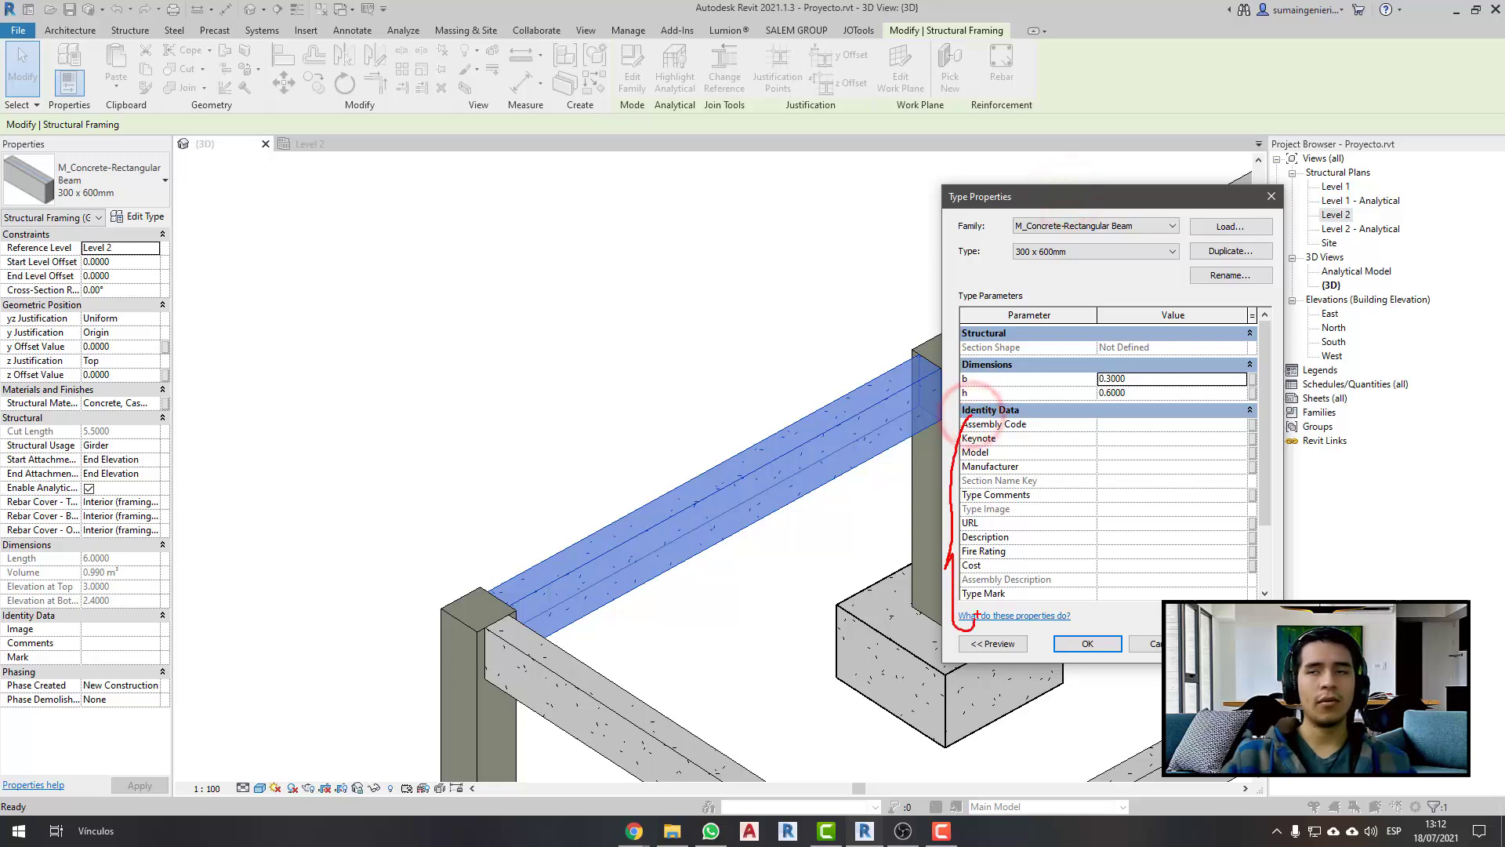
pyautogui.press('Escape')
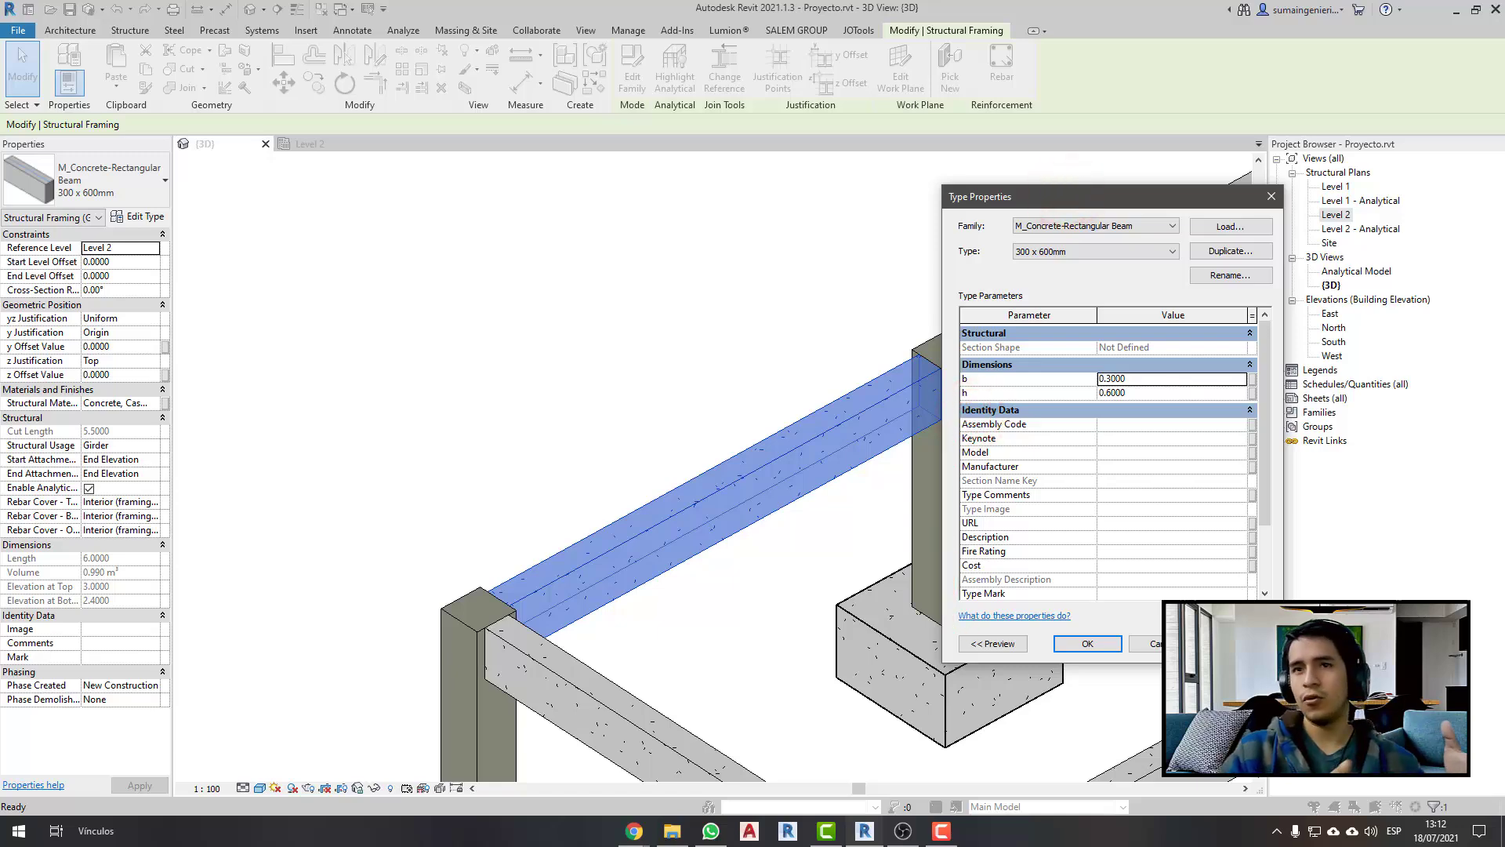
pyautogui.press('Return')
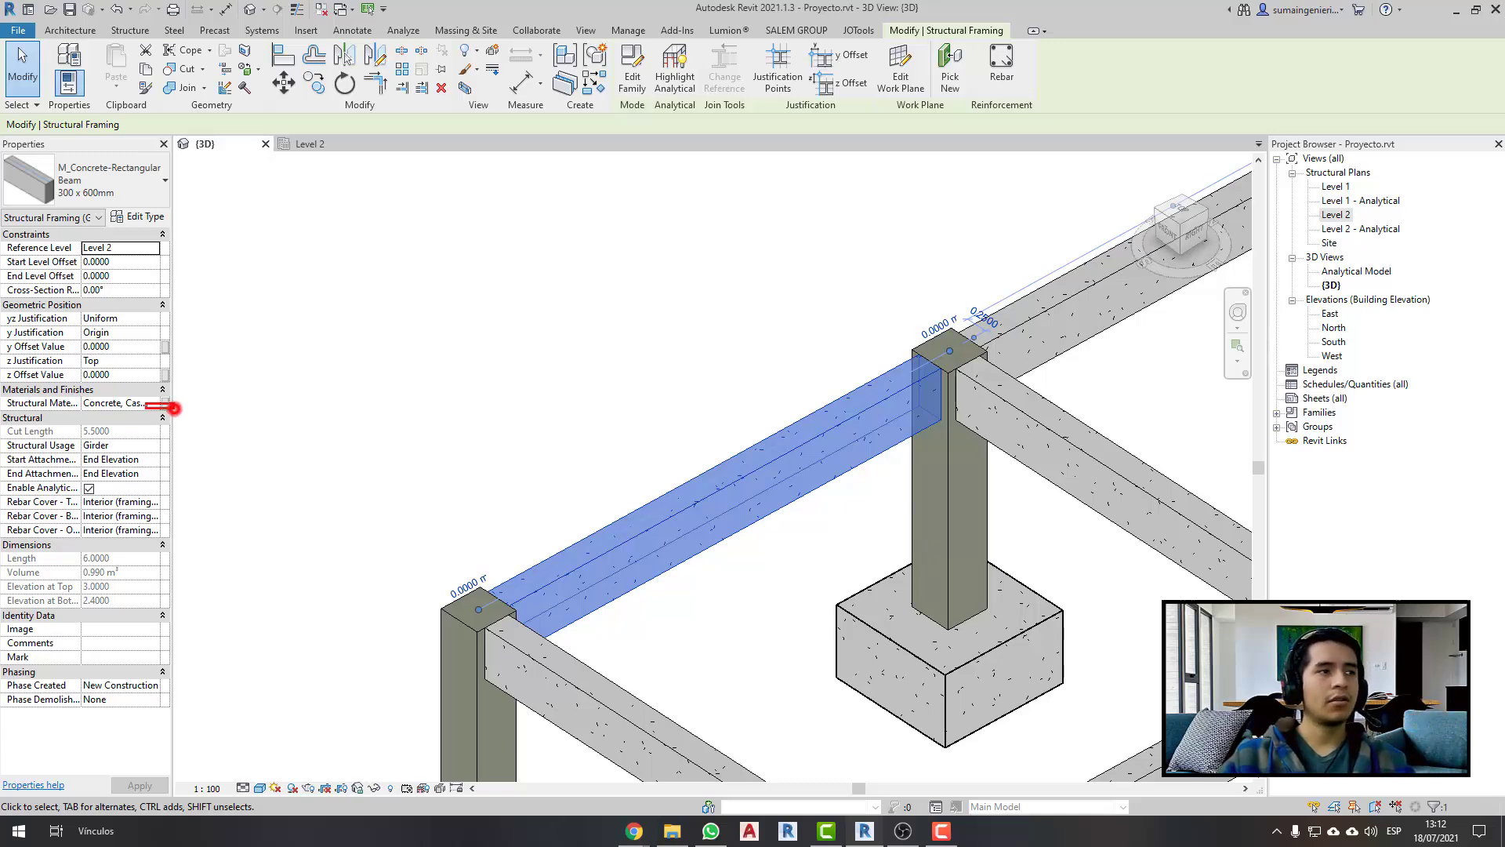
pyautogui.moveTo(174, 407); pyautogui.dragTo(1, 382)
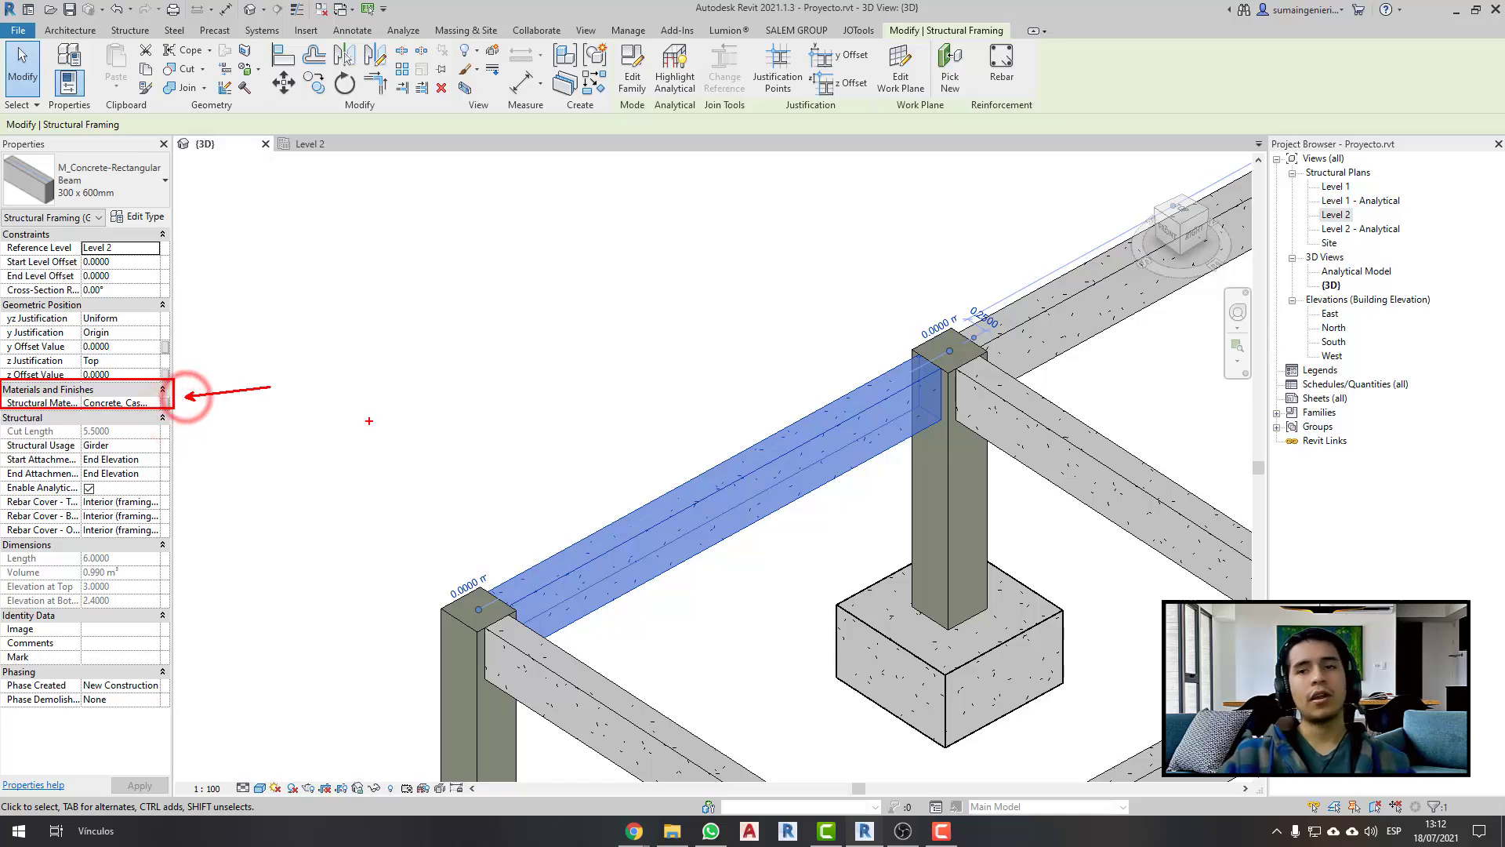
pyautogui.click(71, 202)
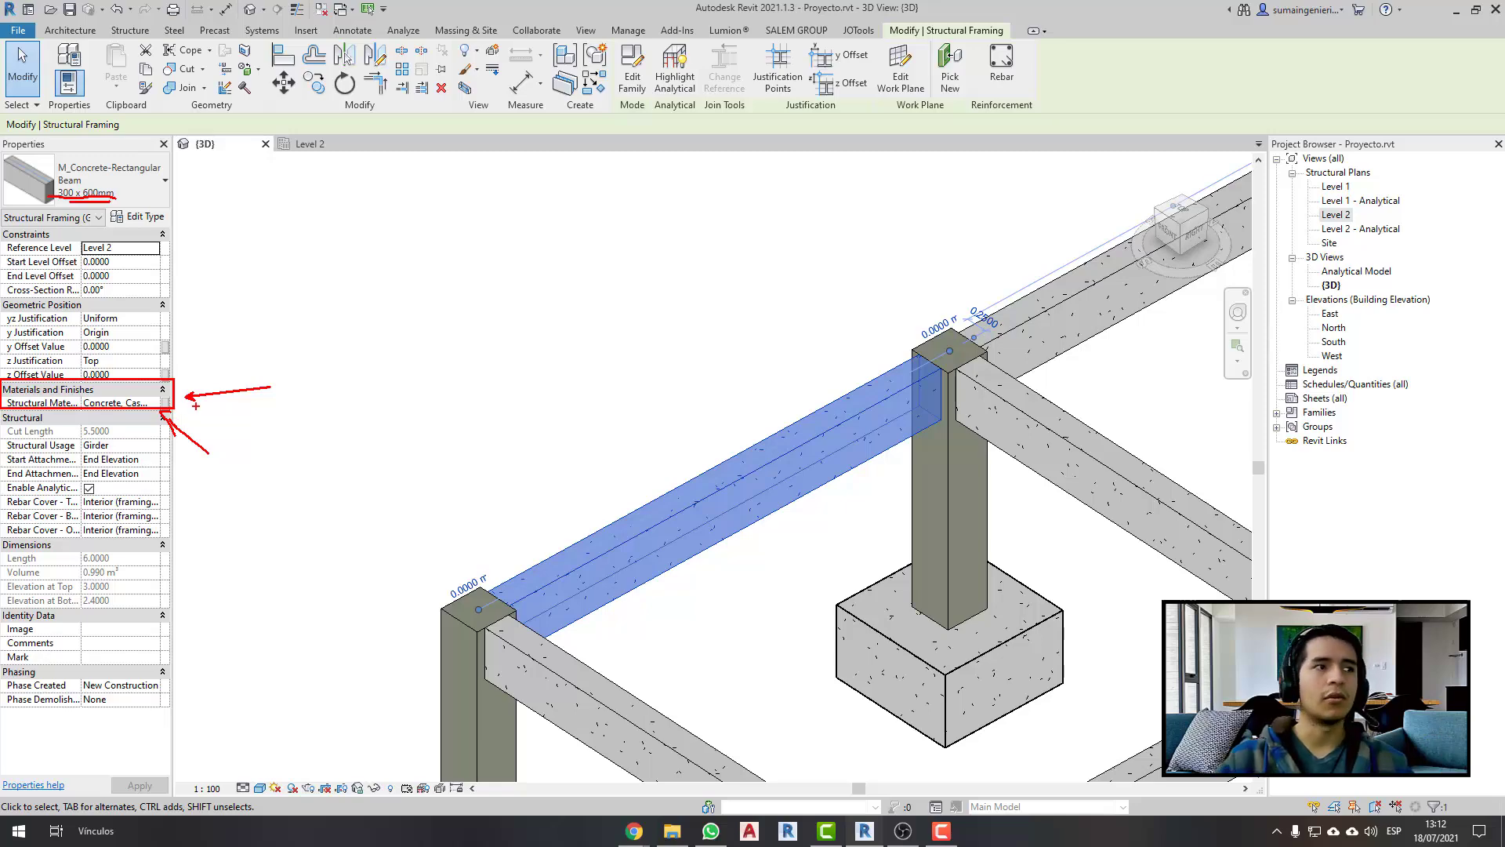
pyautogui.click(135, 403)
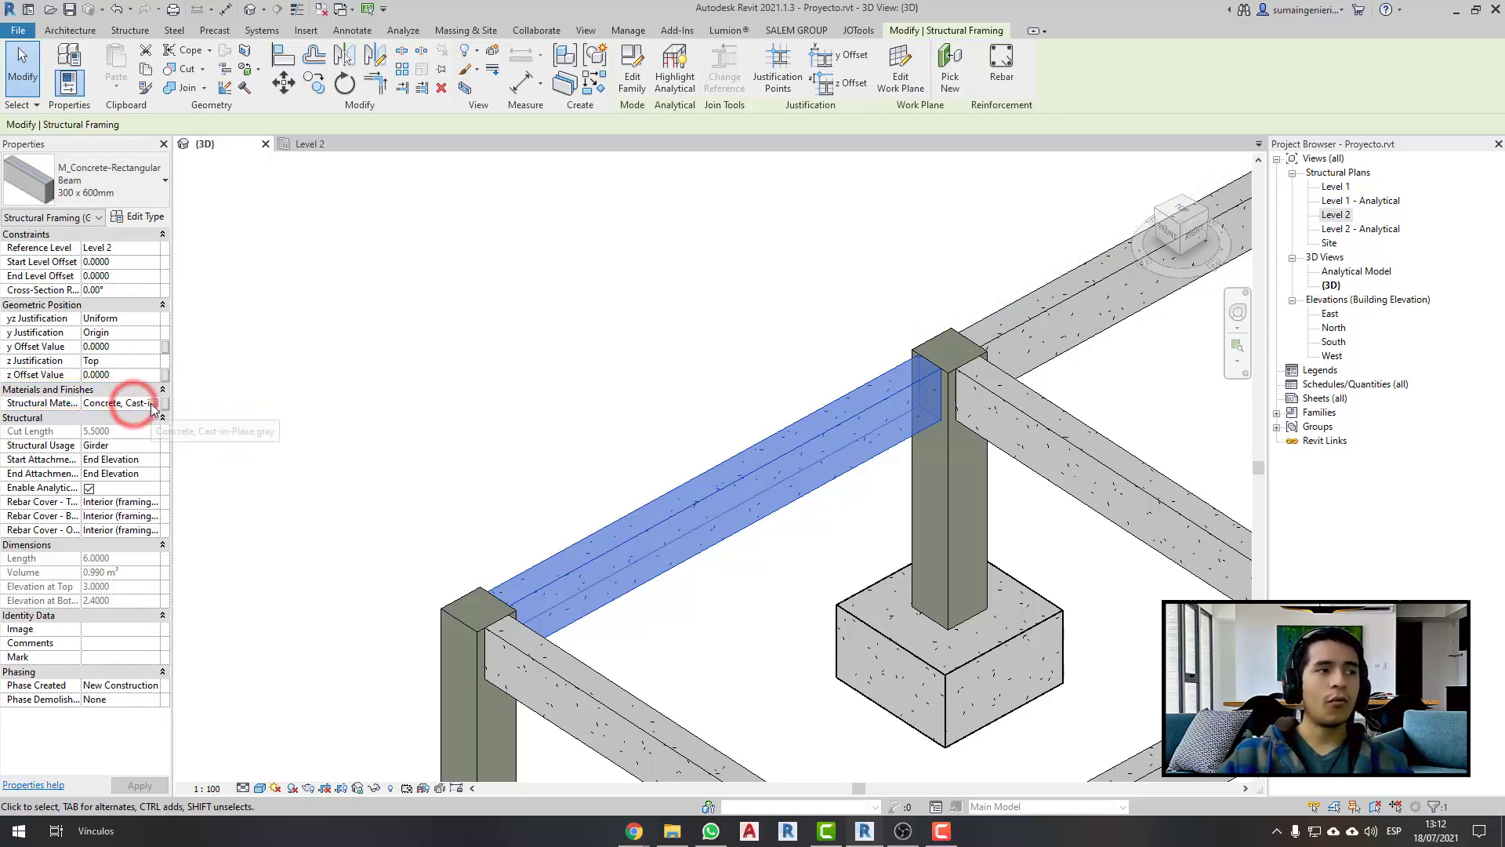
pyautogui.click(154, 405)
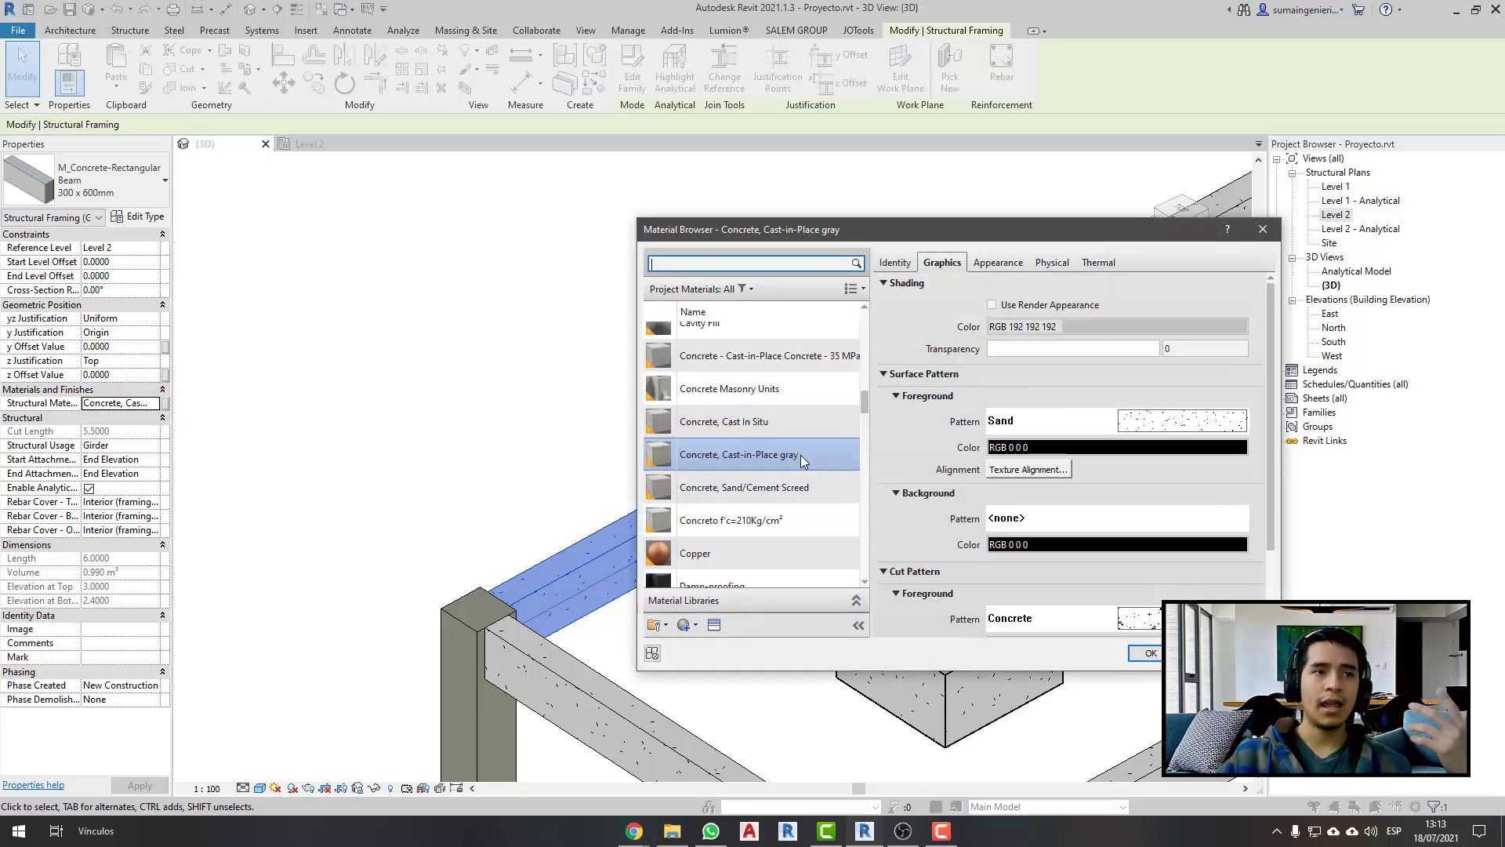
pyautogui.press('Escape')
# - Select the beam between the two columns and bring up its type properties
pyautogui.click(725, 345)
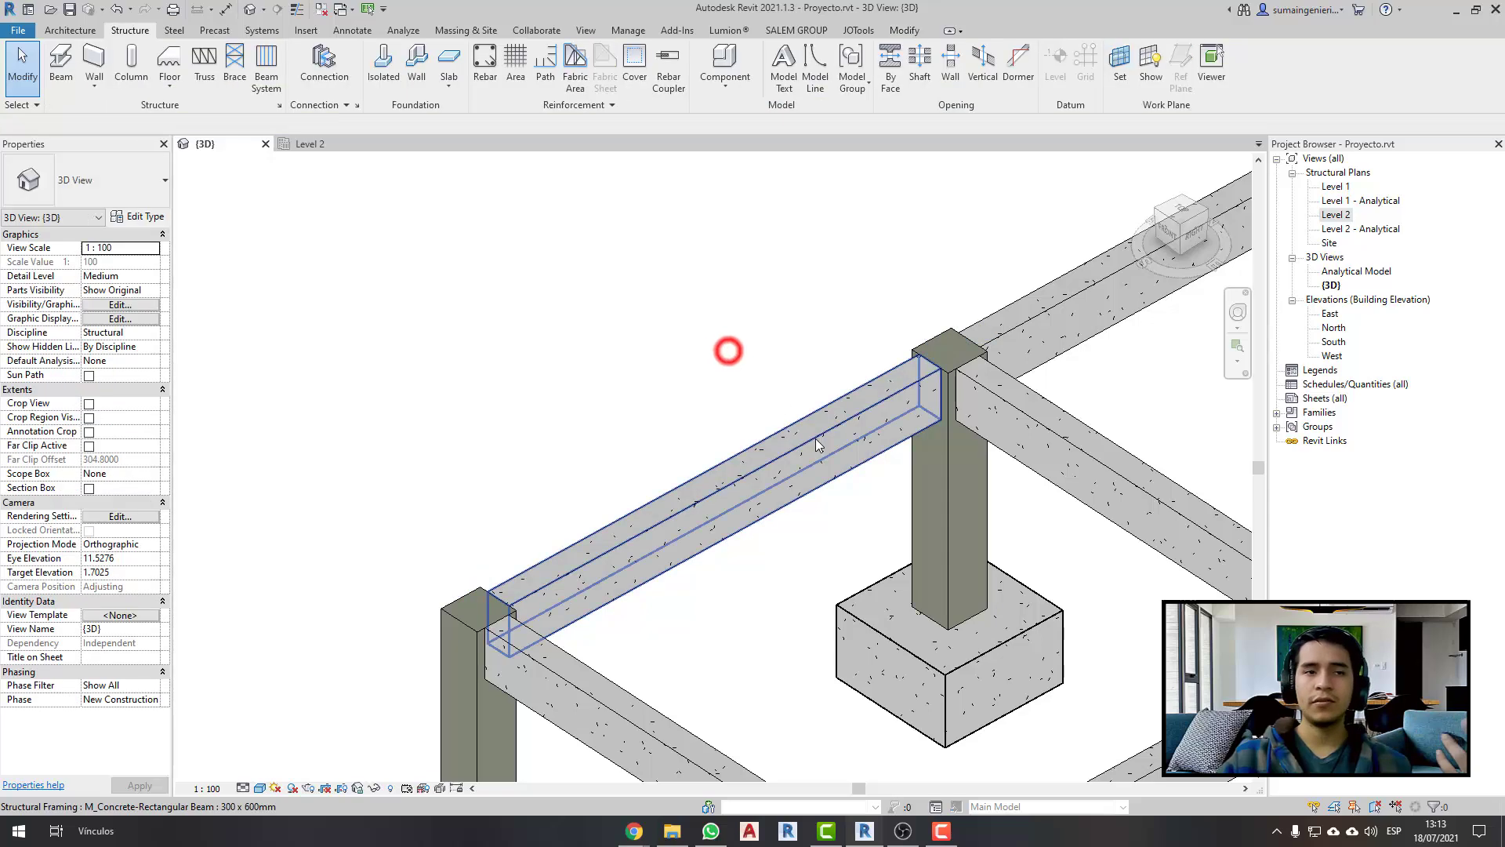
pyautogui.click(815, 434)
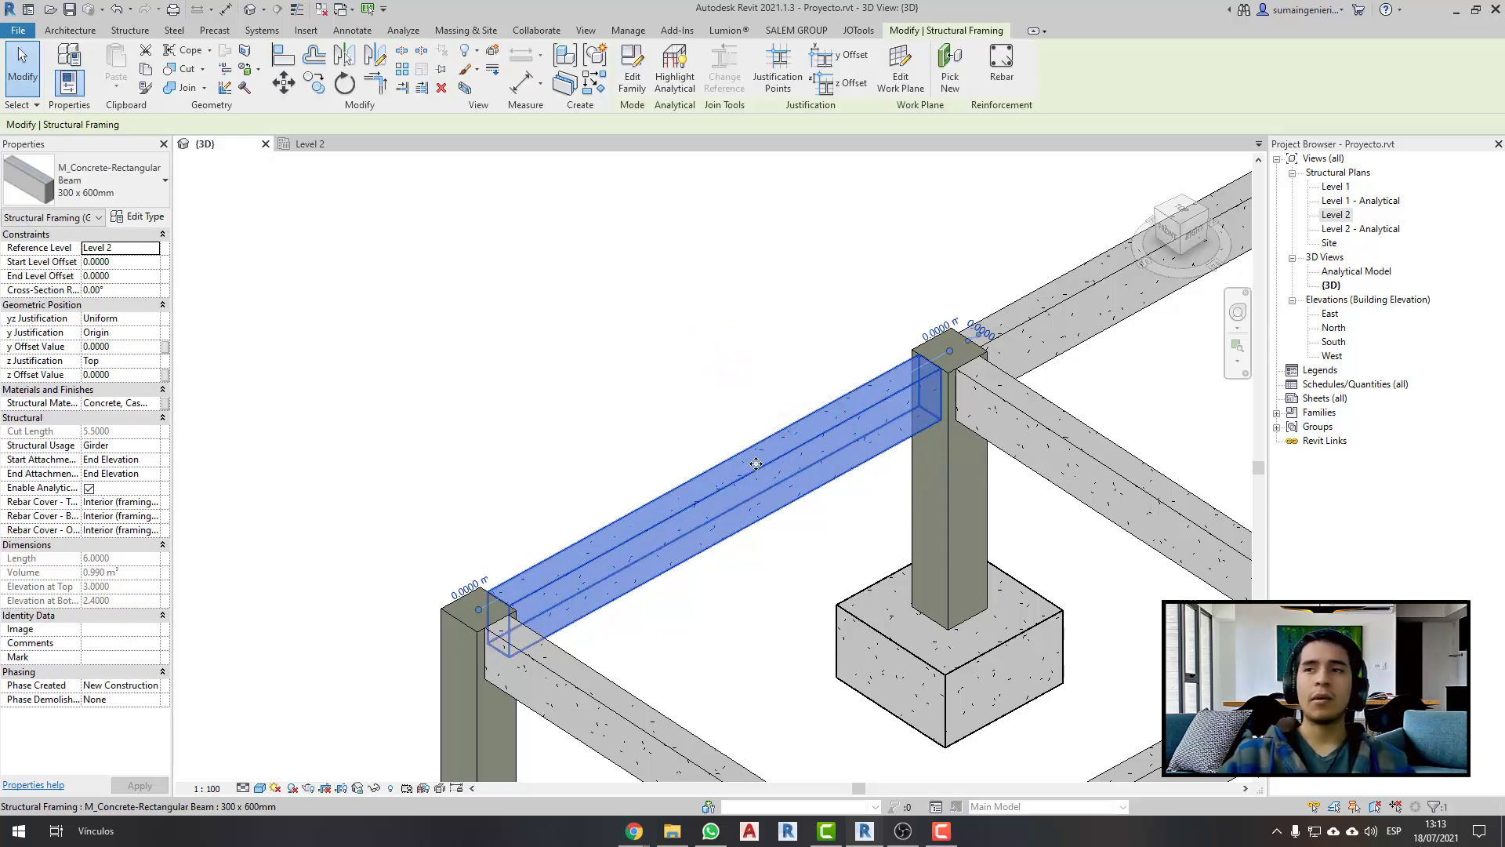
pyautogui.click(125, 217)
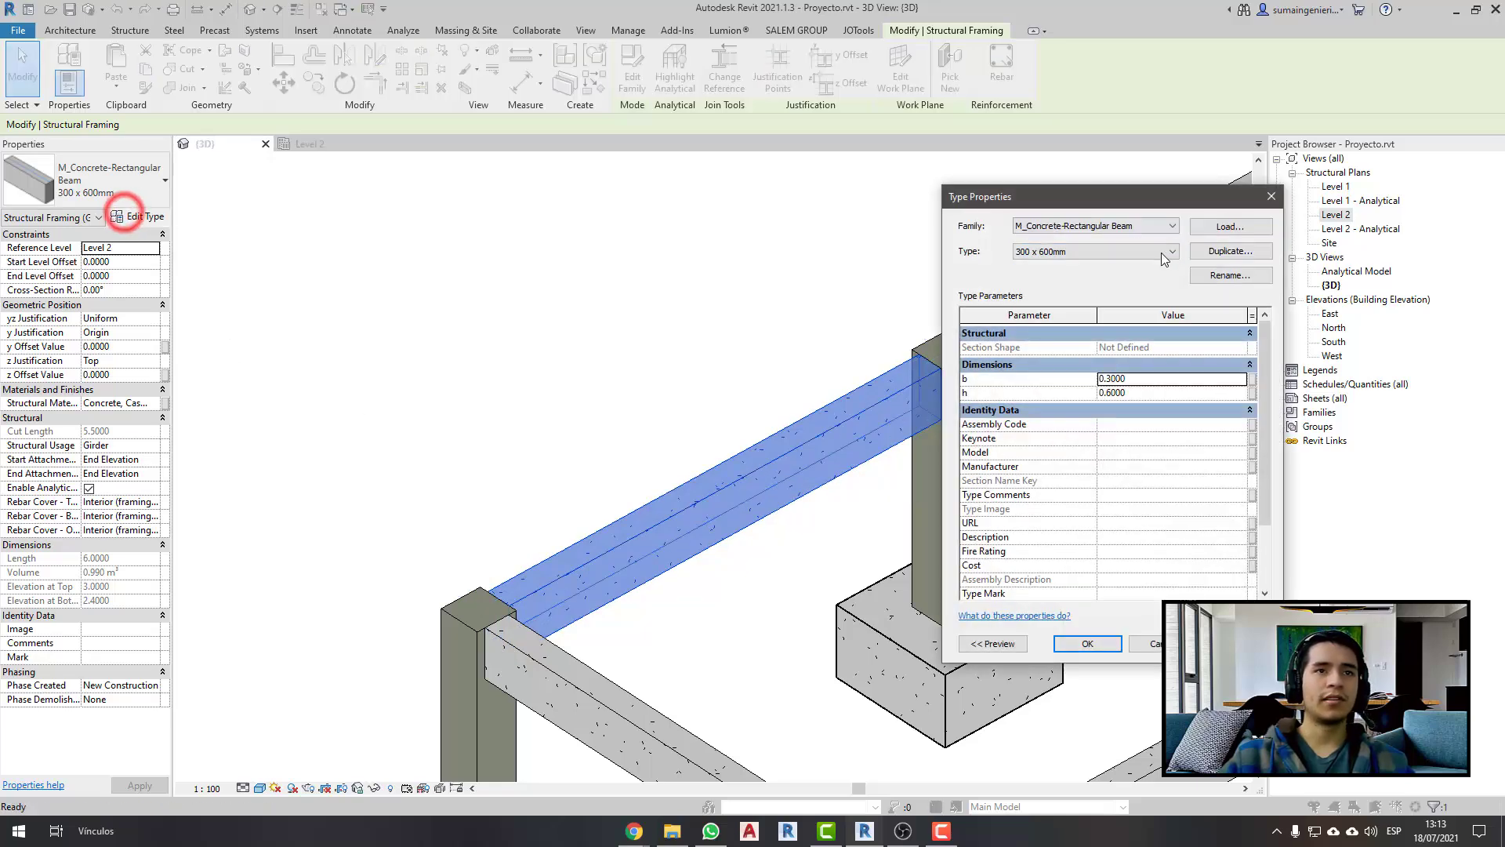
pyautogui.moveTo(1074, 189); pyautogui.dragTo(1211, 228)
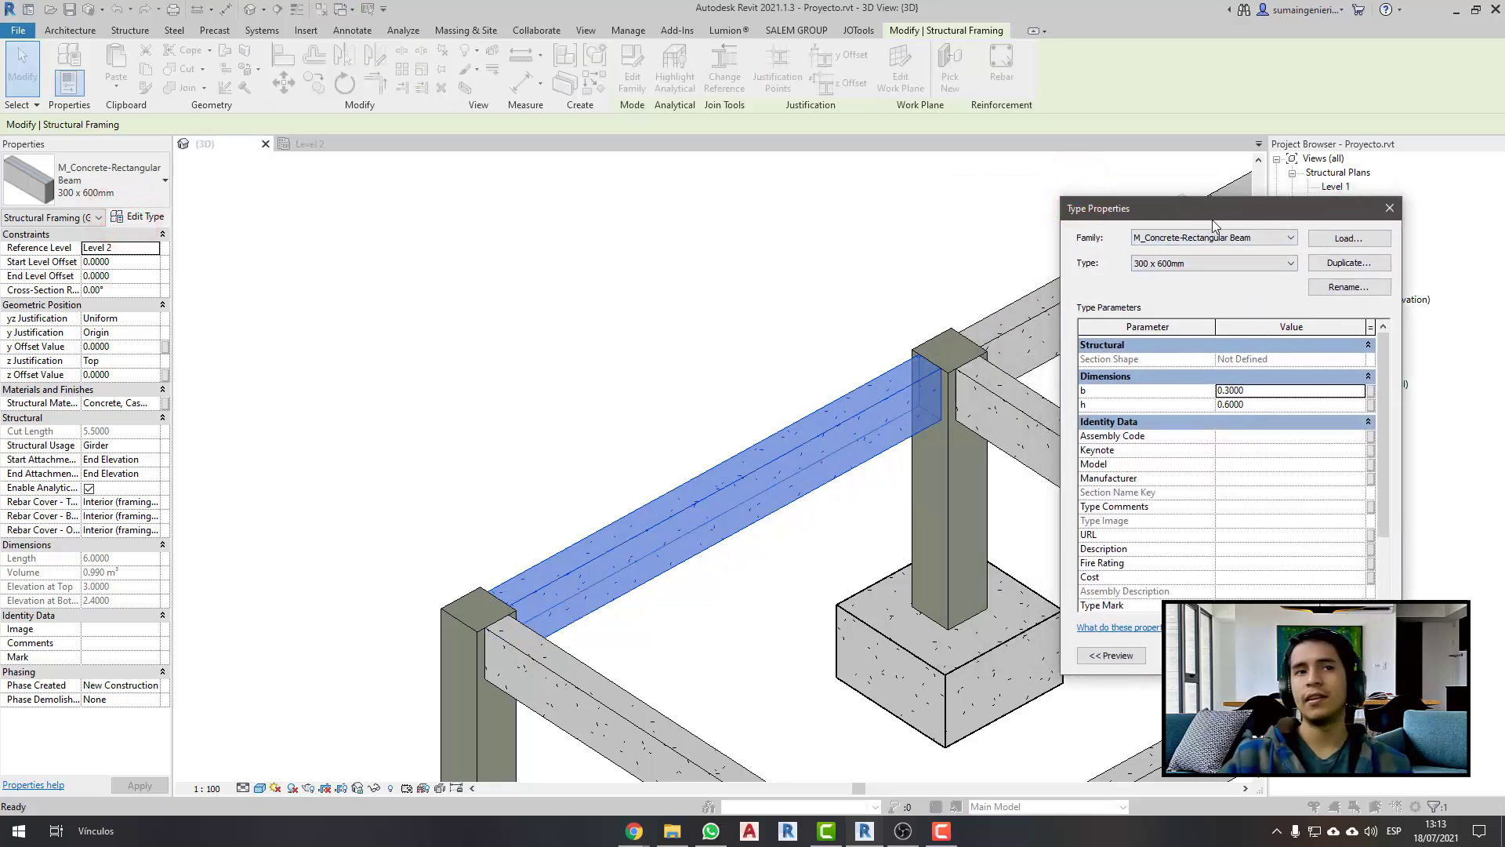
# - Duplicate the 300 x 600mm type as 250x450mm with b 0.25 and h 0.45
pyautogui.click(1345, 263)
pyautogui.write('250x450mm')
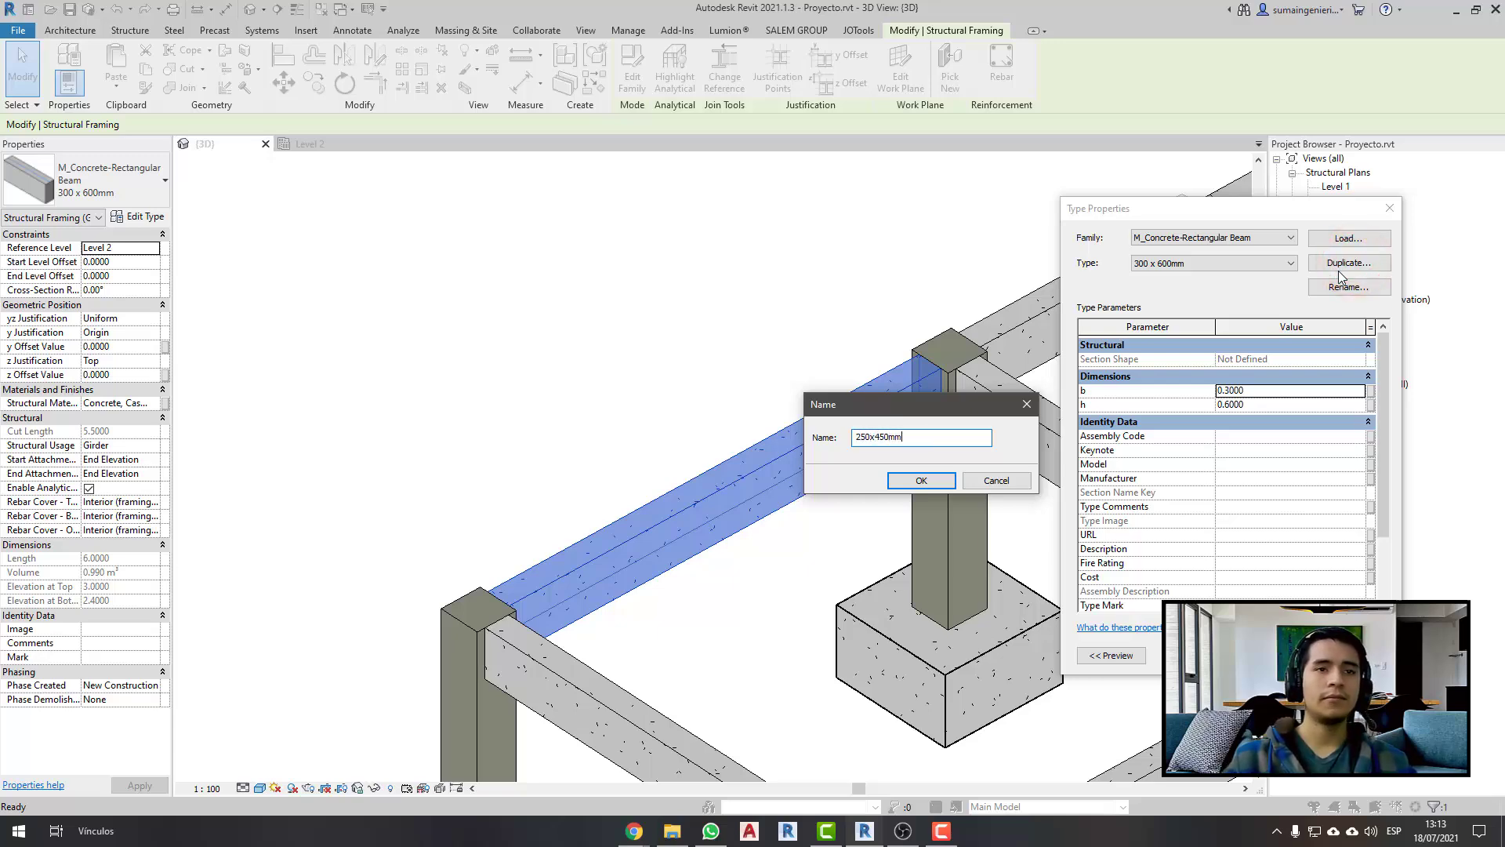
pyautogui.press('Return')
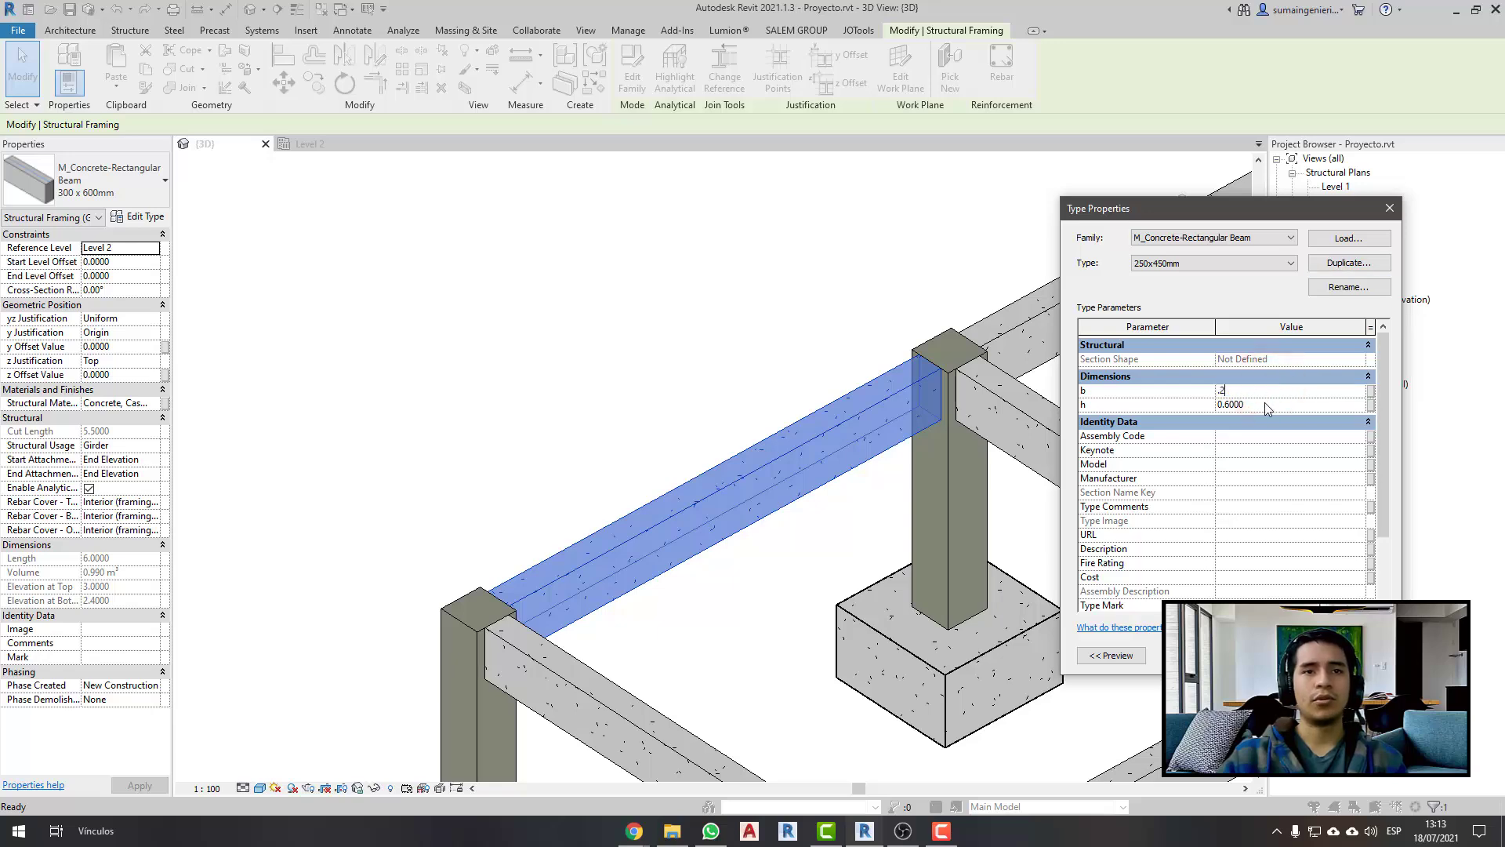
pyautogui.write('5')
pyautogui.click(1264, 403)
pyautogui.write('.45')
pyautogui.press('Return')
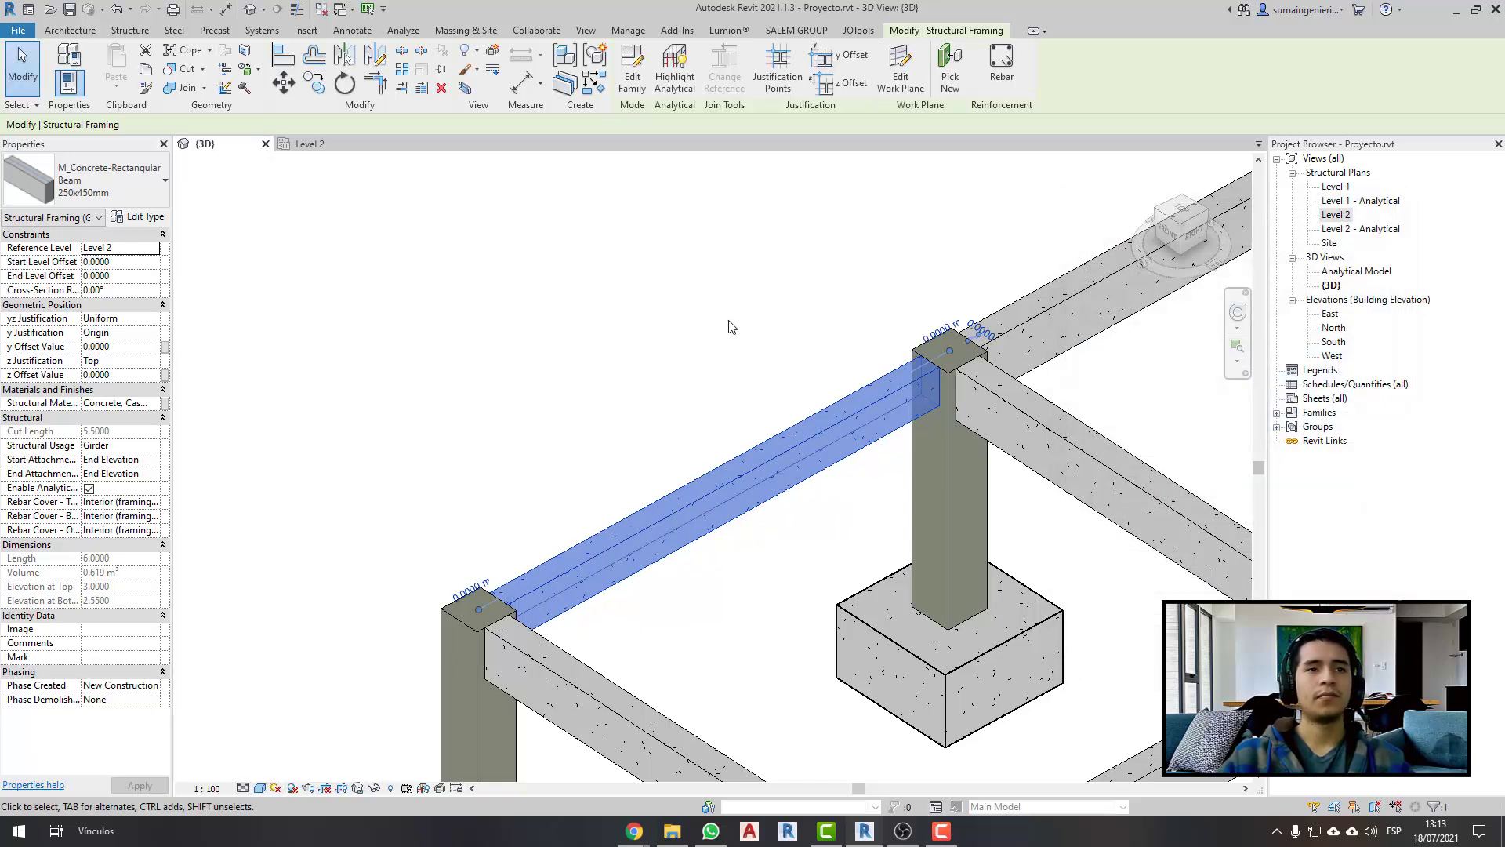
# - Reselect the resized beam and compare it with the adjacent beam's type
pyautogui.click(781, 333)
pyautogui.click(807, 413)
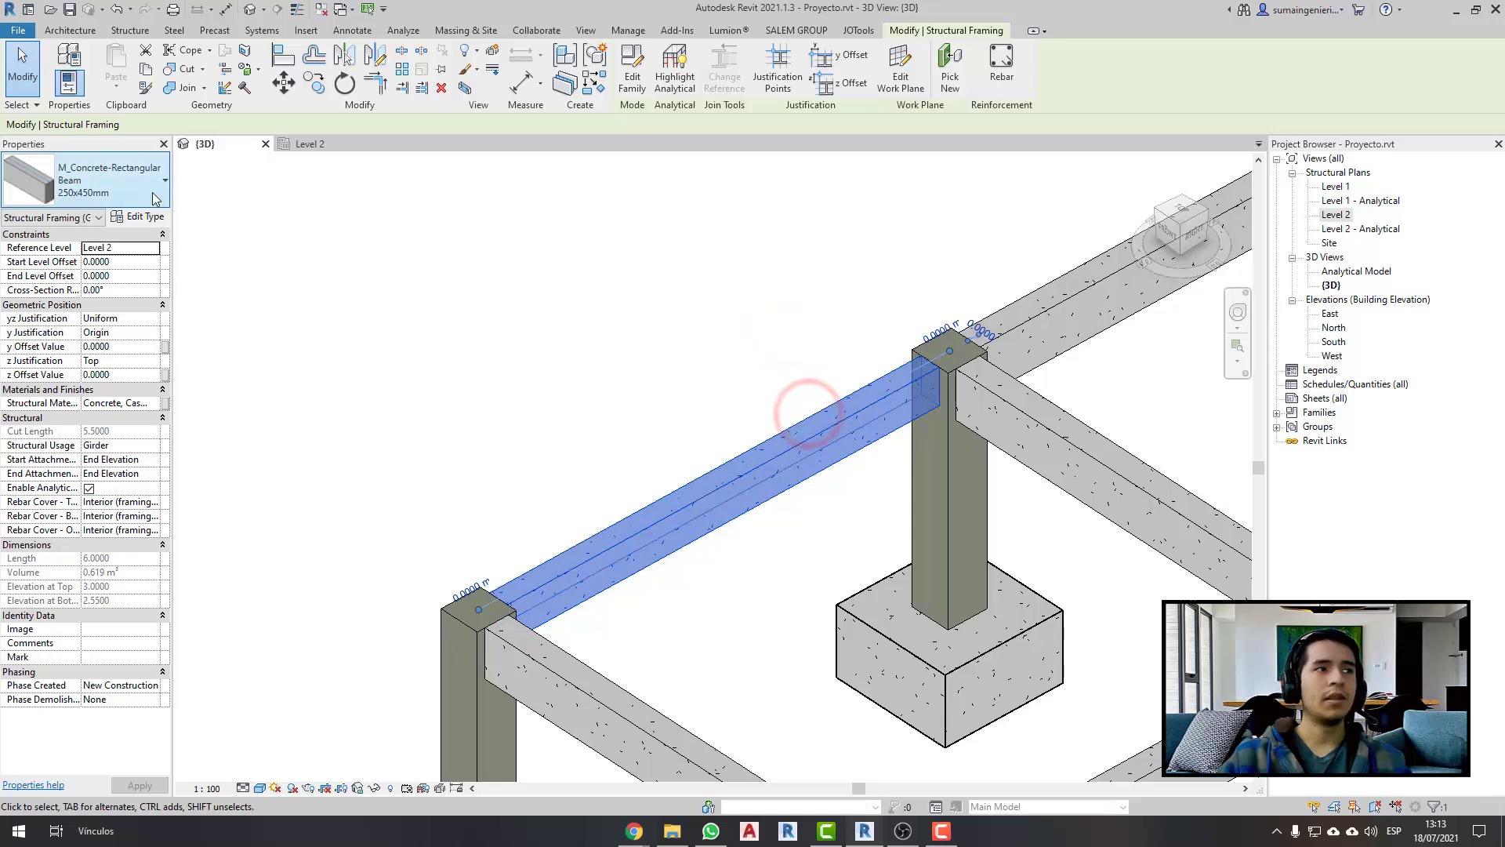
pyautogui.click(1046, 431)
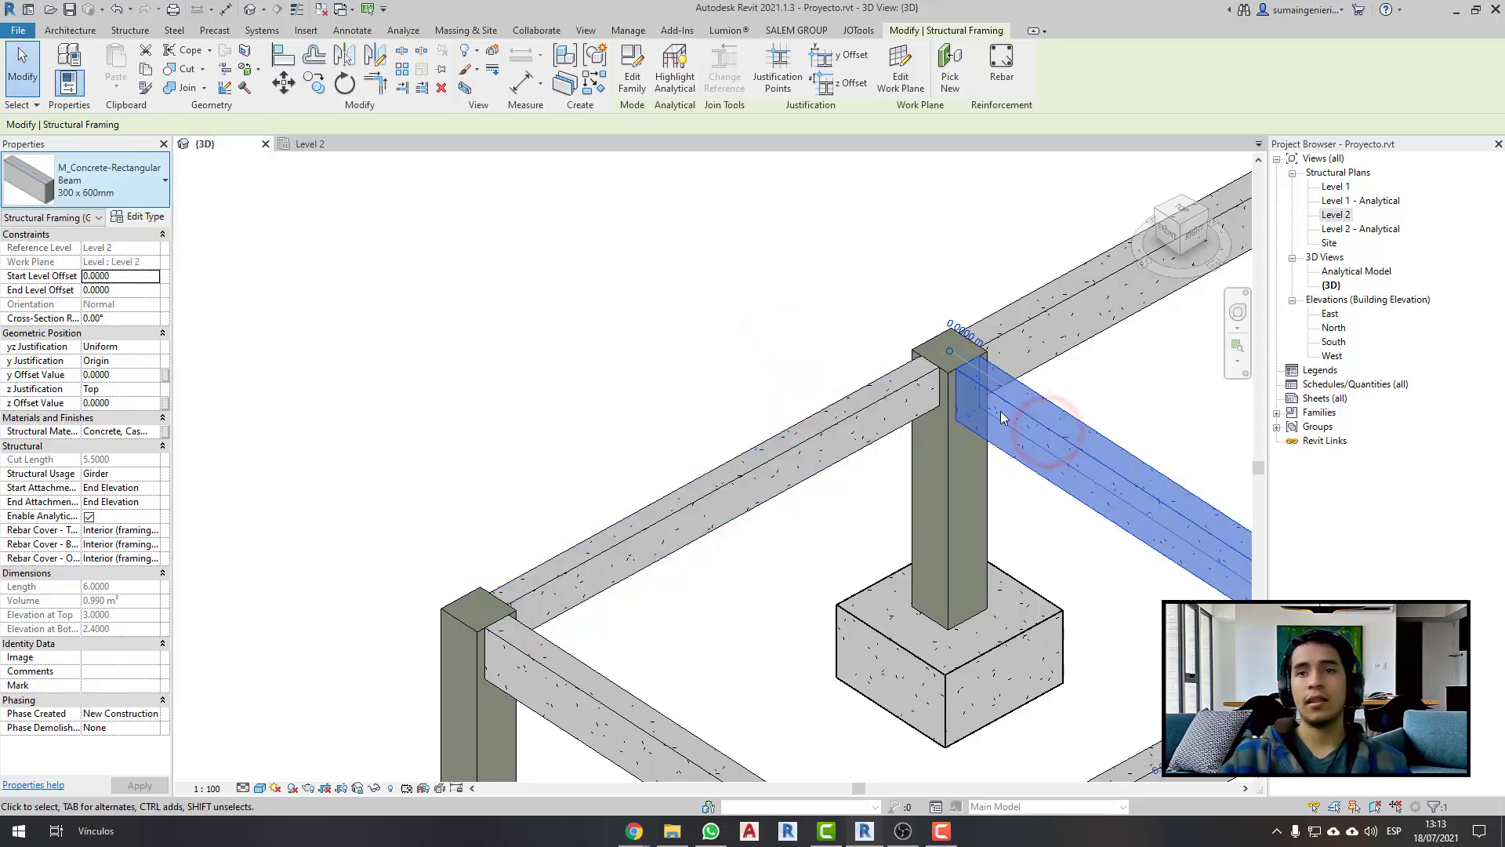
pyautogui.click(800, 430)
pyautogui.click(547, 413)
pyautogui.scroll(-3, 547, 413)
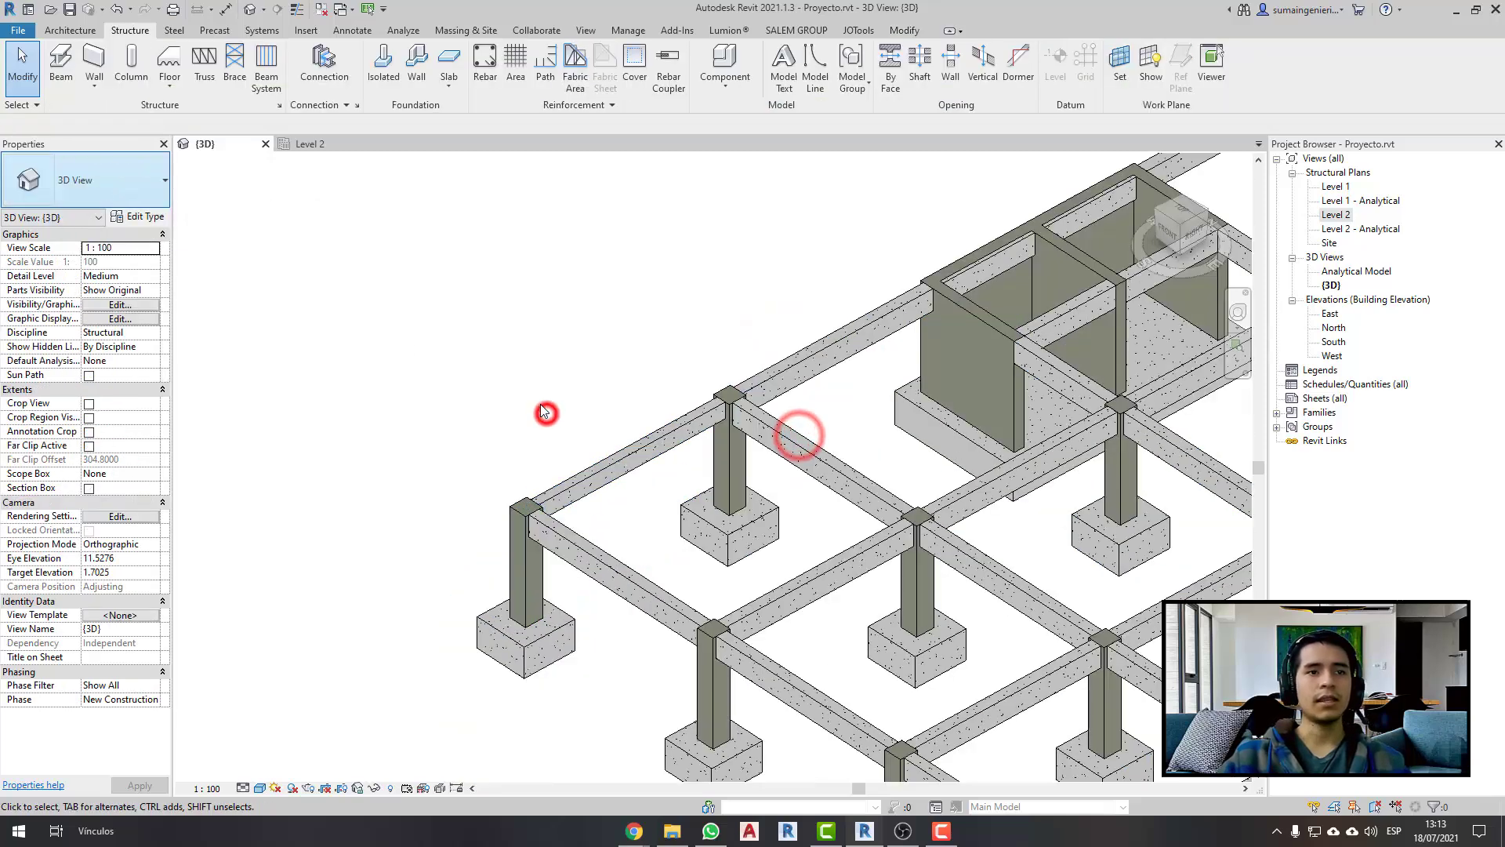
pyautogui.scroll(-3, 547, 413)
pyautogui.scroll(4, 551, 439)
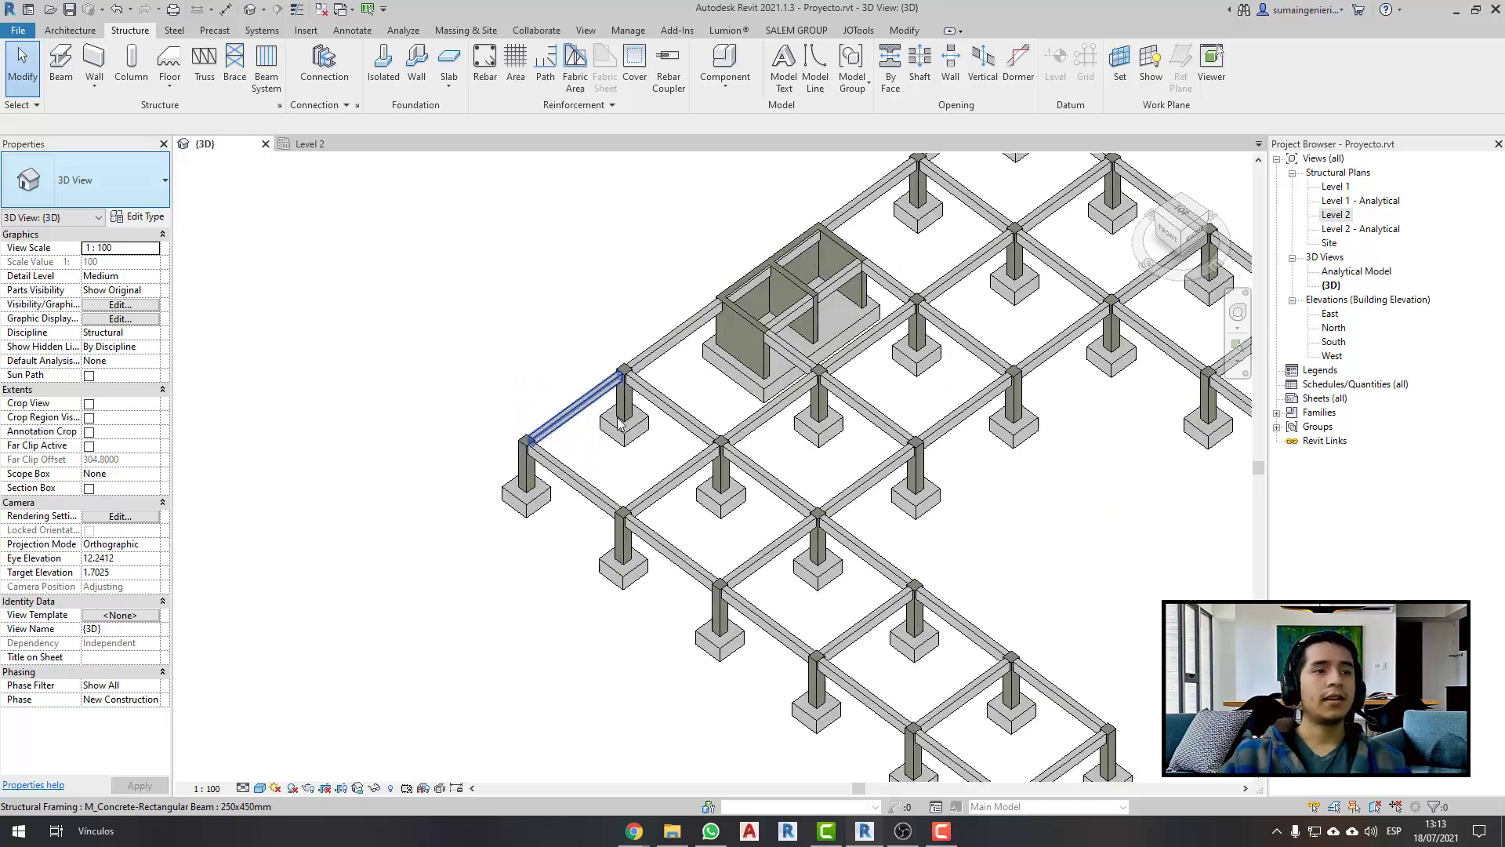
pyautogui.keyDown('shift'); pyautogui.moveTo(556, 427); pyautogui.dragTo(565, 402, button='middle'); pyautogui.keyUp('shift')
pyautogui.scroll(5, 565, 401)
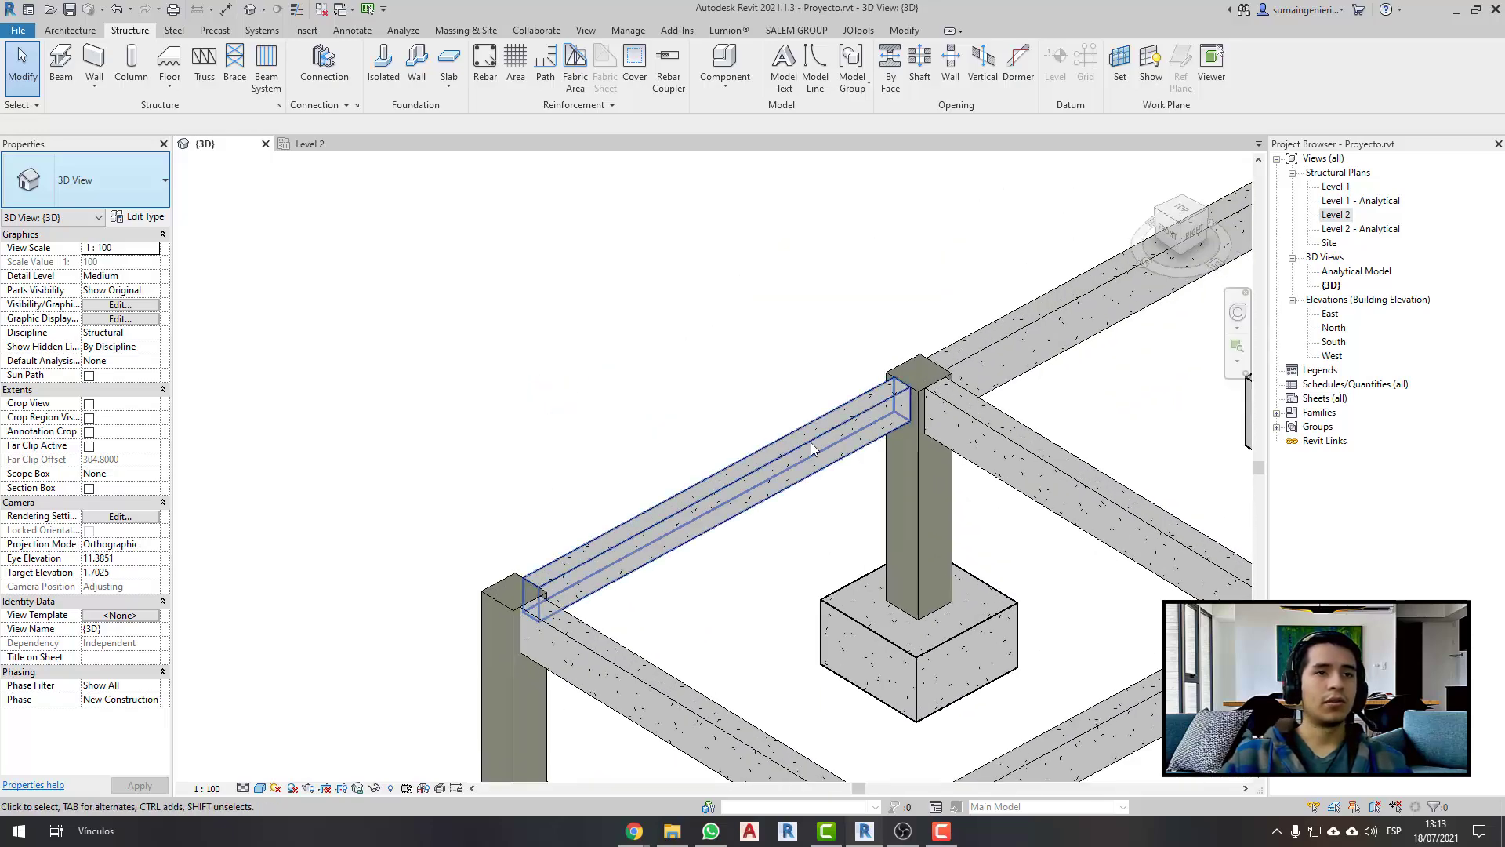
pyautogui.click(727, 468)
pyautogui.moveTo(727, 468)
pyautogui.keyDown('shift'); pyautogui.mouseDown(button='middle')
pyautogui.moveTo(1007, 499)
pyautogui.moveTo(818, 481)
pyautogui.mouseUp(button='middle'); pyautogui.keyUp('shift')
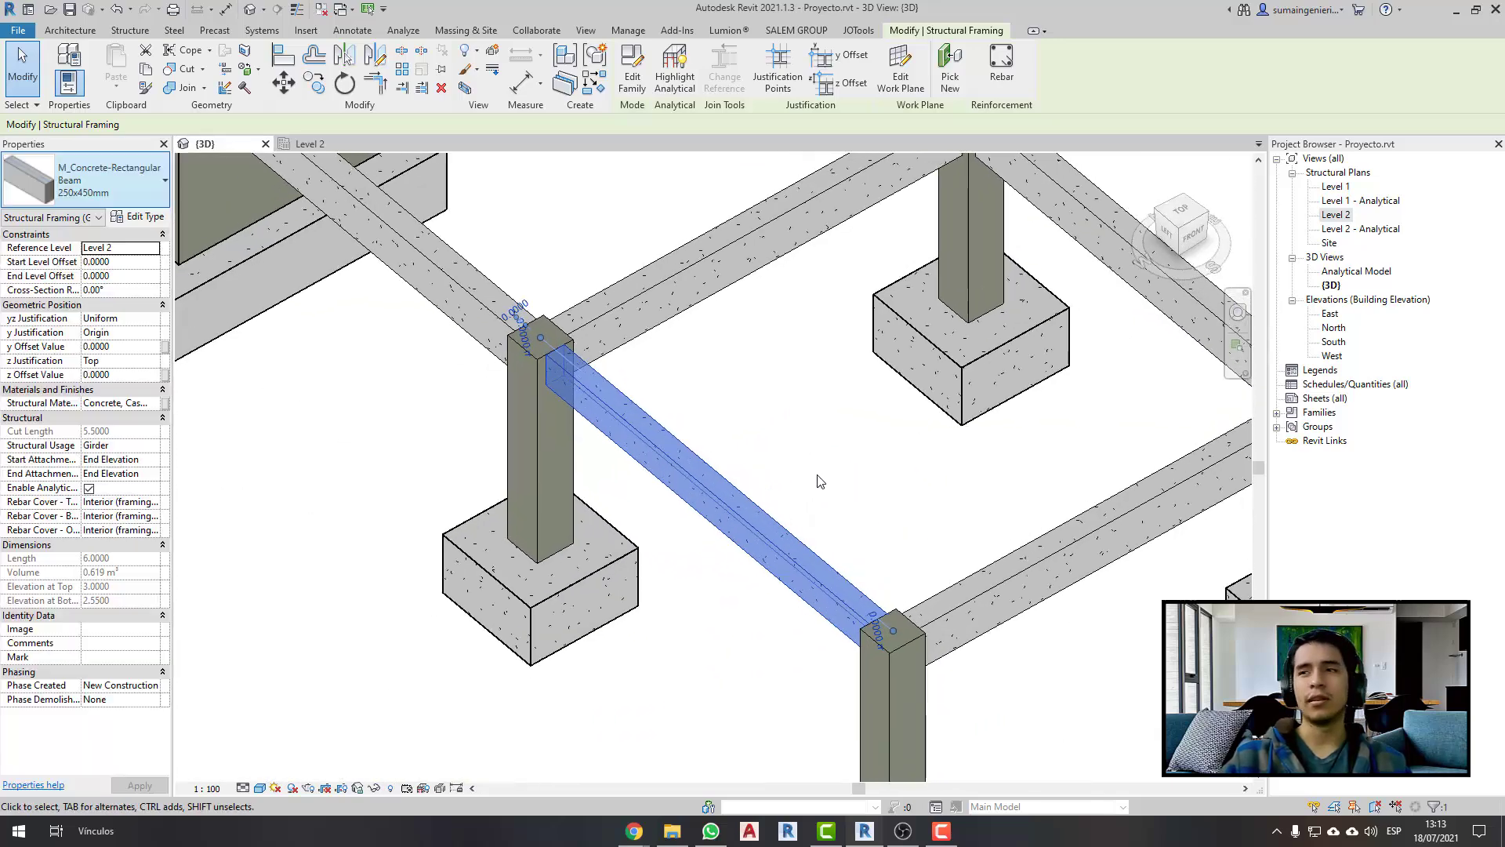
pyautogui.moveTo(586, 591); pyautogui.dragTo(719, 580, button='middle')
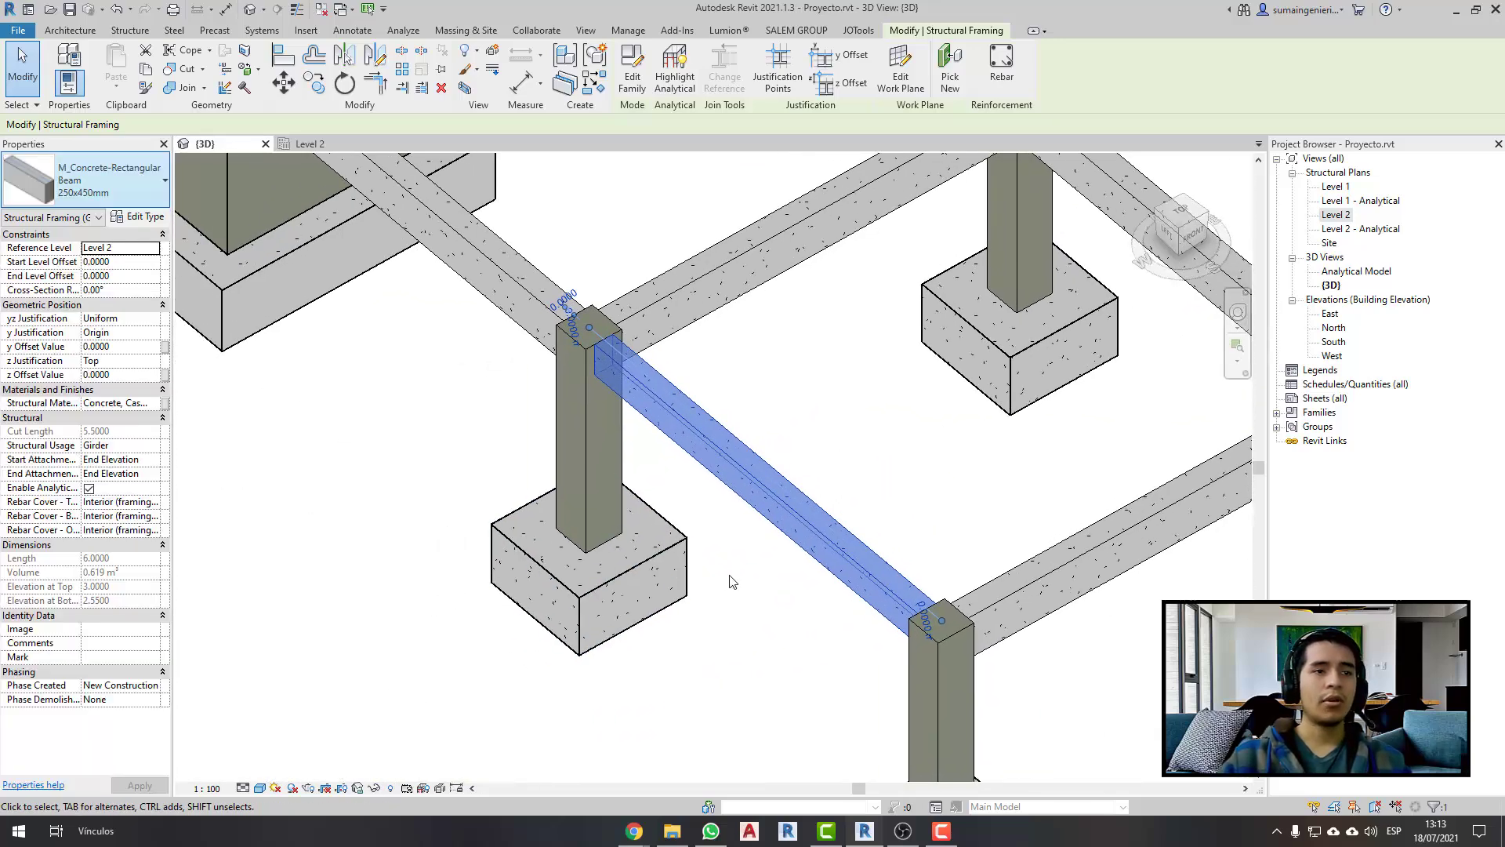
pyautogui.moveTo(598, 325); pyautogui.dragTo(970, 633)
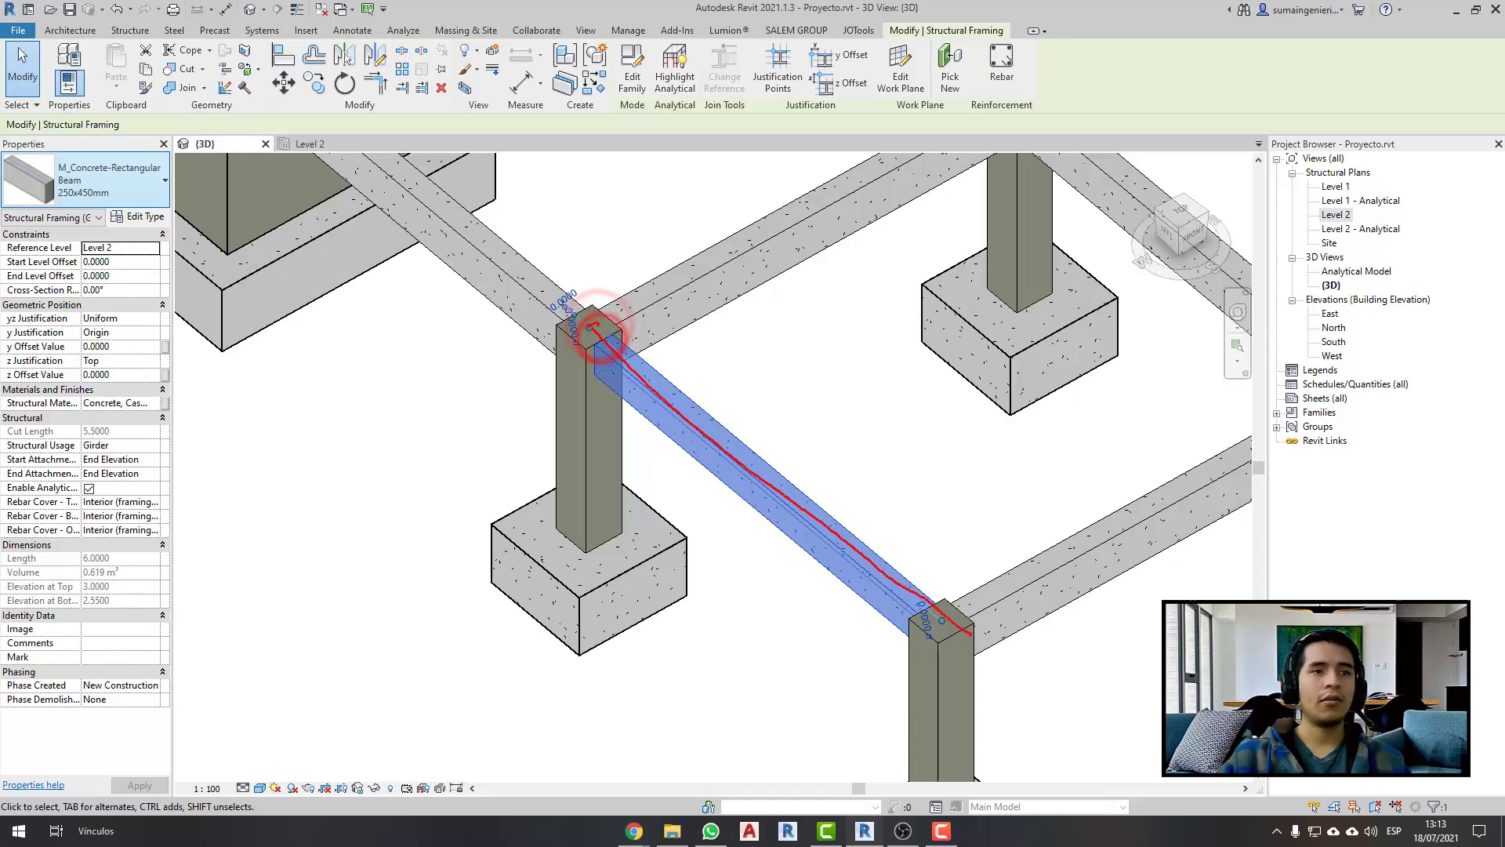
pyautogui.moveTo(772, 494); pyautogui.dragTo(1234, 272)
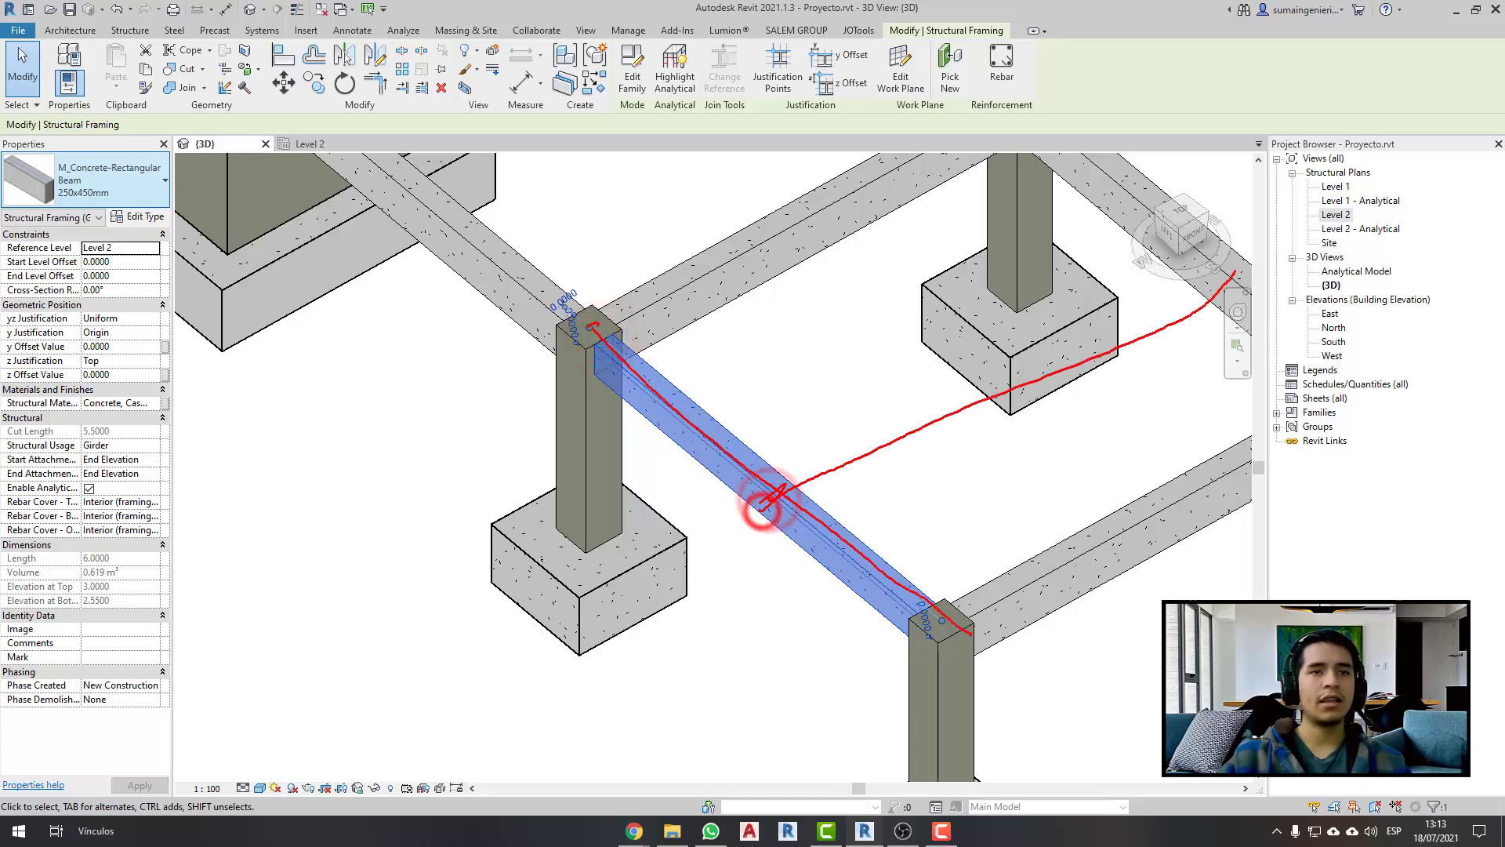
pyautogui.moveTo(759, 564); pyautogui.dragTo(784, 453)
pyautogui.press('Escape')
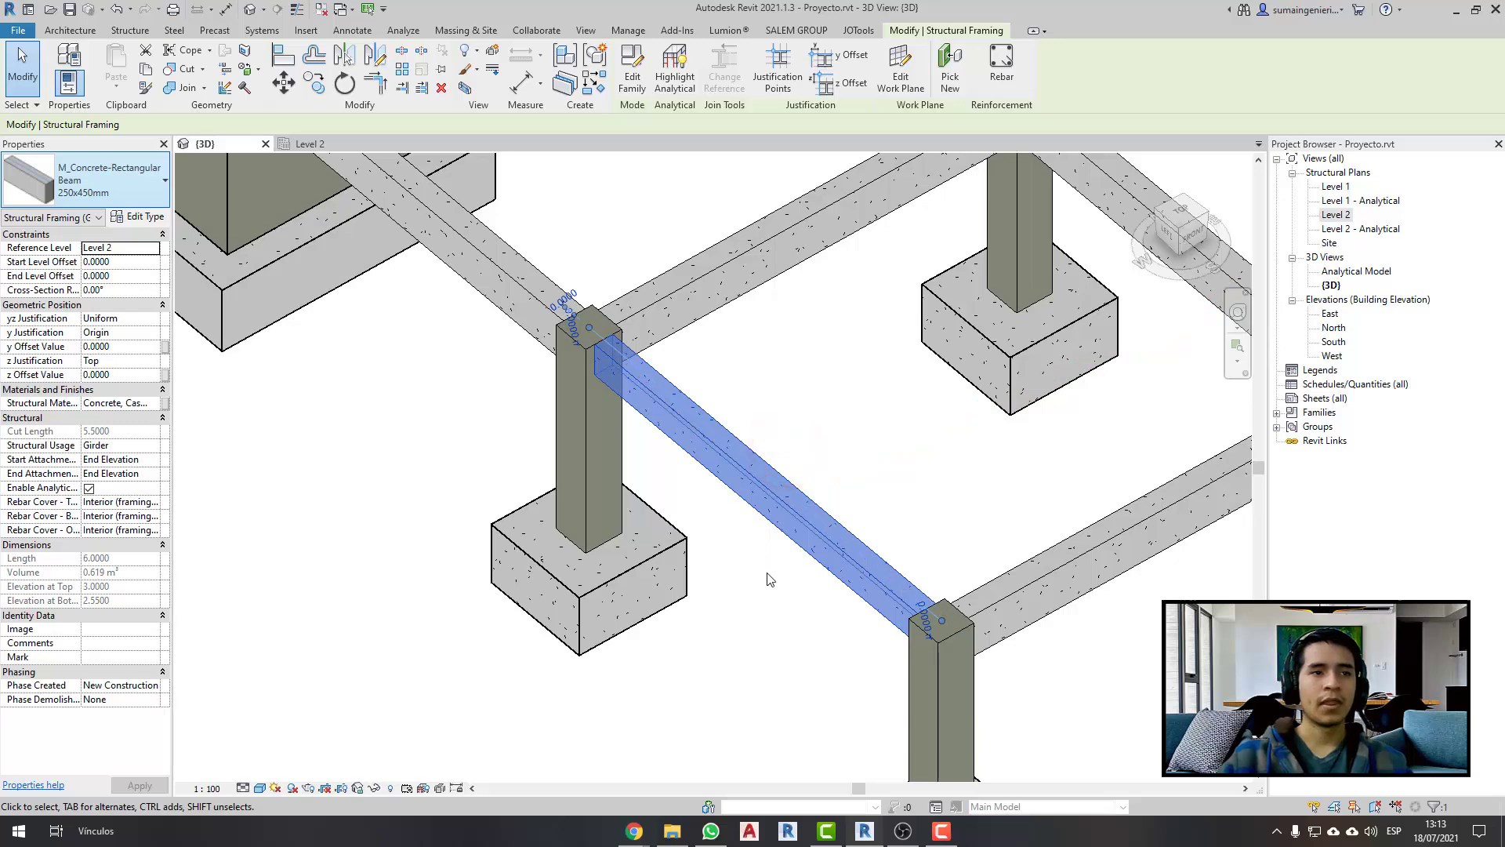
pyautogui.click(784, 596)
pyautogui.keyDown('shift'); pyautogui.moveTo(783, 595); pyautogui.dragTo(823, 574, button='middle'); pyautogui.keyUp('shift')
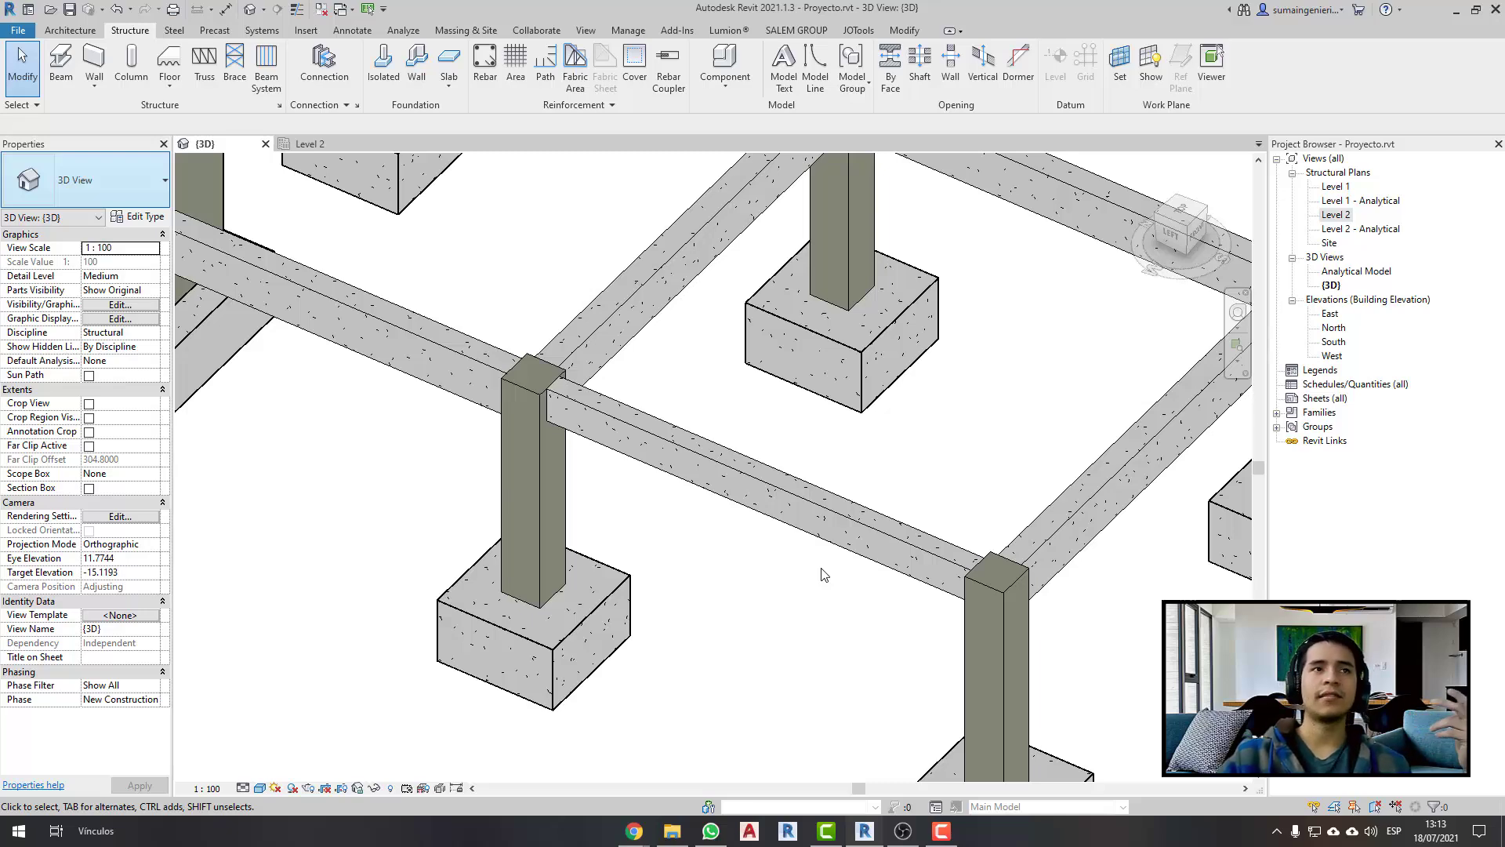
# - Split the 250x450mm beam and the crossing 300x600mm beam with Split Element
pyautogui.click(905, 32)
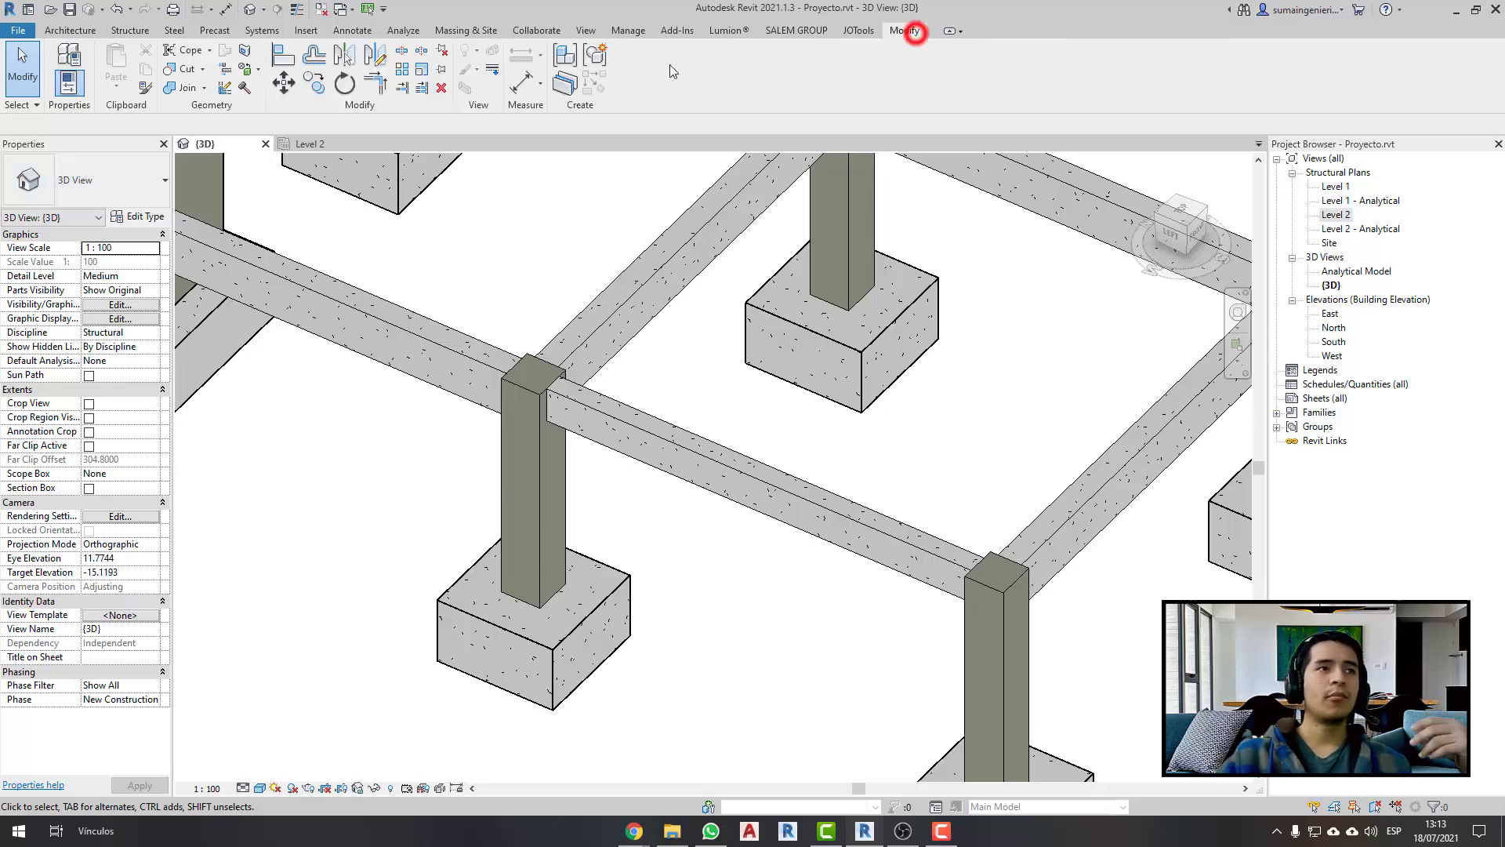
pyautogui.click(402, 51)
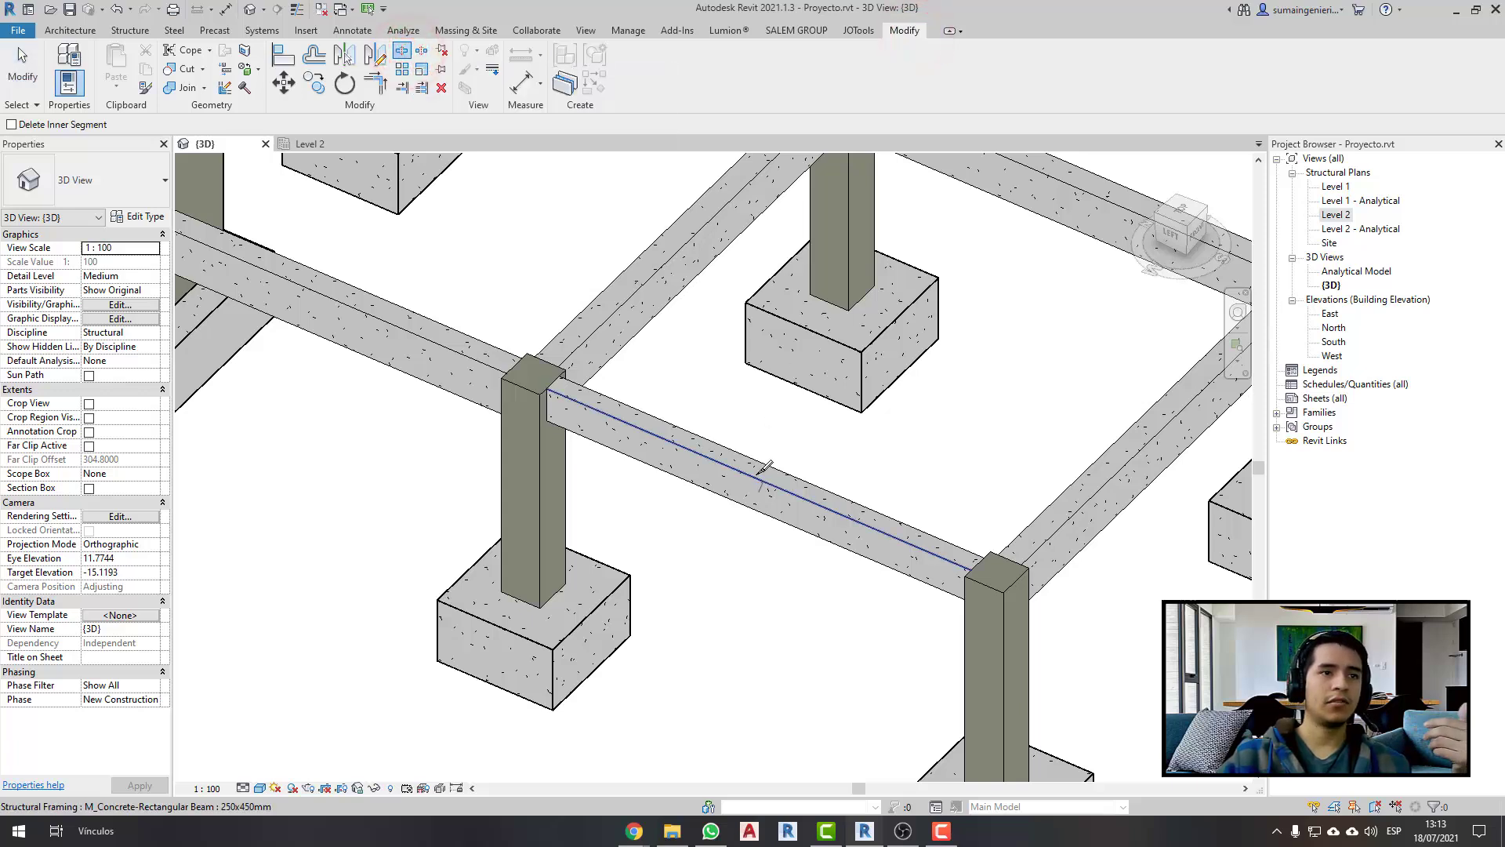
pyautogui.click(755, 467)
pyautogui.click(663, 251)
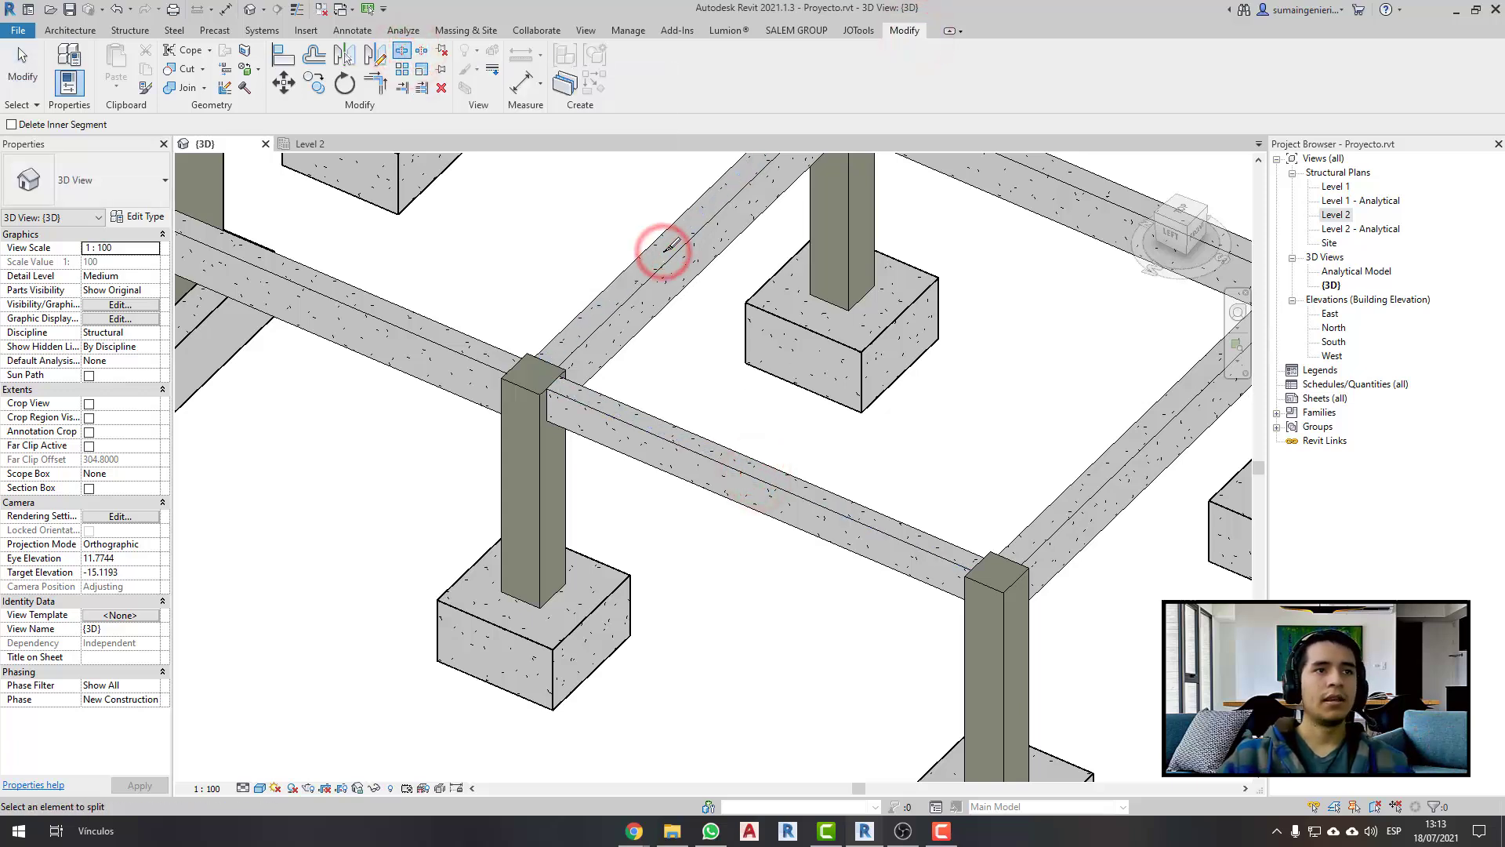
pyautogui.press('Escape')
# - Select the upper, lower and right-hand split segments to check their lengths
pyautogui.click(648, 291)
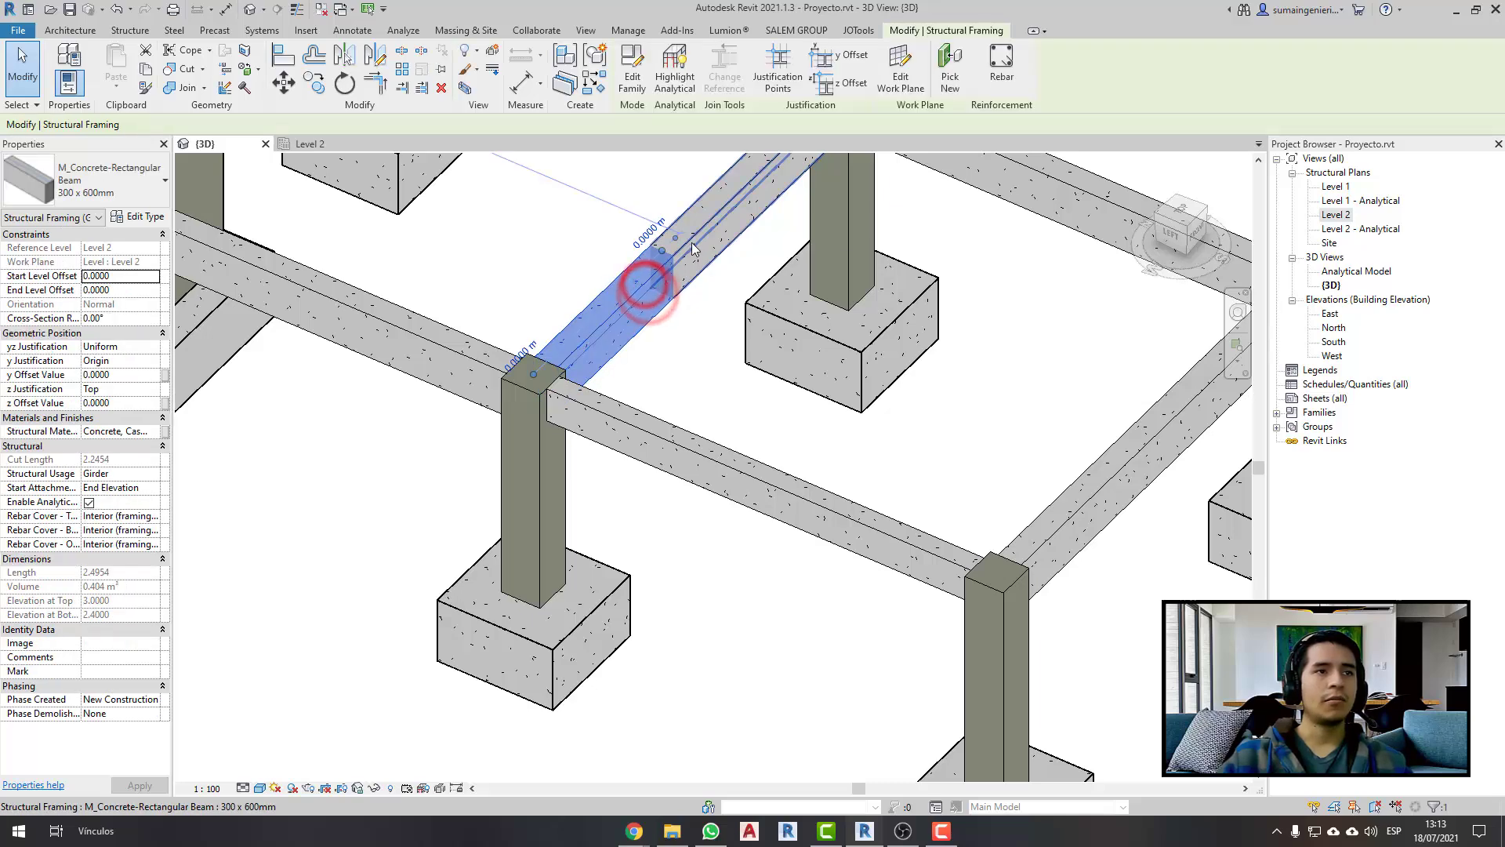
pyautogui.click(688, 443)
pyautogui.click(891, 527)
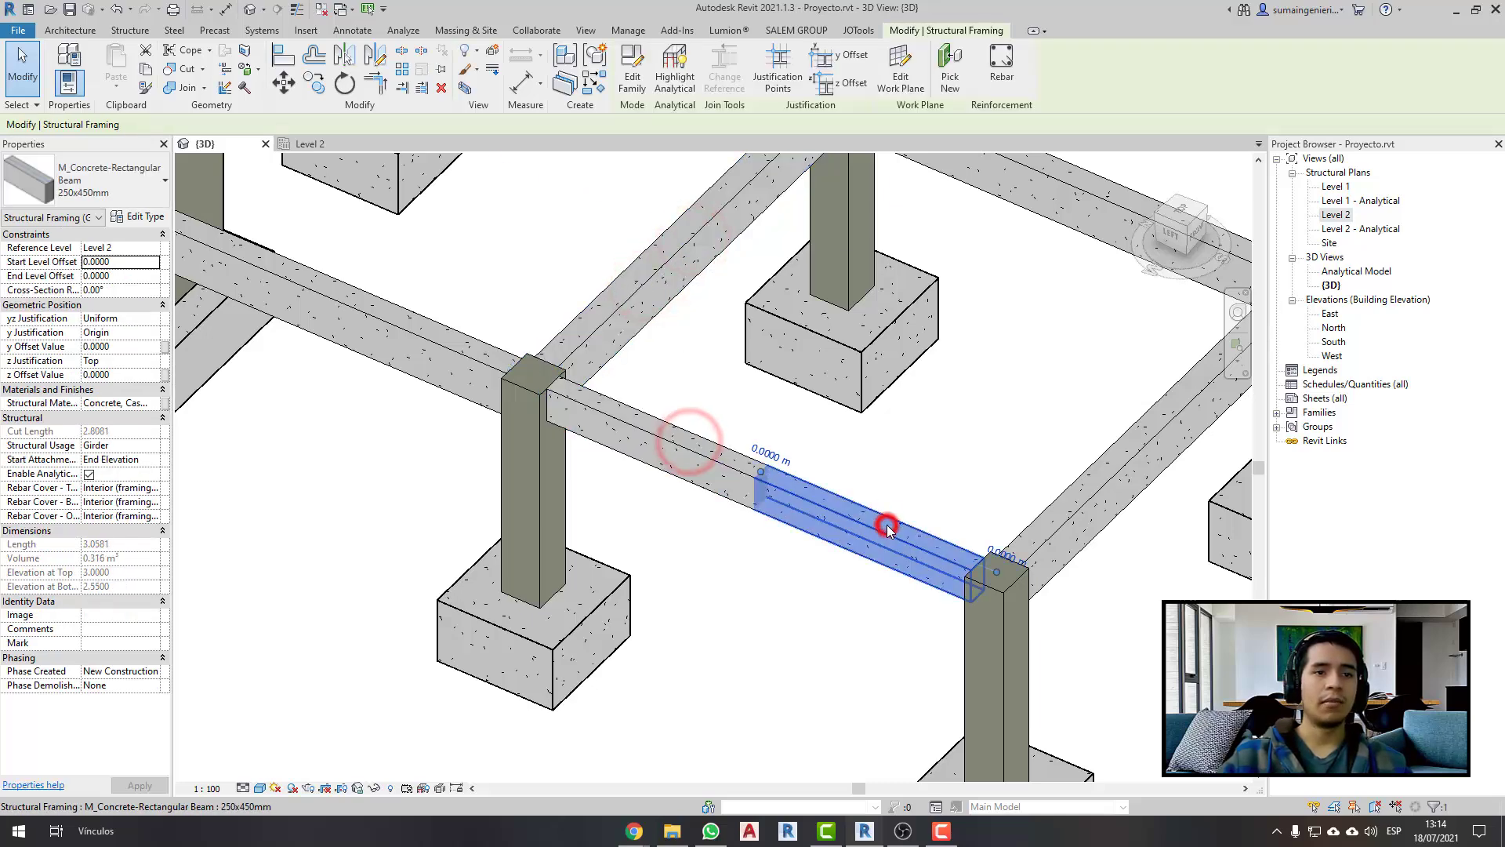
pyautogui.moveTo(872, 504); pyautogui.dragTo(856, 555, button='middle')
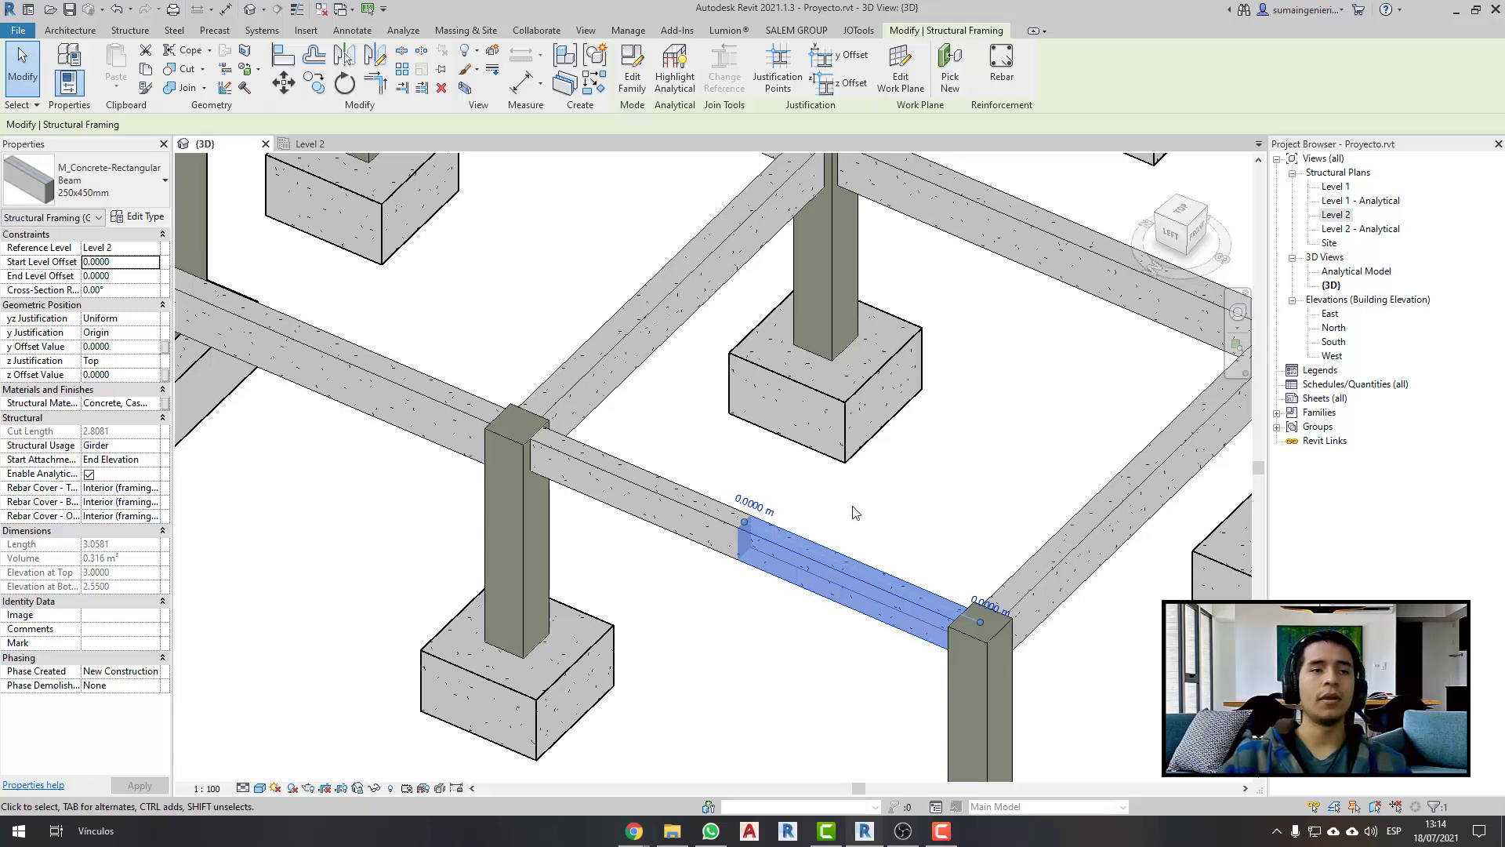
pyautogui.scroll(-3, 857, 554)
pyautogui.scroll(-2, 739, 648)
pyautogui.press('Escape')
pyautogui.scroll(-2, 933, 623)
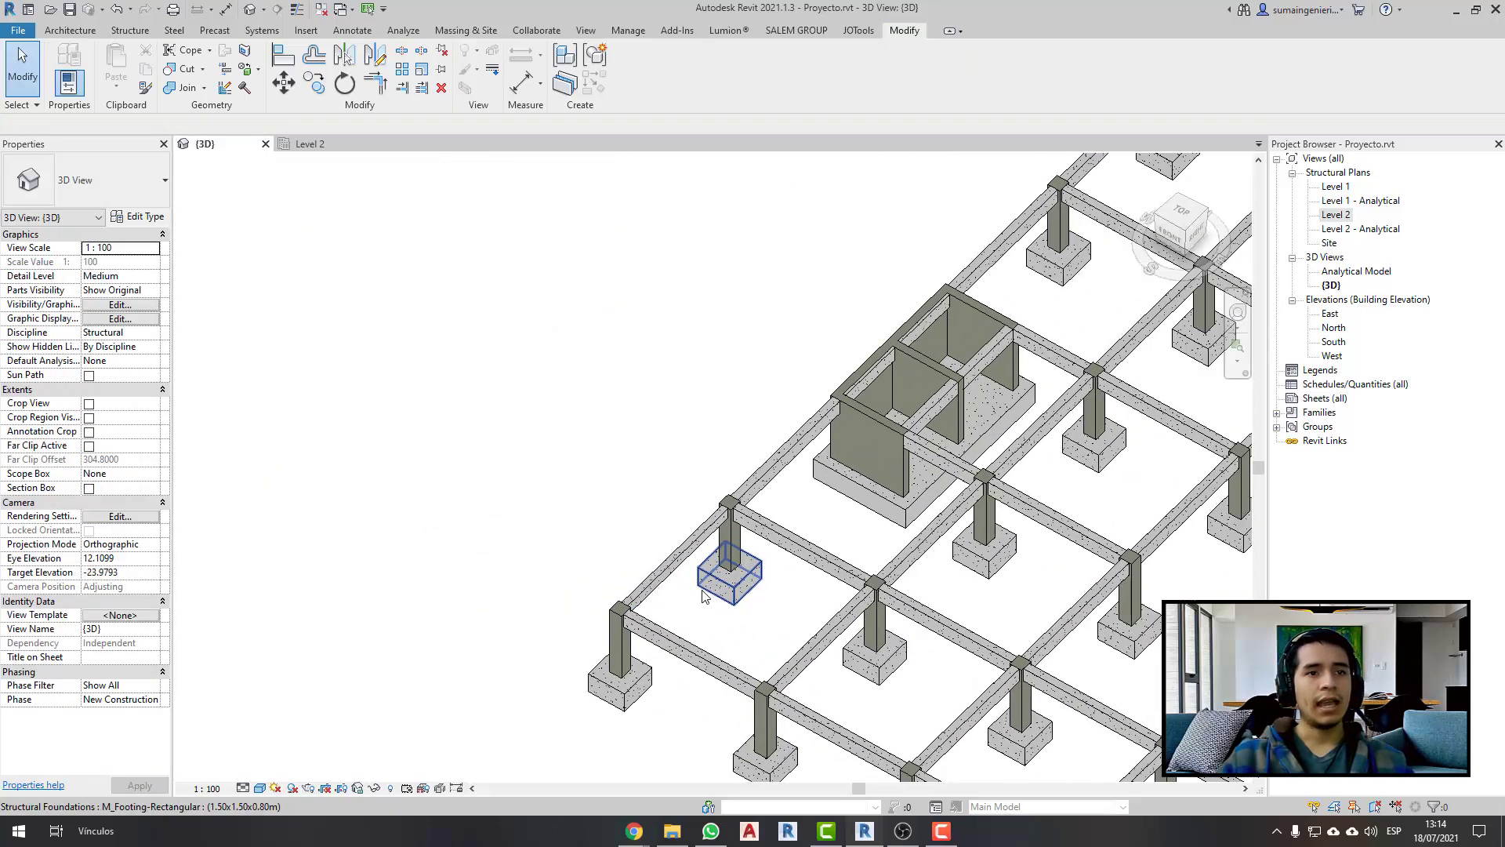
pyautogui.scroll(-2, 933, 623)
pyautogui.moveTo(902, 611)
pyautogui.keyDown('shift'); pyautogui.mouseDown(button='middle')
pyautogui.moveTo(829, 582)
pyautogui.moveTo(842, 585)
pyautogui.mouseUp(button='middle'); pyautogui.keyUp('shift')
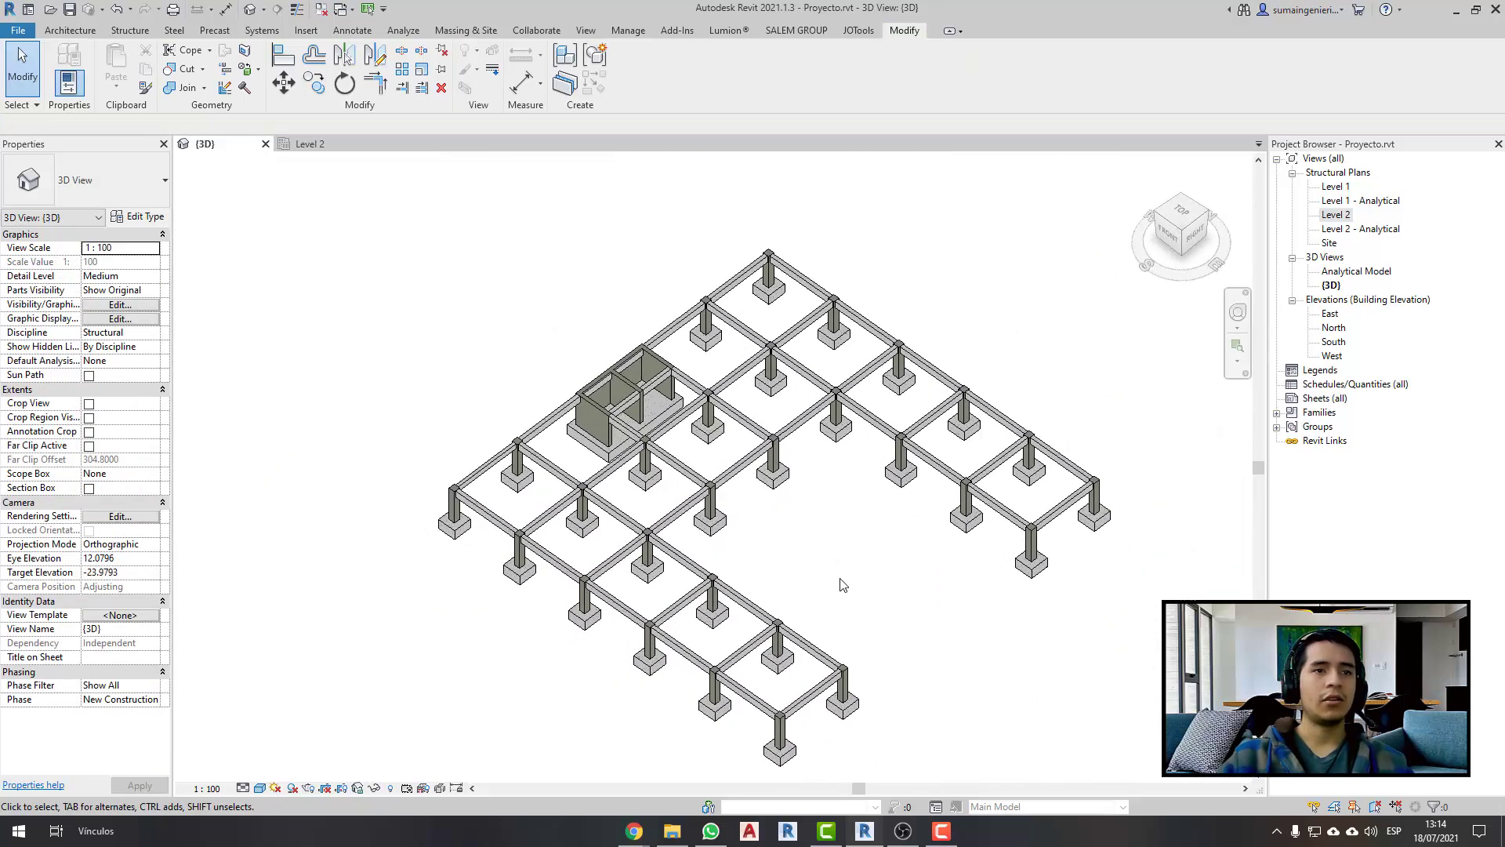